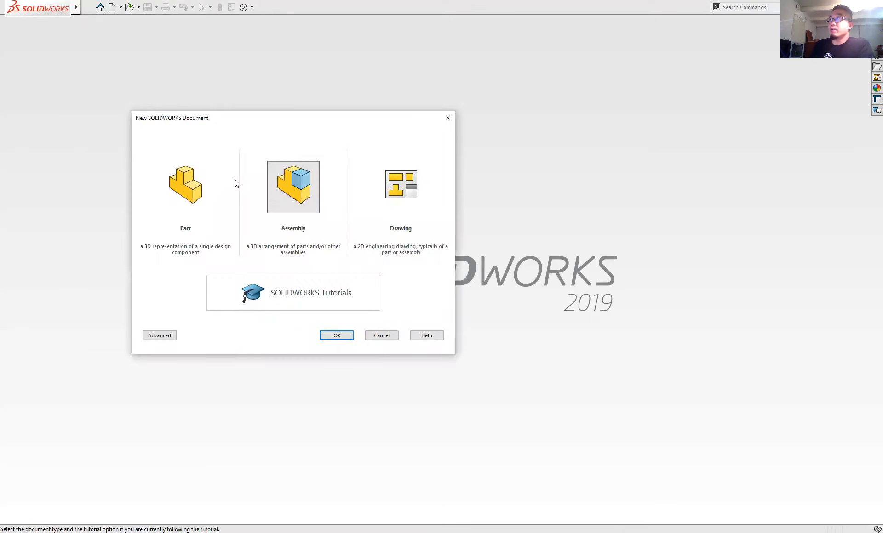
Create a new part and begin an Extruded Boss/Base with its sketch on the Front Plane.
double_click(195, 193)
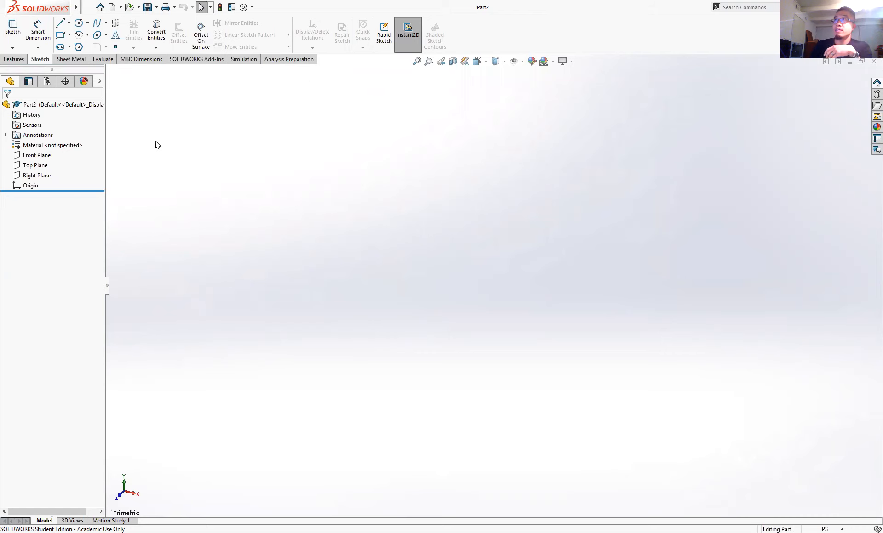
left_click(13, 59)
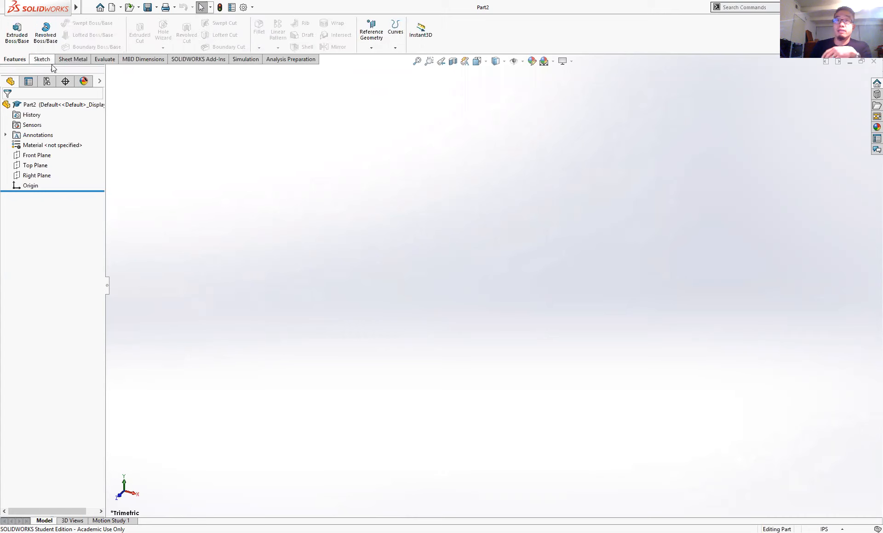
left_click(17, 31)
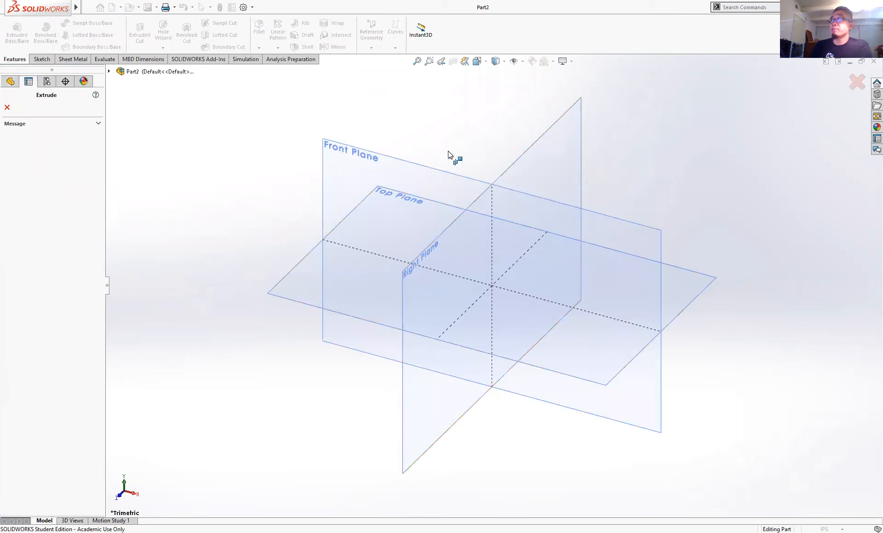
left_click(431, 169)
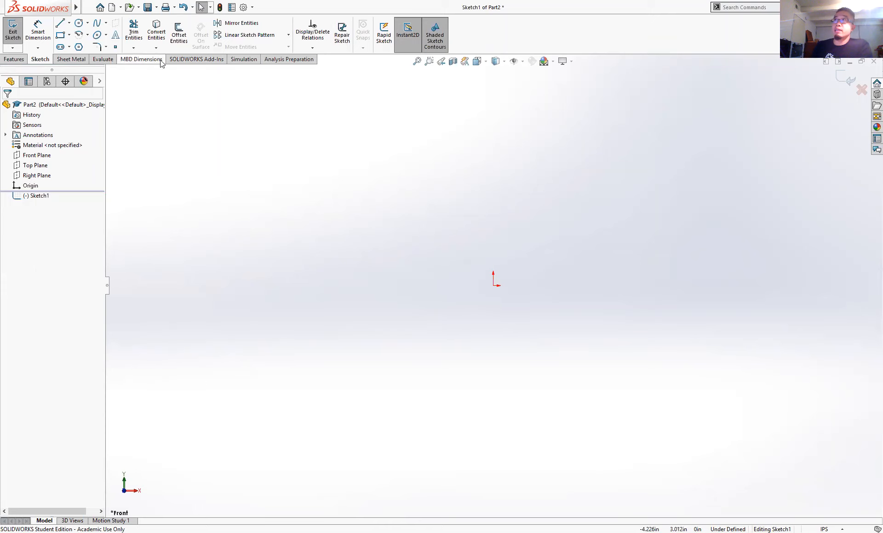
Sketch a circle about 1.79 in in radius centred on the origin, and shrink it to a radius of about 0.96 in.
left_click(79, 24)
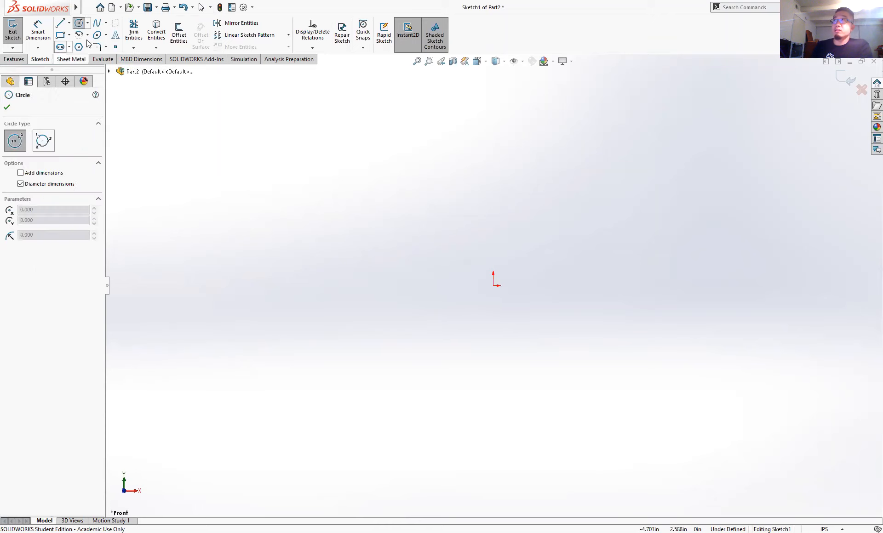
left_click(493, 285)
left_click(619, 238)
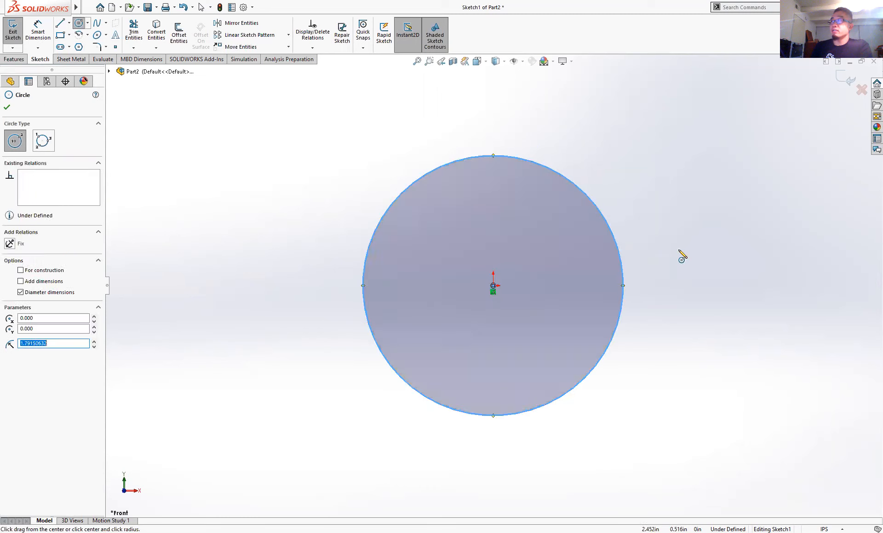
left_click(5, 108)
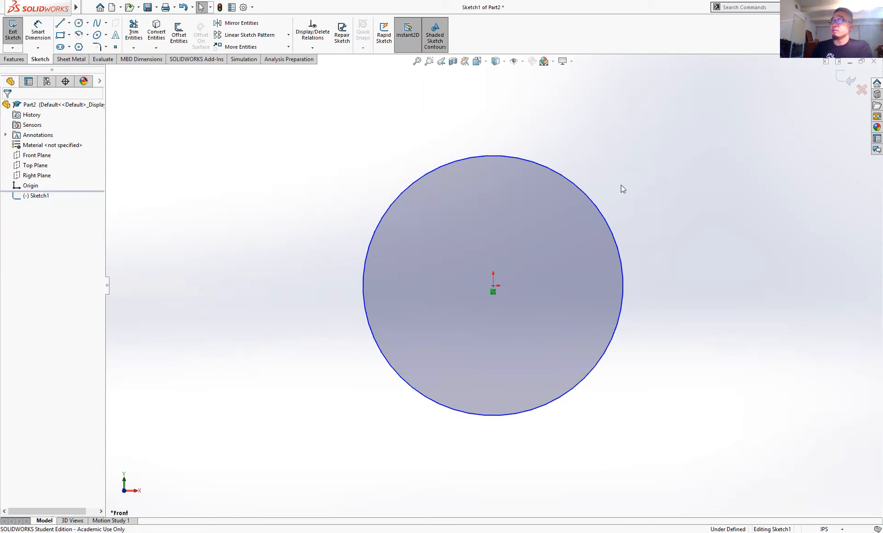
left_click_drag(574, 183, 551, 247)
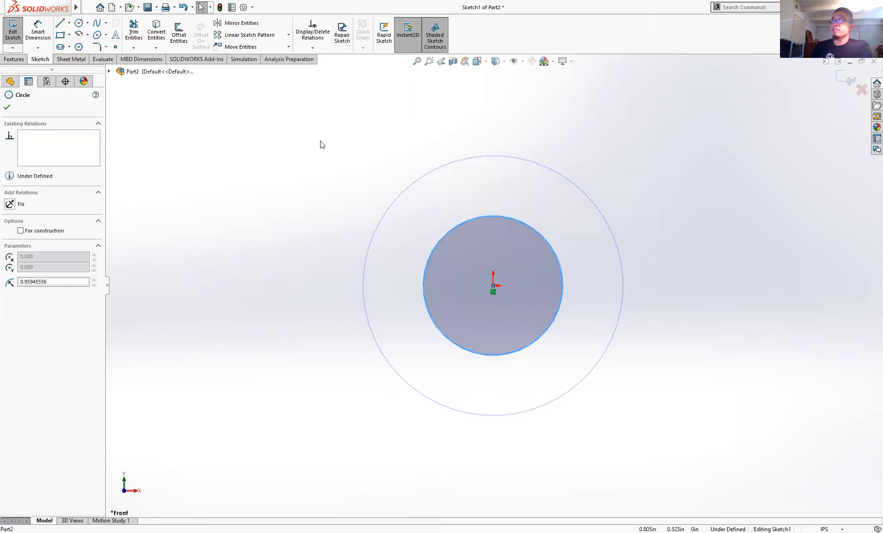
key("Escape")
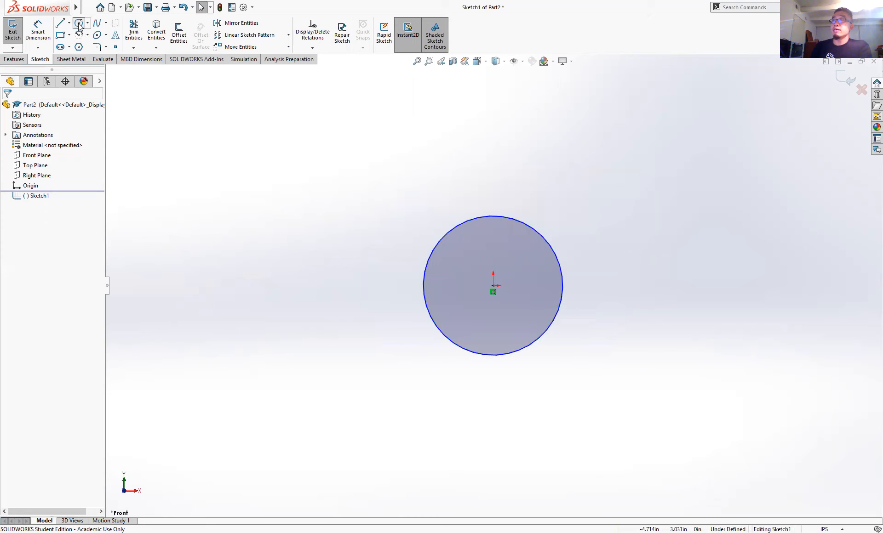
Sketch a circle about 1.09 in in radius away from the origin on the negative X side, and delete the origin-centred circle.
left_click(78, 22)
left_click_drag(311, 264, 367, 207)
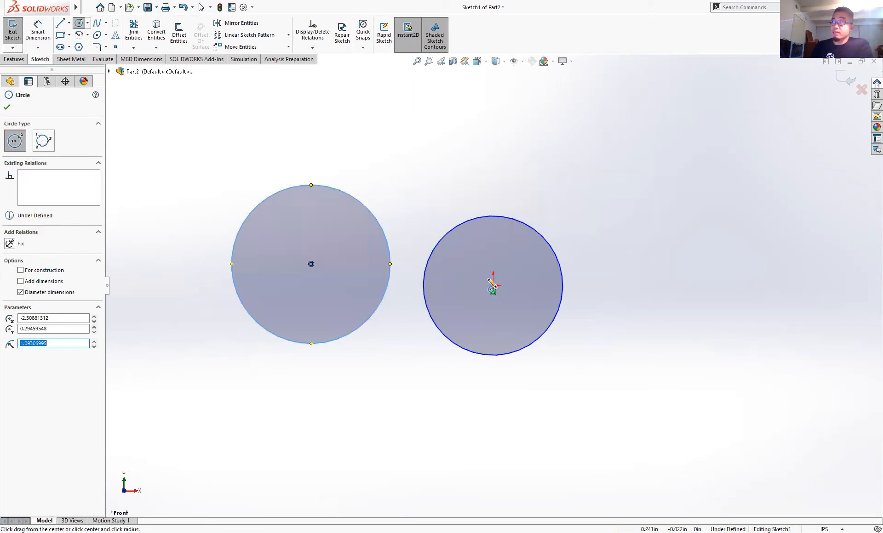
left_click(7, 107)
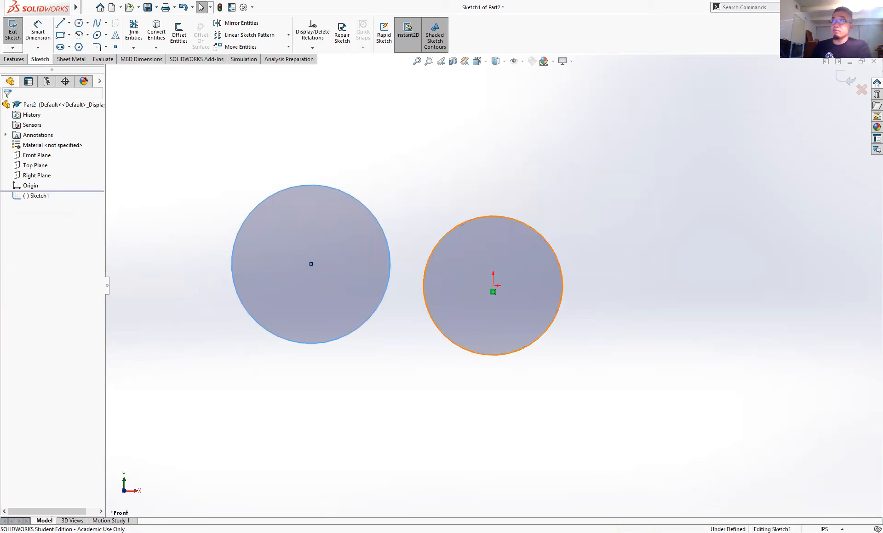
left_click(529, 228)
key("Delete")
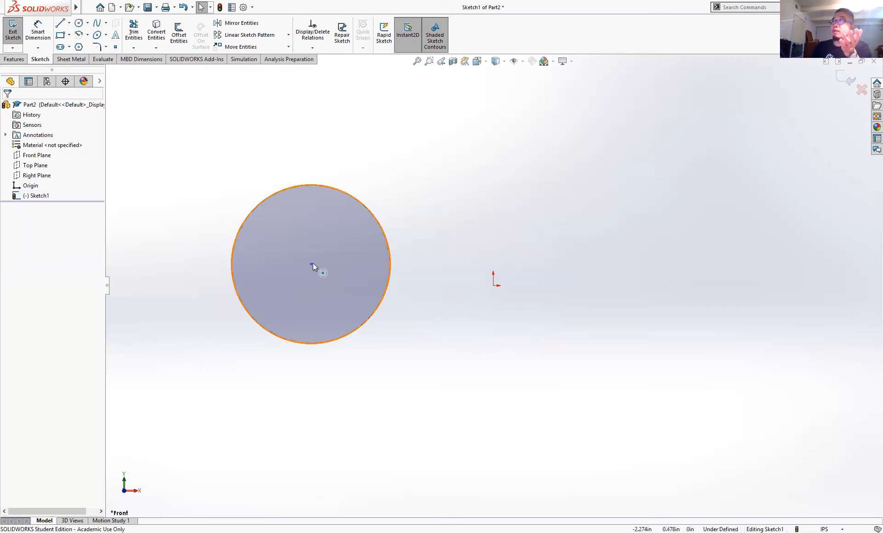
Move the circle freely by its centre point, and make that centre coincident with the sketch origin.
mouse_move(312, 264)
left_mouse_down()
mouse_move(507, 243)
mouse_move(495, 286)
mouse_move(506, 275)
mouse_move(490, 287)
mouse_move(514, 269)
mouse_move(492, 288)
mouse_move(453, 246)
mouse_move(357, 208)
left_mouse_up()
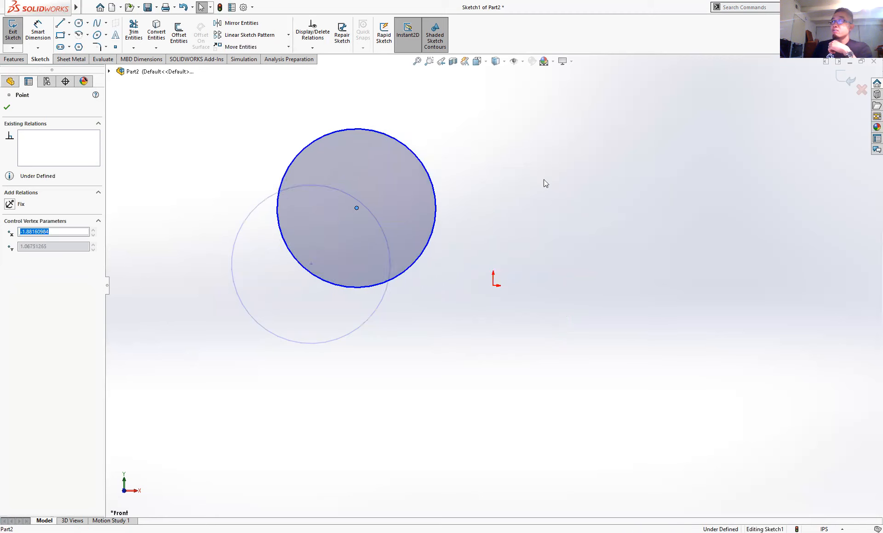
left_click(566, 219)
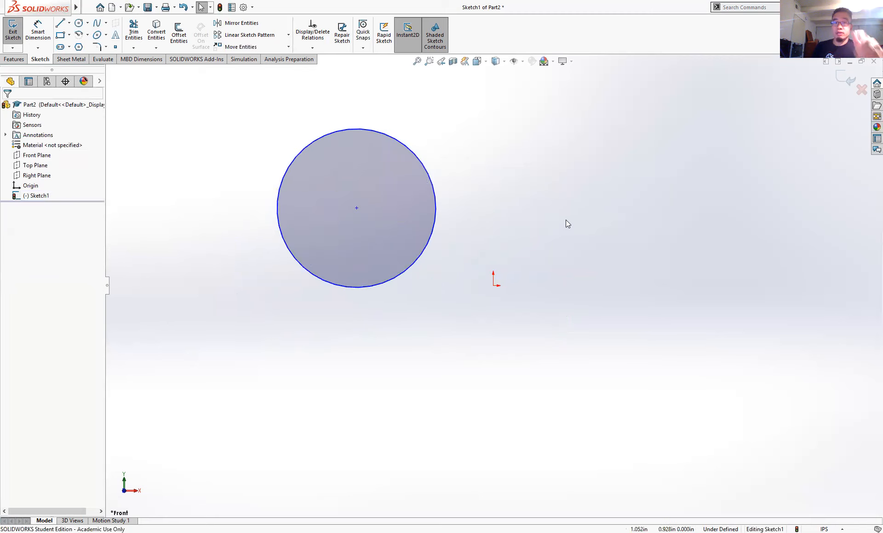
left_click(356, 208)
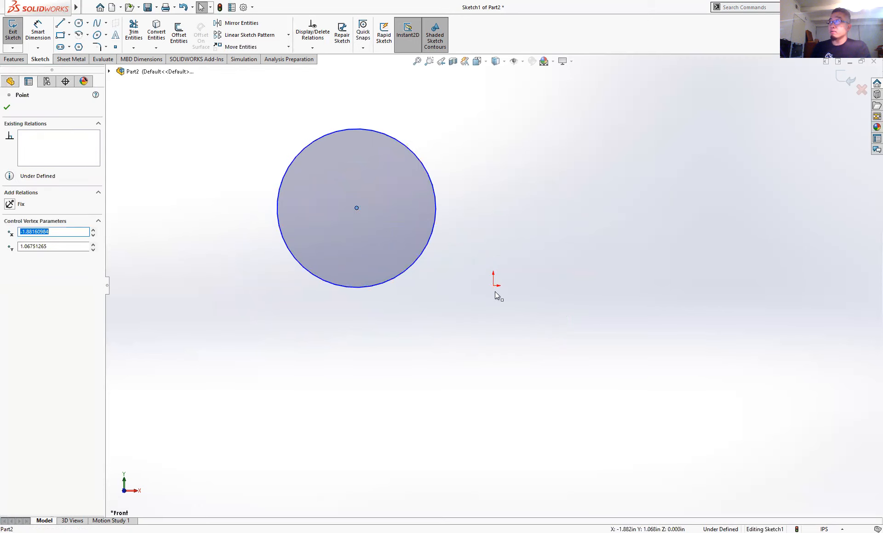
left_click(491, 284, "ctrl")
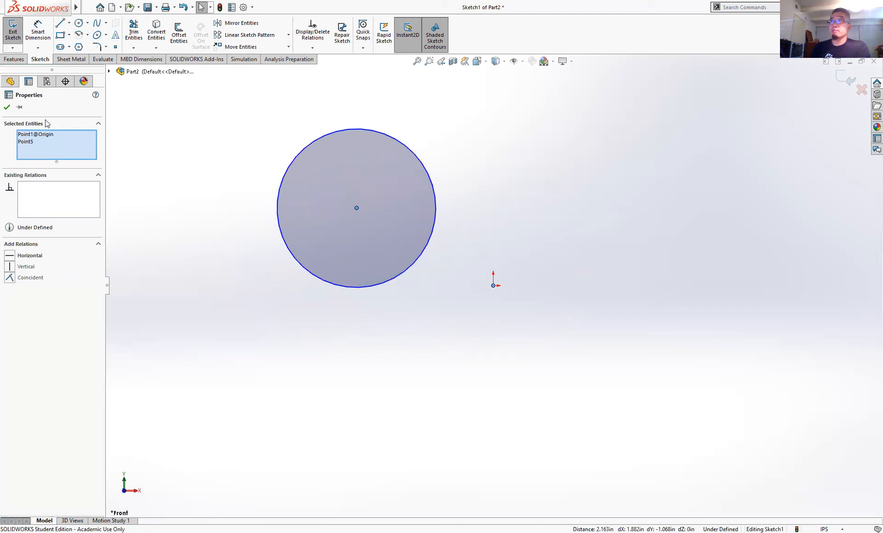
left_click(10, 278)
left_click(387, 179)
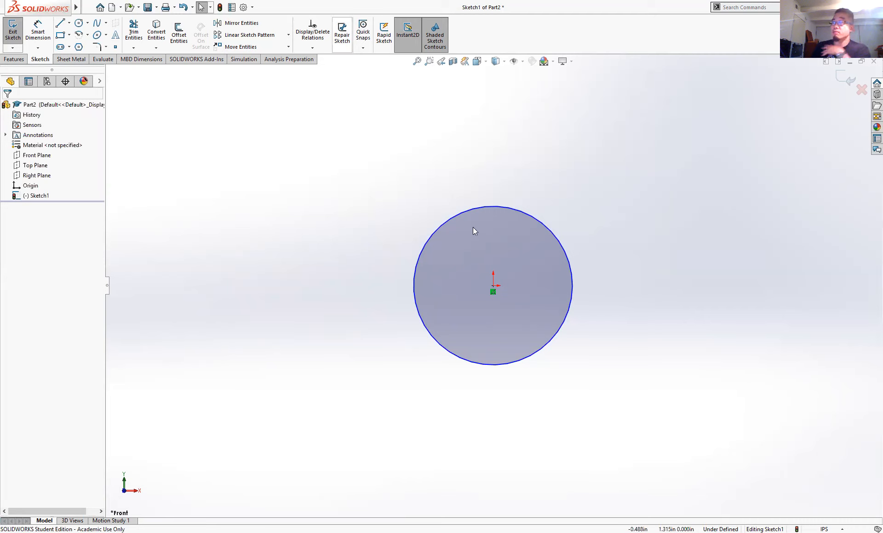
Dimension the circle's diameter with Smart Dimension and set it to 1.5 in.
left_click(38, 31)
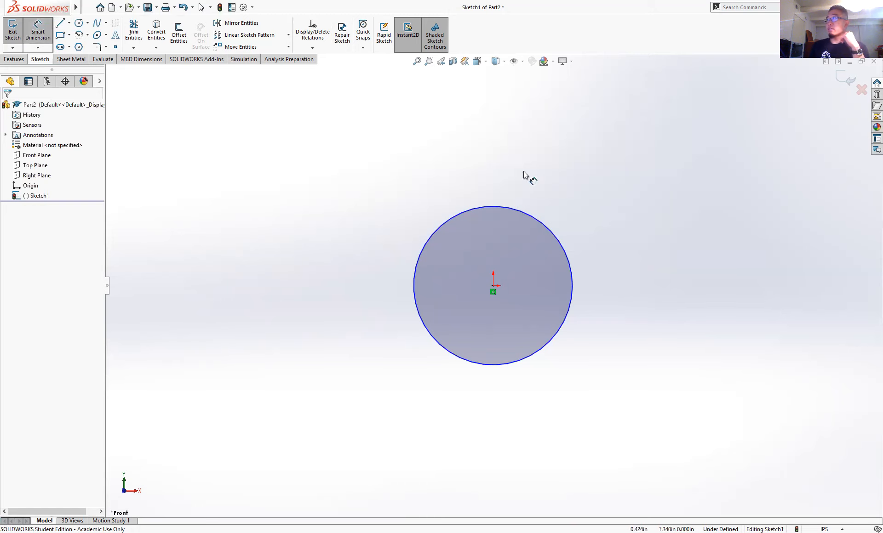
left_click(525, 211)
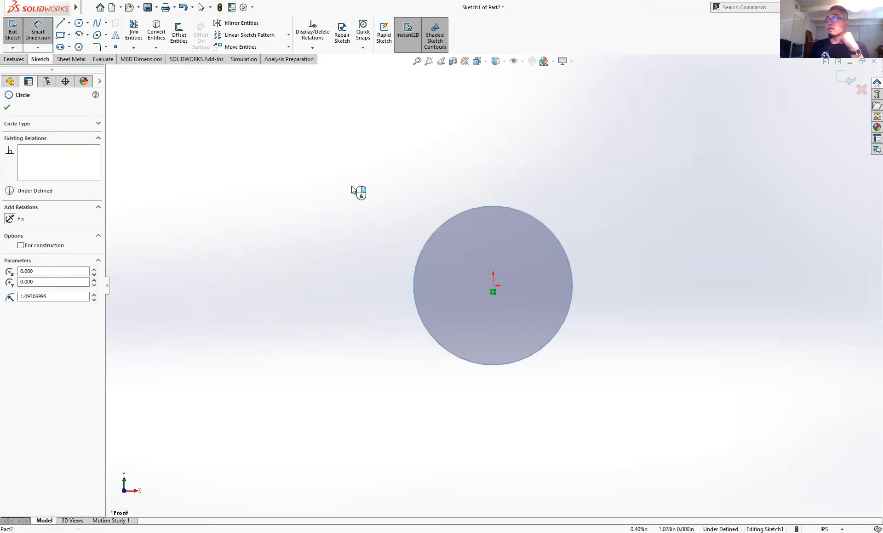
left_click(315, 243)
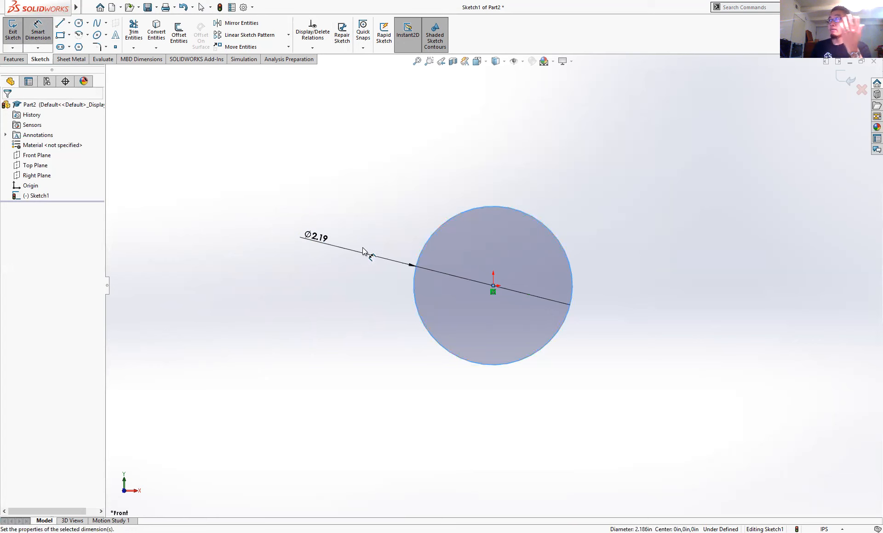
left_click(317, 260)
left_click(324, 252)
triple_click(323, 253)
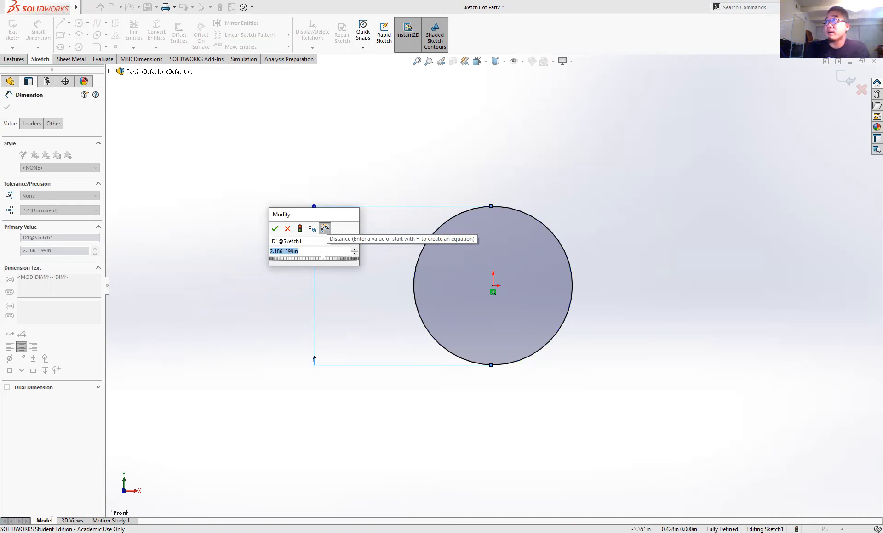
type("1.5 in")
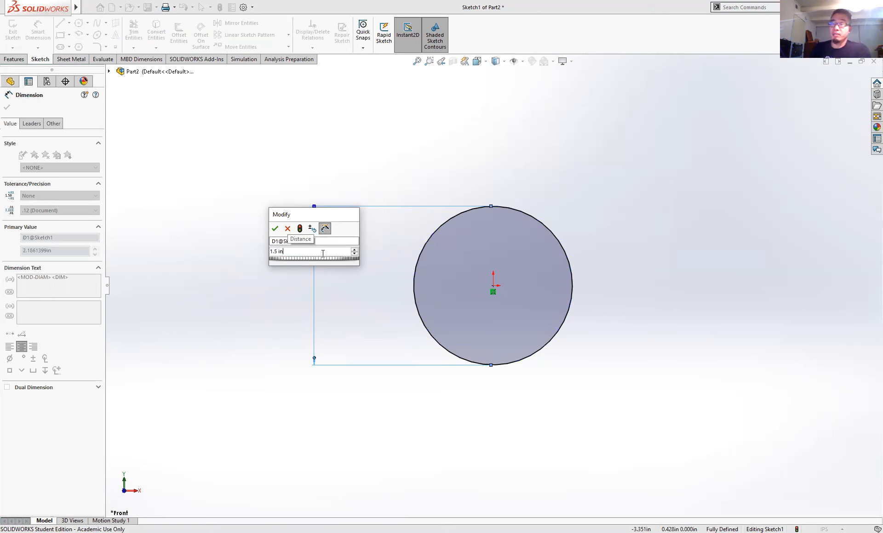
left_click(274, 229)
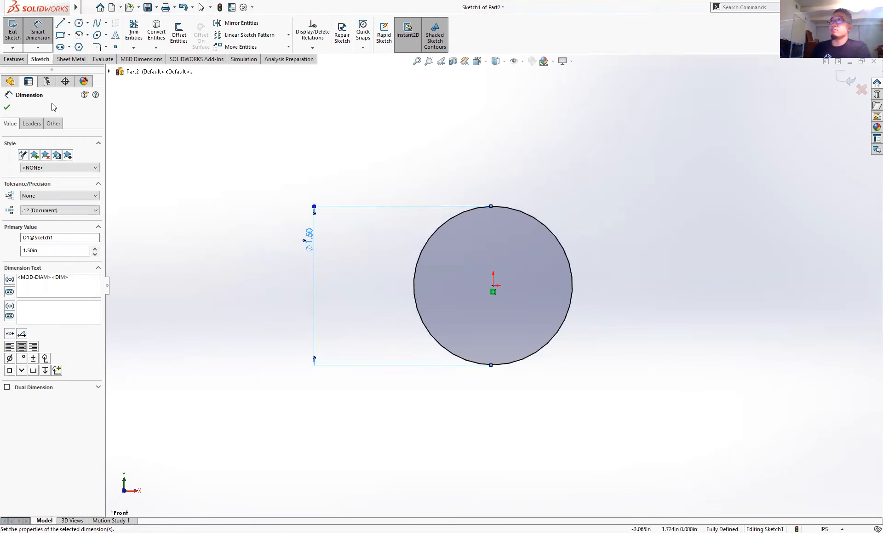
left_click(7, 107)
key("Escape")
left_click_drag(601, 205, 662, 272)
left_click(666, 273)
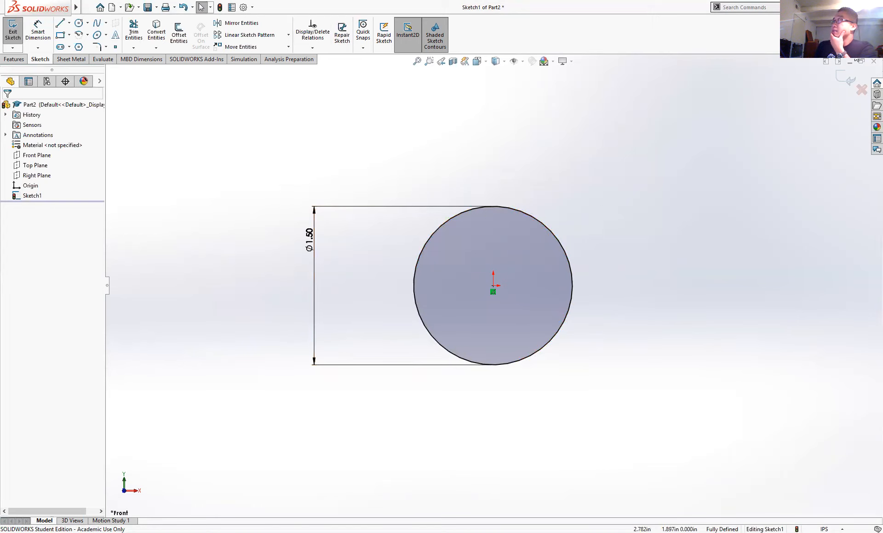
Finish the sketch and extrude the circle as a blind boss 2 in deep.
left_click(841, 80)
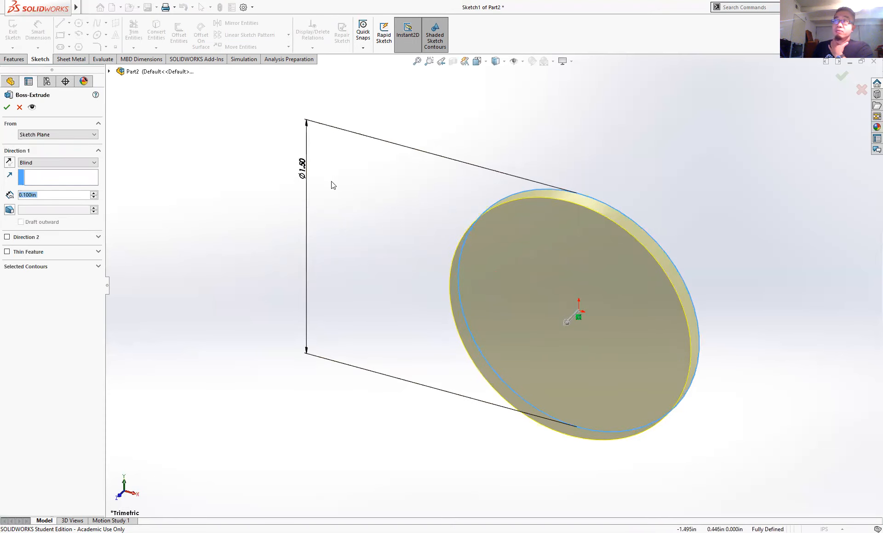
left_click(47, 196)
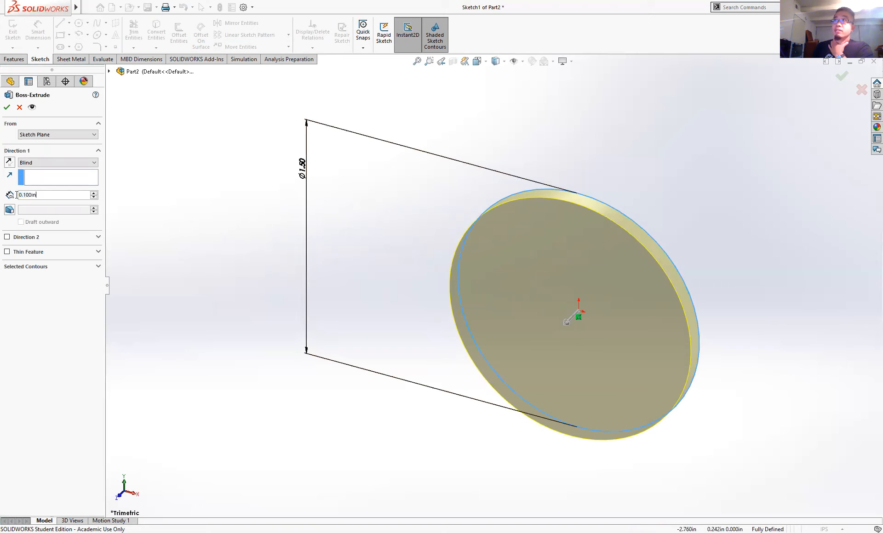
key("ctrl+a")
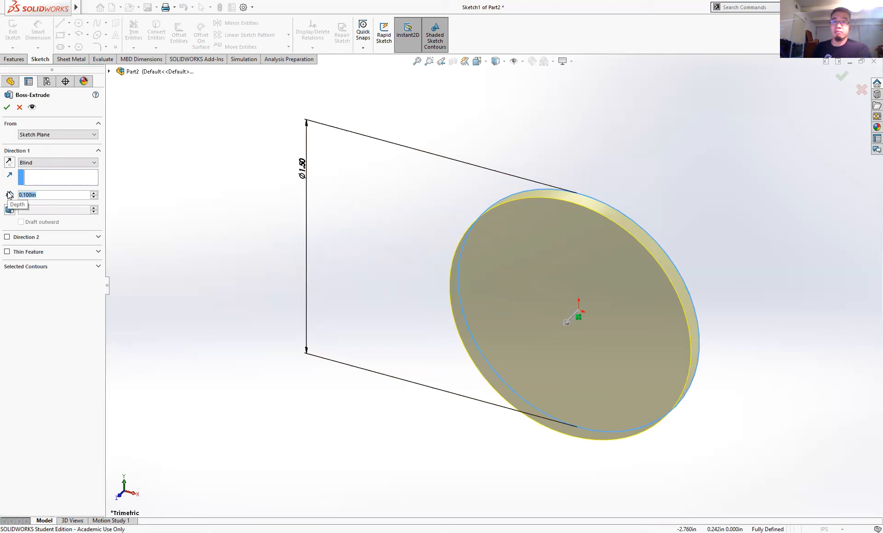
type("2")
key("Return")
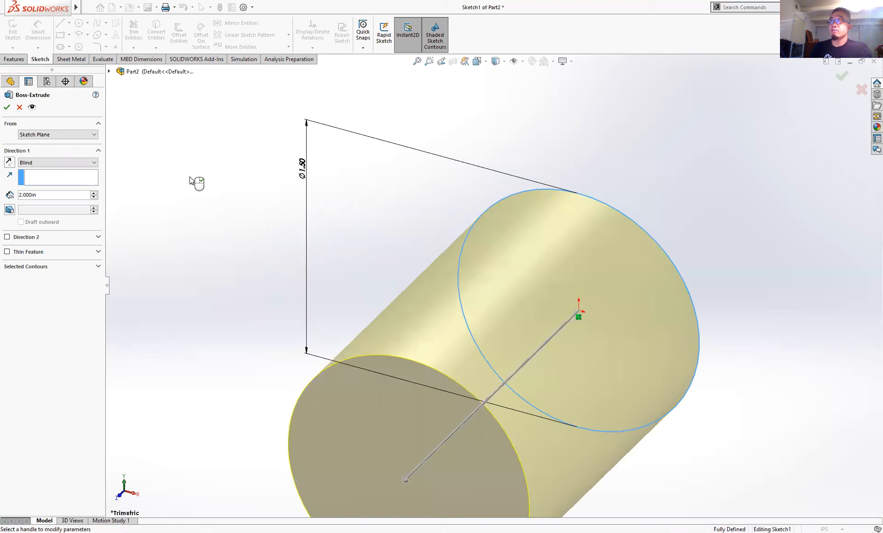
key("f")
scroll(556, 346, "down", 2)
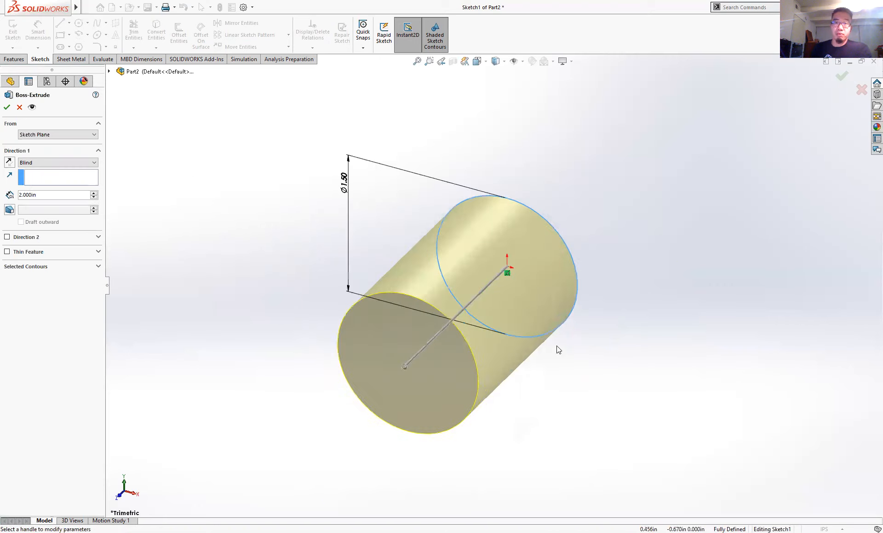
scroll(557, 346, "up", 3)
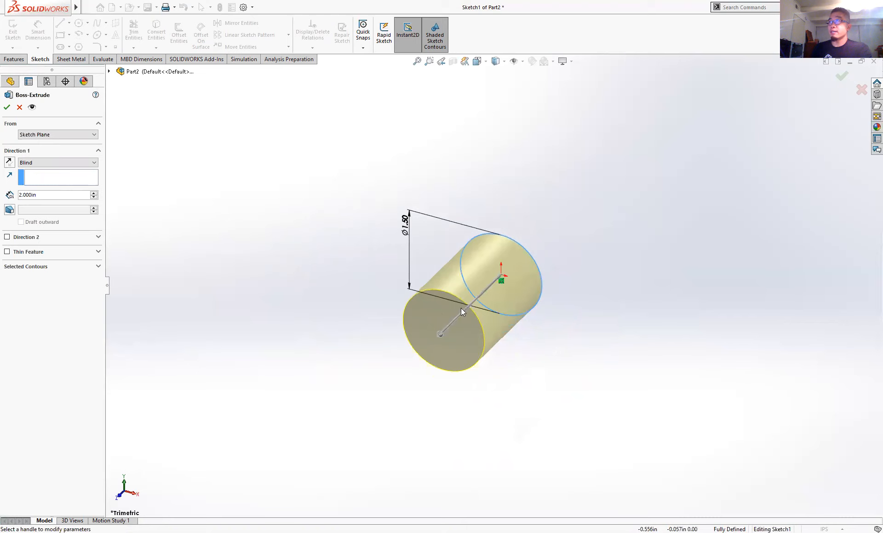
left_click(6, 106)
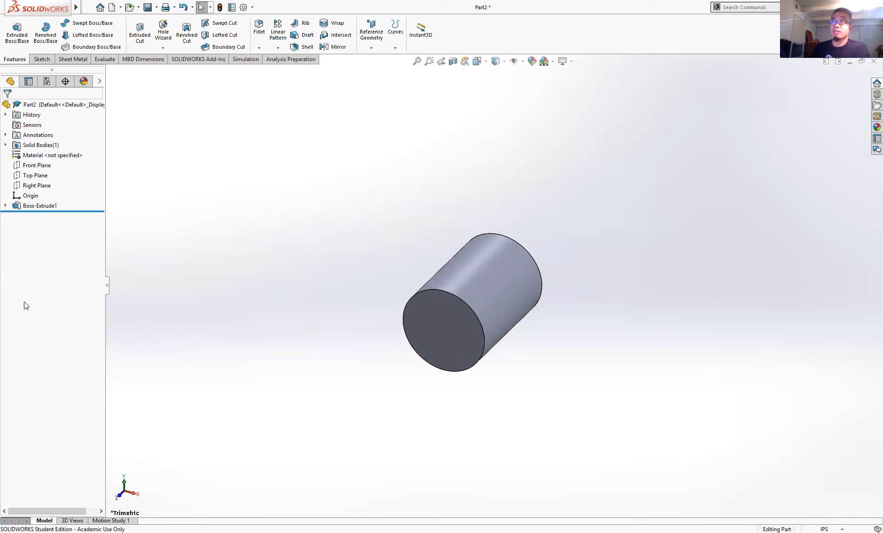
Edit the cylinder's extrude feature and set its depth to 2.25 in.
right_click(26, 206)
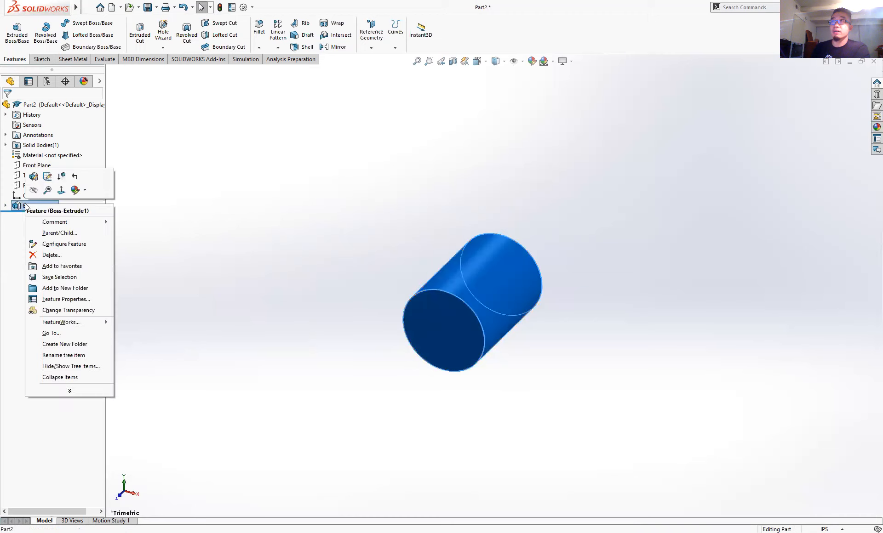
left_click(34, 178)
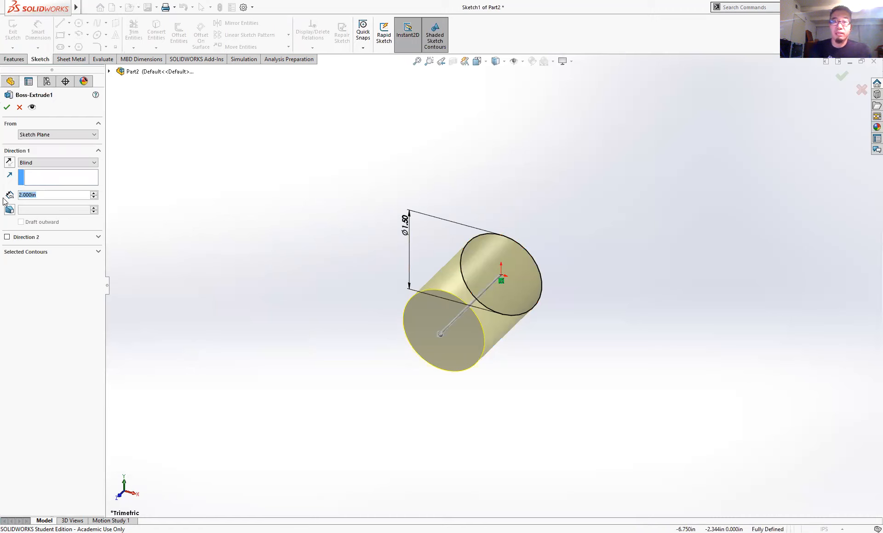
type("2.25")
key("Return")
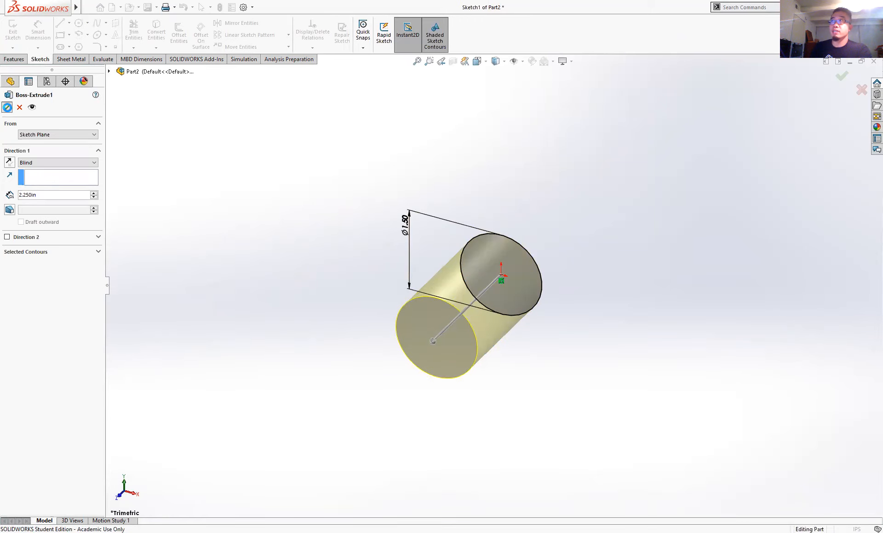
left_click(7, 107)
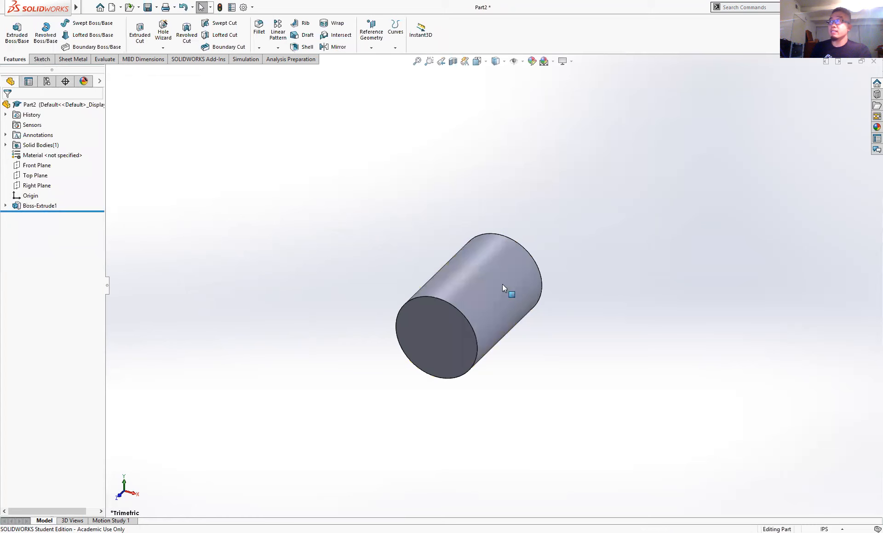
Edit the sketch of the cylinder's extrusion, set the circle's diameter to 1.75 in and exit the sketch.
right_click(39, 207)
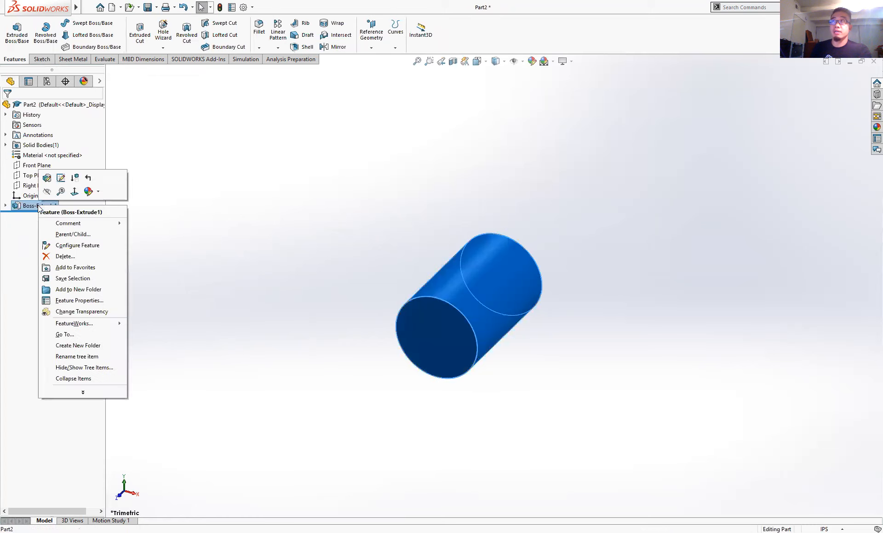
left_click(61, 179)
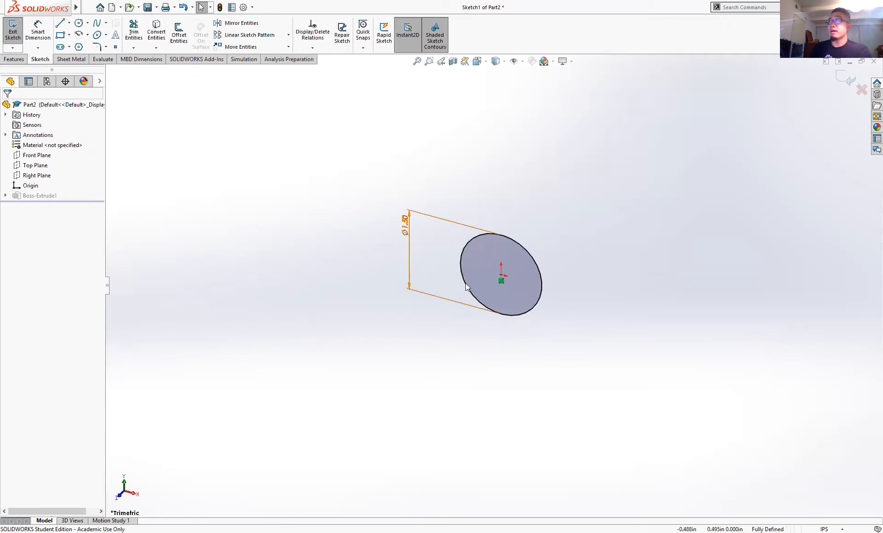
left_click(407, 229)
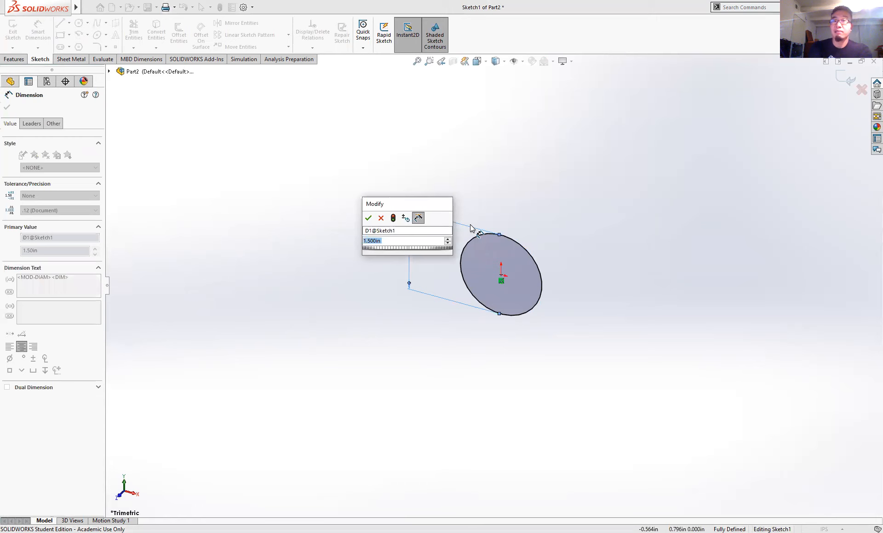
type("1.75i")
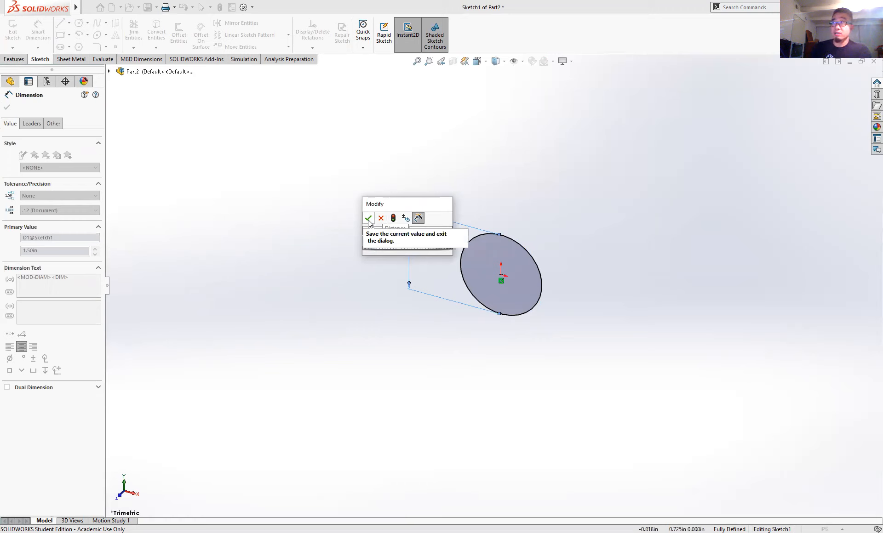
key("Return")
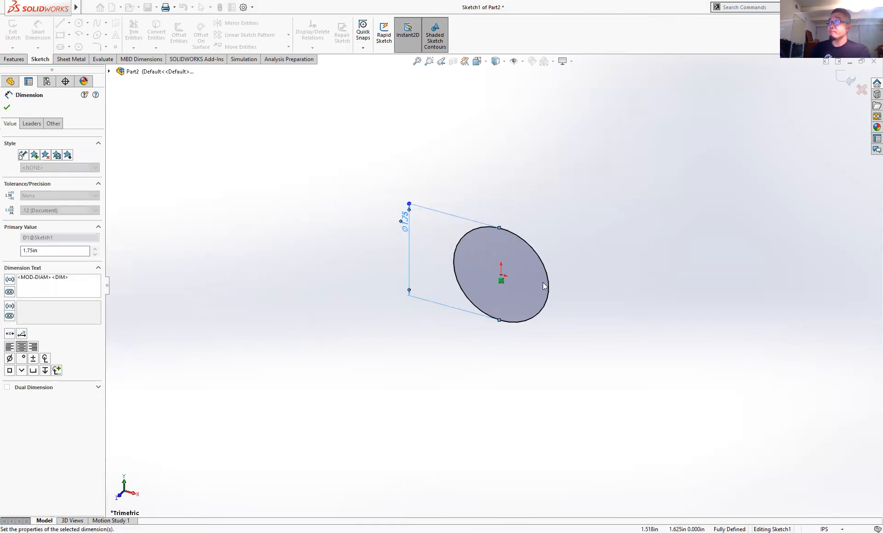
key("Escape")
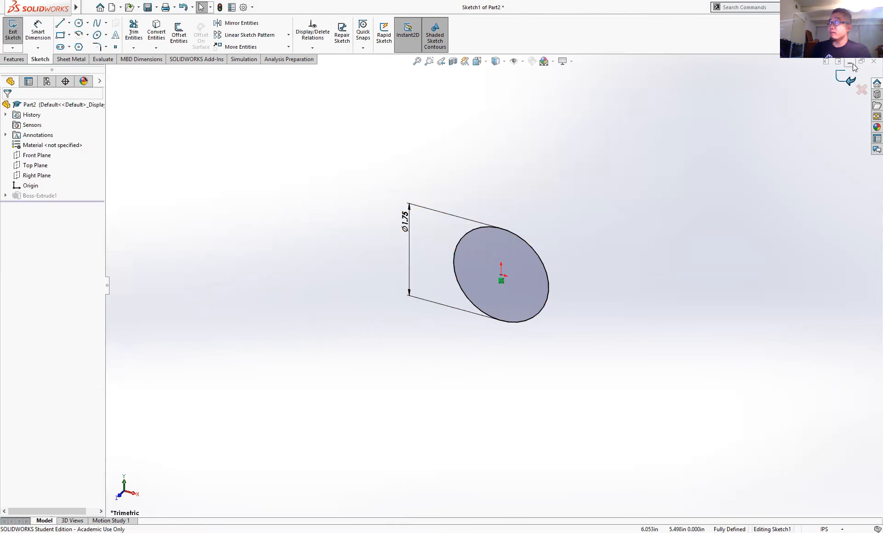
left_click(847, 76)
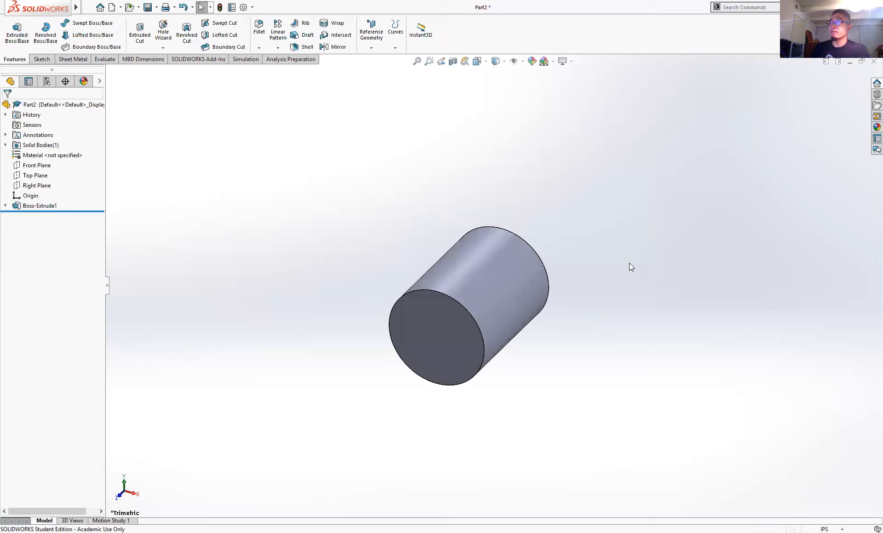
Start an extruded cut on the cylinder's flat end face and sketch a circle about 0.78 in in diameter centred on the origin.
middle_click_drag(565, 207, 511, 321)
middle_click_drag(644, 324, 568, 319)
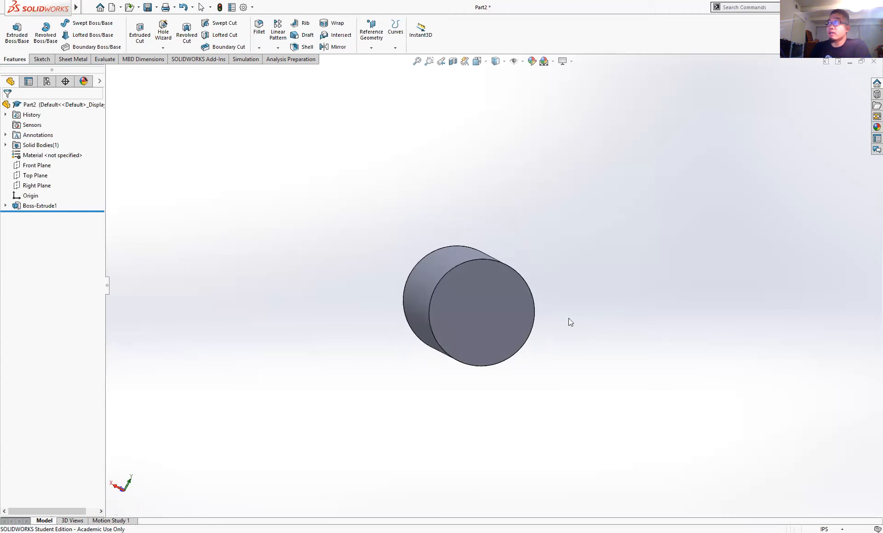
left_click(478, 283)
middle_click_drag(478, 284, 448, 297)
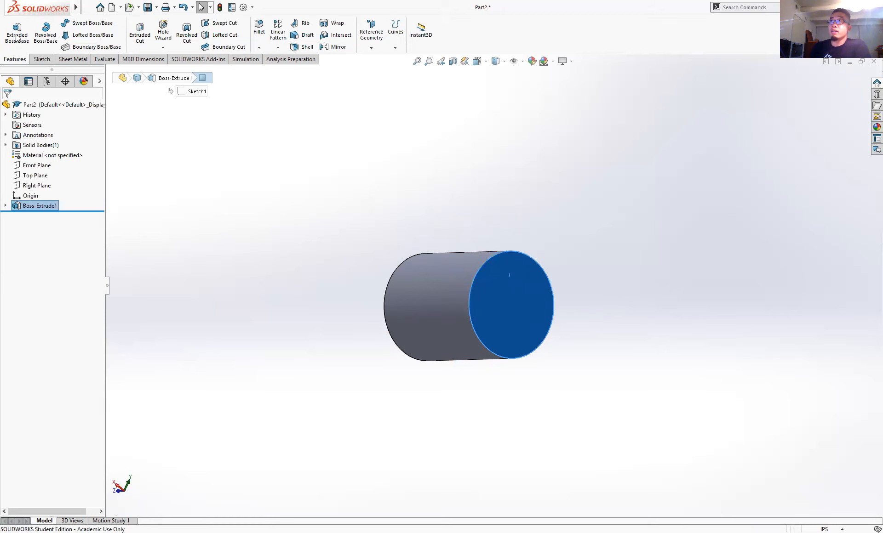
left_click(145, 35)
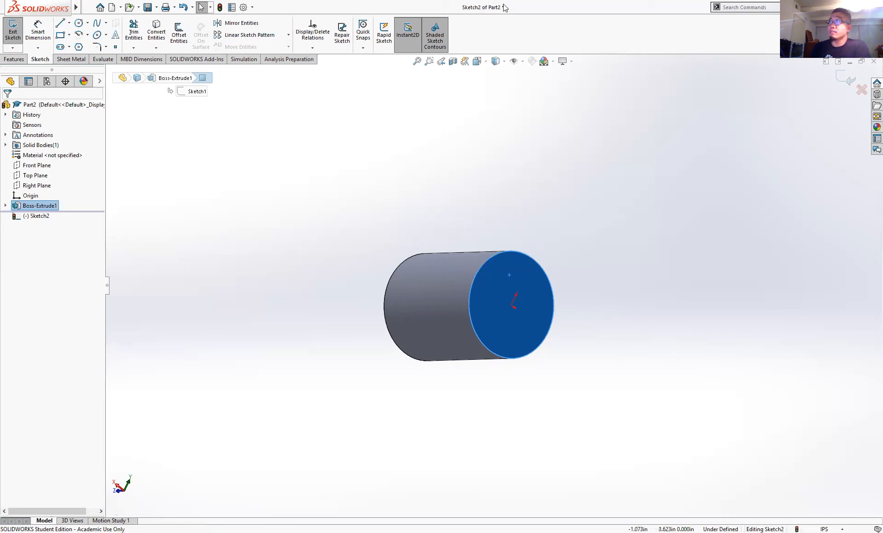
left_click(570, 235)
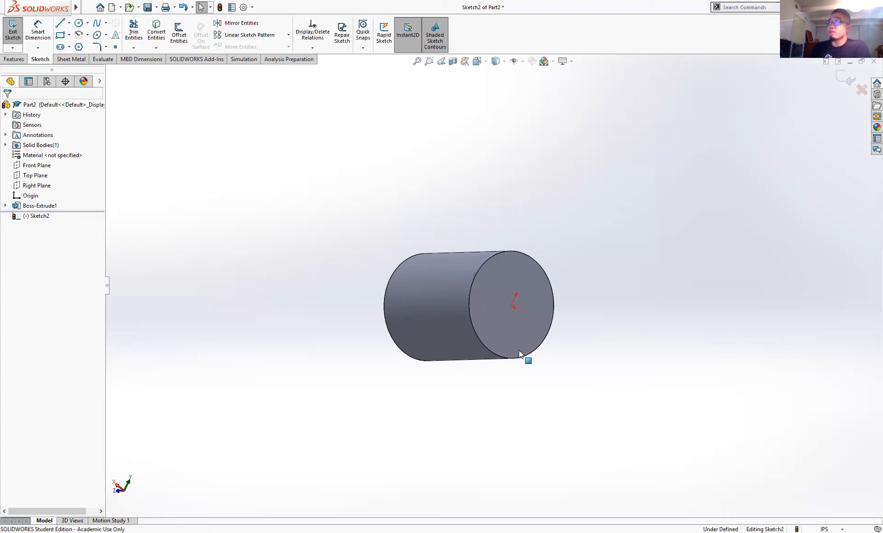
mouse_move(576, 325)
middle_mouse_down()
mouse_move(637, 366)
mouse_move(583, 389)
mouse_move(479, 390)
mouse_move(455, 313)
mouse_move(499, 345)
mouse_move(566, 336)
mouse_move(566, 327)
middle_mouse_up()
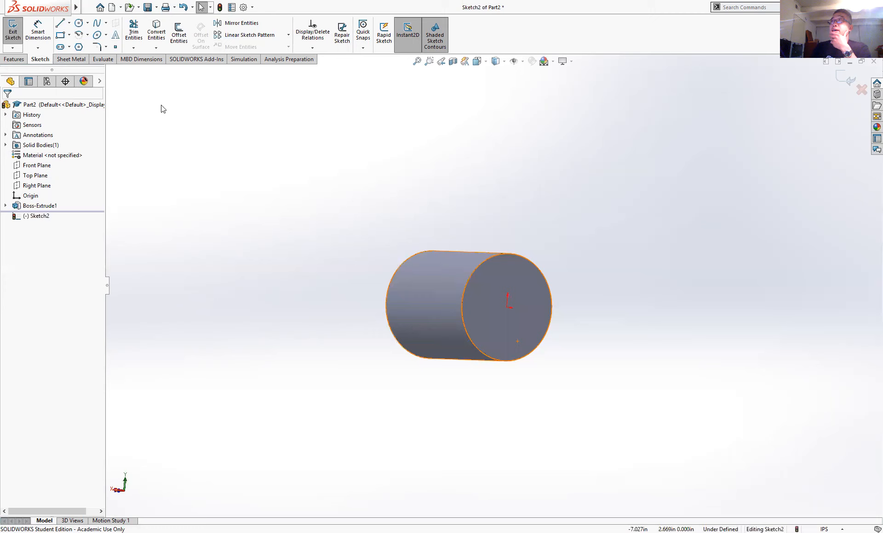
left_click(78, 24)
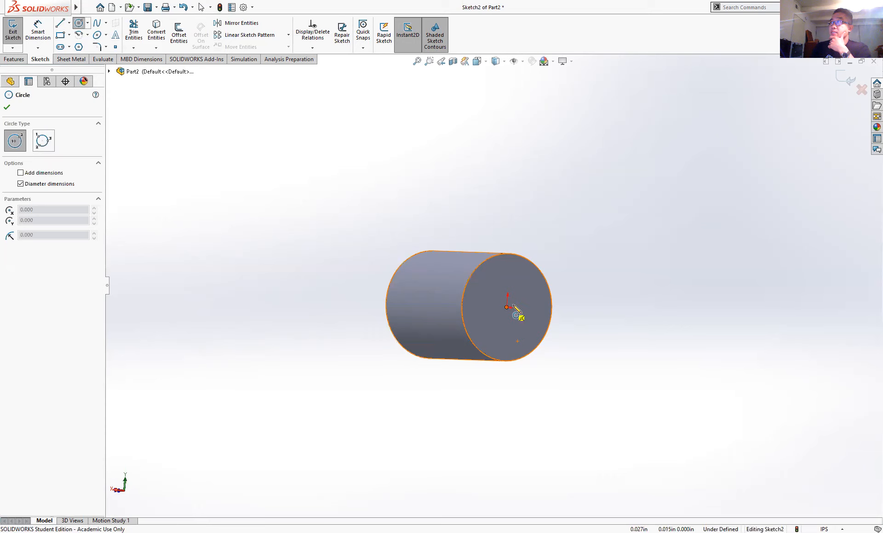
left_click(508, 308)
left_click(529, 306)
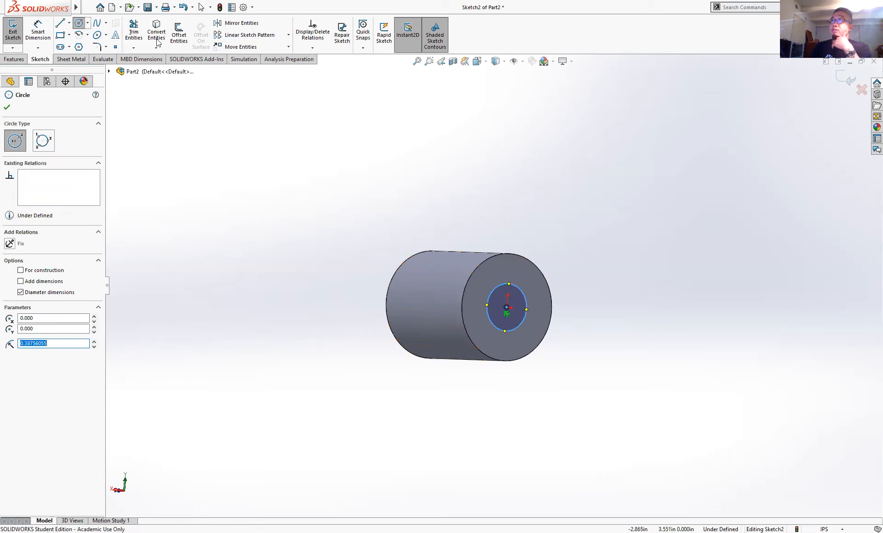
Dimension the small circle's diameter with Smart Dimension as 6mm + 0.008in, and move the dimension text closer to the cylinder.
left_click(38, 30)
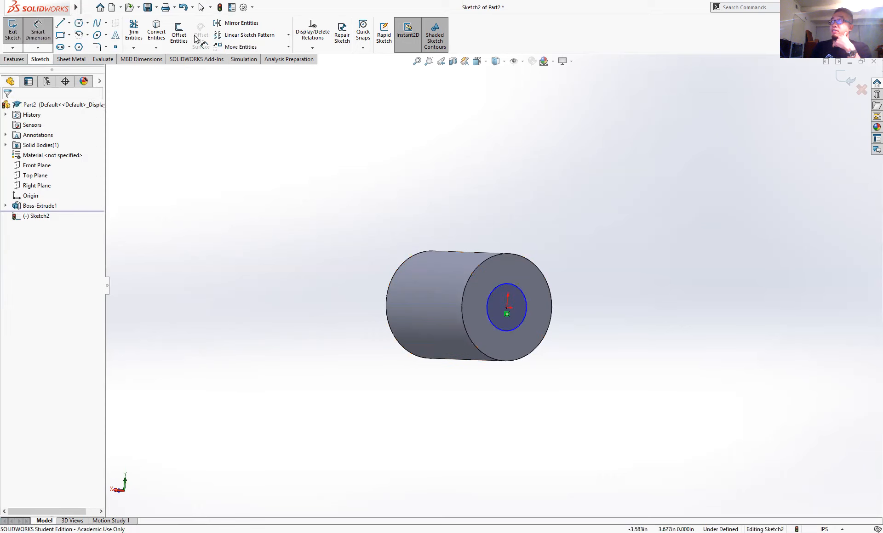
left_click(513, 287)
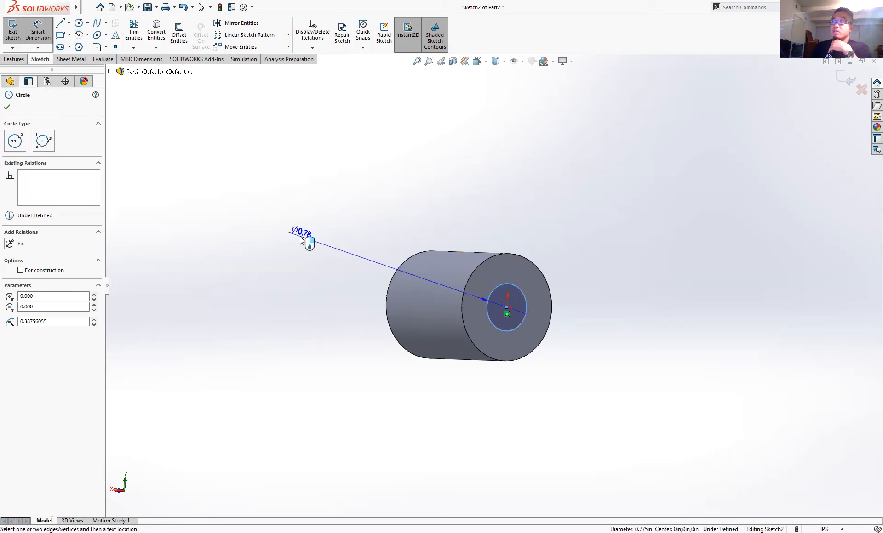
left_click(300, 236)
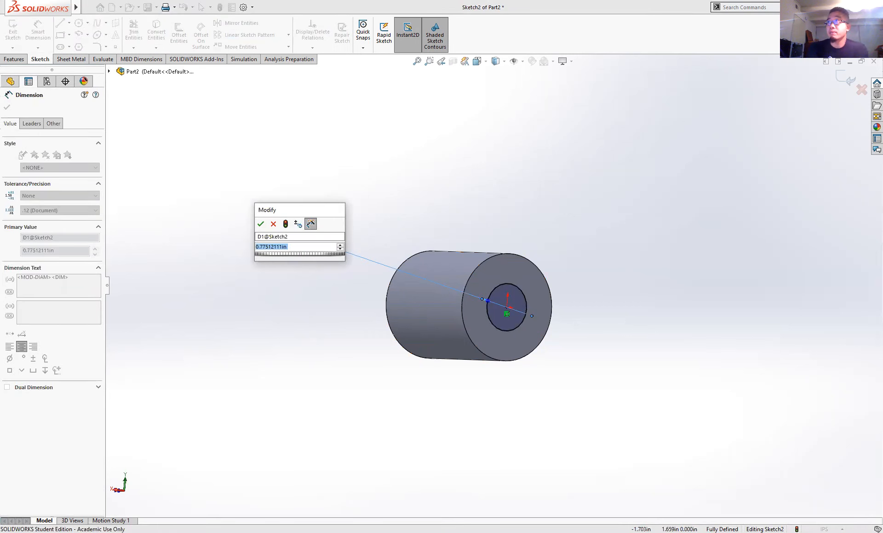
type("6mm")
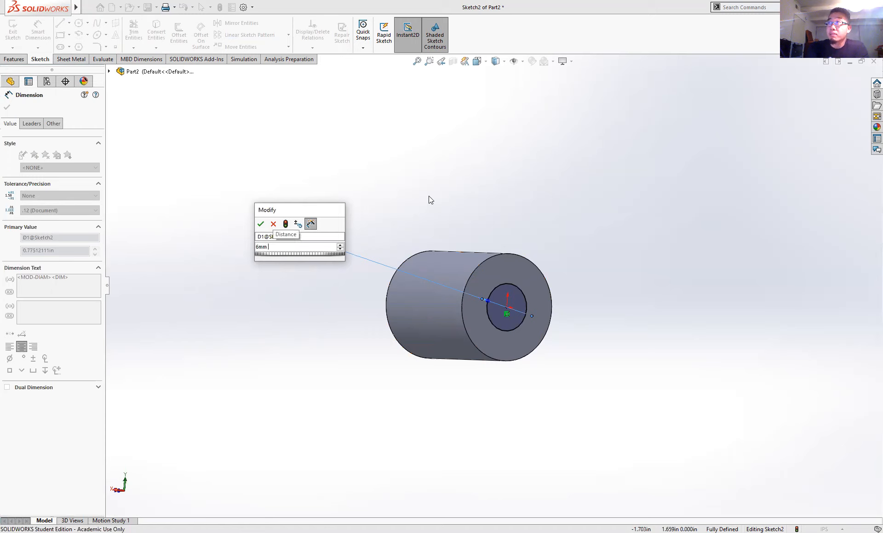
type(" +")
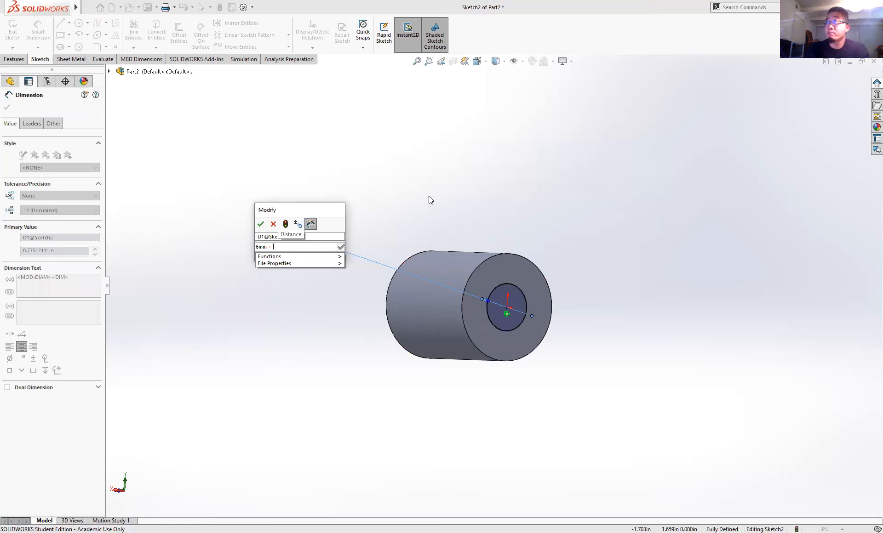
type("0.008in")
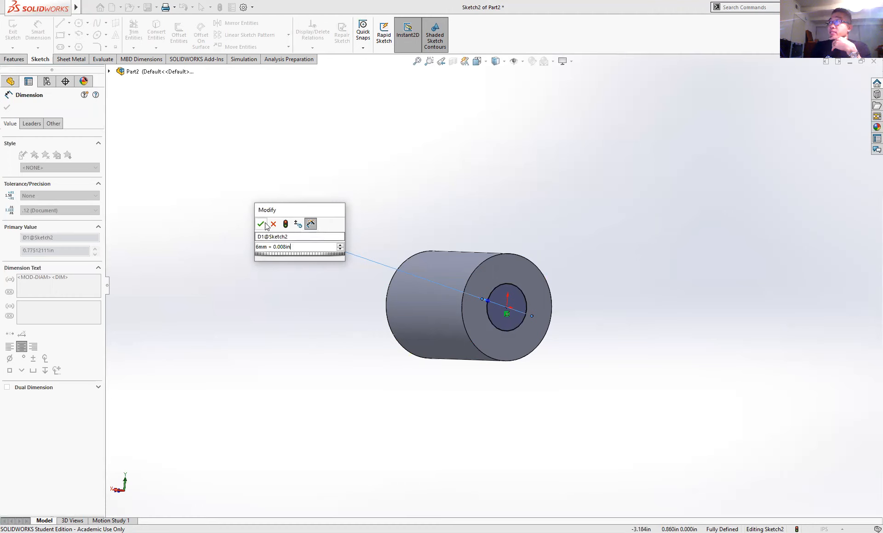
key("Return")
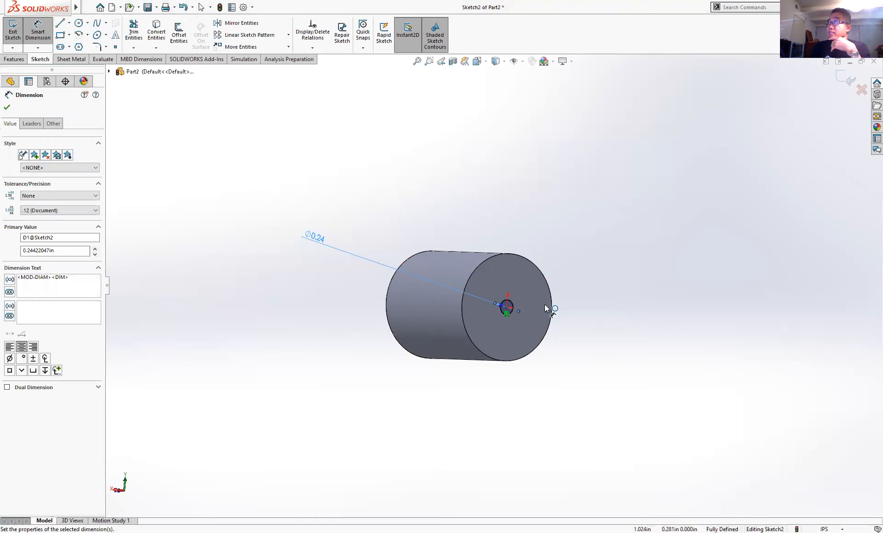
middle_click_drag(547, 306, 535, 301)
scroll(479, 314, "down", 3)
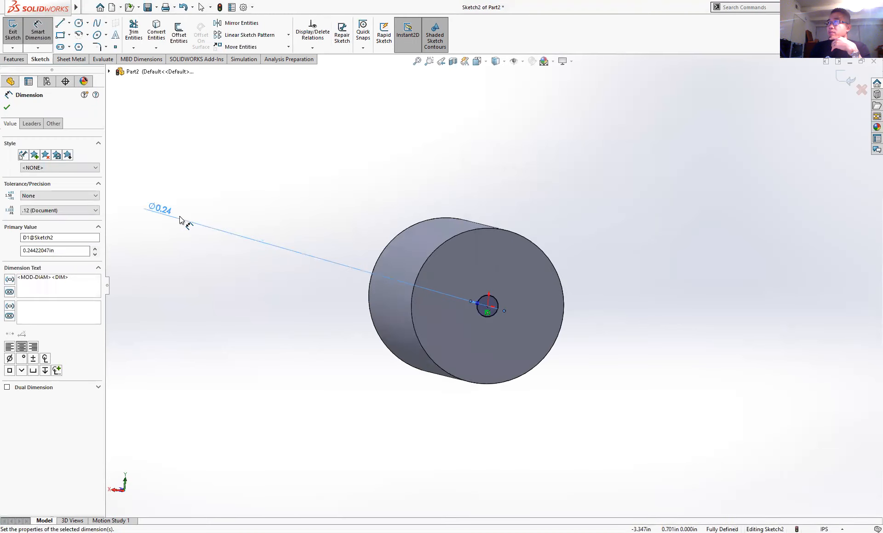
left_click_drag(262, 244, 362, 281)
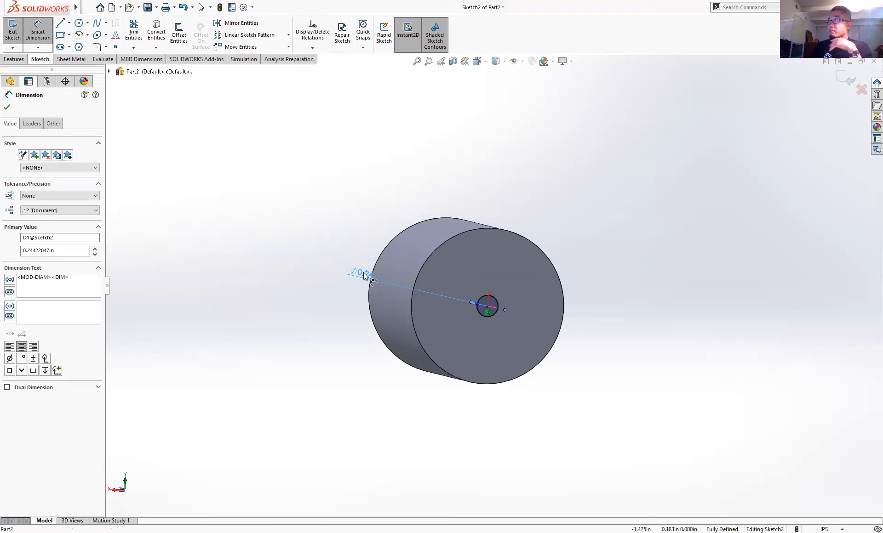
Finish the circle sketch to set up the blind cut extrude, and check the preview of the cut through the cylinder.
left_click(482, 360)
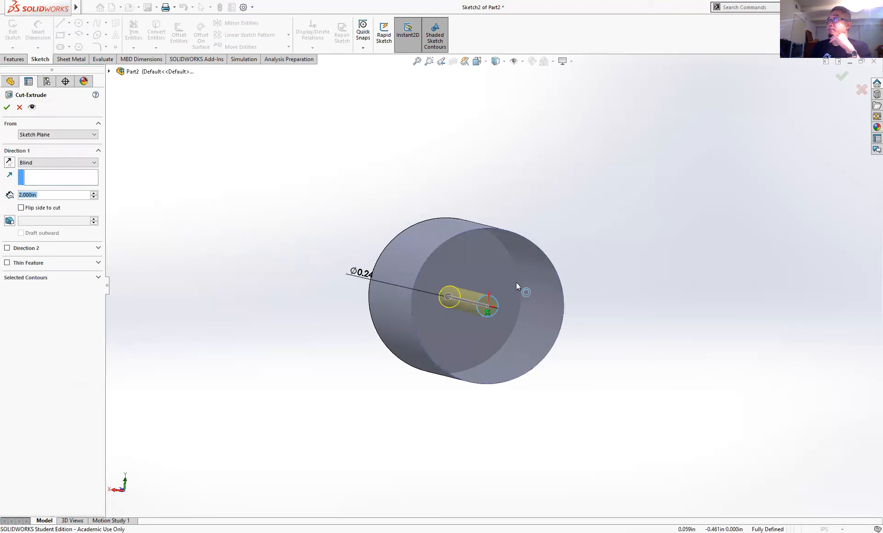
middle_click_drag(488, 289, 589, 304)
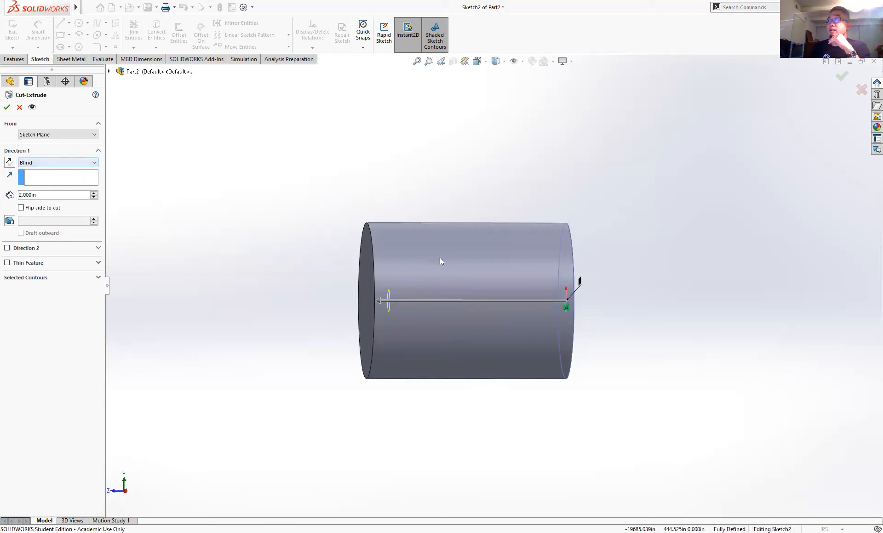
middle_click_drag(170, 276, 201, 230)
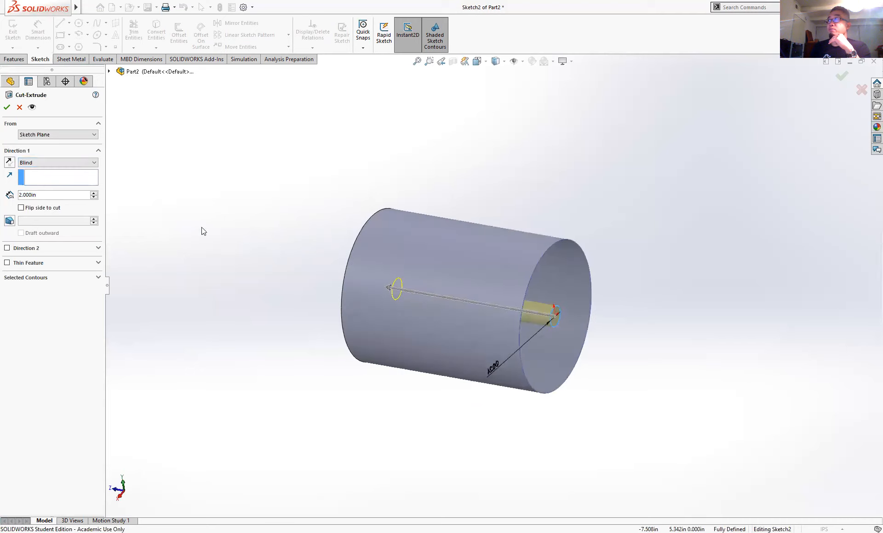
middle_click_drag(439, 325, 362, 327)
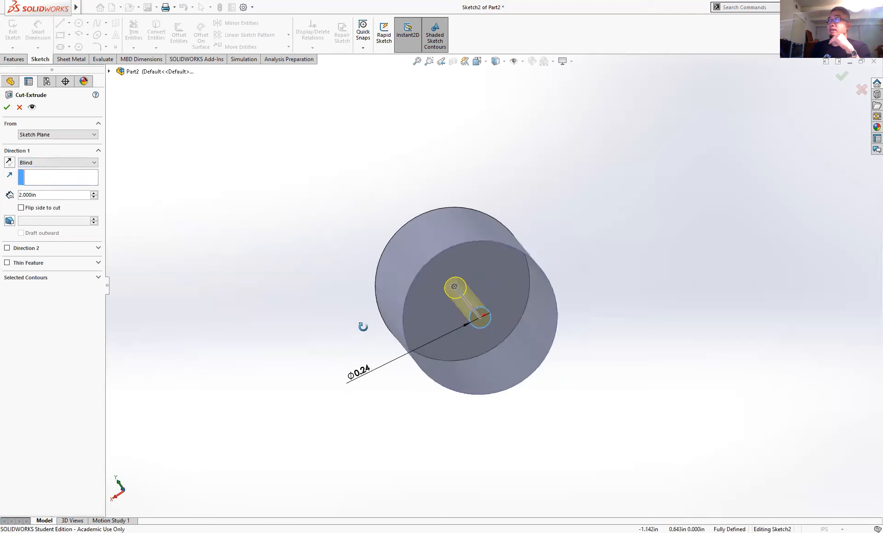
Try reversing the cut's direction back and forth, and try adding a second blind cut direction.
left_click(9, 162)
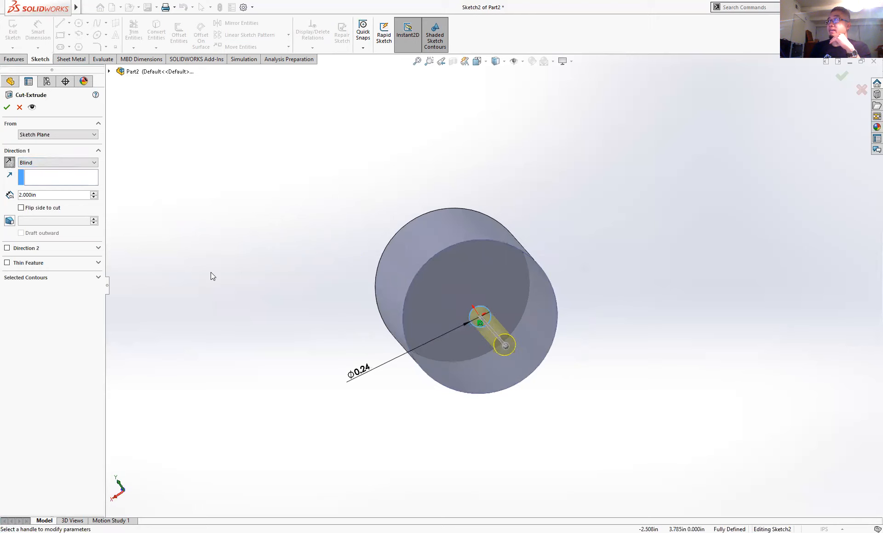
middle_click_drag(321, 279, 328, 331)
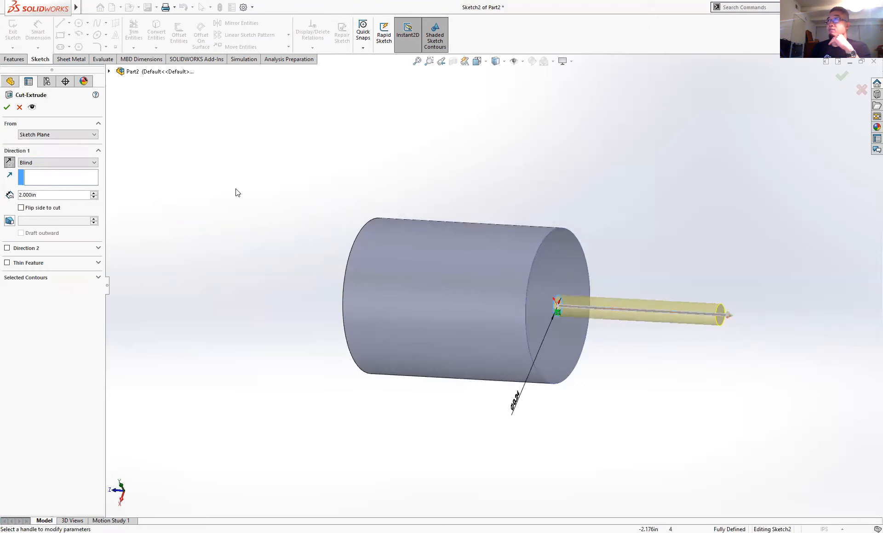
left_click(9, 162)
left_click(9, 162)
left_click(9, 162)
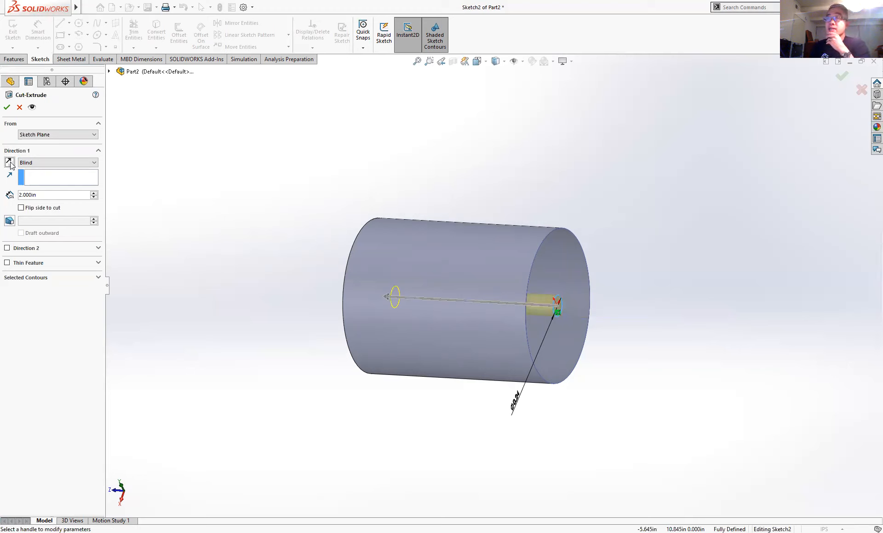
left_click(10, 162)
left_click(10, 163)
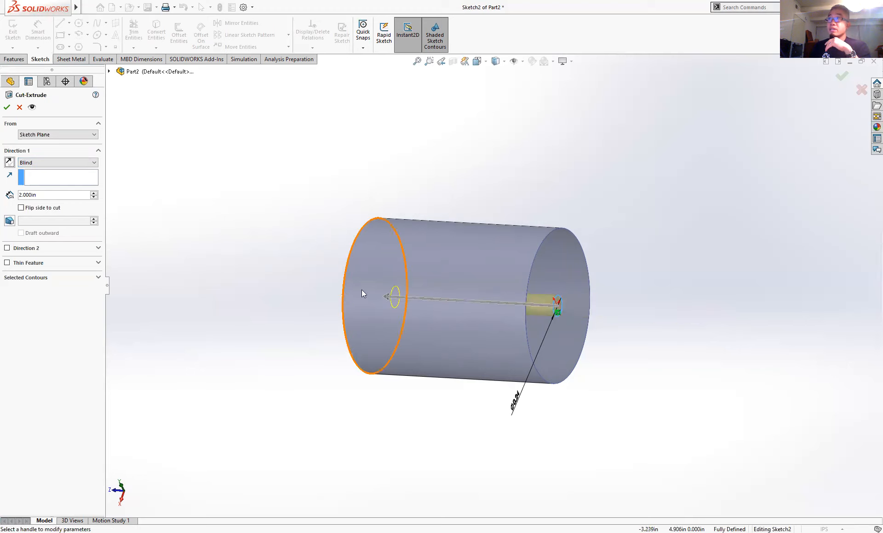
left_click(8, 249)
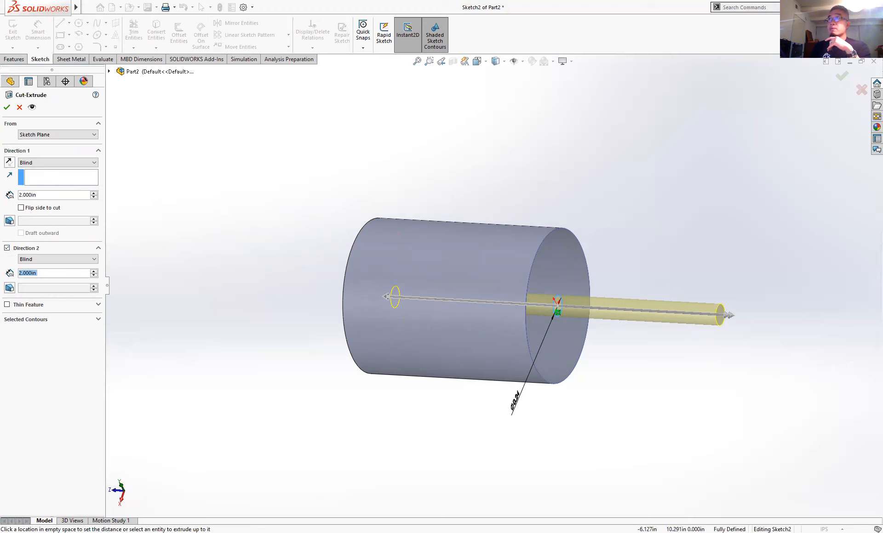
left_click(7, 248)
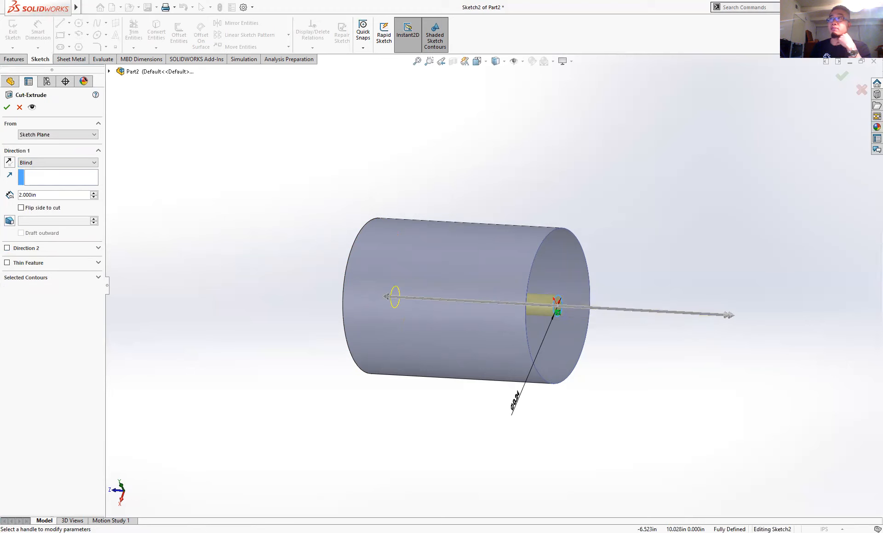
Set the blind cut's depth to 1 in and check the preview from the cylinder's side.
middle_click_drag(542, 366, 546, 374)
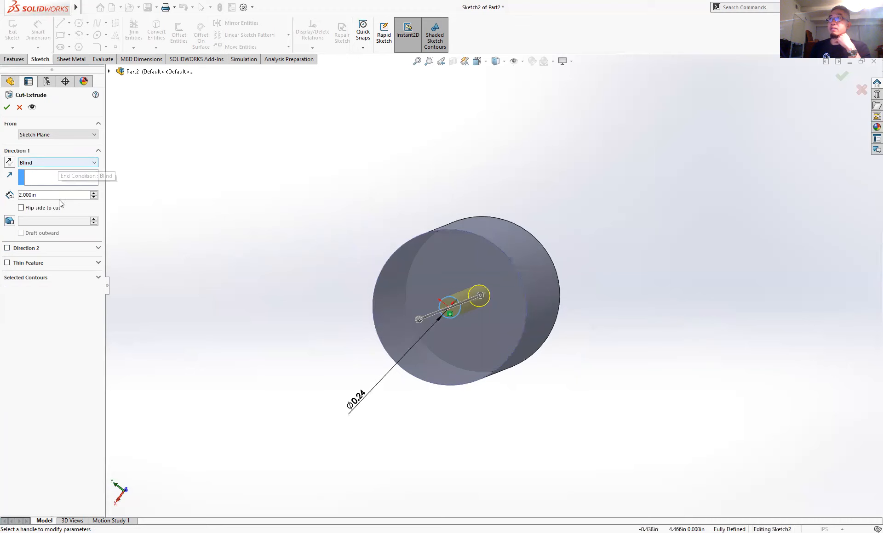
left_click(28, 195)
type("1")
middle_click_drag(478, 233, 584, 277)
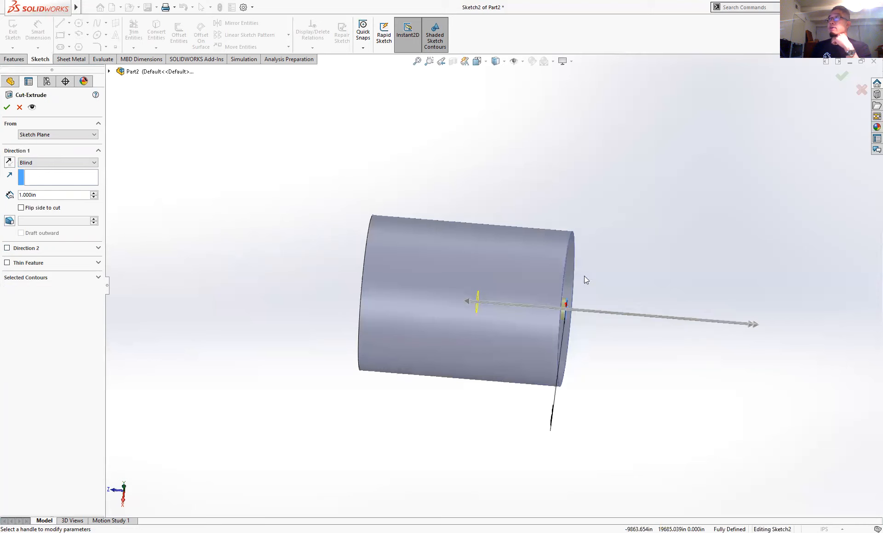
Apply the blind extruded cut and view the hole in the cylinder's end face.
left_click(7, 107)
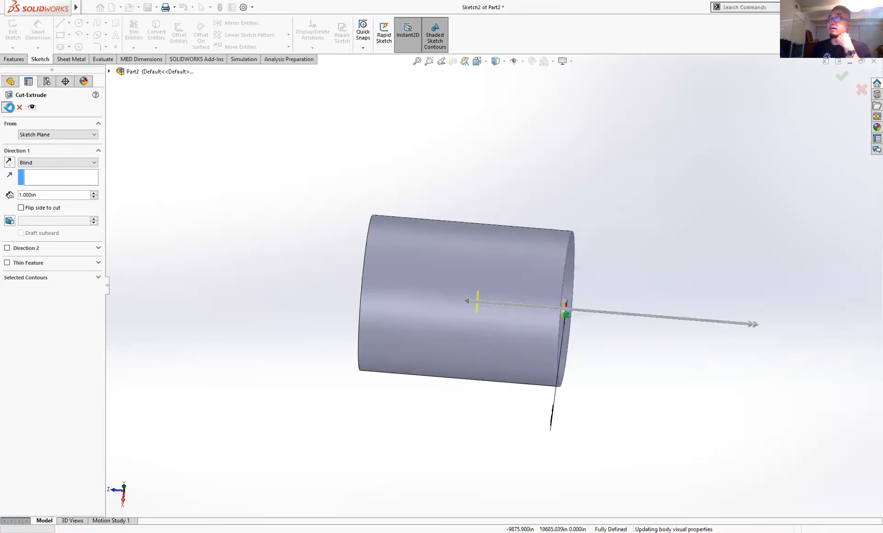
left_click(660, 328)
middle_click_drag(658, 325, 608, 317)
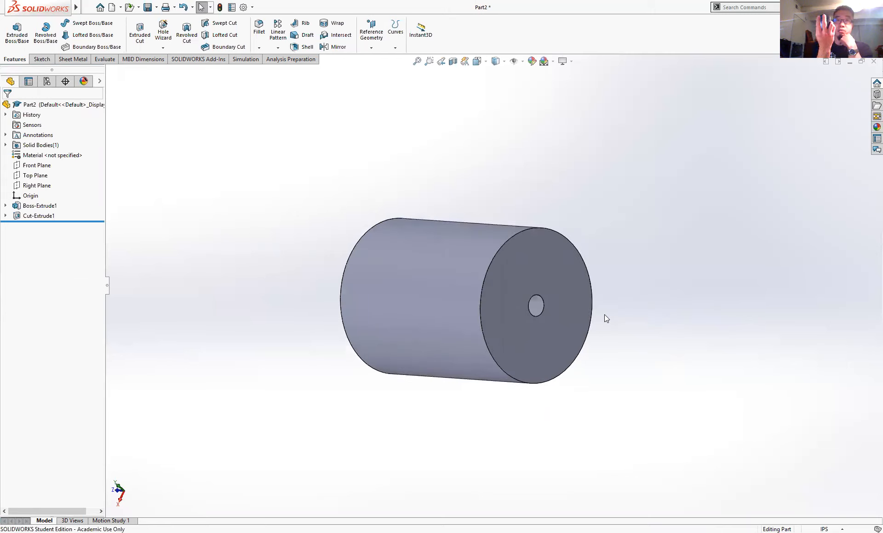
Examine the cylinder and its new hole from near and far, finishing with a close view of the end face.
scroll(604, 314, "up", 1)
scroll(604, 314, "down", 1)
middle_click_drag(549, 327, 575, 319)
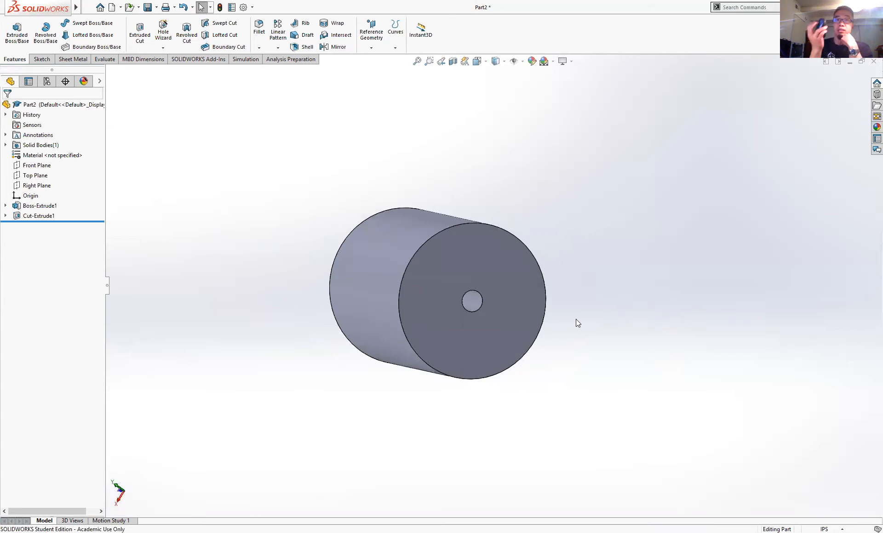
scroll(576, 319, "up", 3)
scroll(576, 319, "down", 6)
scroll(575, 319, "up", 6)
scroll(576, 319, "down", 5)
scroll(576, 319, "up", 3)
scroll(576, 320, "down", 2)
scroll(576, 319, "up", 2)
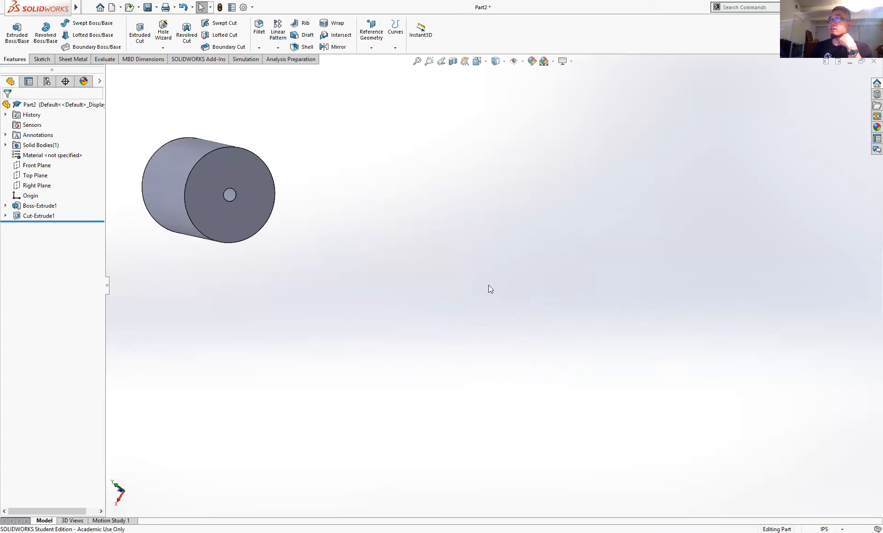
mouse_move(206, 194)
middle_mouse_down()
mouse_move(221, 199)
mouse_move(210, 200)
middle_mouse_up()
scroll(210, 200, "up", 5)
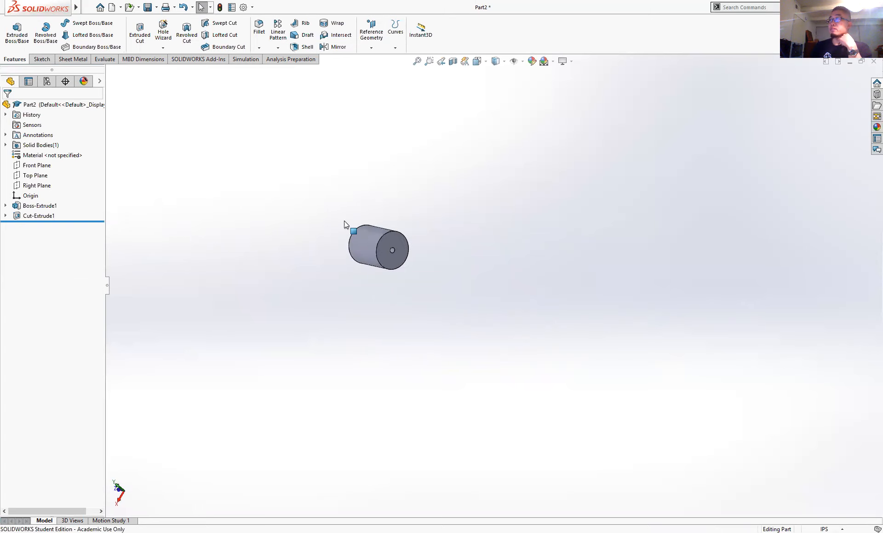
scroll(344, 222, "up", 2)
scroll(408, 251, "down", 3)
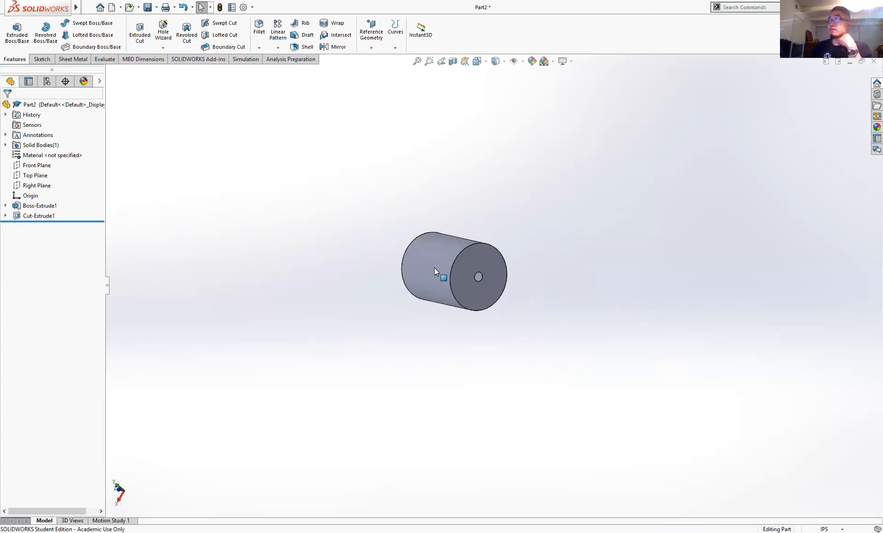
scroll(434, 271, "down", 2)
scroll(434, 265, "up", 4)
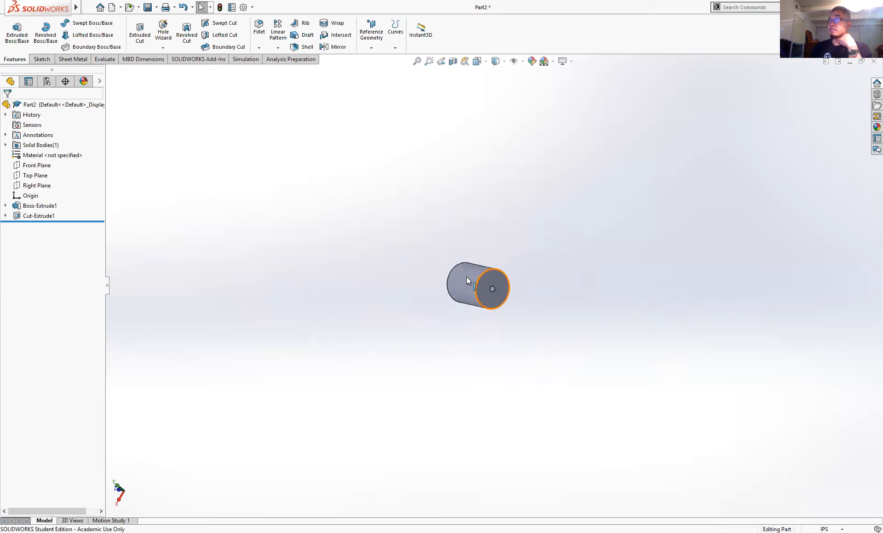
scroll(467, 278, "down", 6)
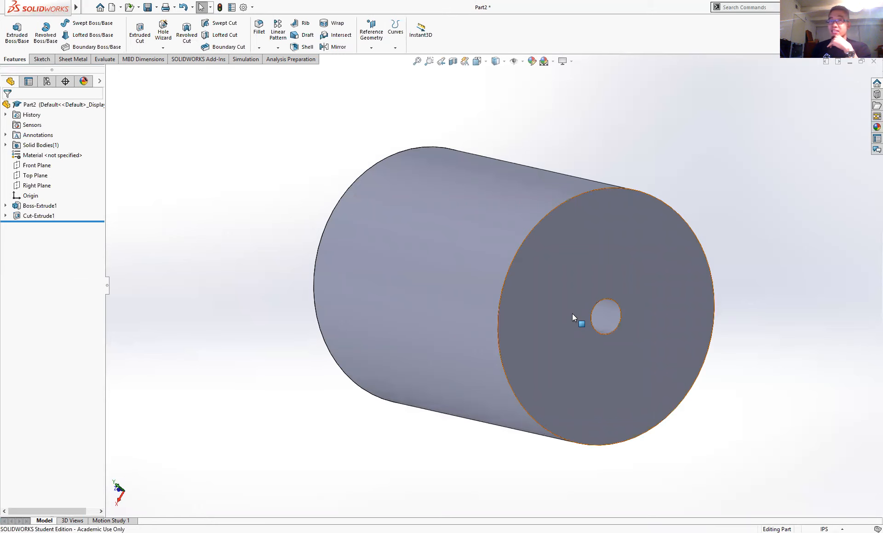
scroll(593, 322, "down", 3)
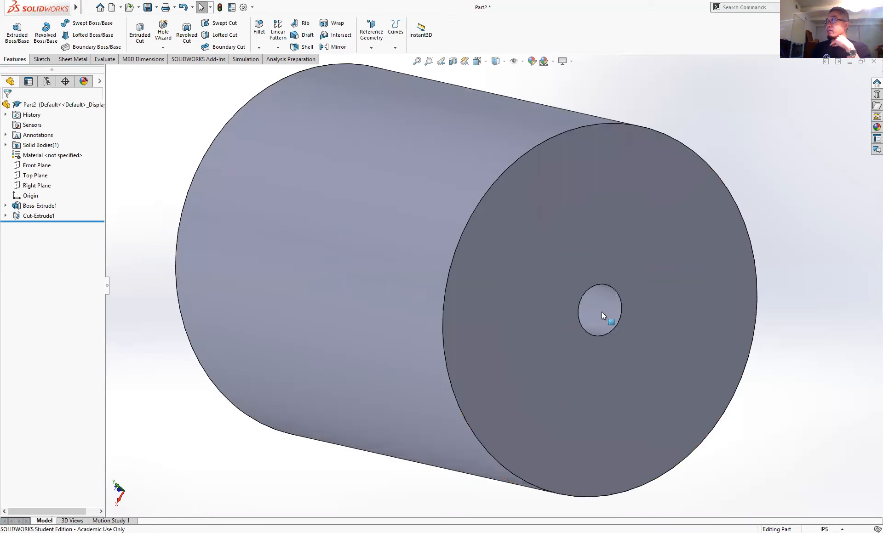
Inspect the blind hole's bottom face and the cylinder's opposite end face.
middle_click_drag(577, 298, 556, 294)
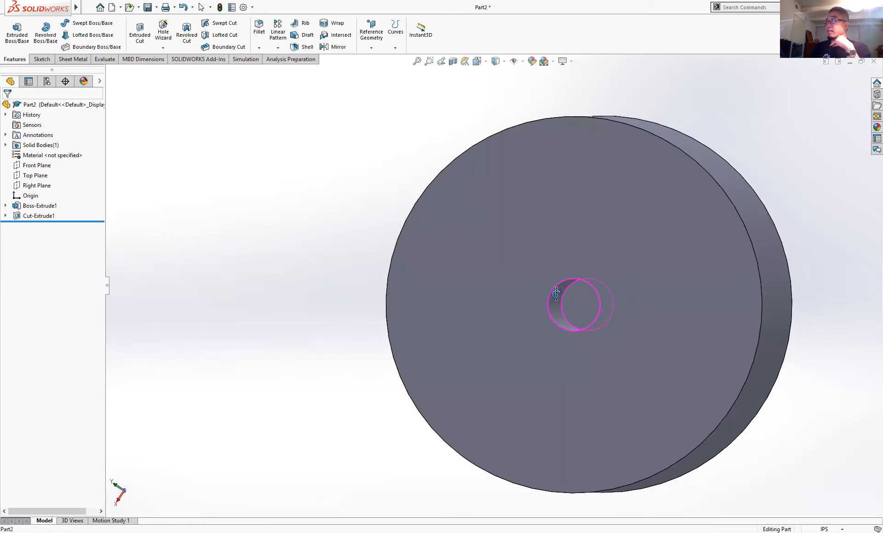
left_click(579, 302)
scroll(604, 329, "up", 4)
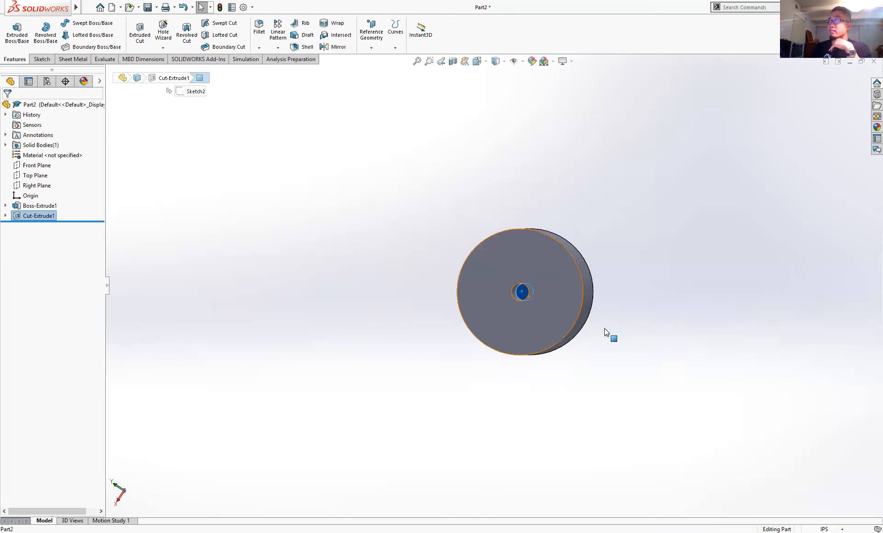
middle_click_drag(551, 300, 701, 309)
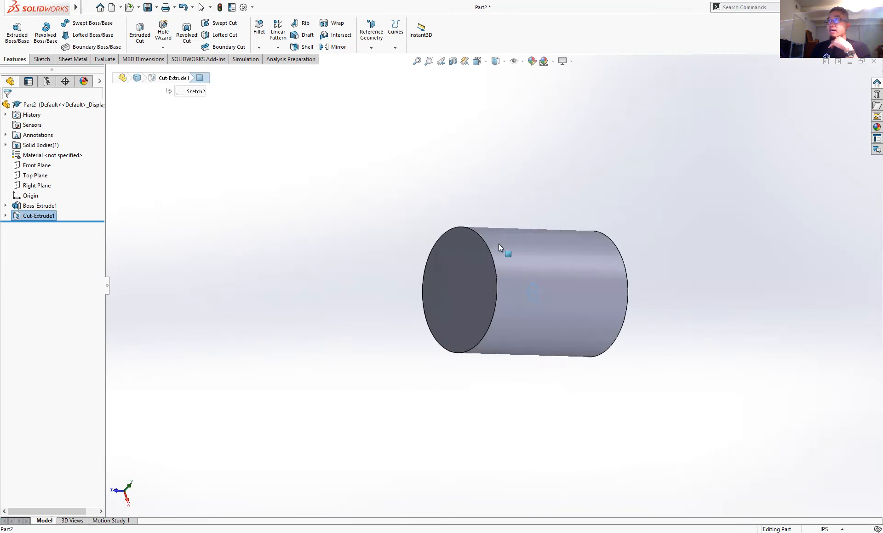
Edit the cut feature's end condition to Through All and look through the hole from the end face.
right_click(40, 215)
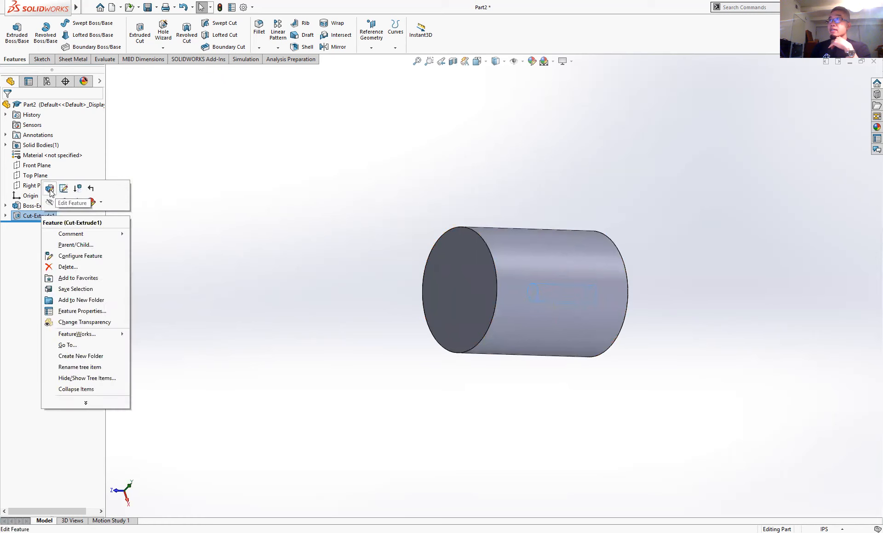
left_click(50, 189)
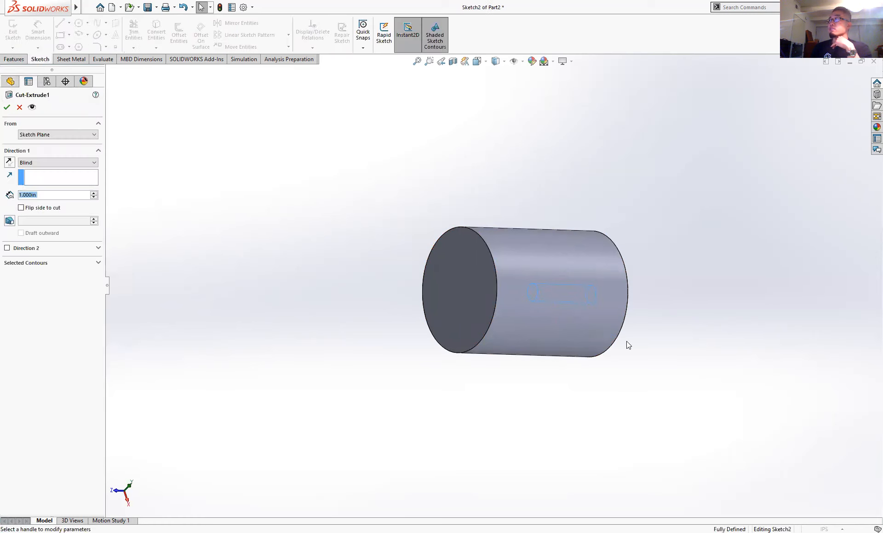
middle_click_drag(670, 320, 470, 292)
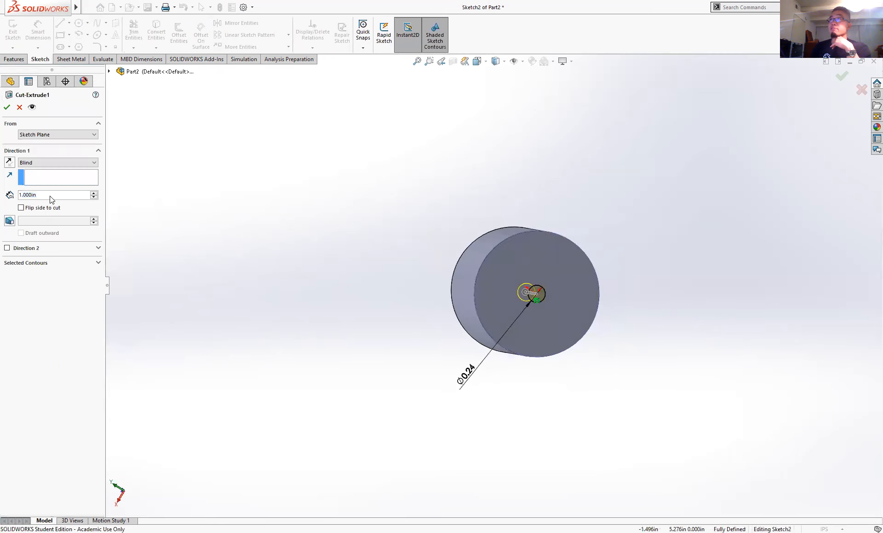
left_click(60, 163)
left_click(59, 171)
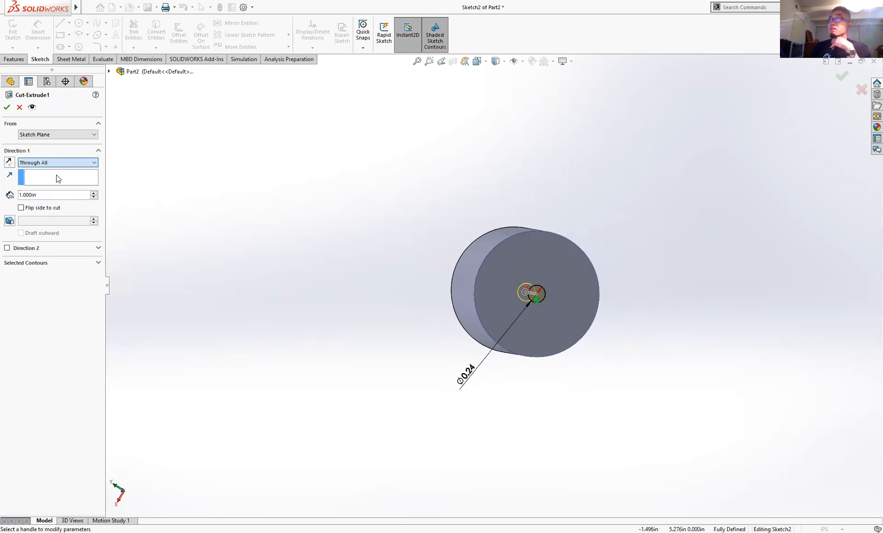
key("ctrl+8")
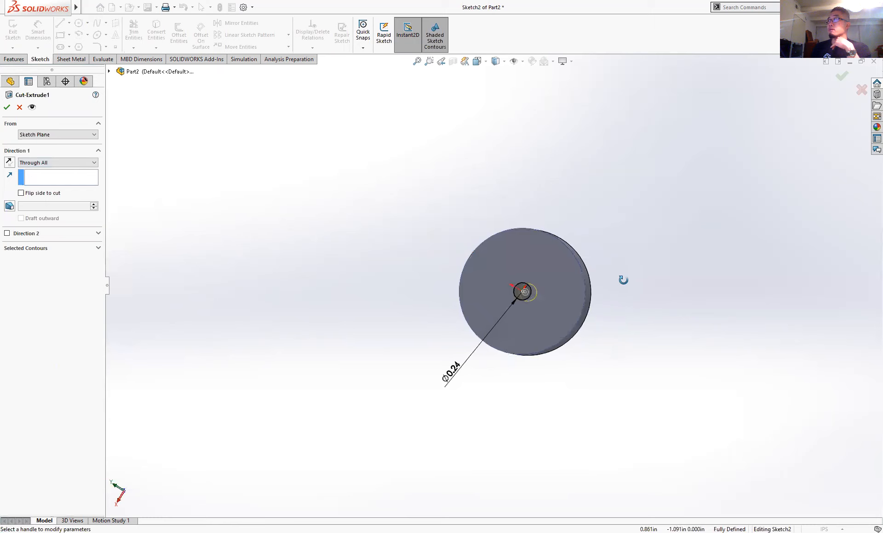
left_click(6, 107)
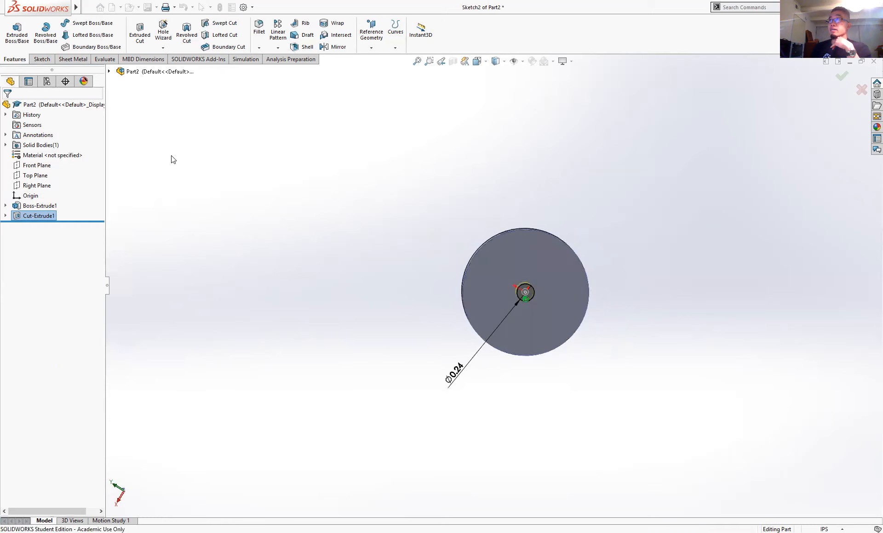
middle_click_drag(412, 262, 391, 271)
Edit the cut feature's end condition to Offset From Surface, referencing the cylinder's end face opposite the hole.
right_click(40, 215)
left_click(52, 189)
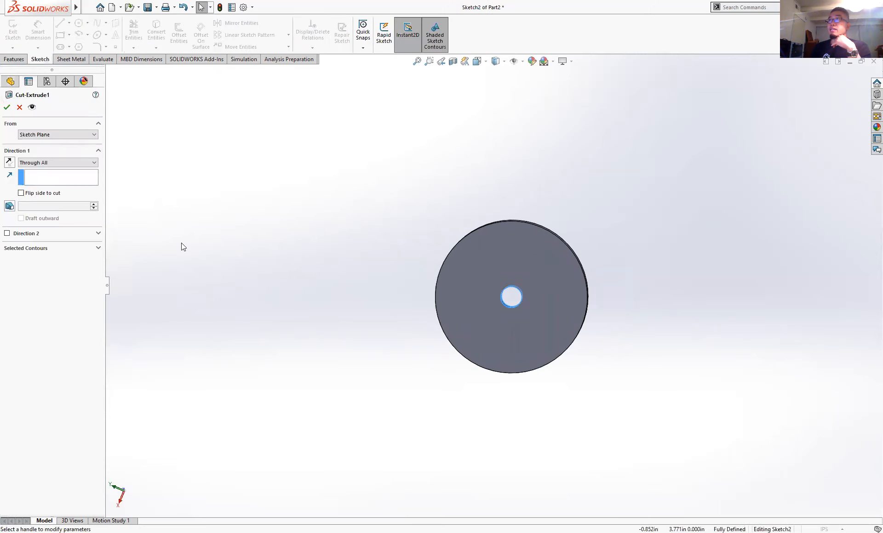
left_click(64, 163)
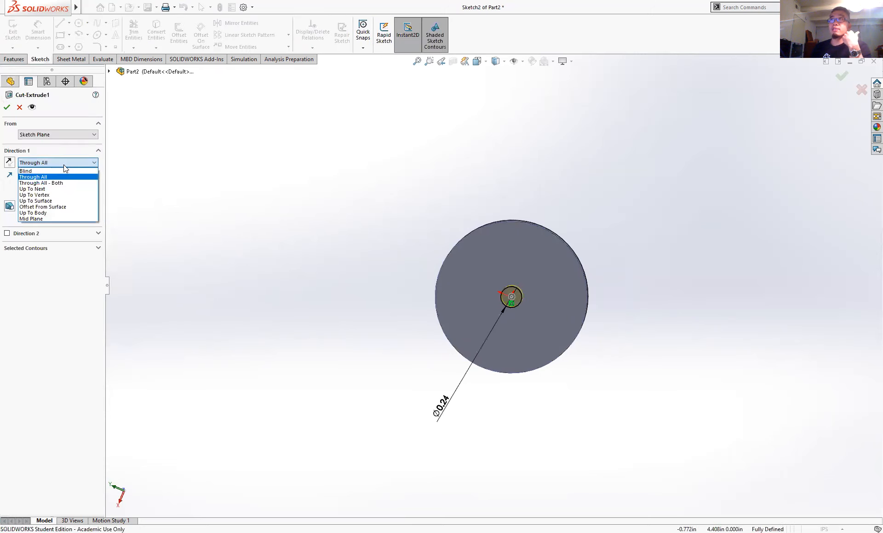
left_click(52, 207)
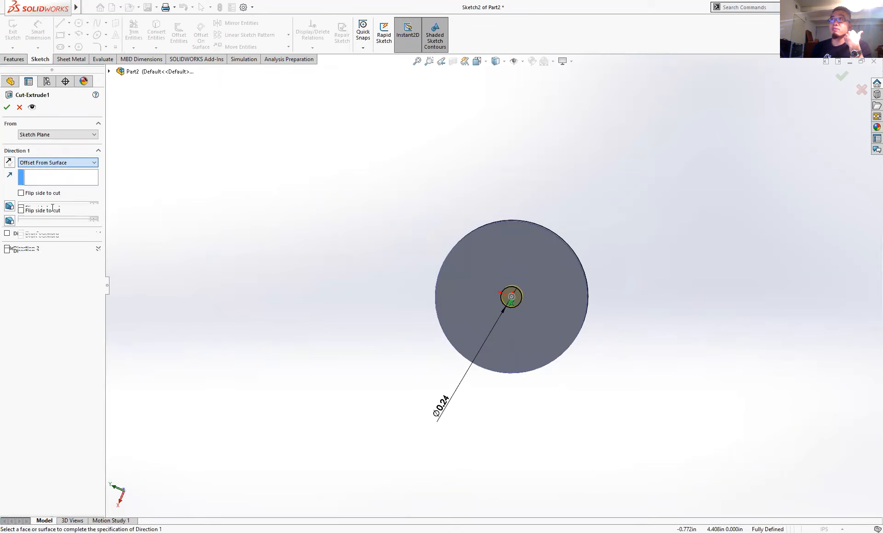
middle_click_drag(443, 246, 546, 238)
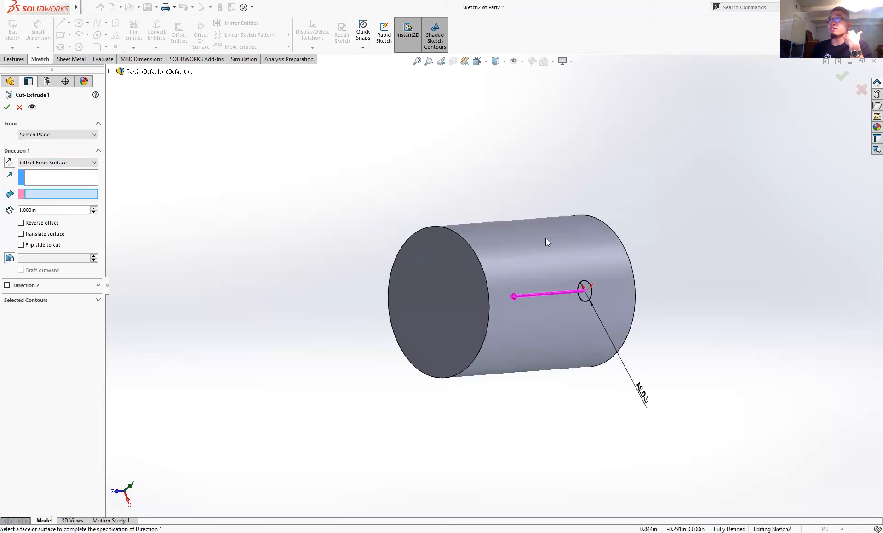
left_click(441, 284)
Set the cut's offset distance to 0.25 in, apply the edit and inspect the hole.
double_click(55, 209)
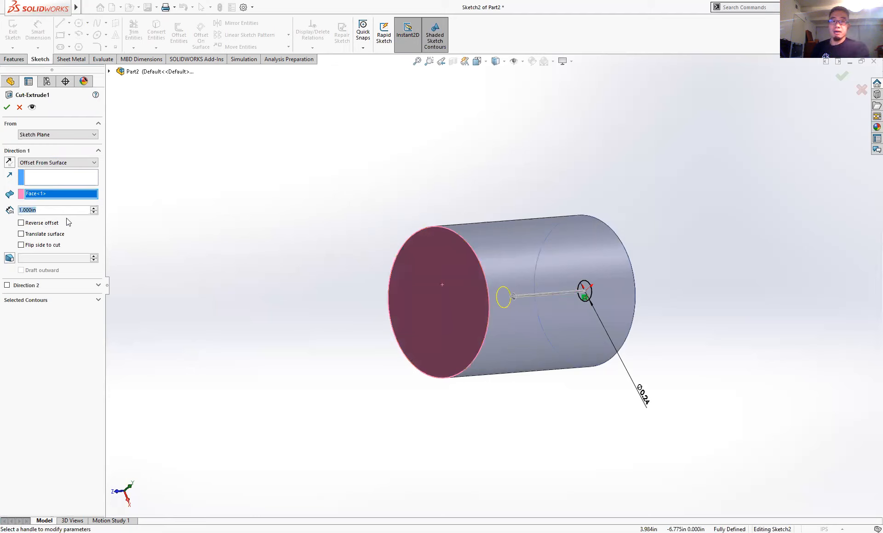
key("BackSpace")
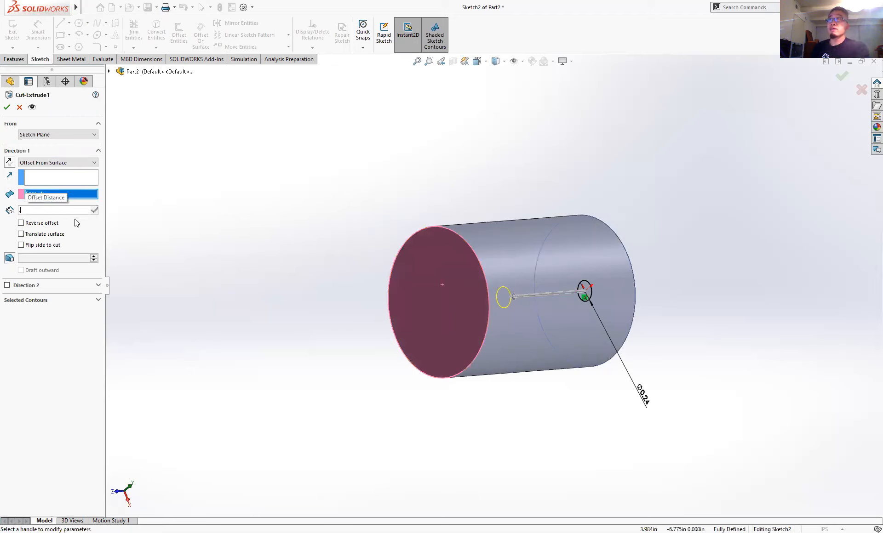
type(".25in")
key("Return")
middle_click_drag(391, 251, 436, 306)
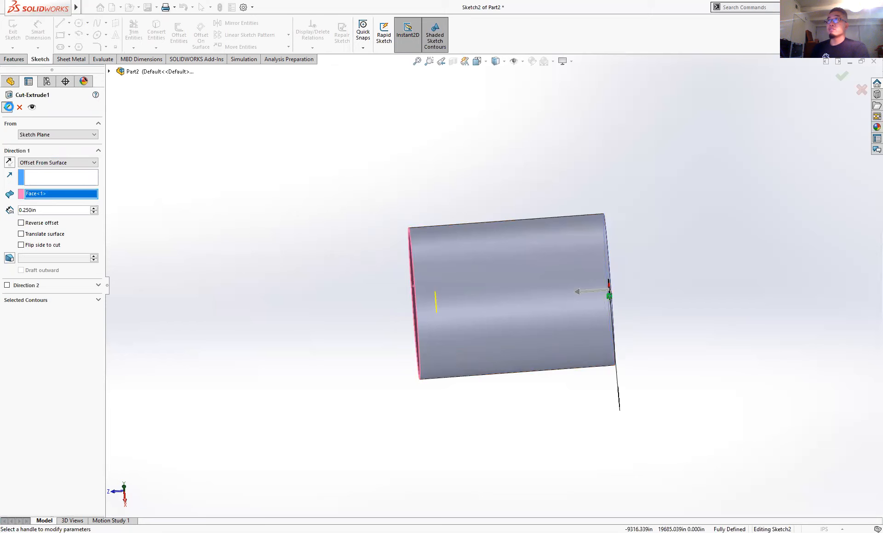
key("Return")
middle_click_drag(344, 261, 324, 254)
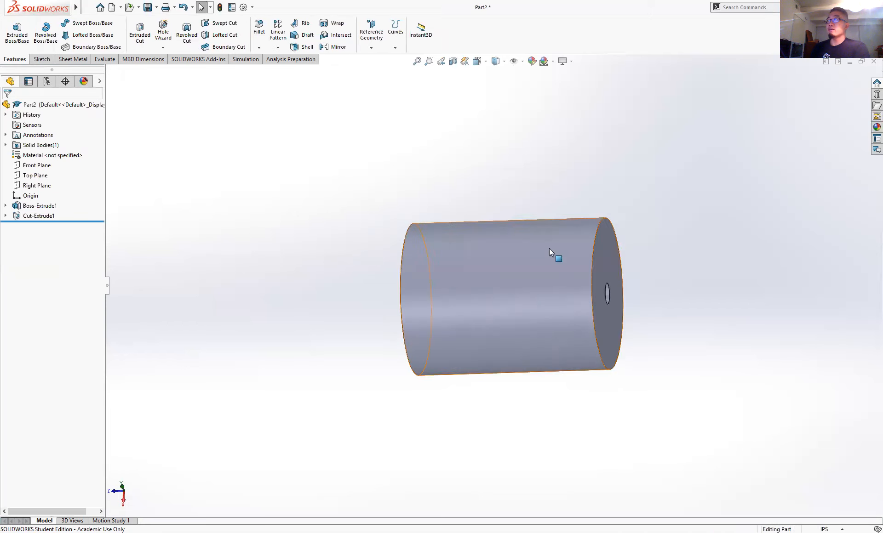
middle_click_drag(600, 263, 336, 299)
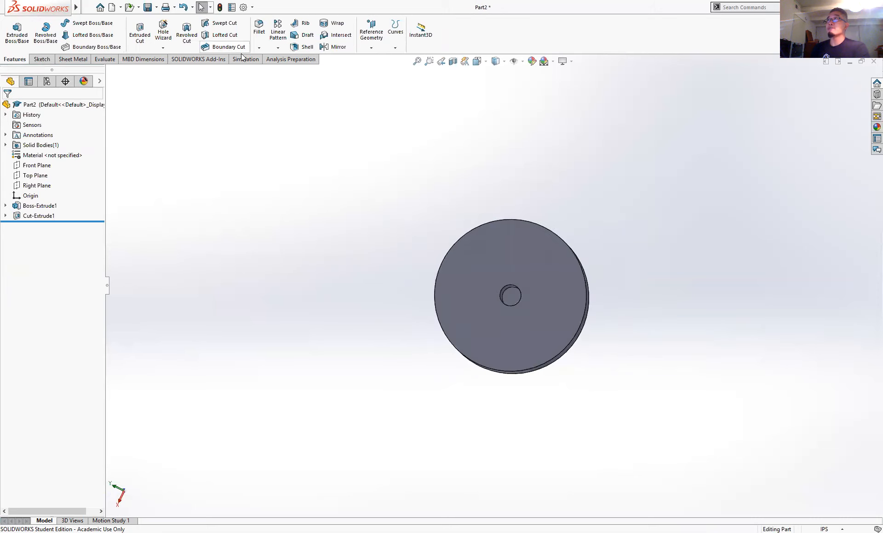
Measure the distance between the hole's bottom face and the cylinder's opposite end face.
left_click(106, 59)
left_click(64, 38)
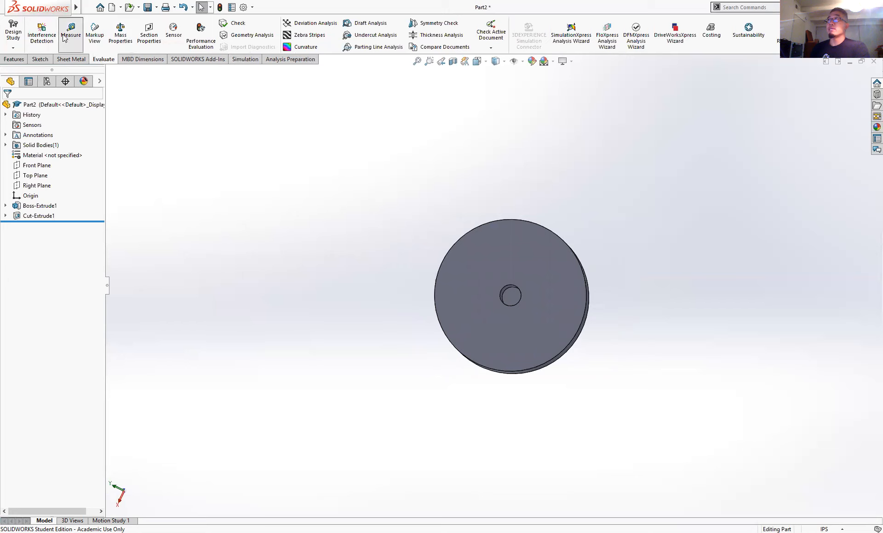
scroll(502, 293, "down", 1)
left_click(502, 295)
middle_click_drag(491, 269, 683, 241)
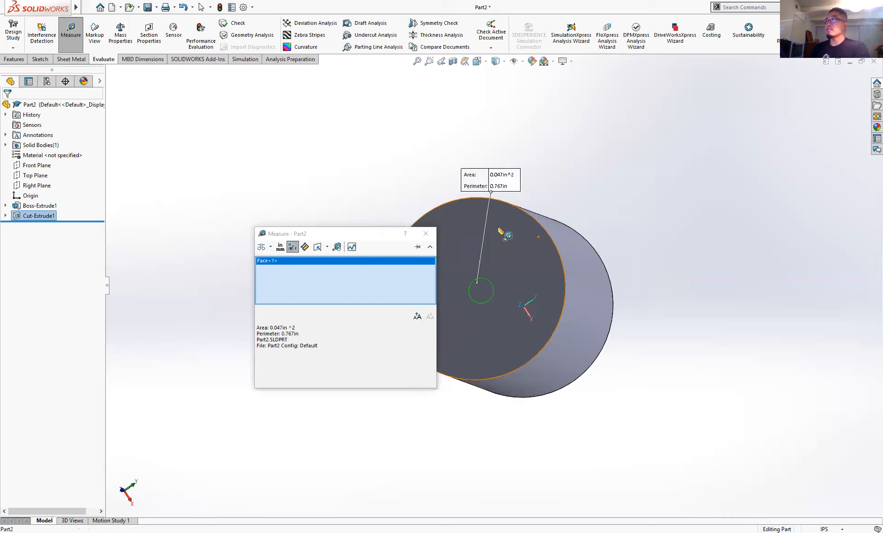
left_click(594, 252)
middle_click_drag(605, 263, 571, 255)
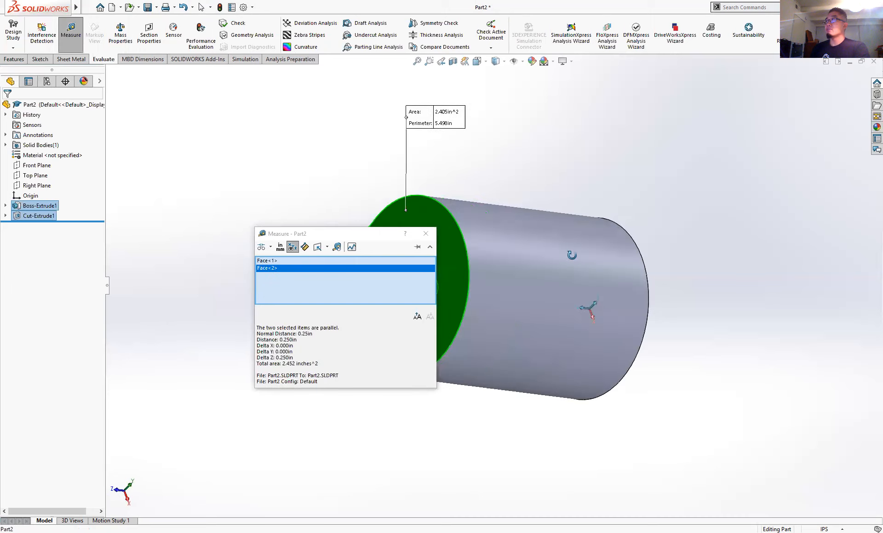
left_click_drag(343, 234, 228, 219)
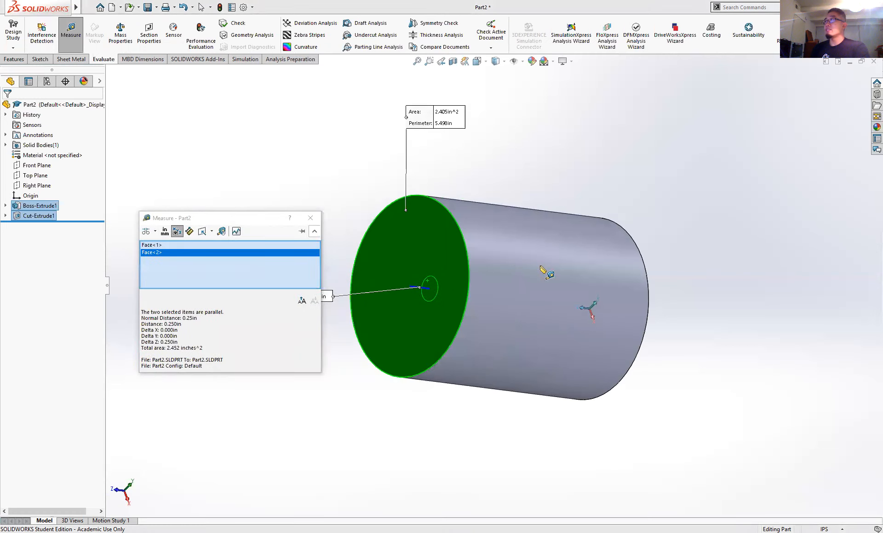
middle_click_drag(493, 282, 416, 278)
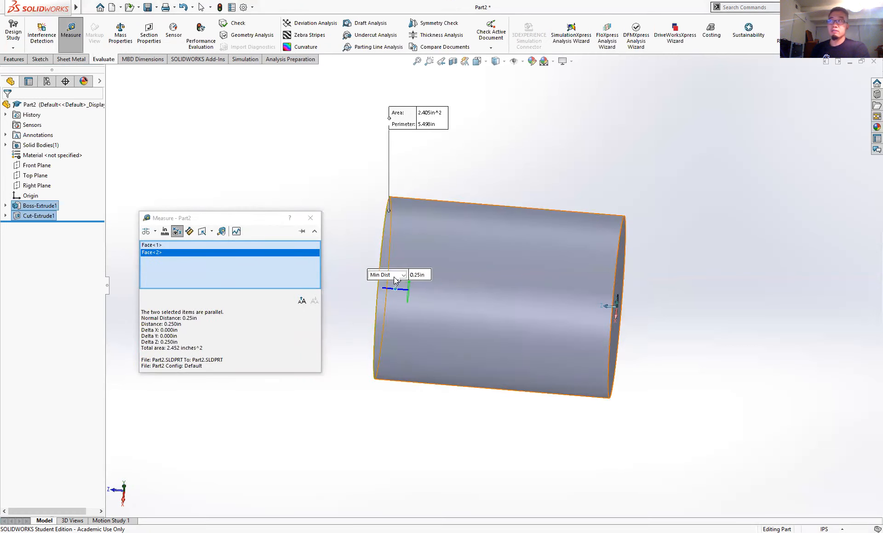
left_click(310, 219)
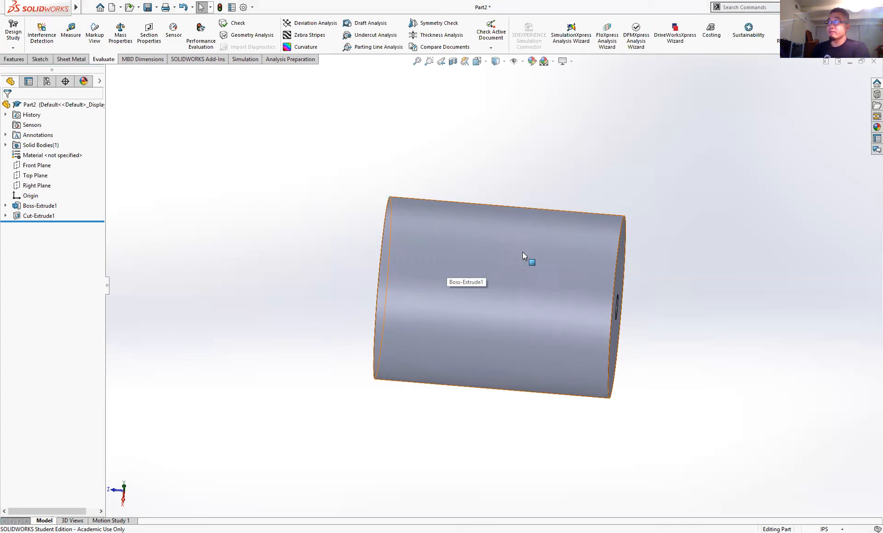
Edit the cylinder's boss extrusion, set its blind depth to 3 in and apply the change.
right_click(55, 205)
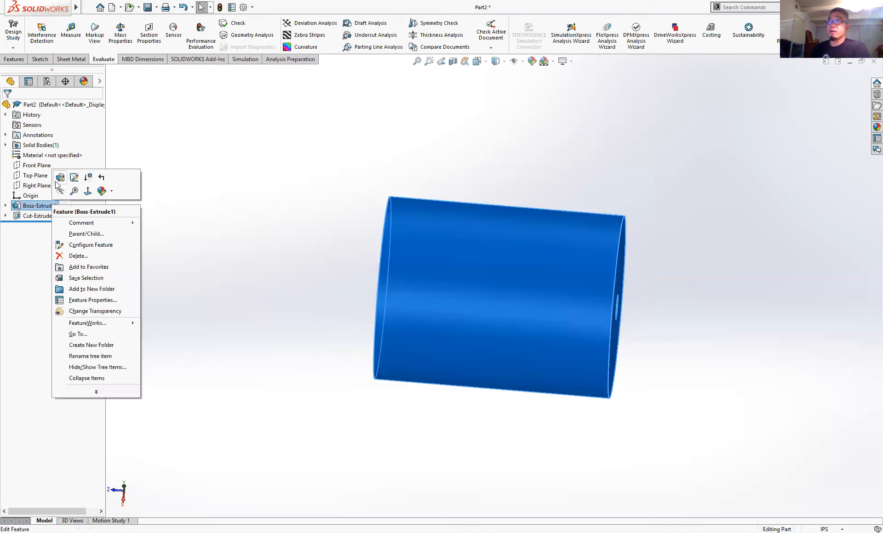
left_click(58, 179)
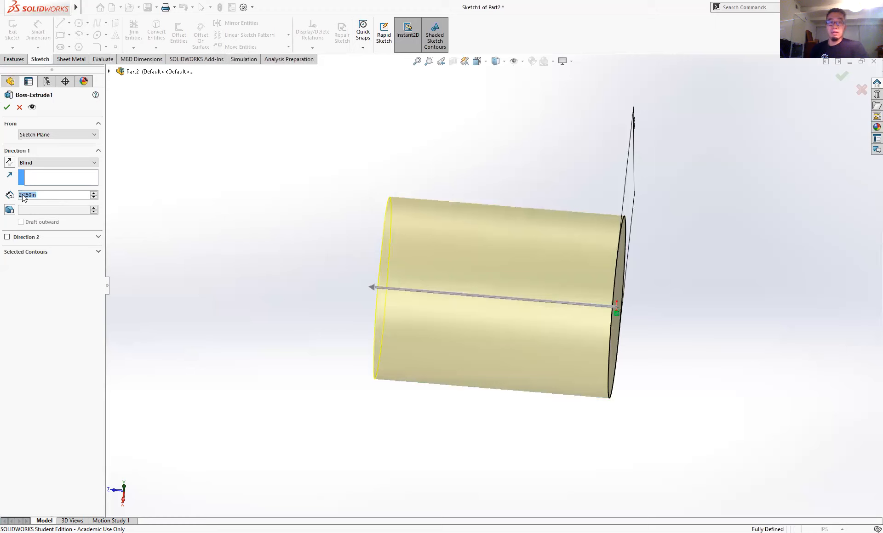
type("3")
key("Return")
left_click(7, 108)
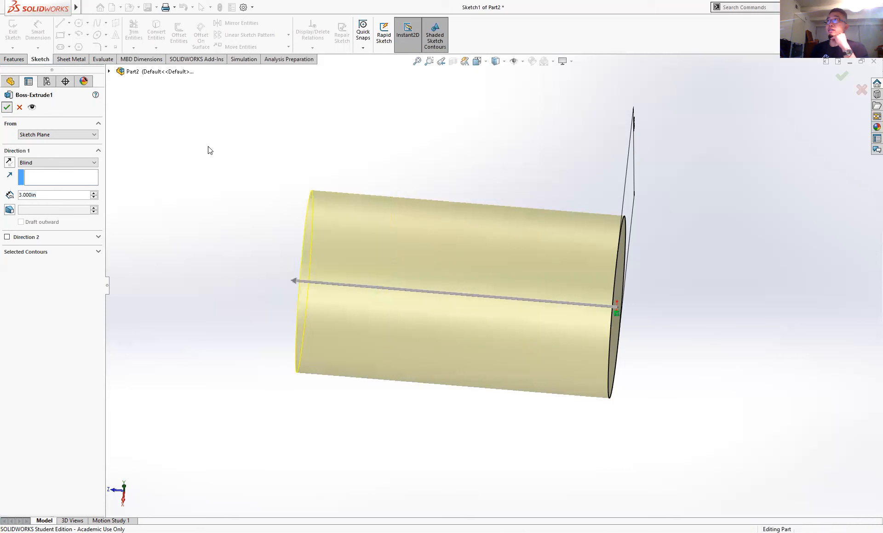
Highlight the cut feature and examine from several angles how far the hole extends into the lengthened cylinder.
middle_click_drag(296, 229, 310, 229)
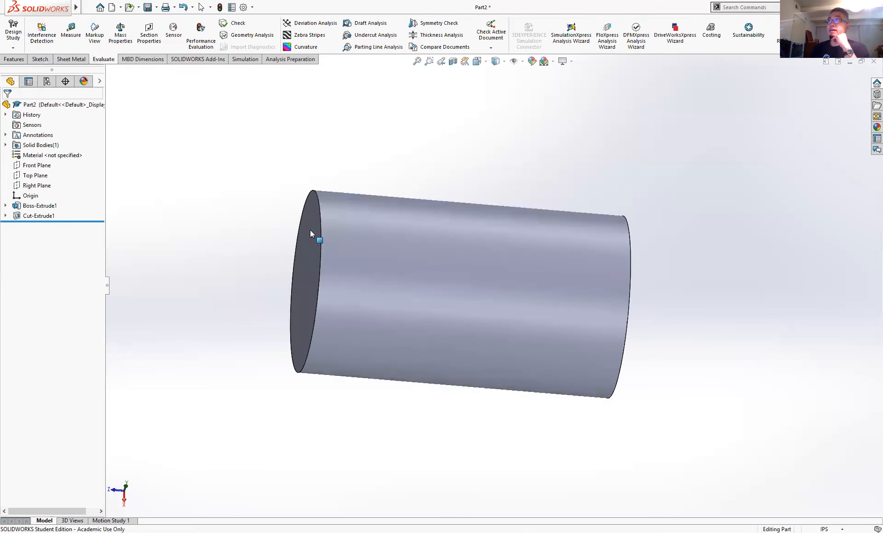
left_click(45, 218)
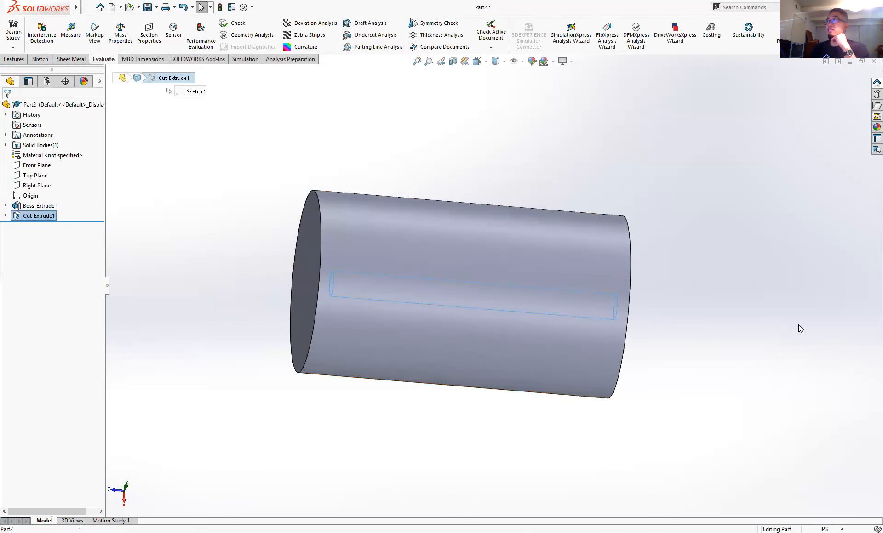
left_click(664, 310)
middle_click_drag(662, 309, 161, 234)
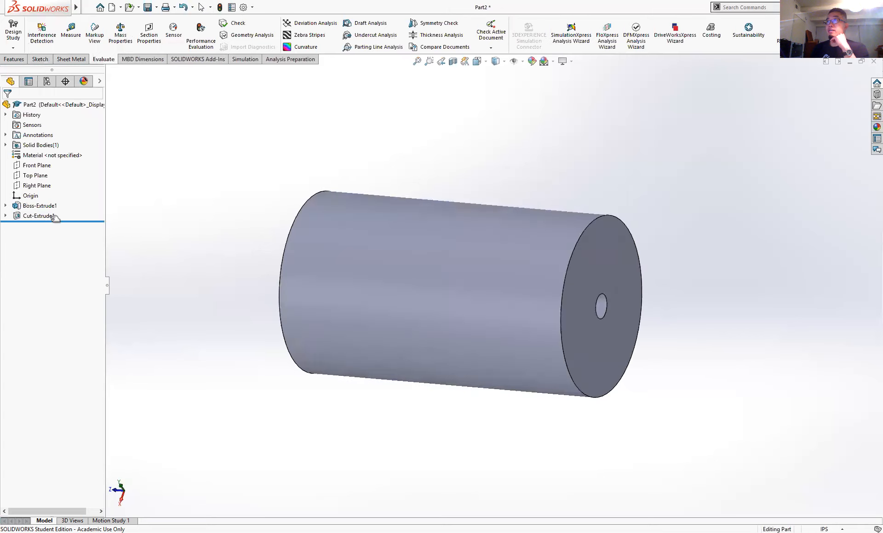
left_click(38, 218)
middle_click_drag(389, 293, 408, 294)
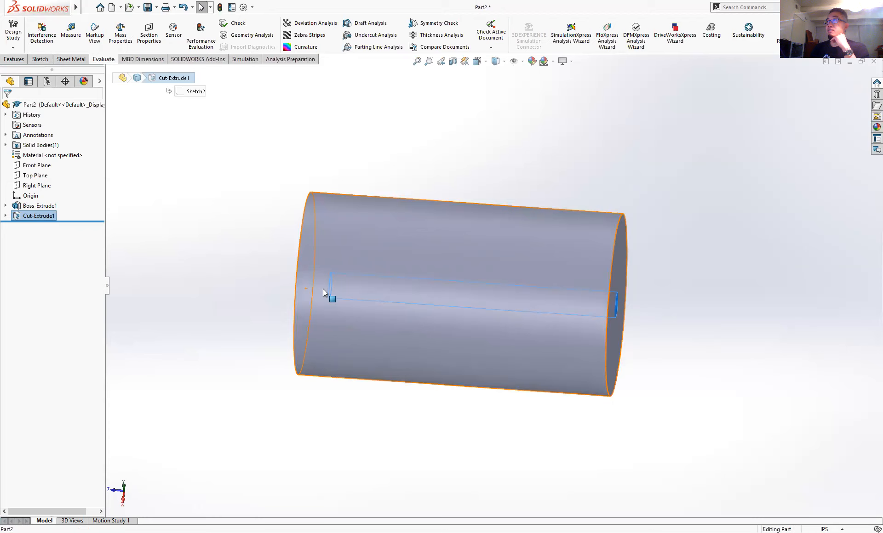
middle_click_drag(469, 291, 418, 277)
left_click(664, 286)
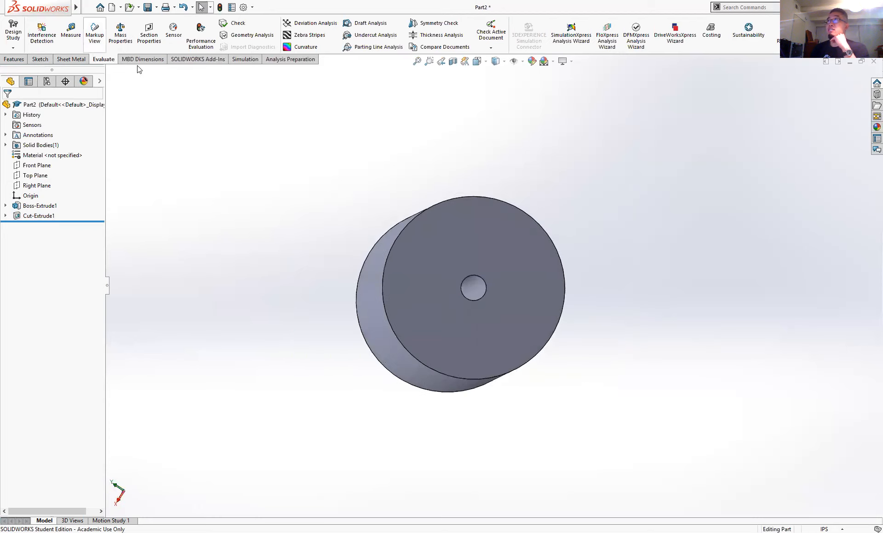
Measure the distance between the hole's bottom face and the cylinder's opposite end face, and close the measurement.
left_click(64, 39)
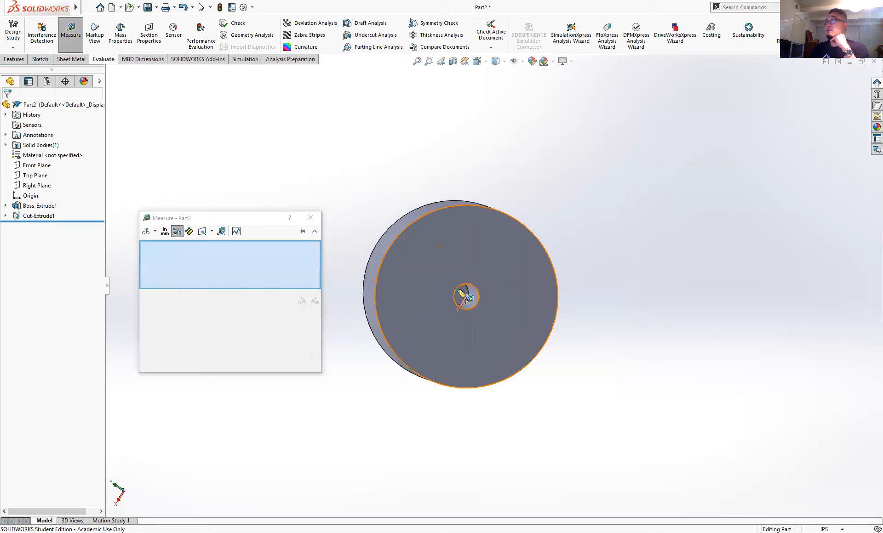
left_click(463, 296)
middle_click_drag(459, 295, 394, 247)
left_click(394, 241)
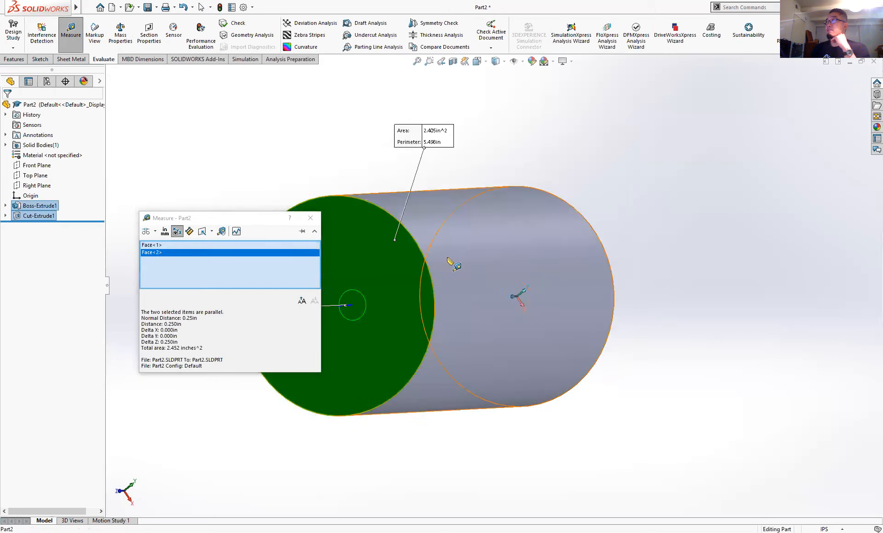
scroll(453, 260, "up", 3)
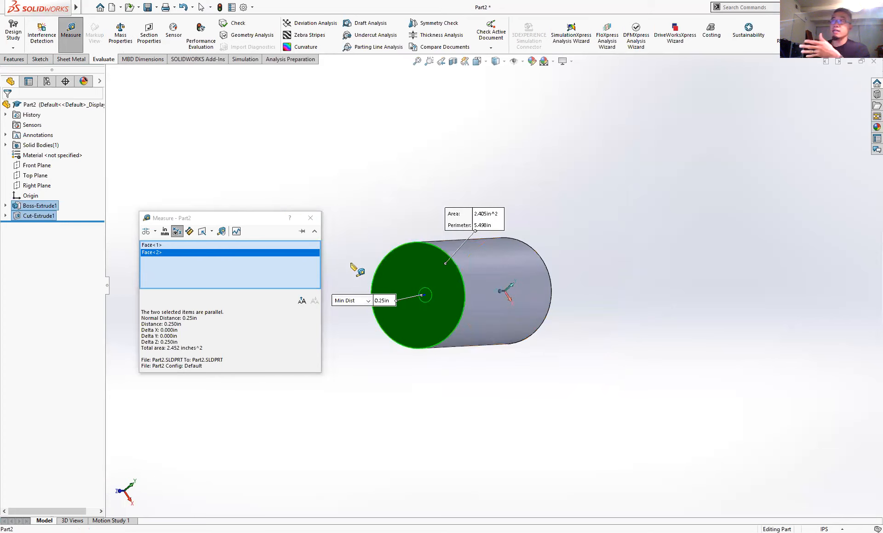
left_click(314, 222)
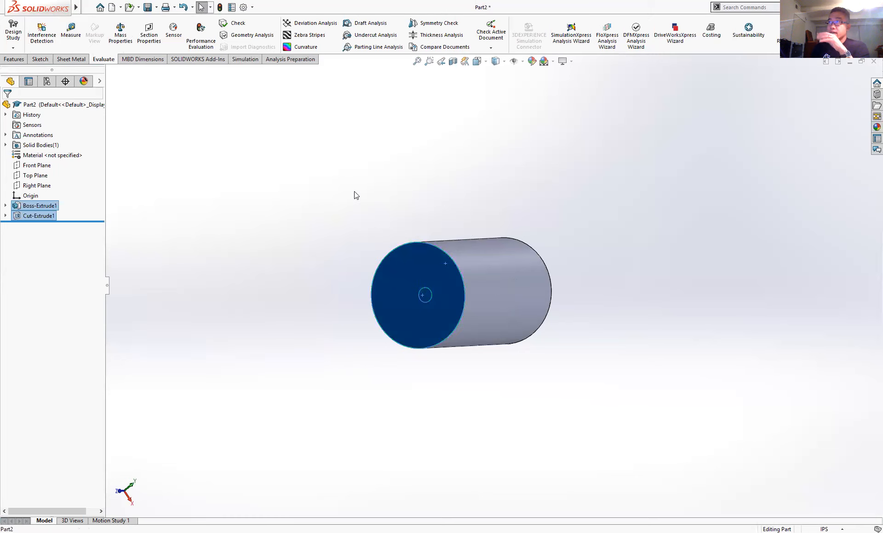
left_click(355, 190)
Edit the hole's cut feature, set its end condition to Through All, apply it and inspect the hole from both ends.
middle_click_drag(354, 189, 456, 305)
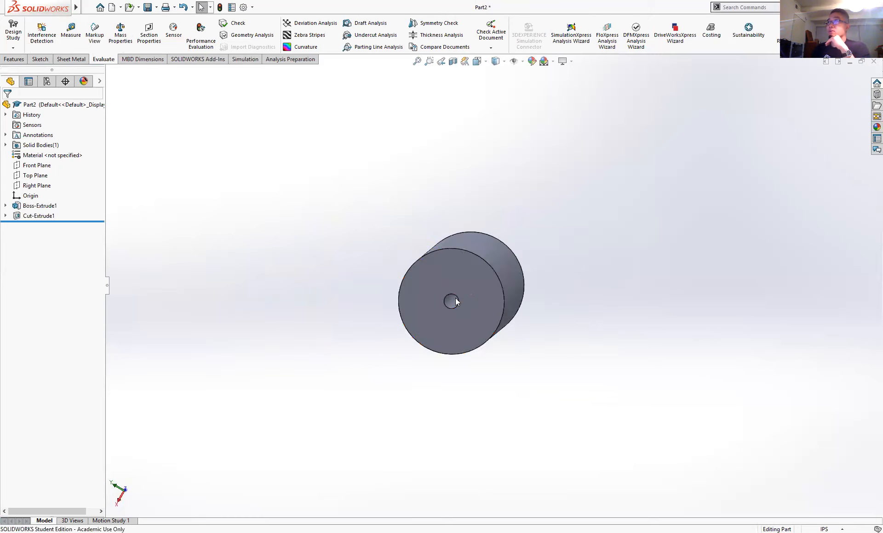
right_click(44, 217)
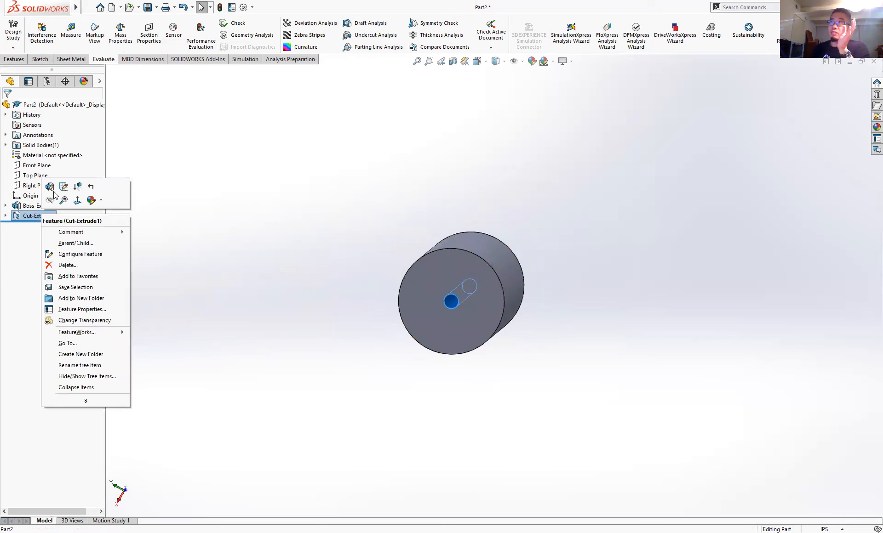
left_click(71, 200)
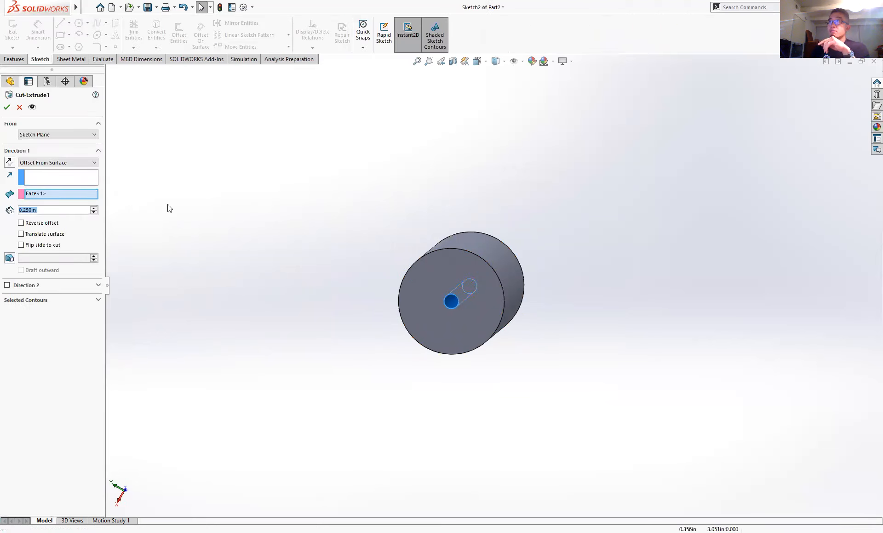
left_click(66, 163)
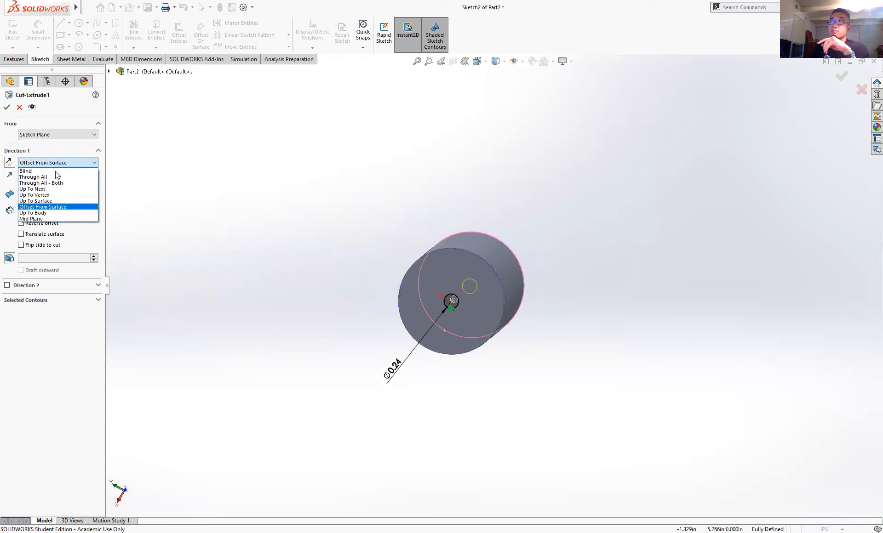
left_click(37, 178)
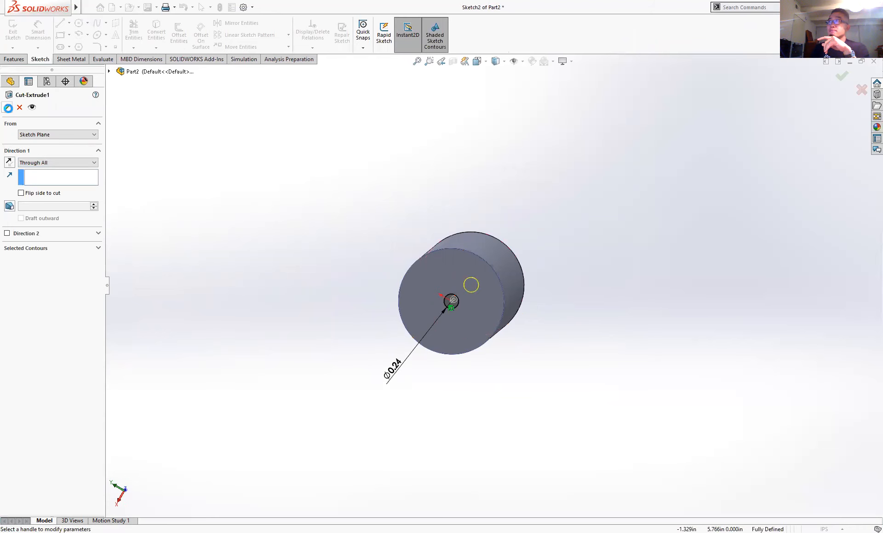
key("Return")
middle_click_drag(326, 235, 577, 257)
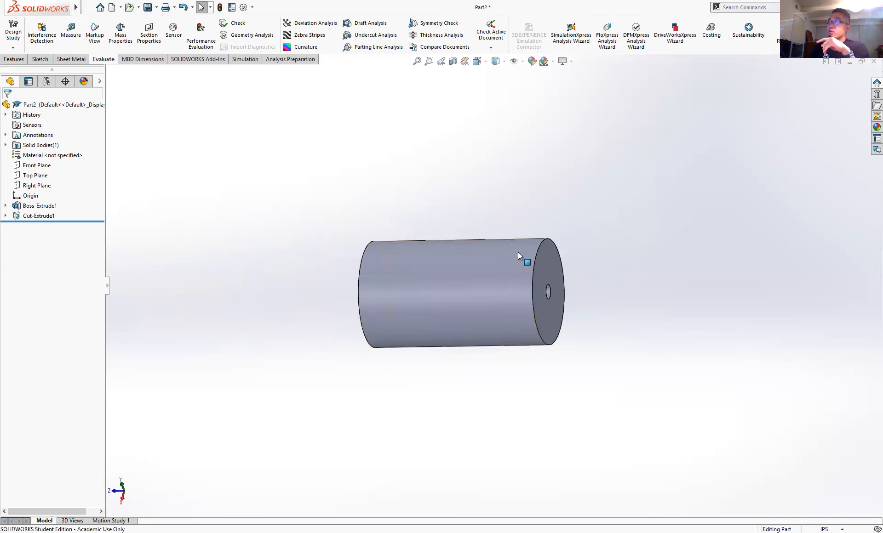
middle_click_drag(565, 282, 517, 302)
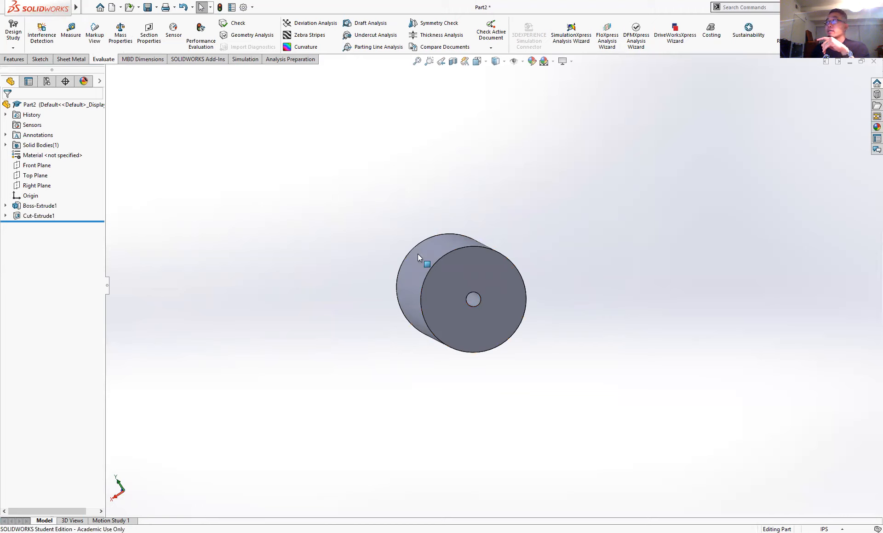
Start an Extruded Cut sketch on the cylinder's end face with the hole.
left_click(469, 266)
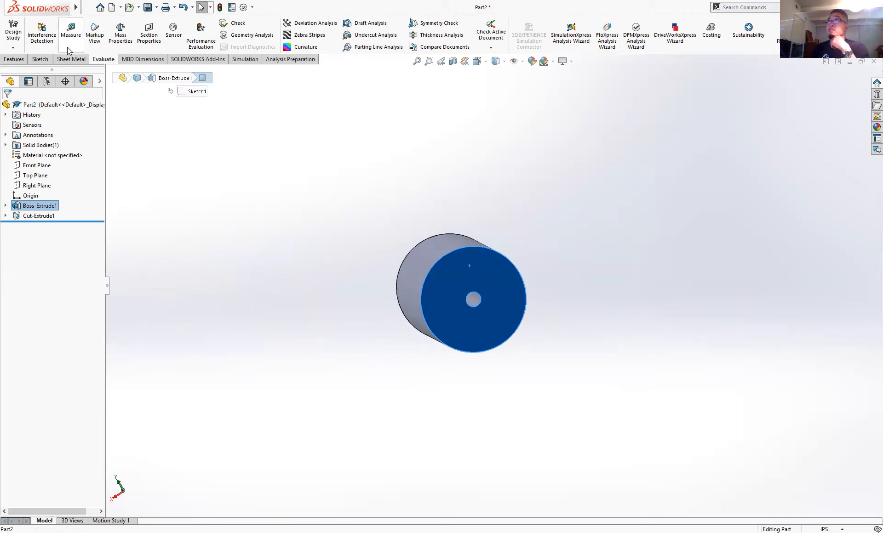
left_click(22, 61)
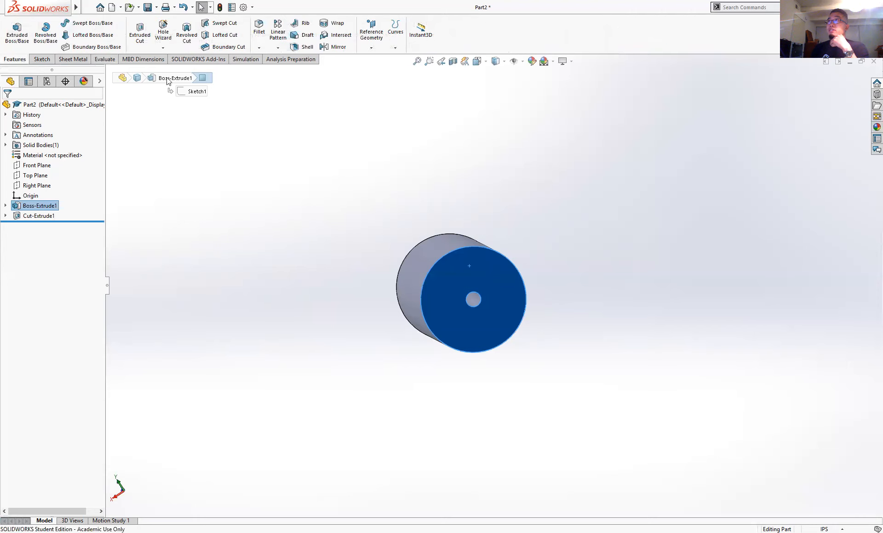
left_click(136, 32)
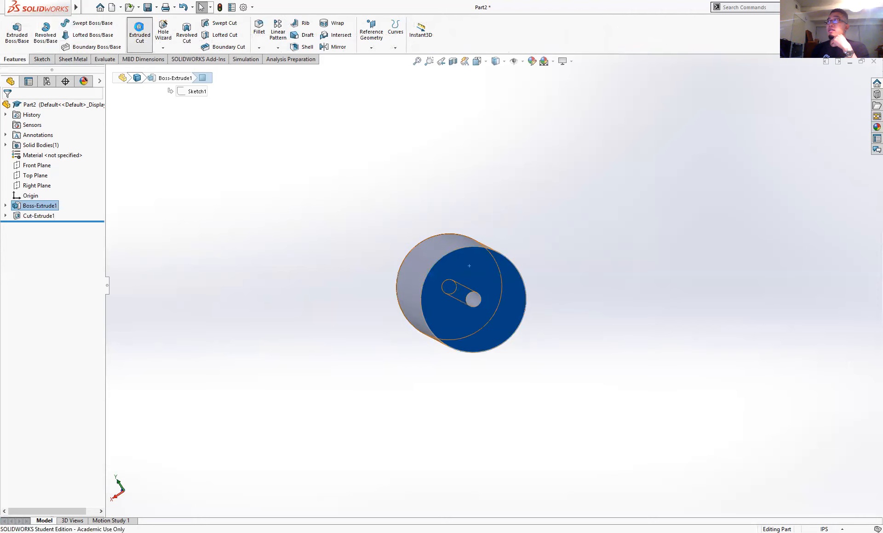
middle_click_drag(469, 290, 479, 316)
scroll(478, 315, "up", 1)
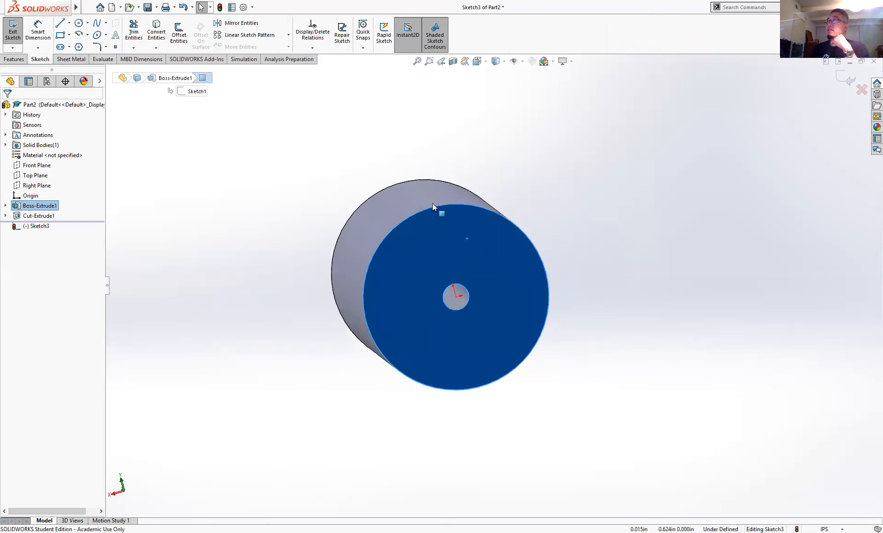
Sketch a circle about 1.25 in in diameter, centred on the end face's outer edge at about X -0.41, Y 0.77 in.
left_click(79, 23)
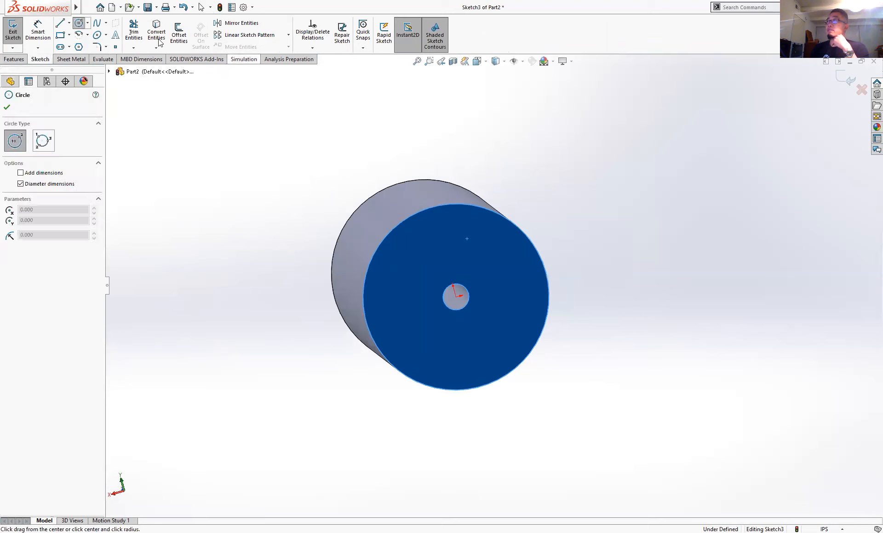
left_click(388, 234)
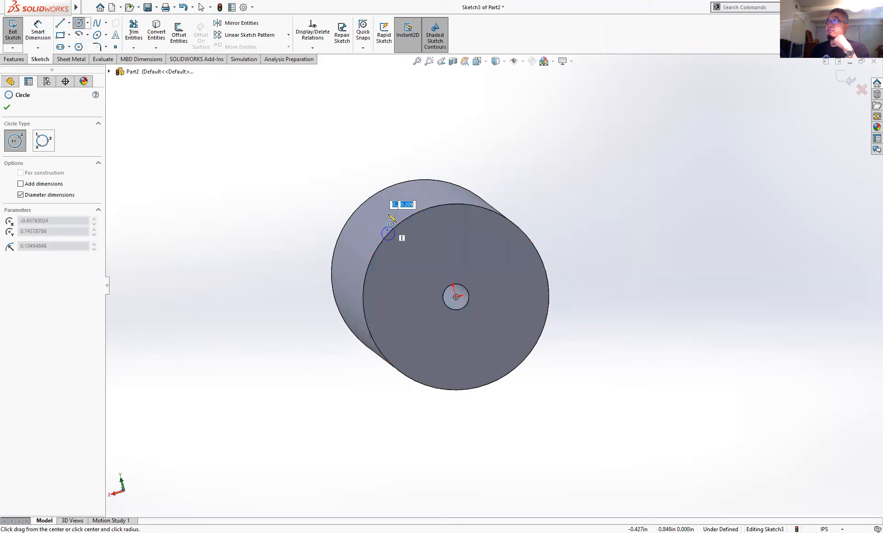
left_click(389, 208)
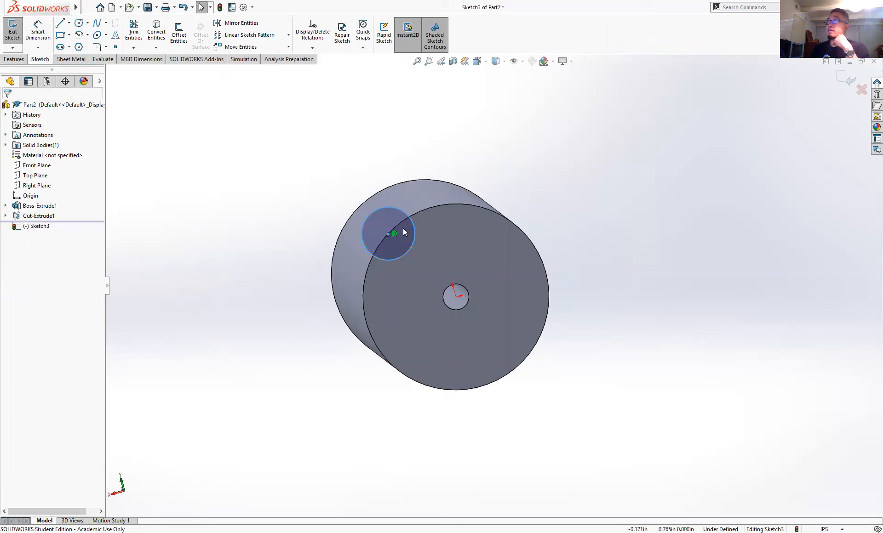
mouse_move(396, 212)
left_mouse_down()
mouse_move(404, 151)
mouse_move(390, 179)
mouse_move(390, 216)
mouse_move(404, 149)
mouse_move(396, 206)
mouse_move(412, 170)
mouse_move(400, 168)
left_mouse_up()
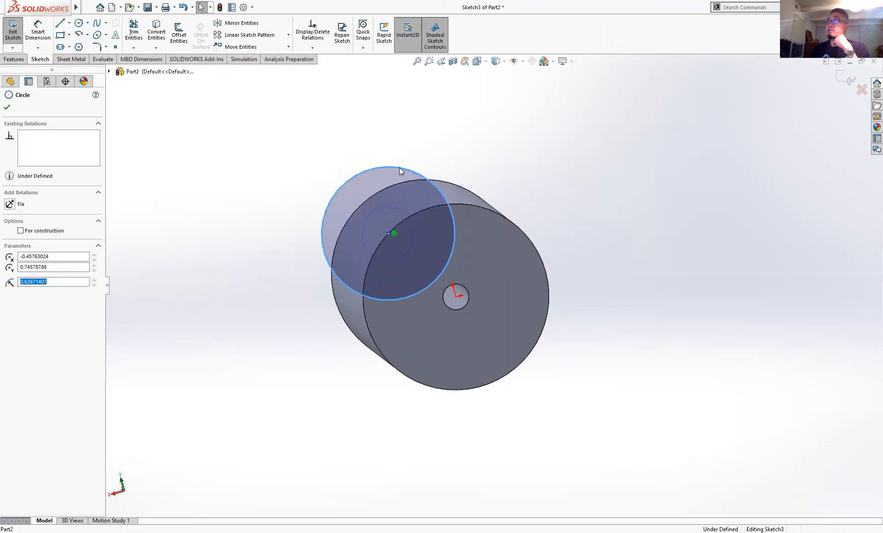
mouse_move(389, 234)
left_mouse_down()
mouse_move(410, 219)
mouse_move(479, 205)
mouse_move(384, 239)
mouse_move(436, 205)
mouse_move(494, 211)
mouse_move(396, 232)
left_mouse_up()
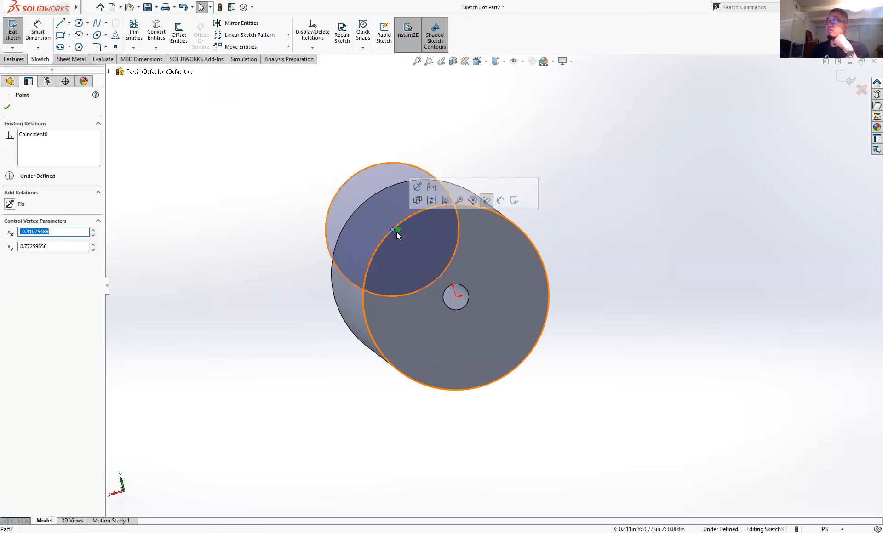
Dimension the edge-centred circle's diameter as 0.5 in.
left_click(39, 31)
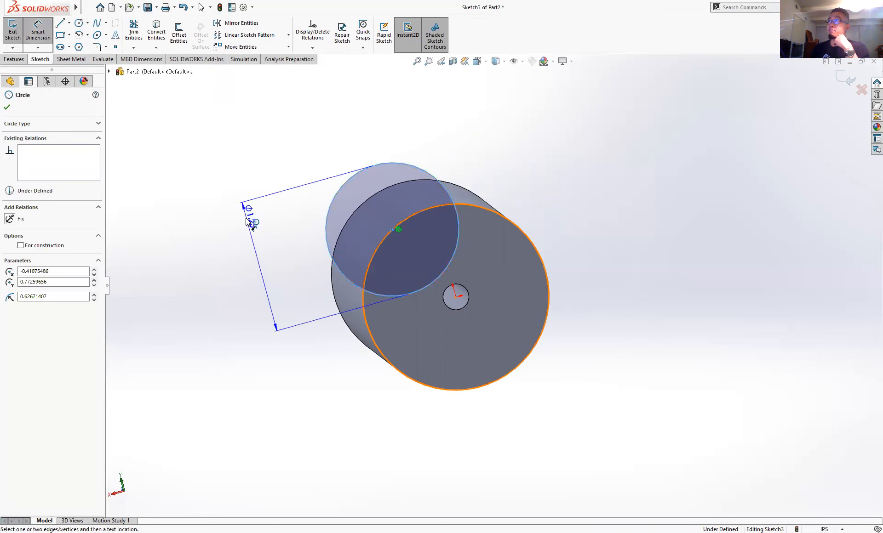
left_click(297, 221)
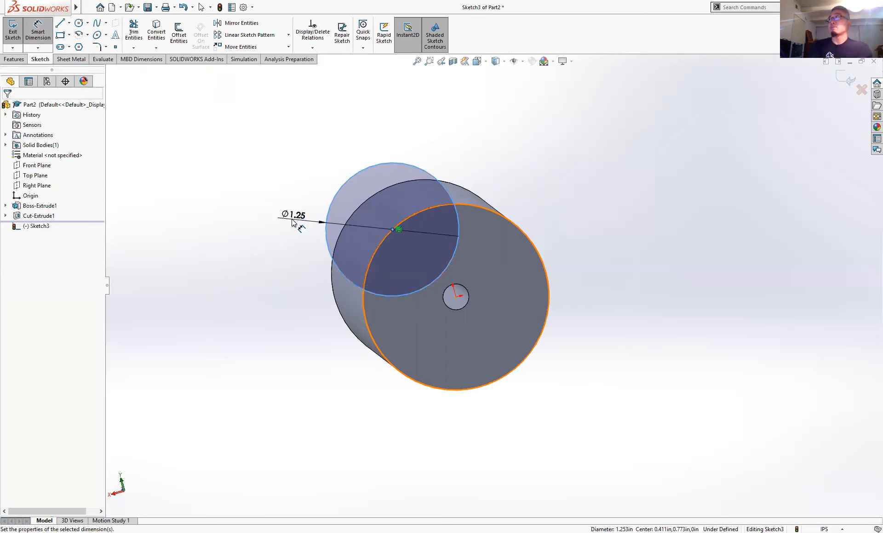
left_click(295, 222)
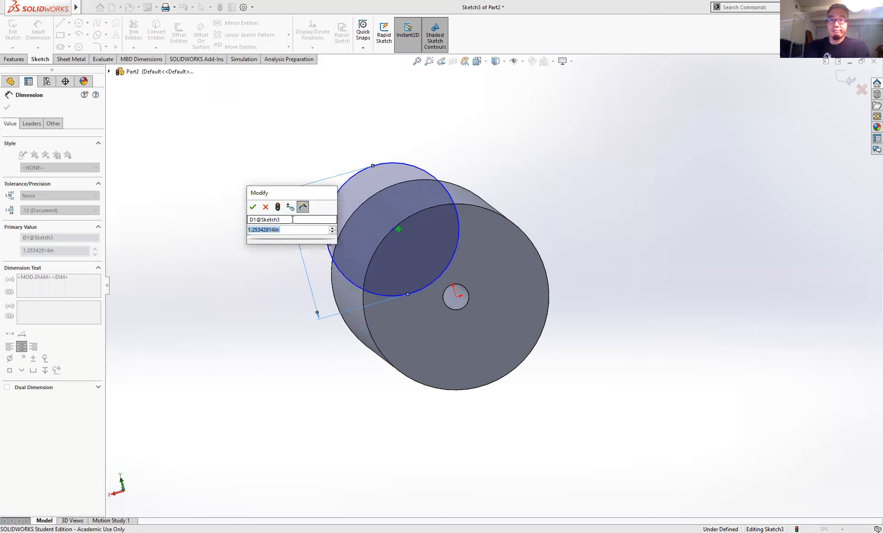
type(".")
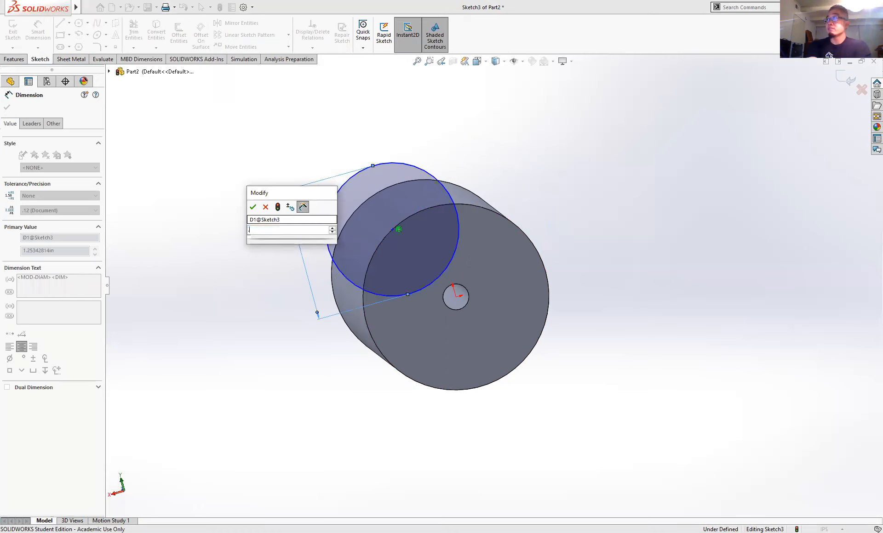
type("5")
key("Return")
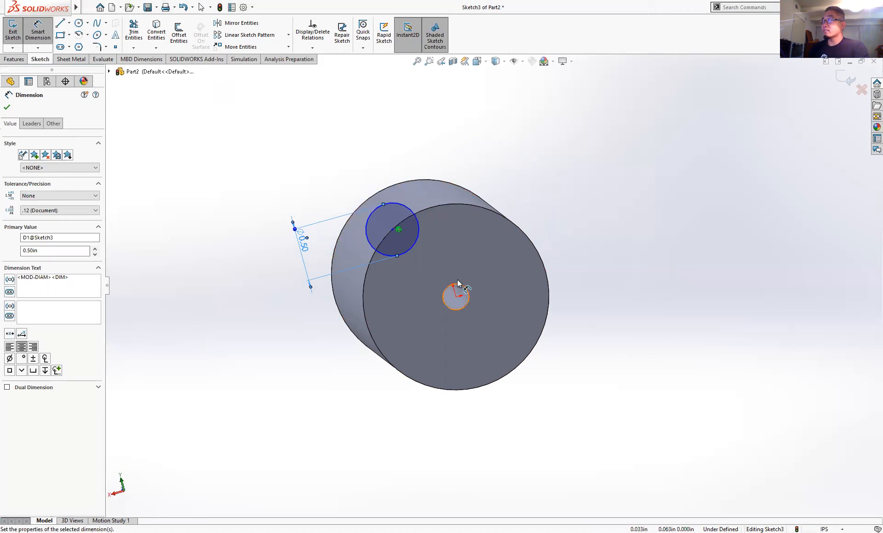
left_click(7, 108)
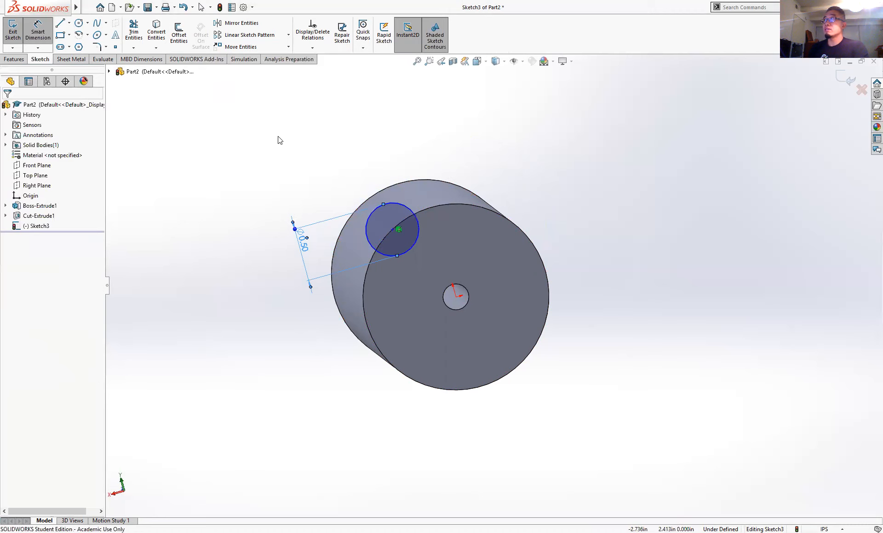
Align the 0.5 in circle's centre vertically with the origin and finish the sketch.
left_click(456, 298)
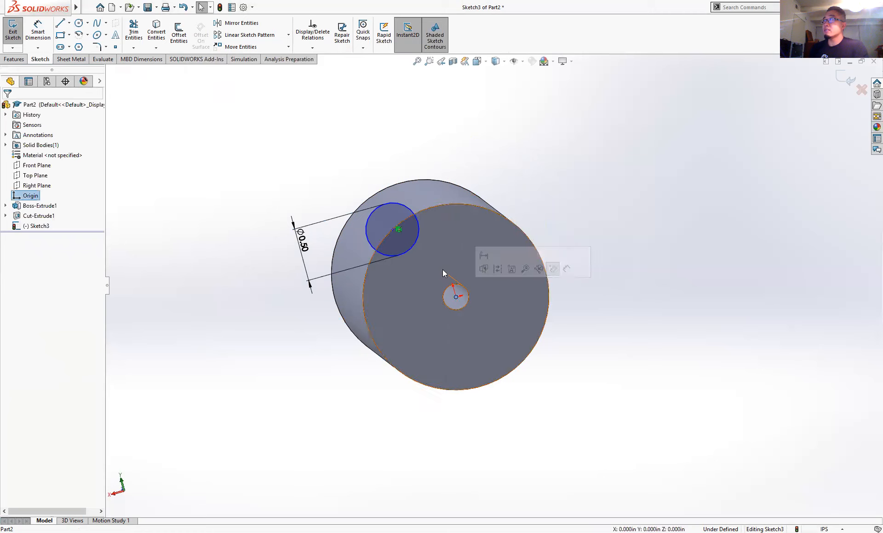
left_click(392, 229, "ctrl")
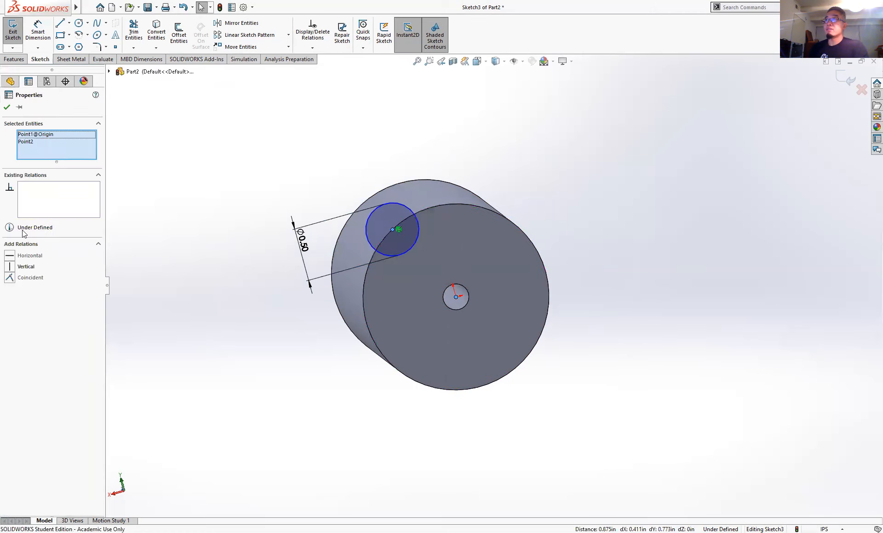
left_click(12, 267)
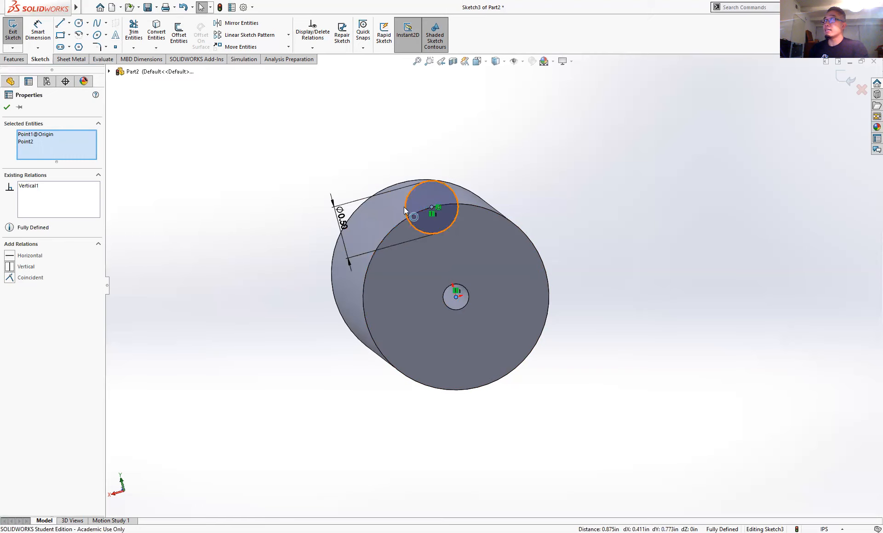
left_click(846, 78)
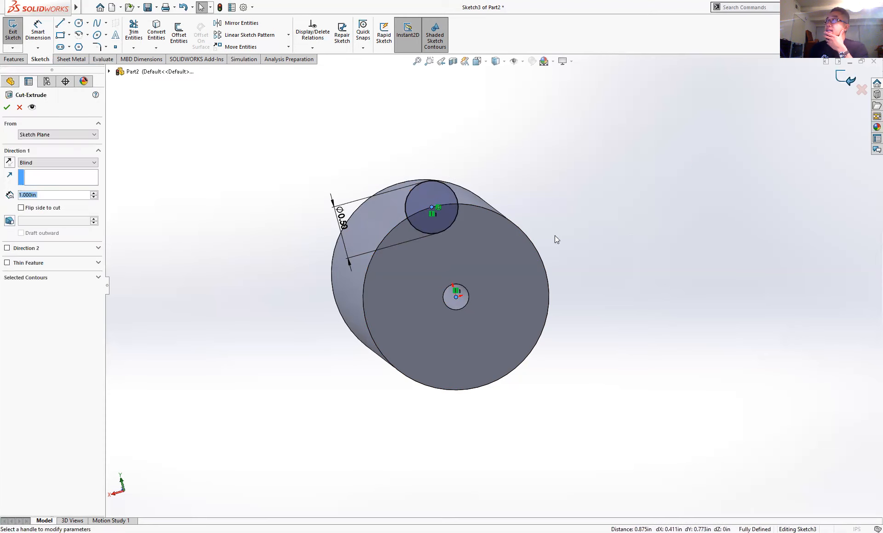
Cut the 0.5 in circle along the cylinder's full length with the end condition Through All.
middle_click_drag(418, 250, 329, 195)
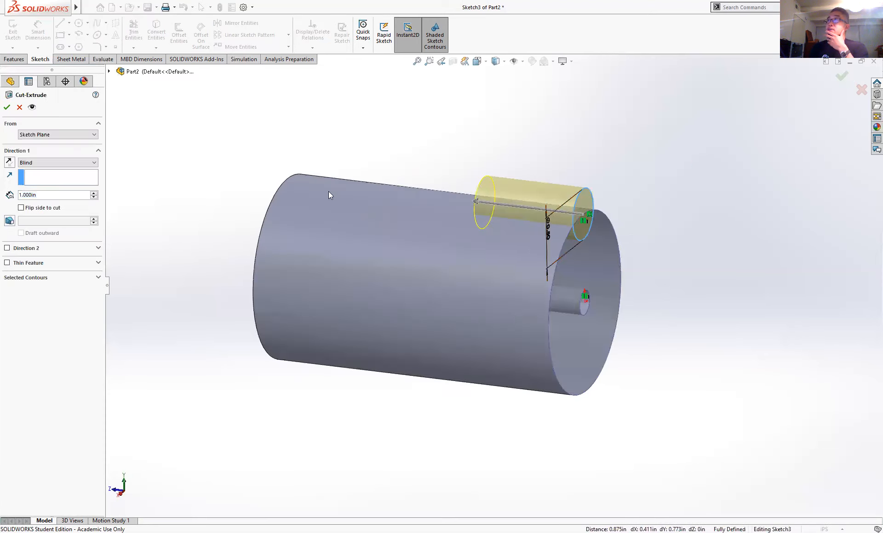
left_click(93, 163)
left_click(90, 175)
left_click(7, 106)
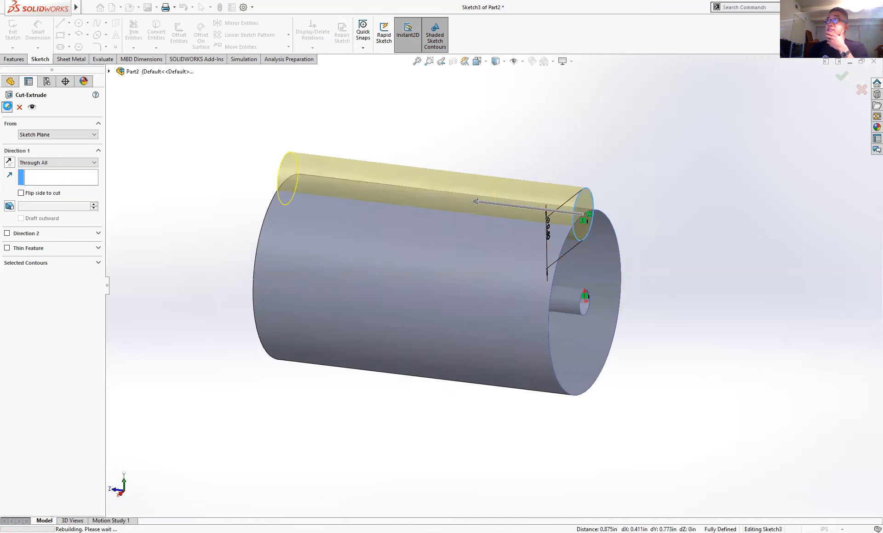
Start a Circular Pattern of the edge notch cut, using the centre hole's inner face as the pattern axis.
middle_click_drag(703, 263, 403, 224)
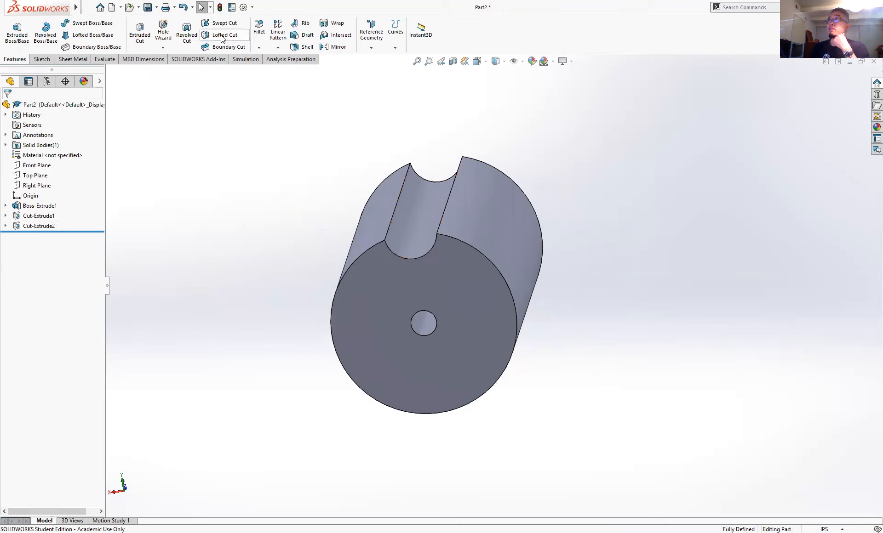
left_click(278, 48)
left_click(277, 48)
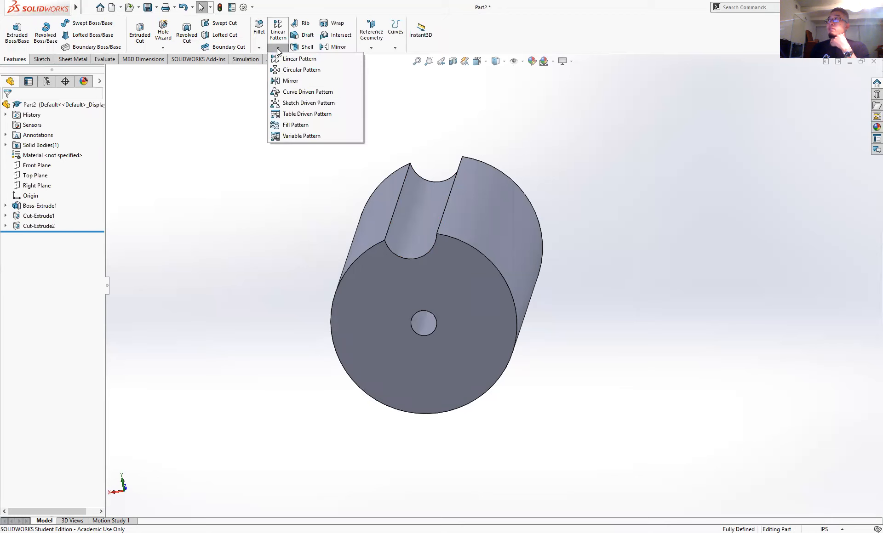
left_click(299, 70)
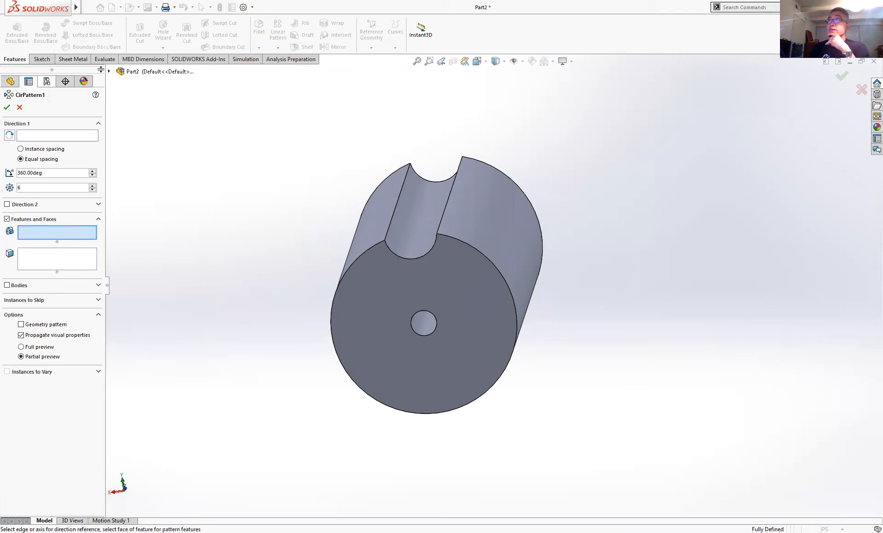
left_click(109, 72)
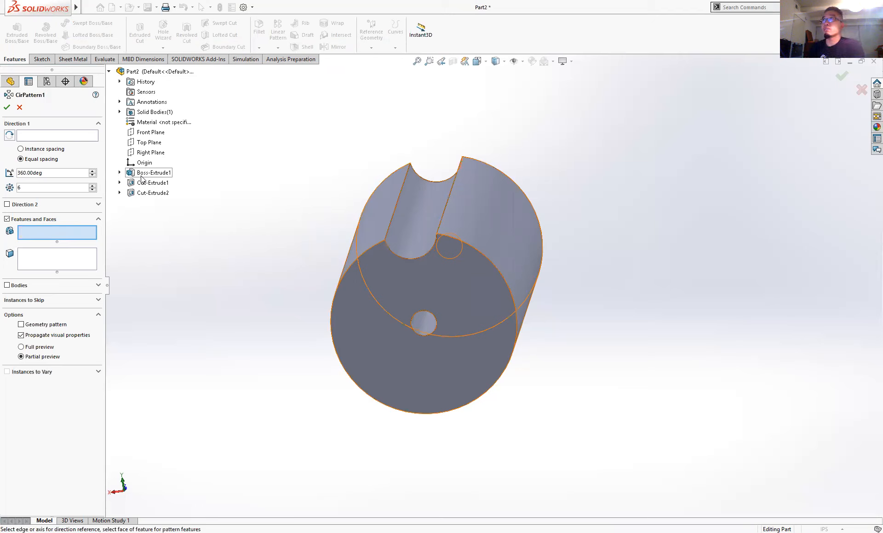
left_click(148, 193)
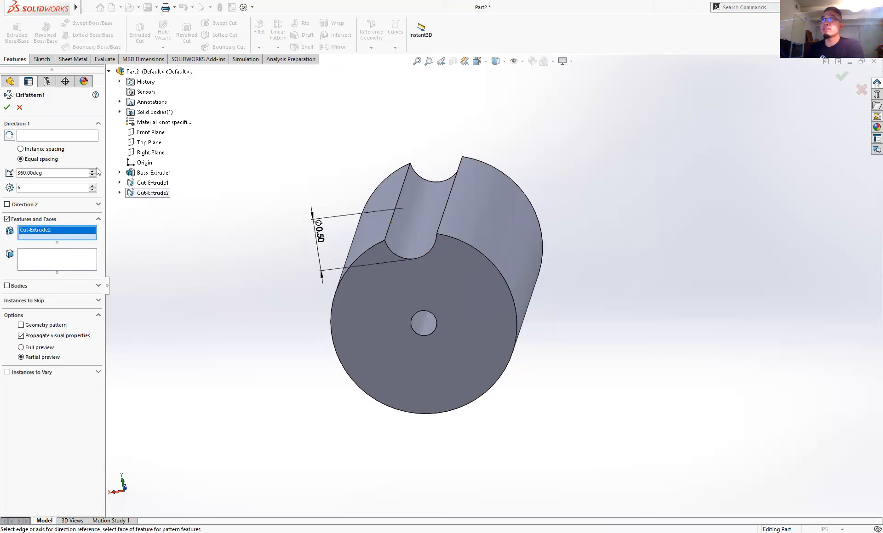
left_click(35, 135)
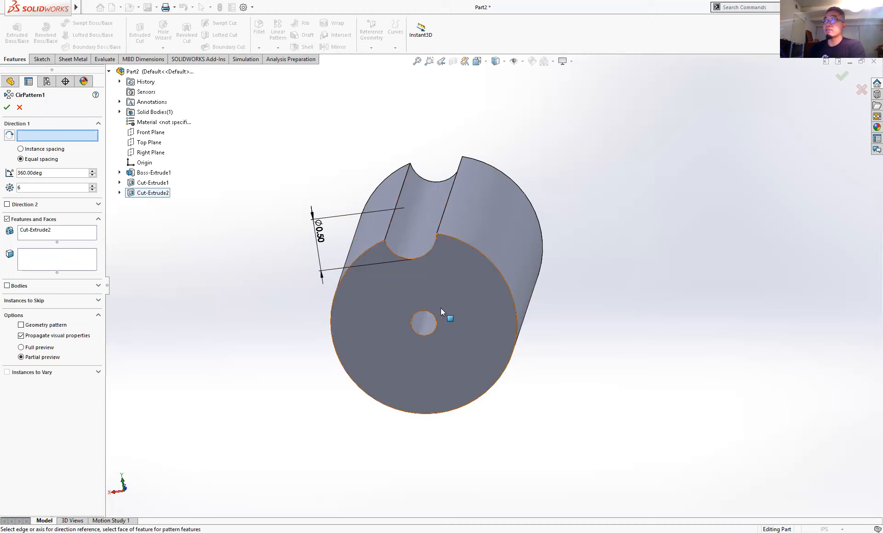
left_click(424, 321)
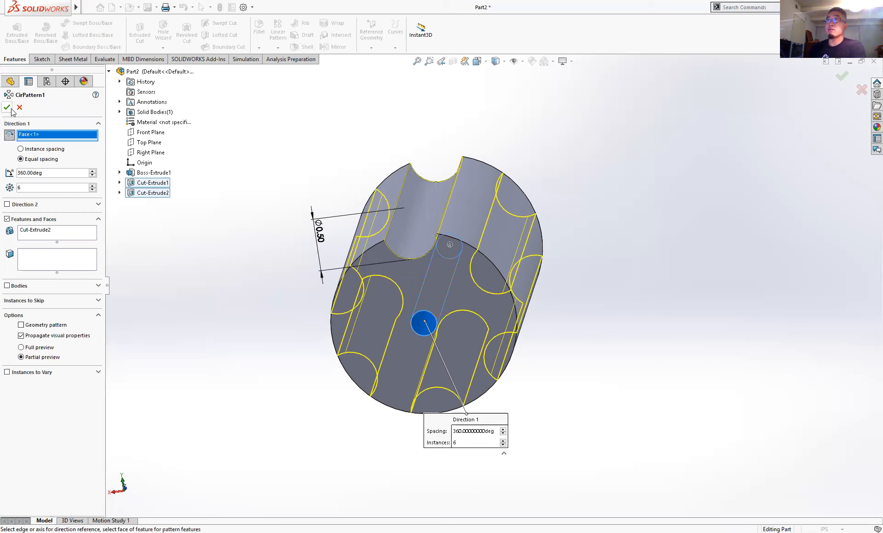
Try 4 and 3 instances in the notch's circular pattern, and apply it with 6 instances.
type("4")
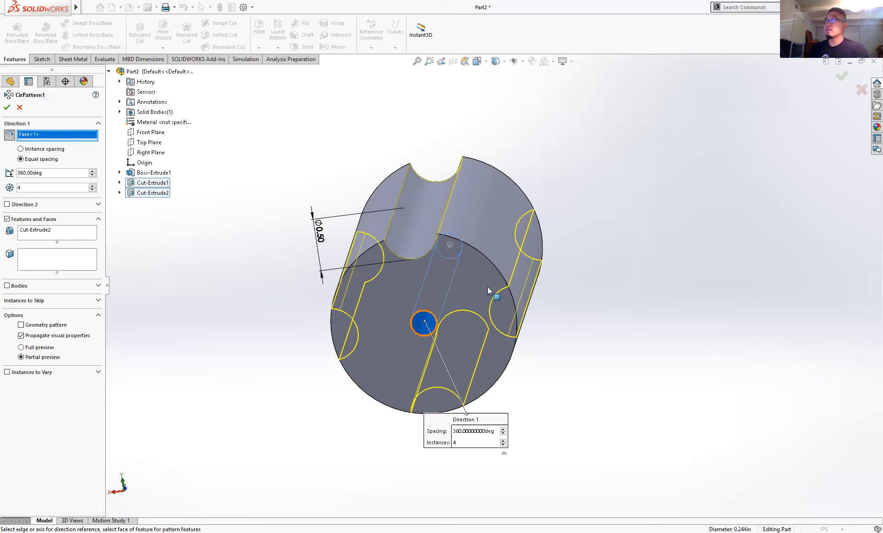
middle_click_drag(509, 223, 464, 289)
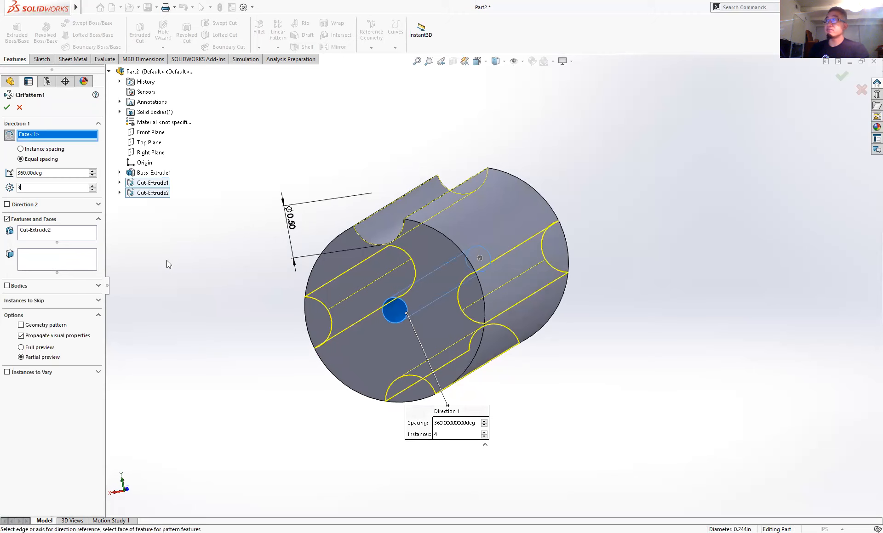
middle_click_drag(311, 249, 296, 302)
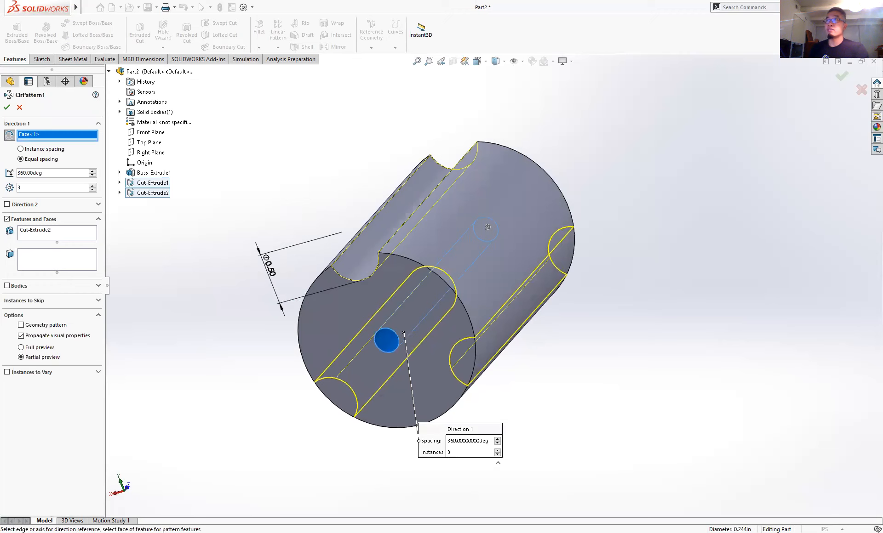
type("6")
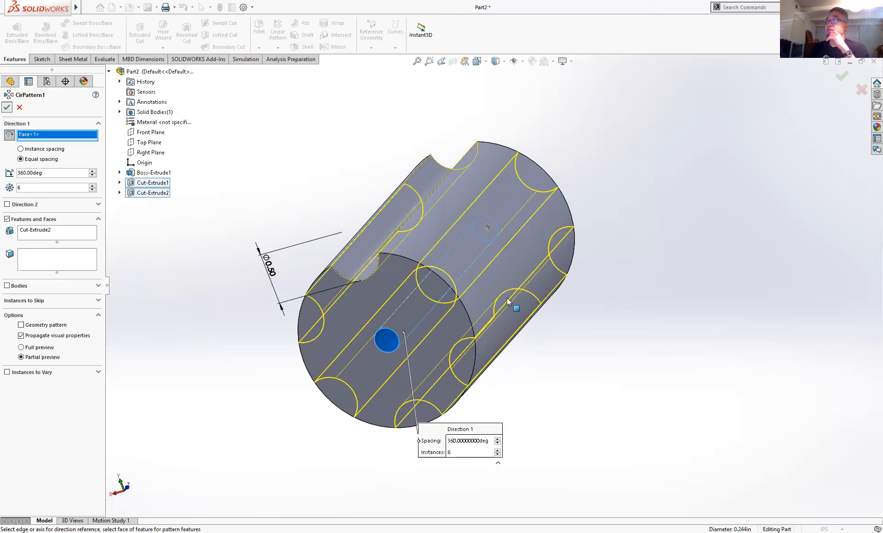
key("Return")
Start a Fillet with a 0.2 in radius on the six notch edges of one end face.
middle_click_drag(483, 346, 572, 257)
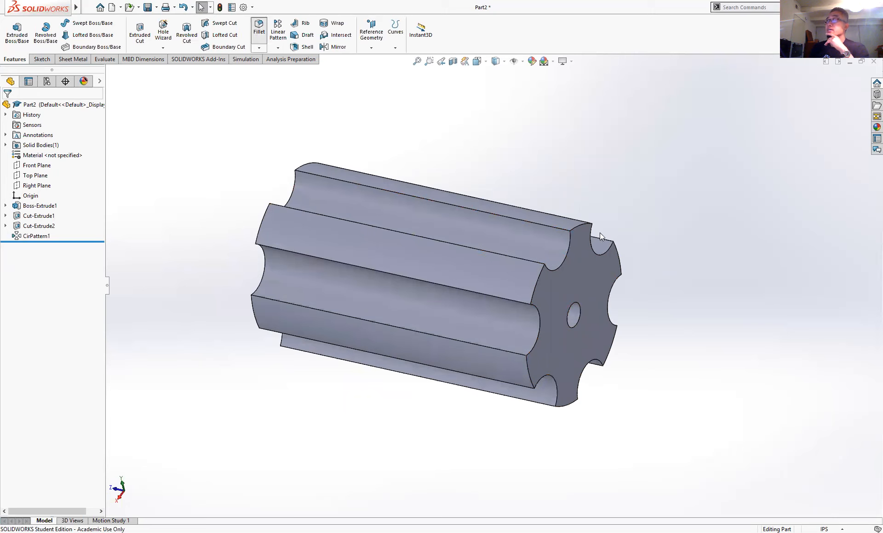
left_click(568, 249)
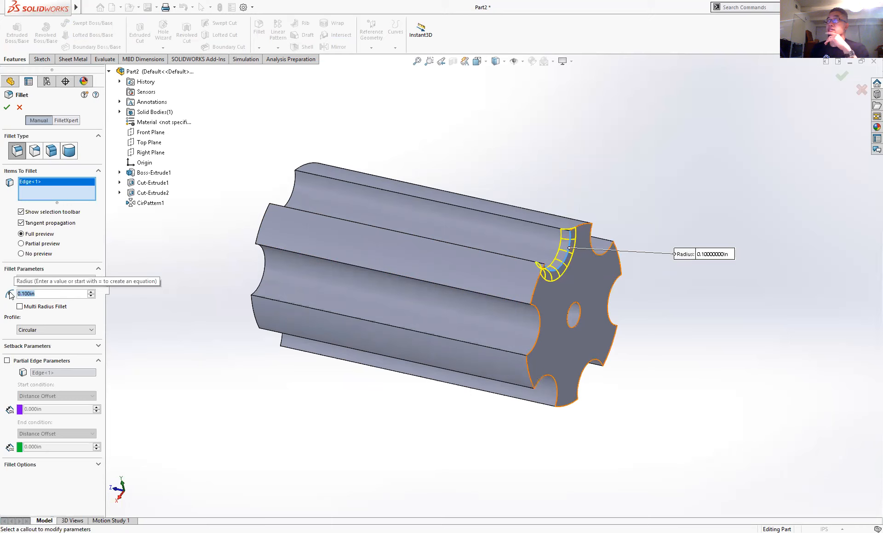
type("0.2")
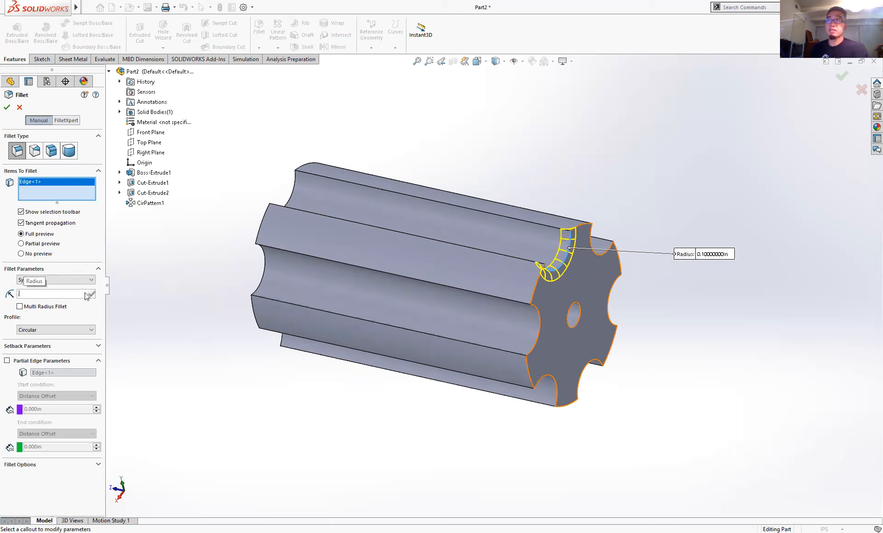
key("Return")
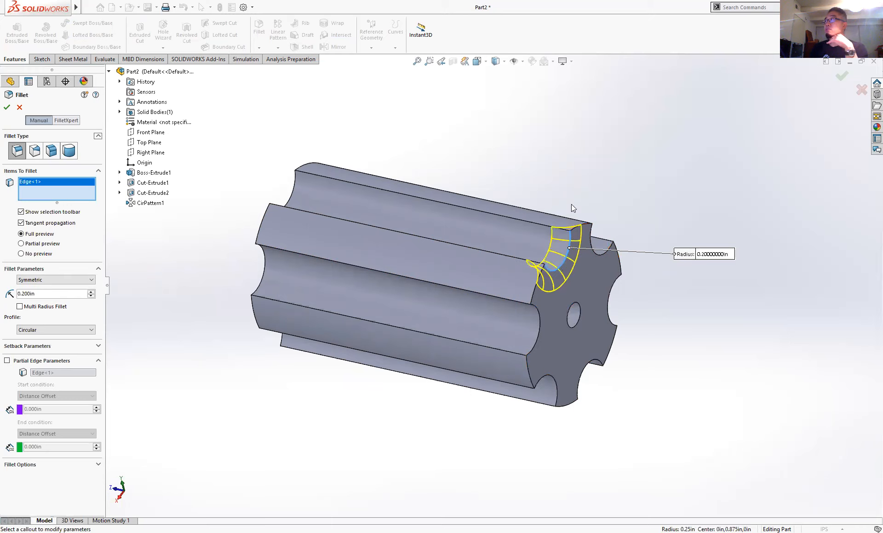
left_click(615, 252)
left_click(610, 303)
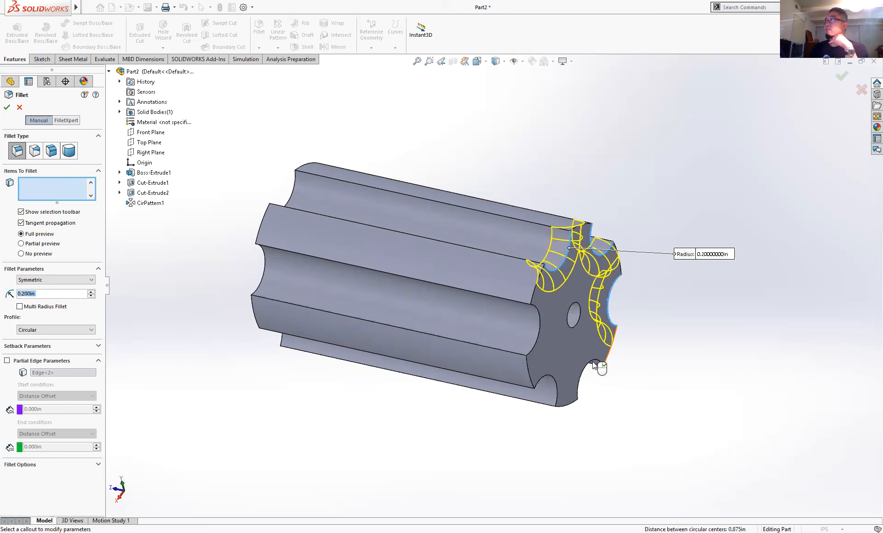
left_click(554, 369)
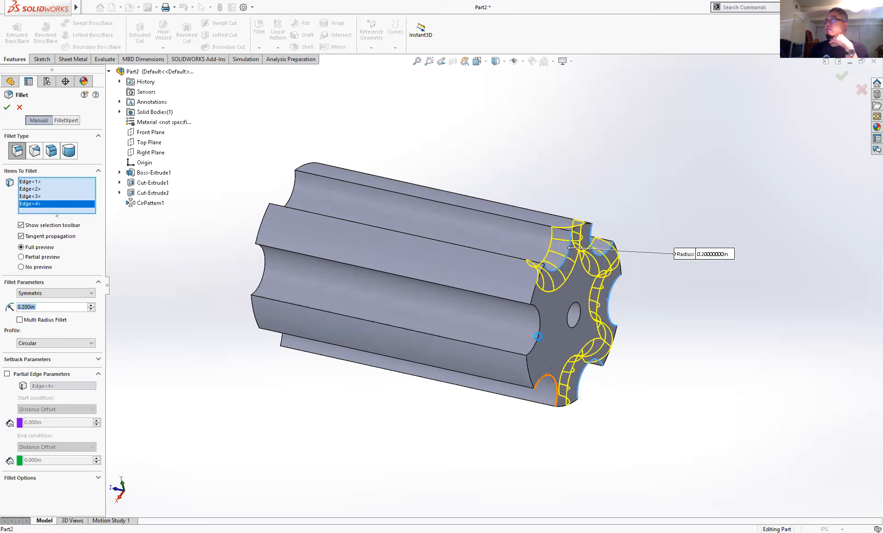
Add the six notch edges of the opposite end face to the 0.2 in fillet, apply it and inspect the part.
scroll(385, 307, "up", 5)
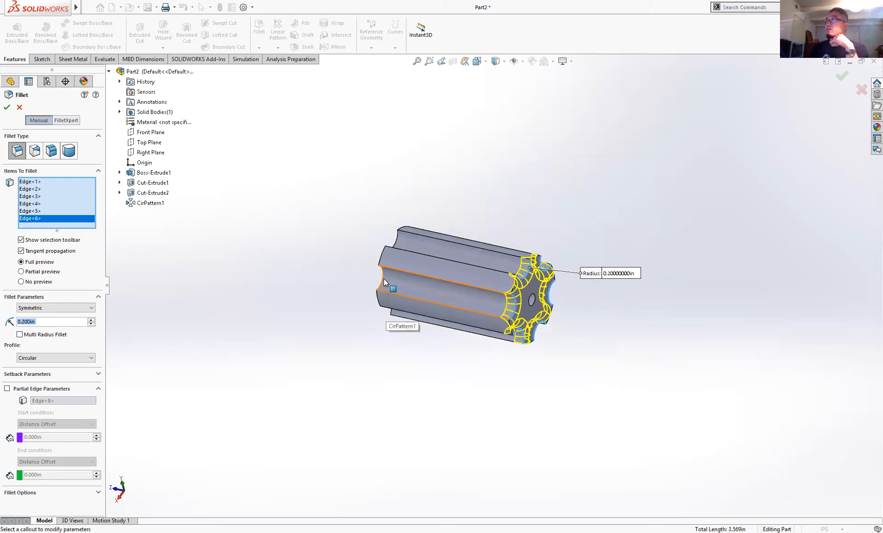
middle_click_drag(489, 261, 497, 269)
scroll(449, 257, "down", 5)
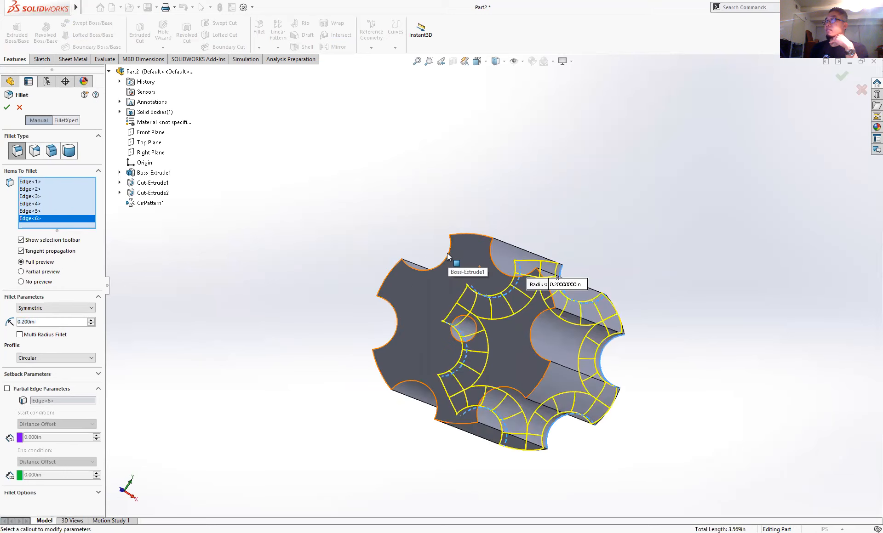
left_click(450, 251)
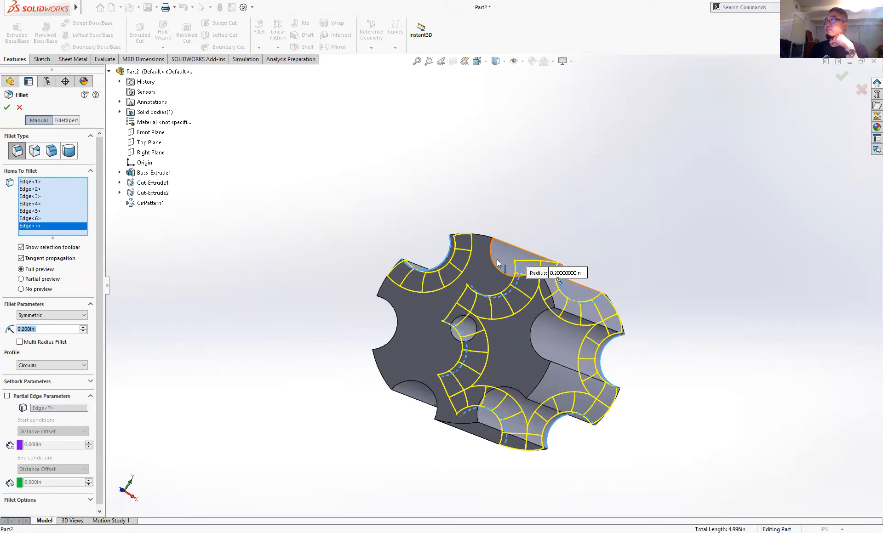
left_click(547, 301)
left_click(532, 323)
left_click(507, 390)
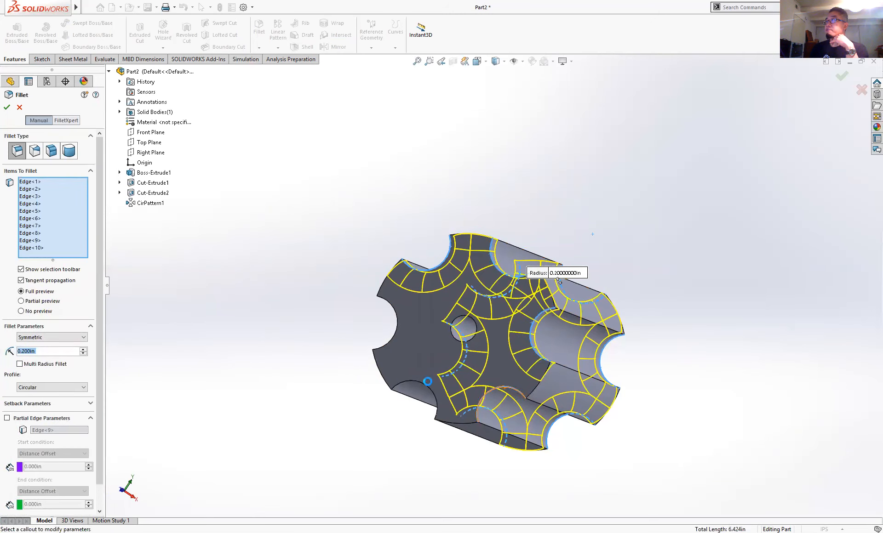
left_click(414, 380)
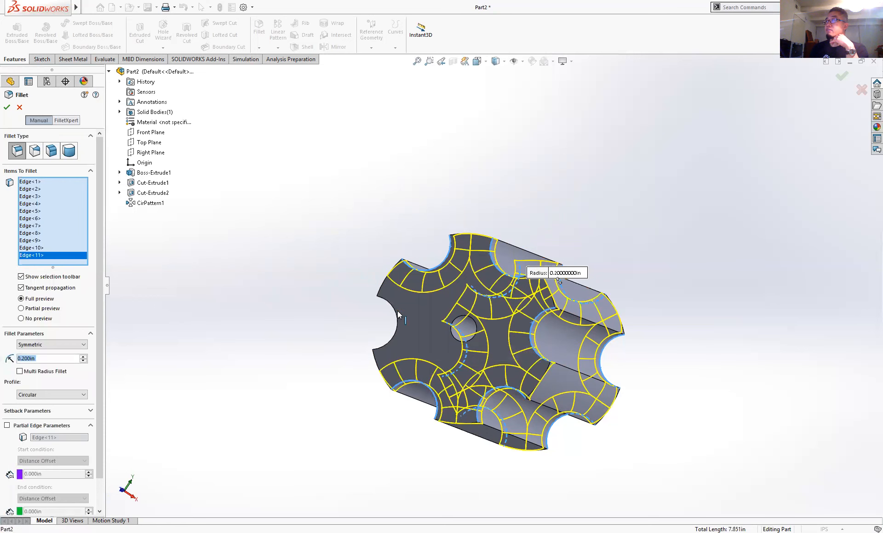
left_click(397, 315)
scroll(414, 278, "down", 2)
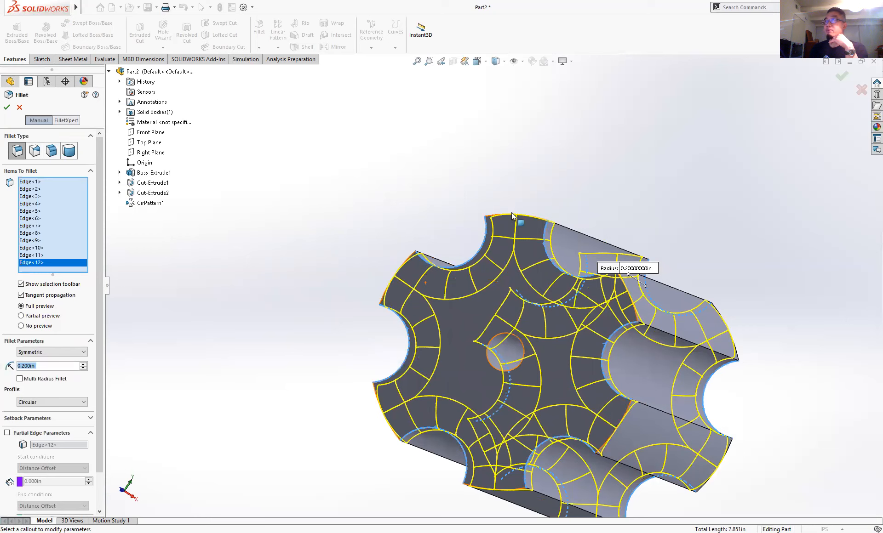
key("Return")
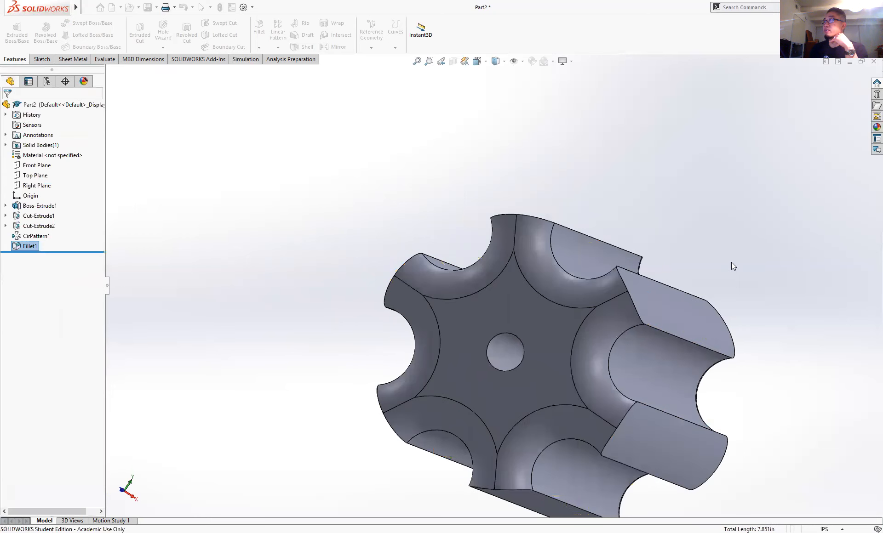
middle_click_drag(716, 286, 631, 280)
scroll(629, 275, "up", 5)
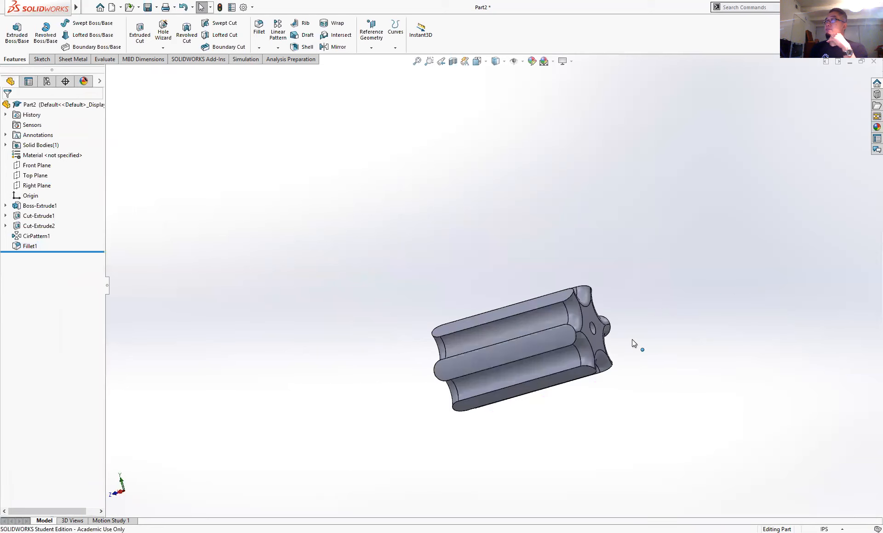
Start saving the part under a new name and create a folder named Motor on the Desktop.
left_click(88, 7)
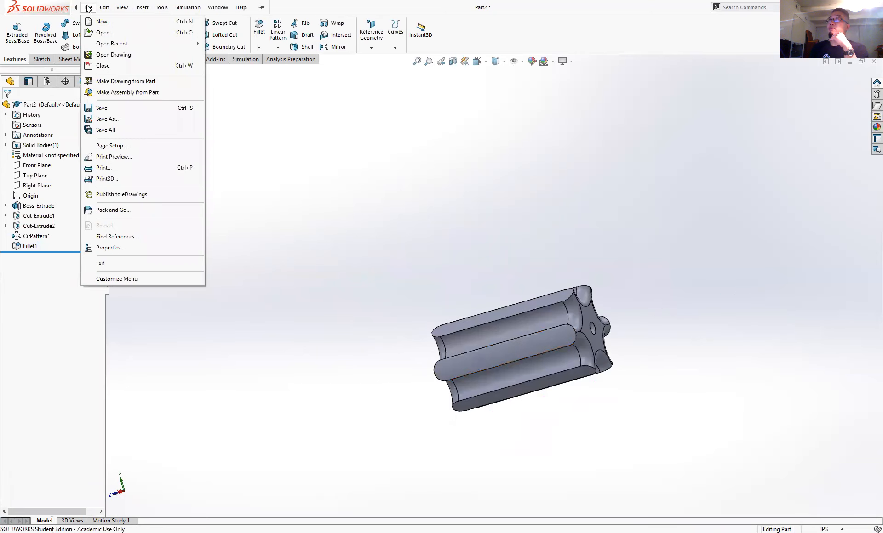
left_click(111, 118)
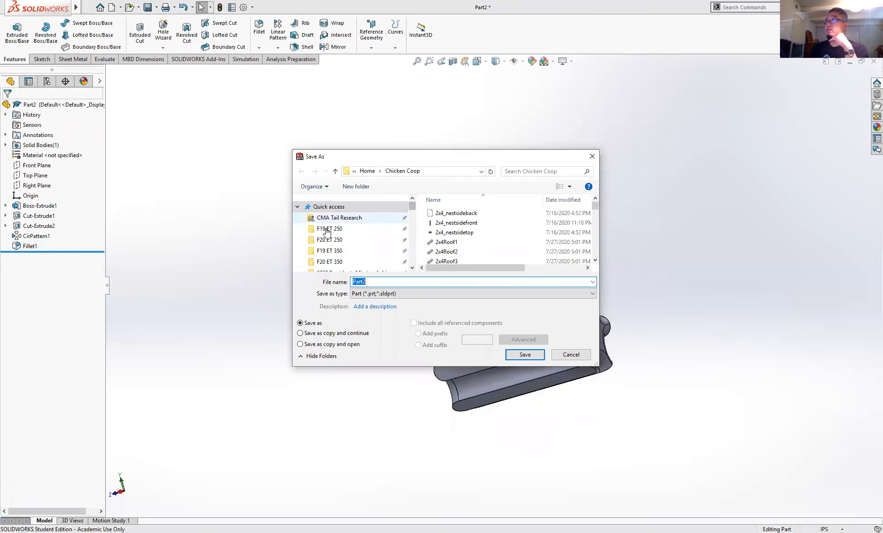
scroll(327, 224, "down", 2)
left_click(327, 243)
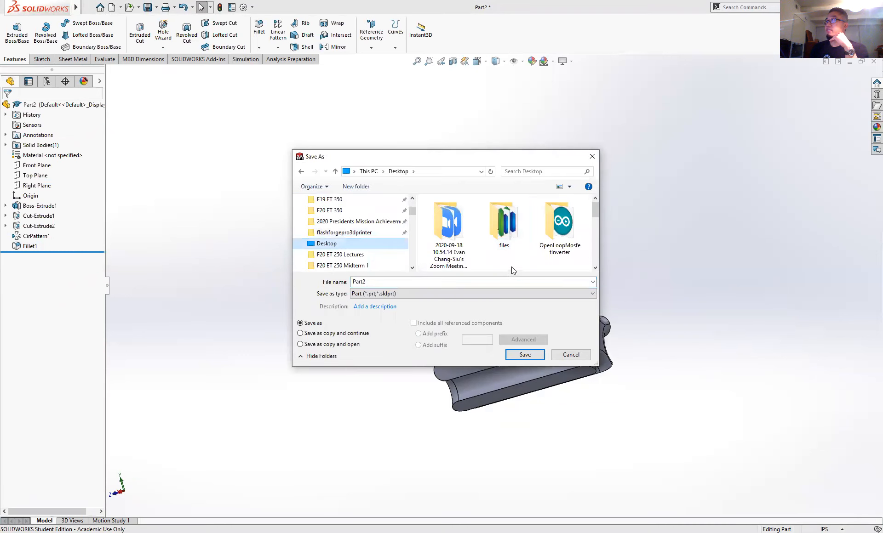
scroll(512, 262, "down", 3)
right_click(510, 240)
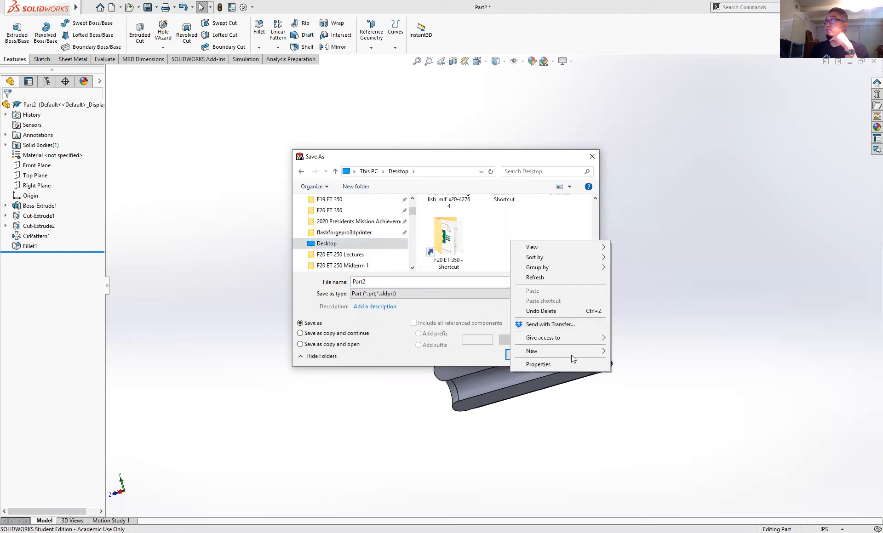
mouse_move(573, 354)
left_click(622, 352)
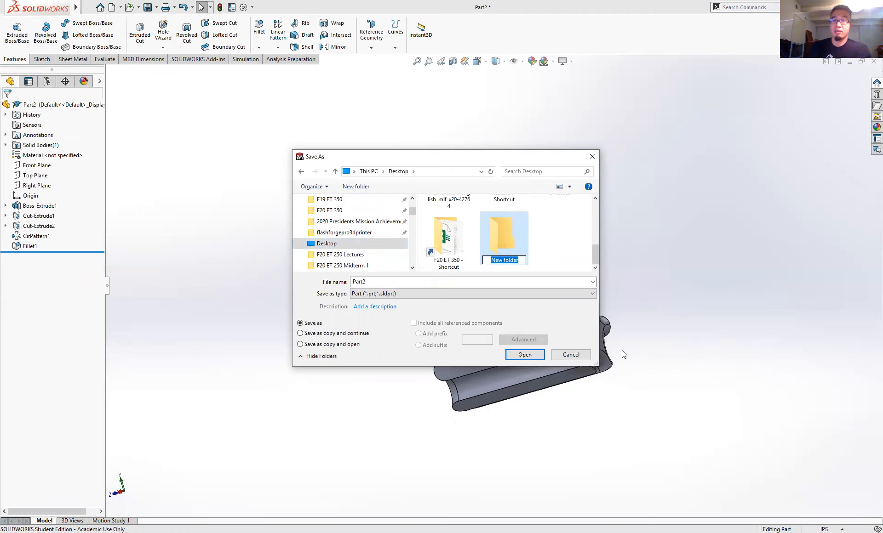
type("Motor")
left_click(510, 281)
Name the part file Rotor and save it in the Desktop's Motor folder.
left_click(385, 282)
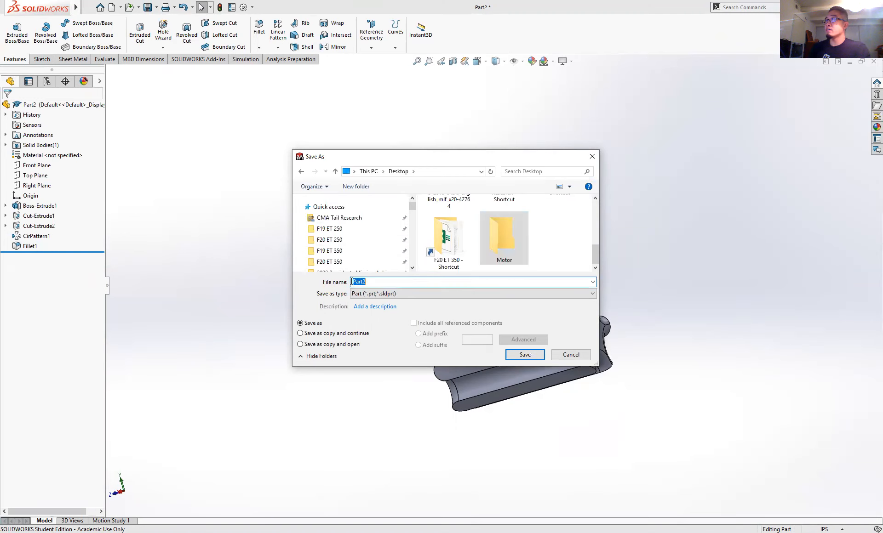
type("Rotor")
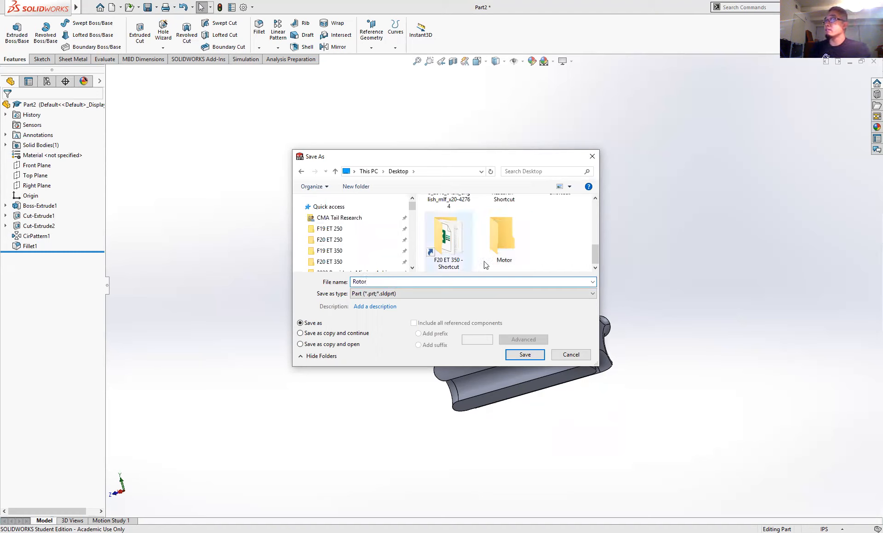
left_click(503, 238)
double_click(504, 238)
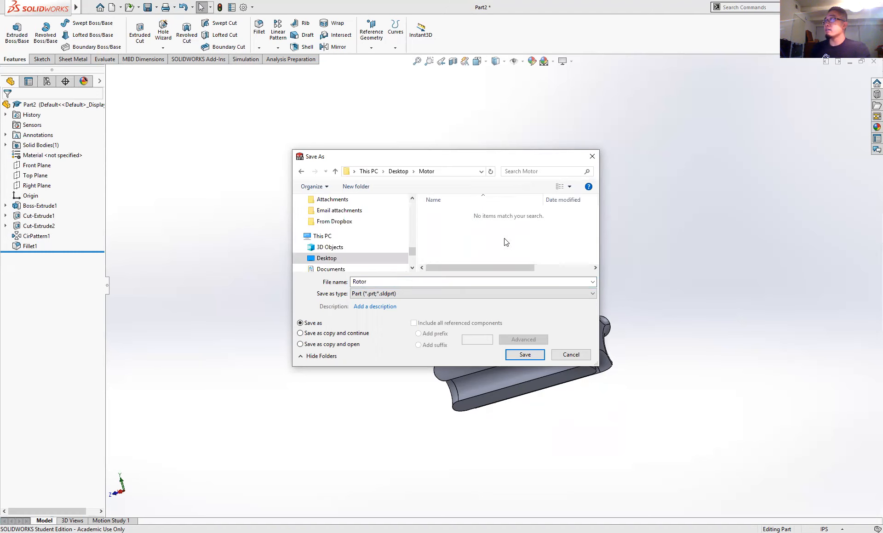
left_click(525, 355)
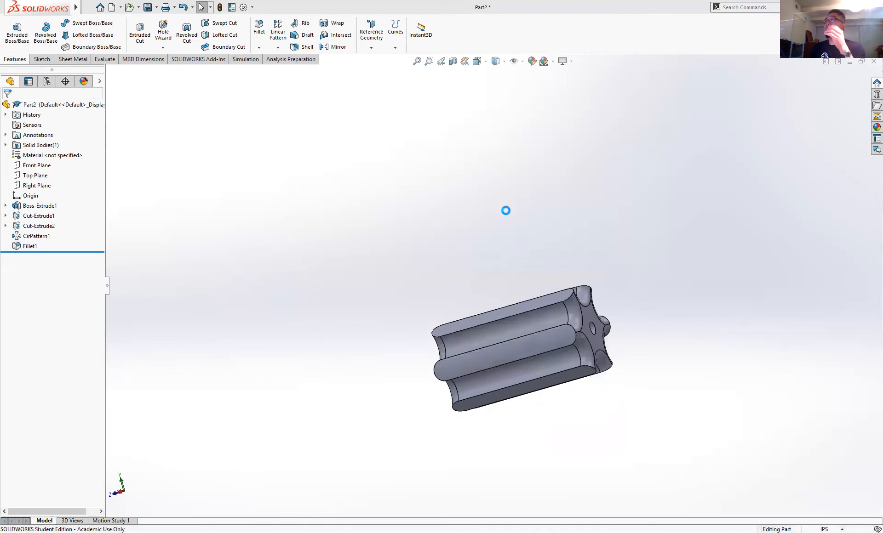
Create a new part document.
mouse_move(31, 7)
left_click(91, 5)
left_click(91, 8)
left_click(88, 7)
left_click(101, 21)
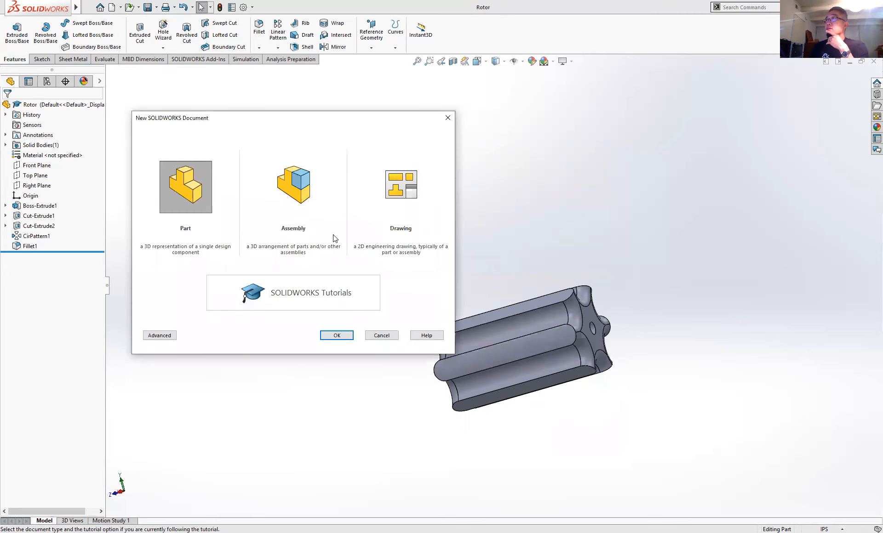
left_click(336, 335)
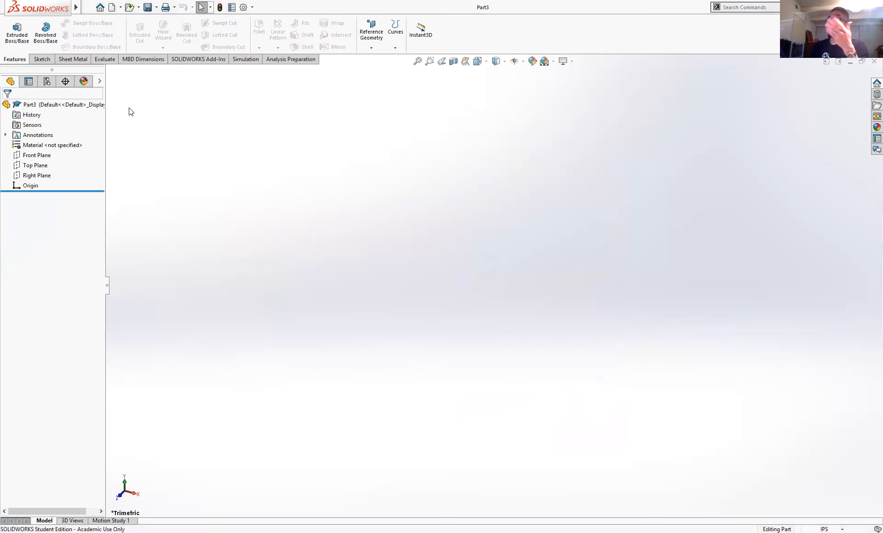
Sketch two concentric circles centred on the origin of the Front Plane, about 4.98 in and 7.10 in in diameter, for an extruded boss.
left_click(37, 155)
left_click(16, 30)
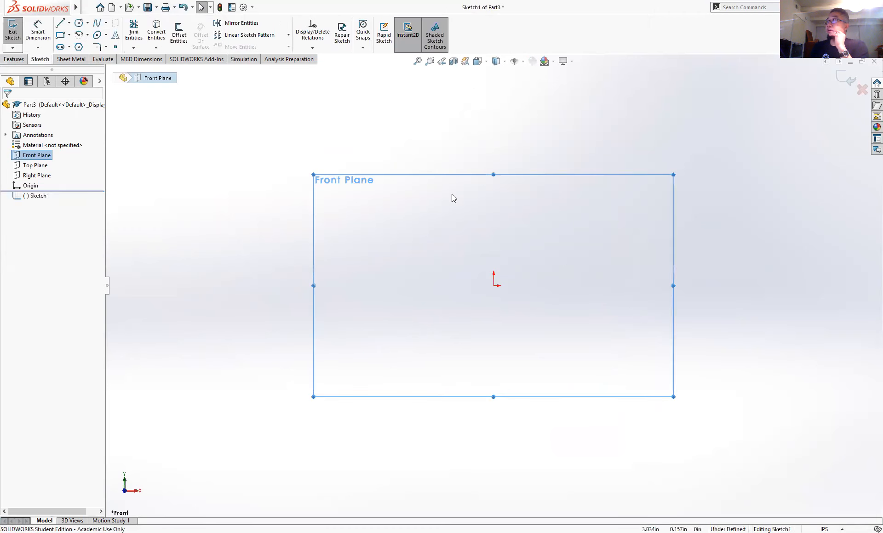
left_click(607, 265)
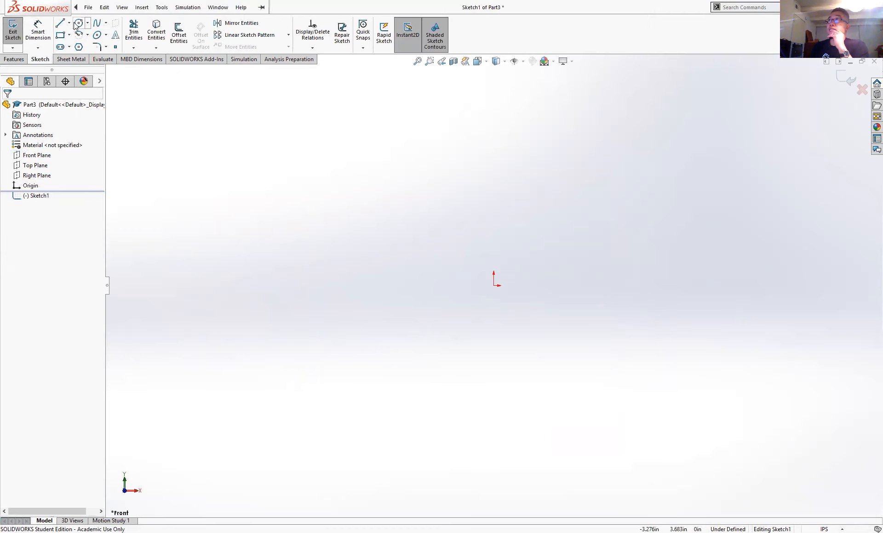
left_click(82, 23)
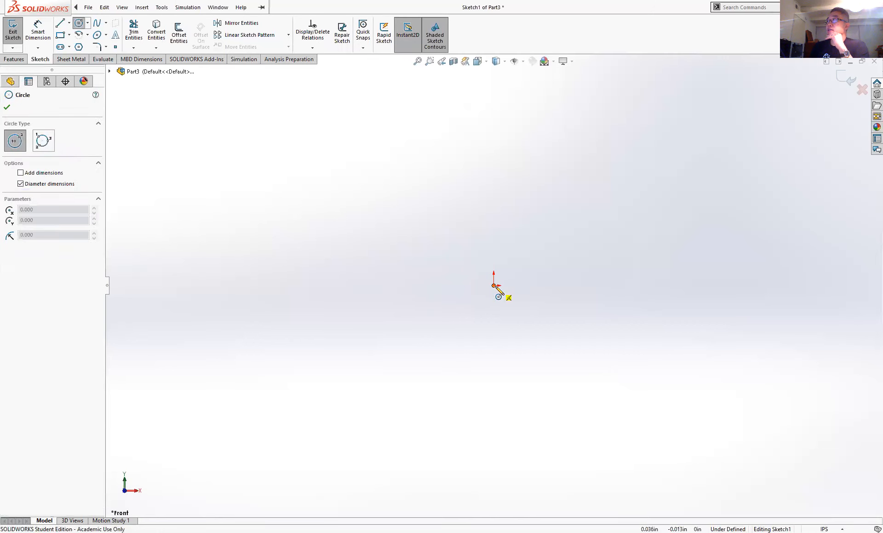
left_click_drag(494, 285, 527, 267)
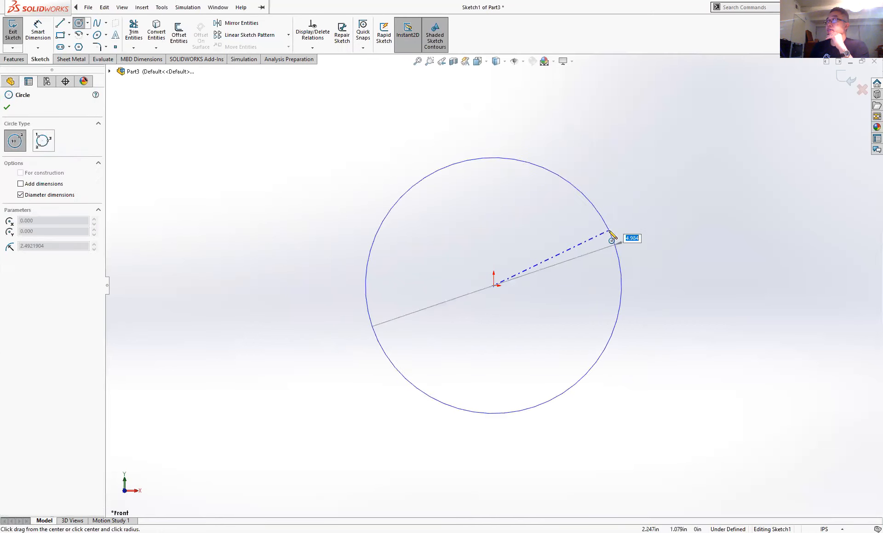
left_click(616, 240)
left_click(494, 285)
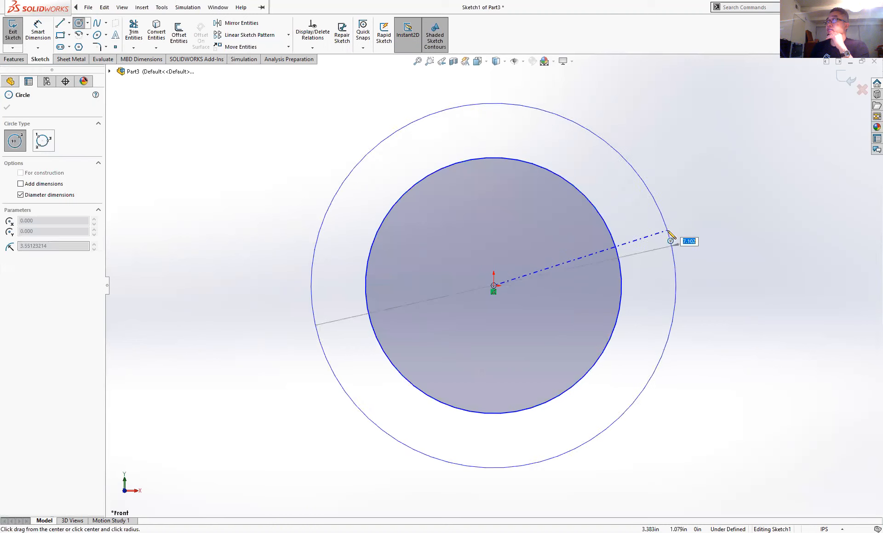
left_click(669, 235)
Dimension the inner circle's diameter as 3 in.
left_click(38, 33)
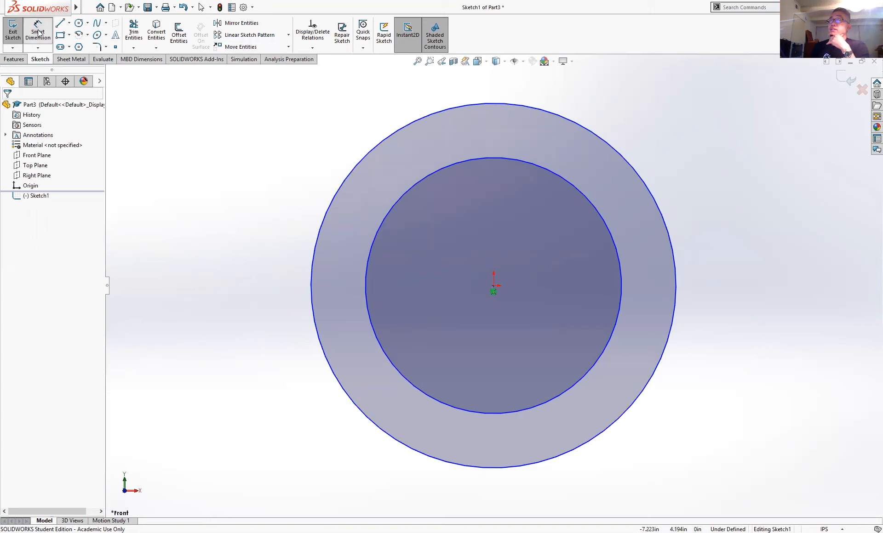
left_click(538, 169)
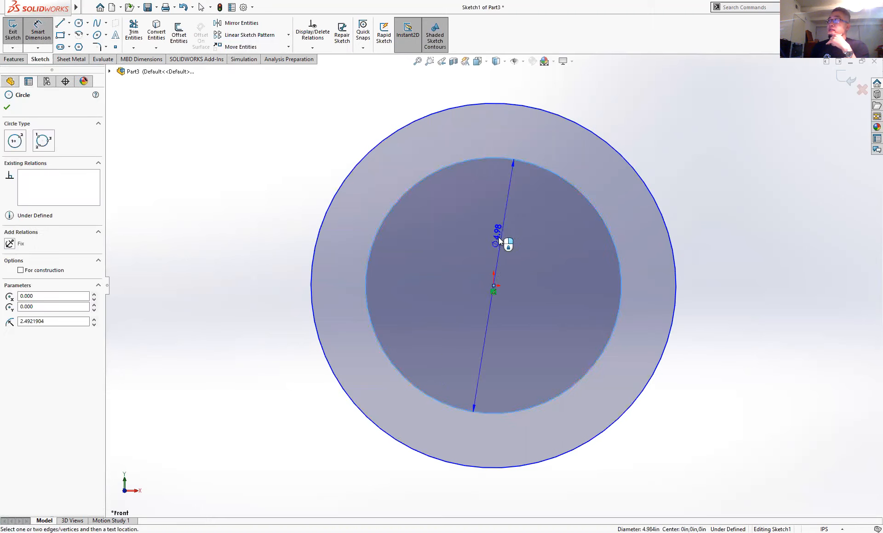
left_click(500, 234)
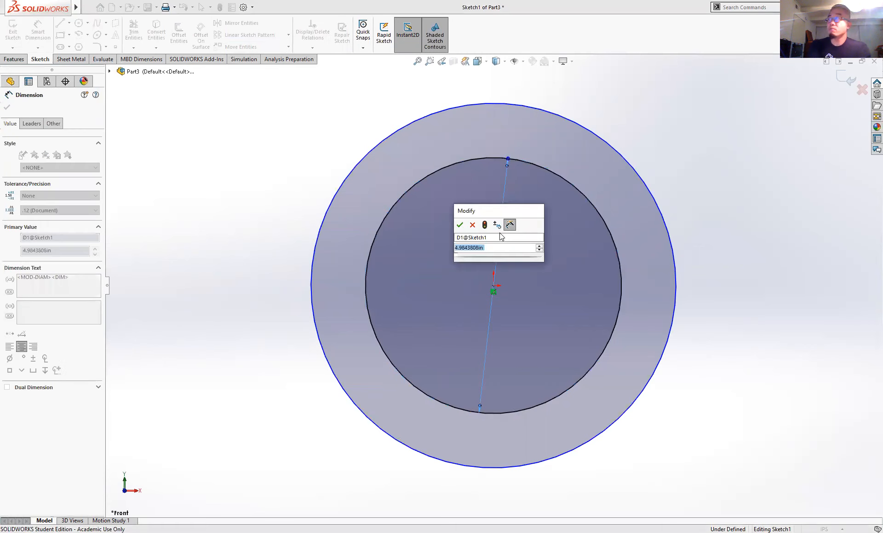
type("3")
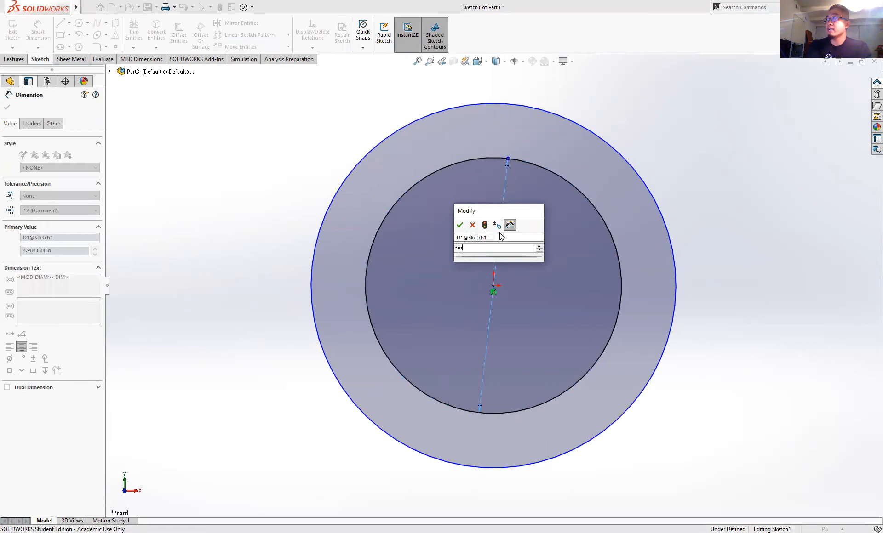
key("Return")
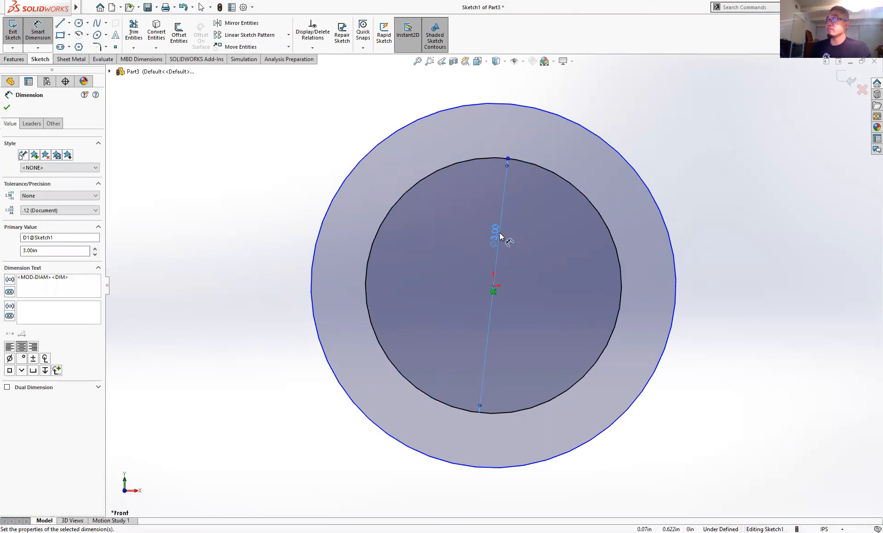
Dimension the radial gap between the outer and inner circles as 0.5 in.
left_click(537, 110)
left_click(539, 169)
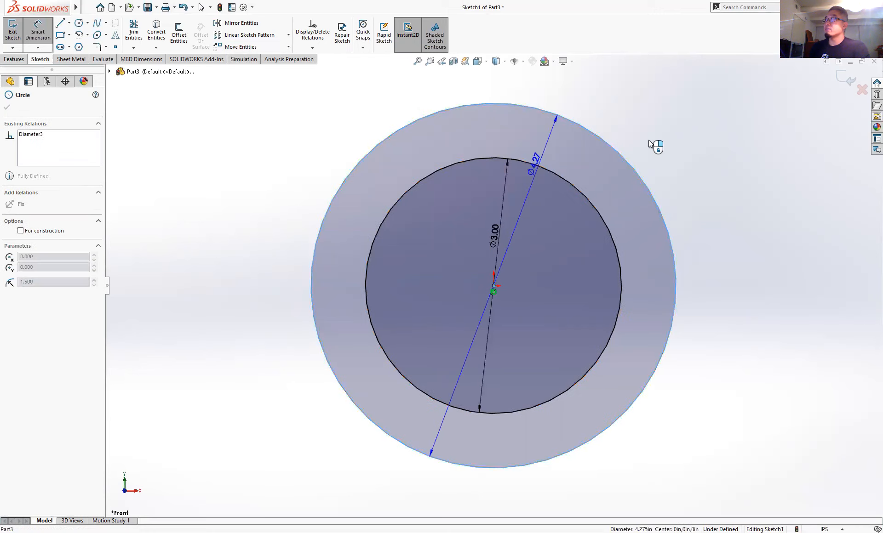
left_click(681, 134)
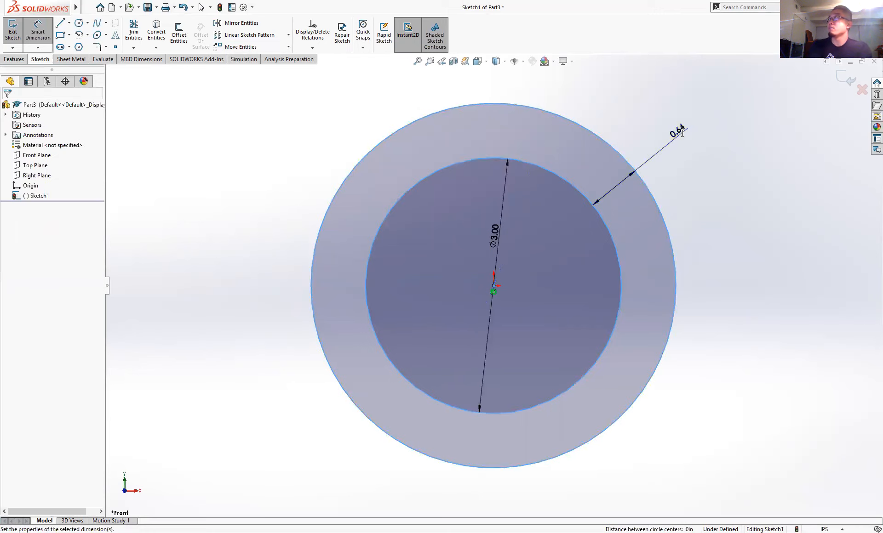
type(".")
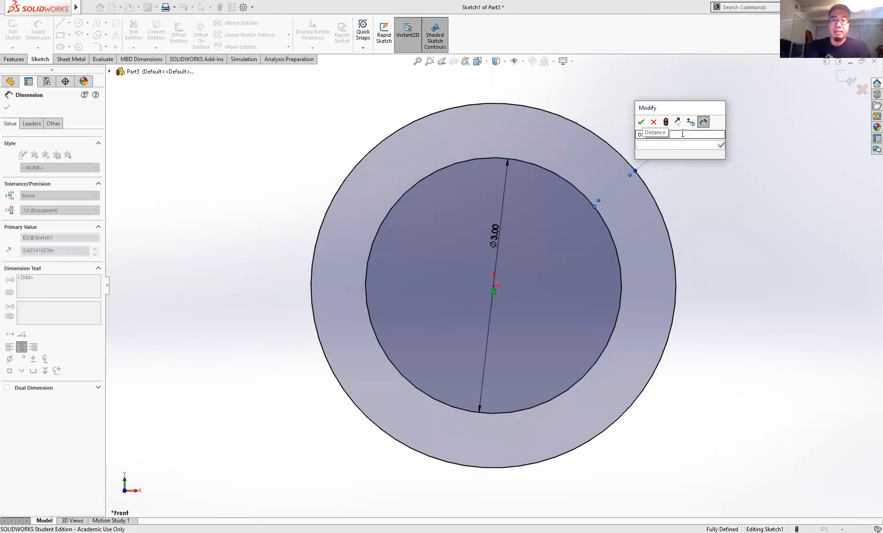
type("5")
key("Return")
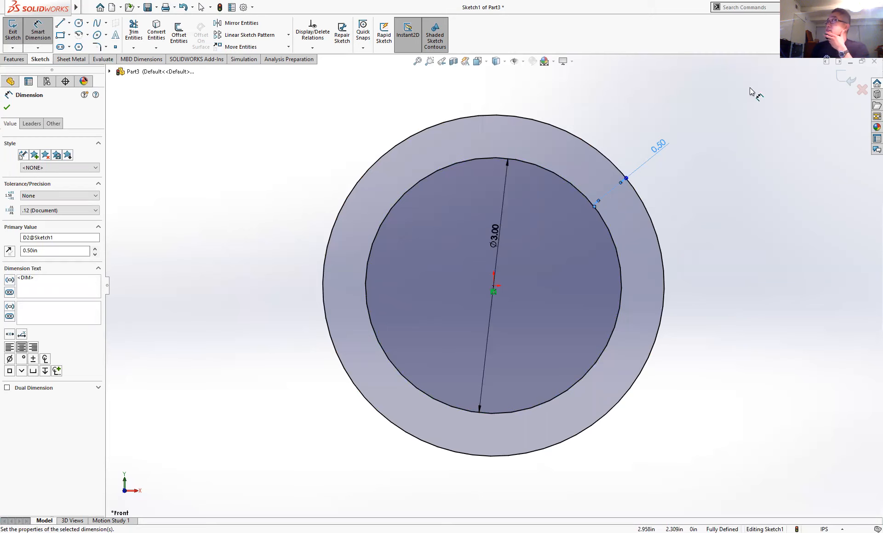
key("Escape")
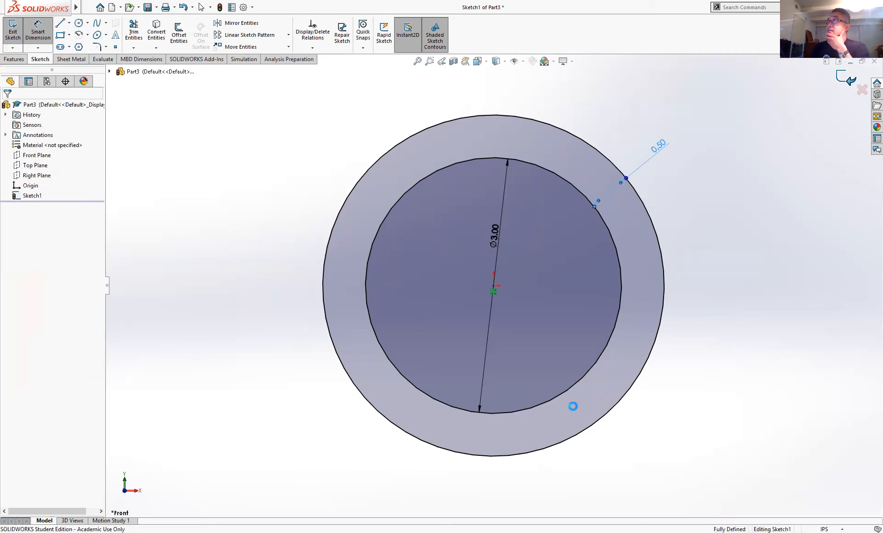
Finish the sketch and extrude the ring profile to a blind depth of 2 in.
key("e")
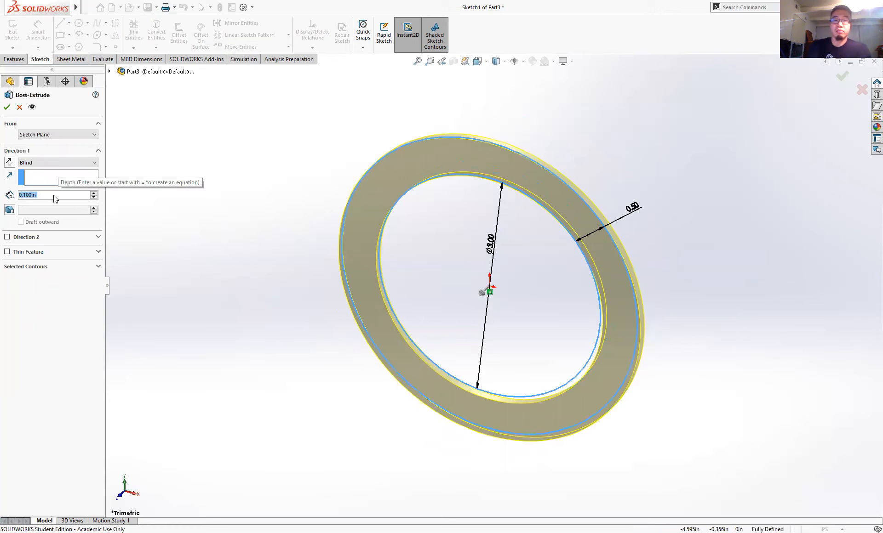
type("2")
key("Return")
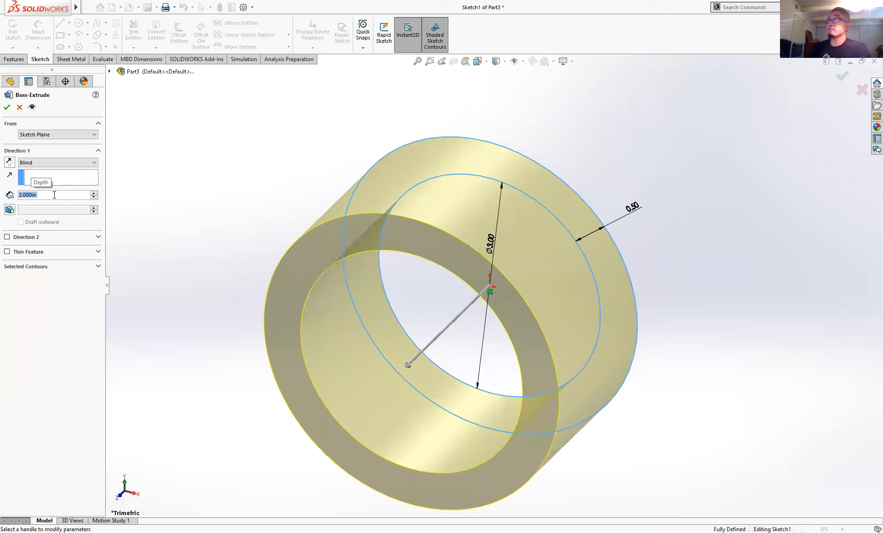
left_click(8, 109)
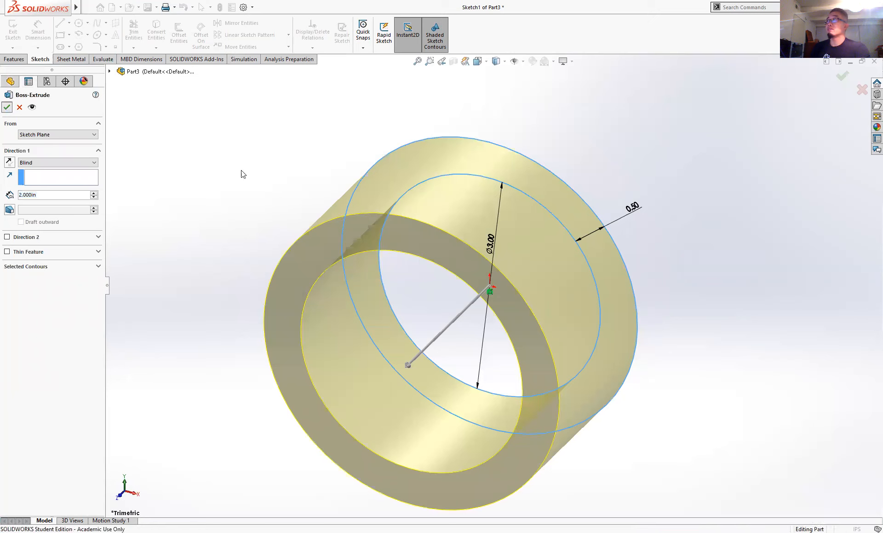
Start an Extruded Cut on the ring's rear end face and sketch a circle about 0.28 in in diameter within the ring's wall.
middle_click_drag(616, 331, 496, 257)
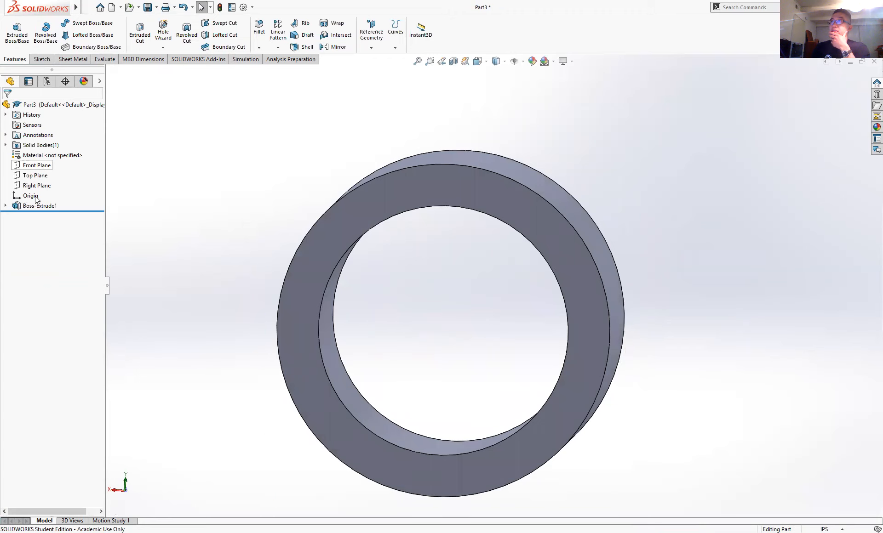
left_click(422, 195)
middle_click_drag(301, 210, 271, 175)
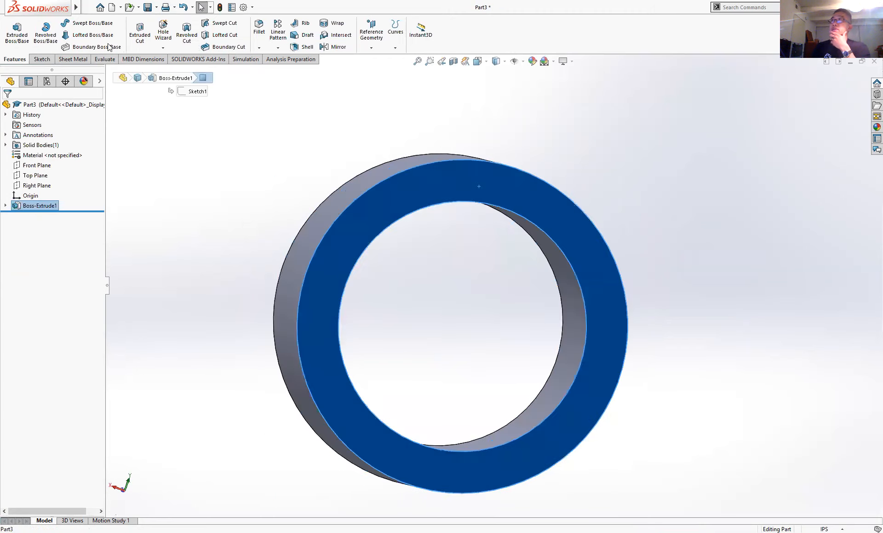
left_click(139, 32)
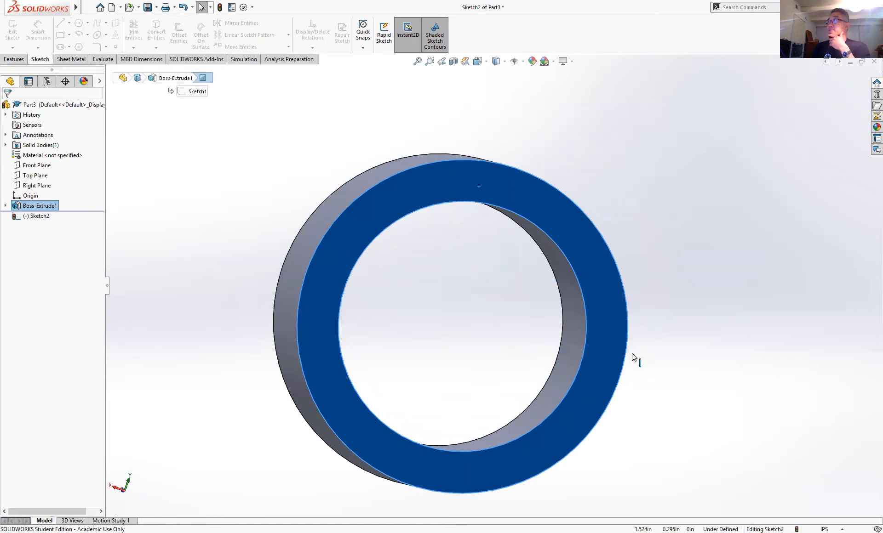
mouse_move(520, 290)
middle_mouse_down()
mouse_move(467, 333)
mouse_move(473, 278)
mouse_move(523, 245)
middle_mouse_up()
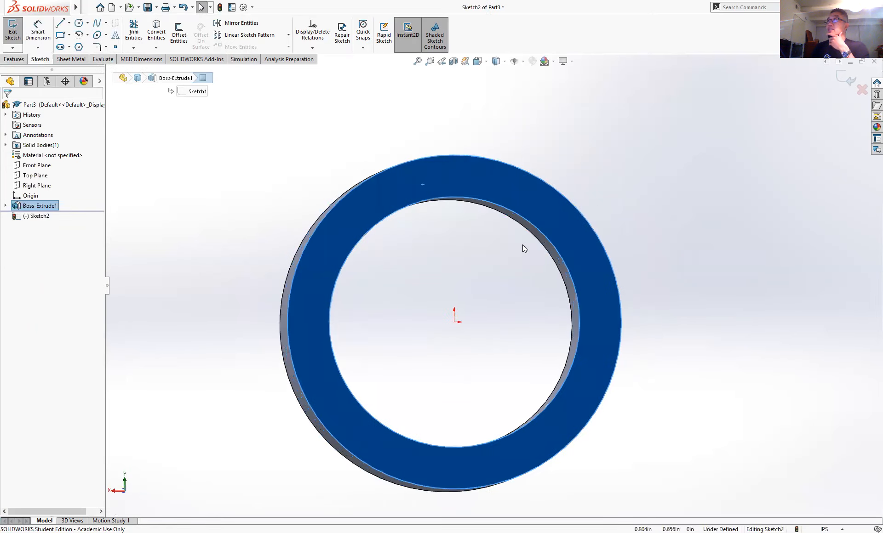
left_click(79, 23)
left_click(556, 218)
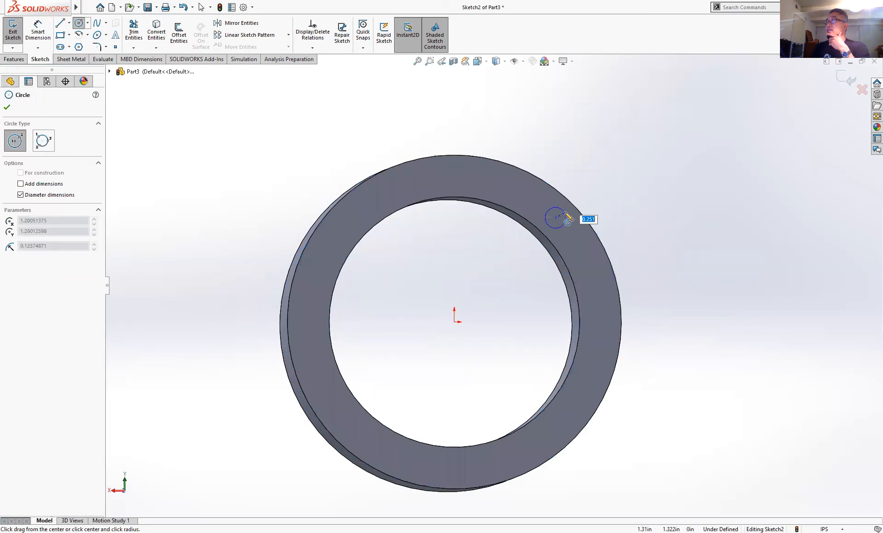
left_click(567, 215)
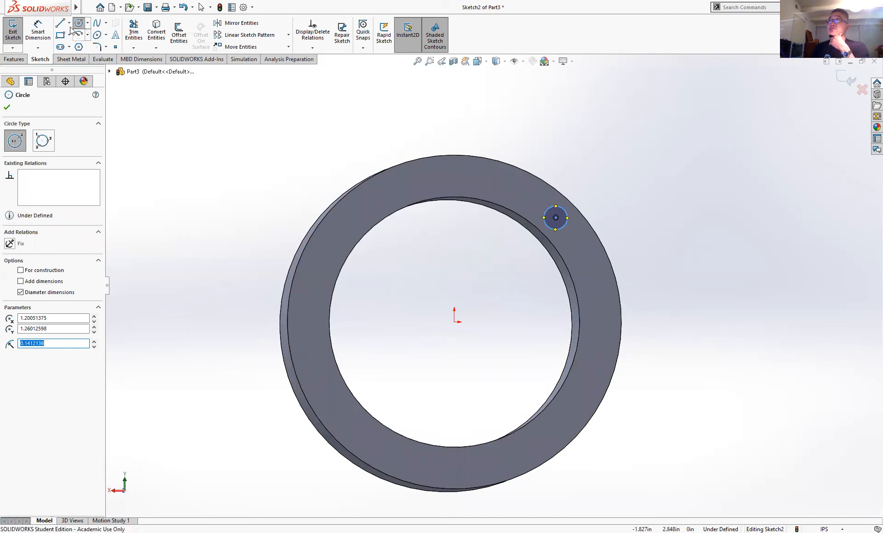
Dimension the small circle's diameter as .25+.02 in (0.27 in).
left_click(38, 32)
left_click(566, 209)
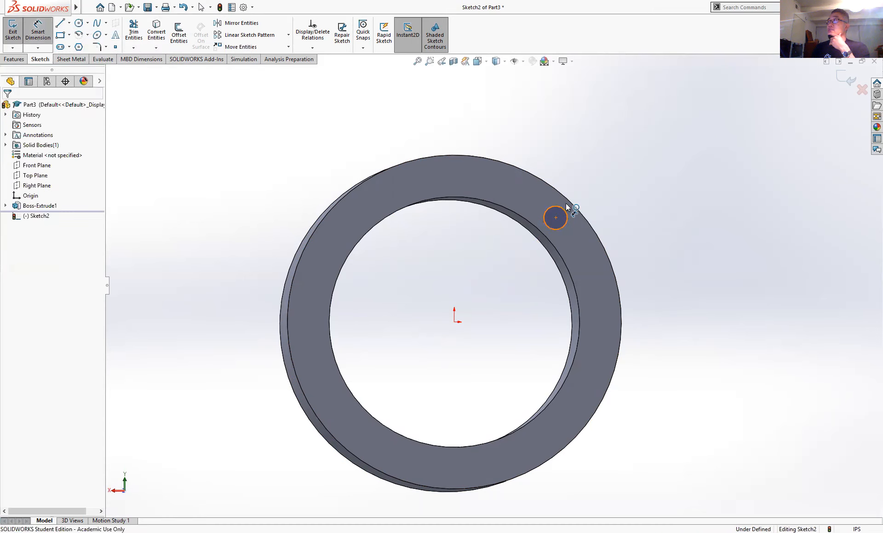
left_click(598, 162)
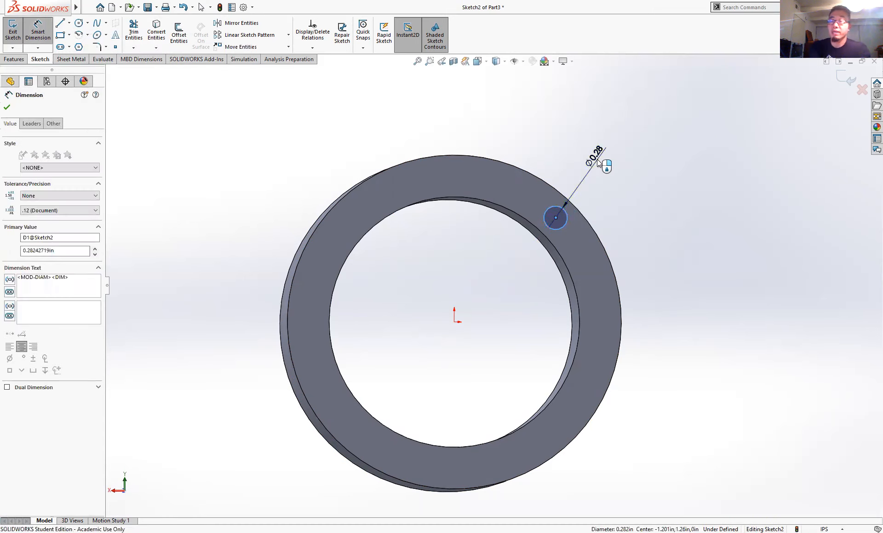
type(".")
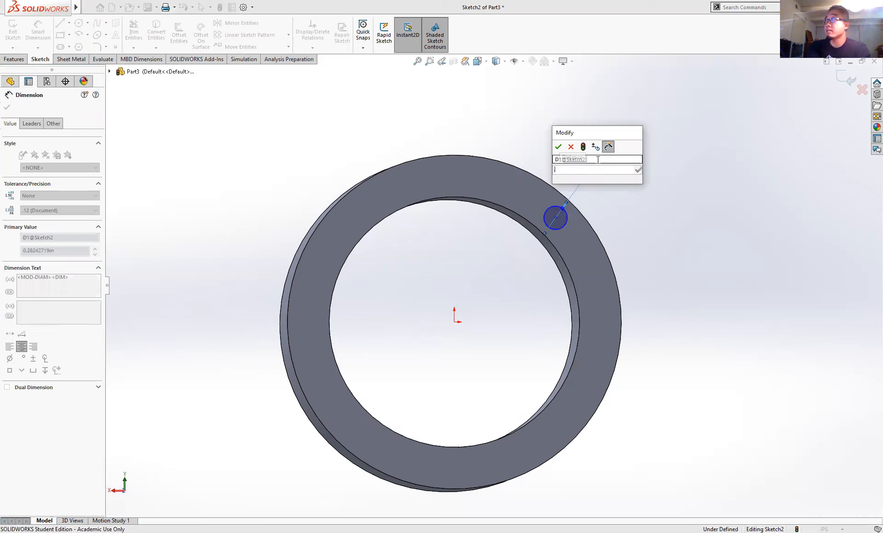
type("25+.")
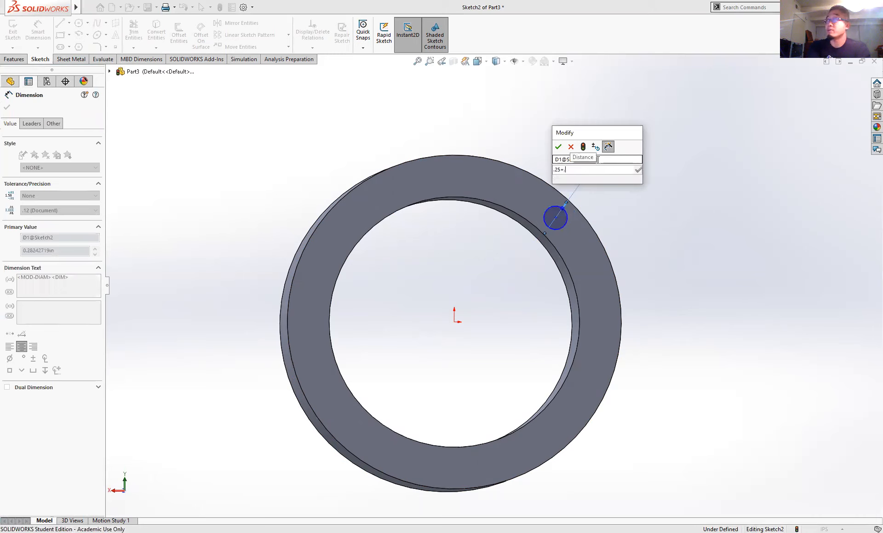
type("02in")
key("Return")
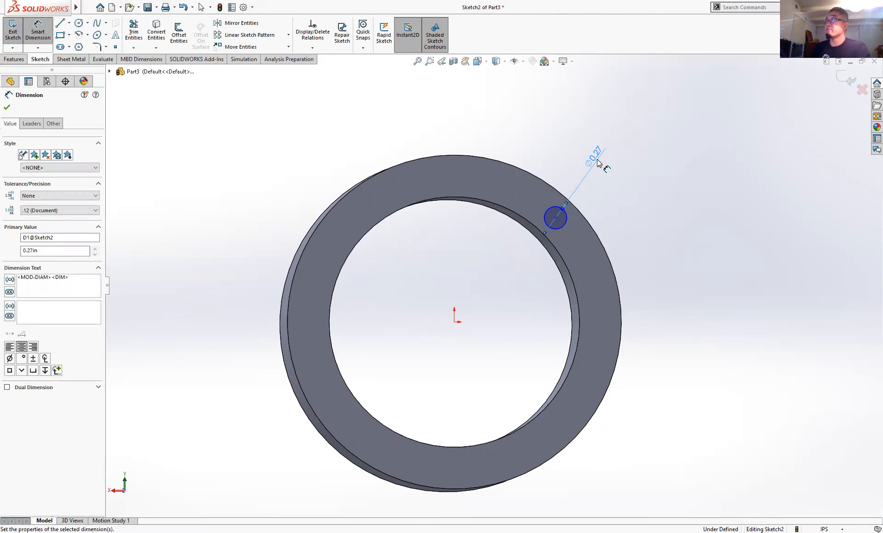
left_click(523, 158)
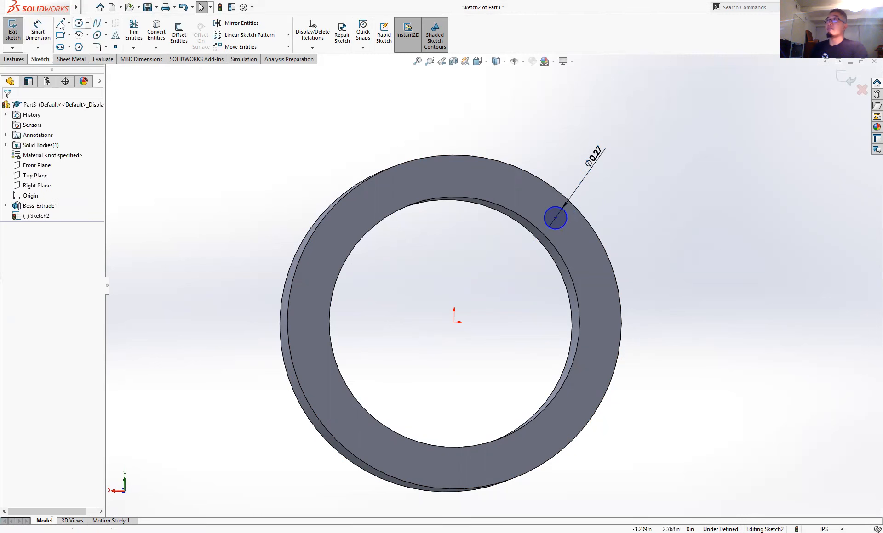
Dimension the distance from the ring's center to the small circle's center as 1.75 in.
left_click(40, 30)
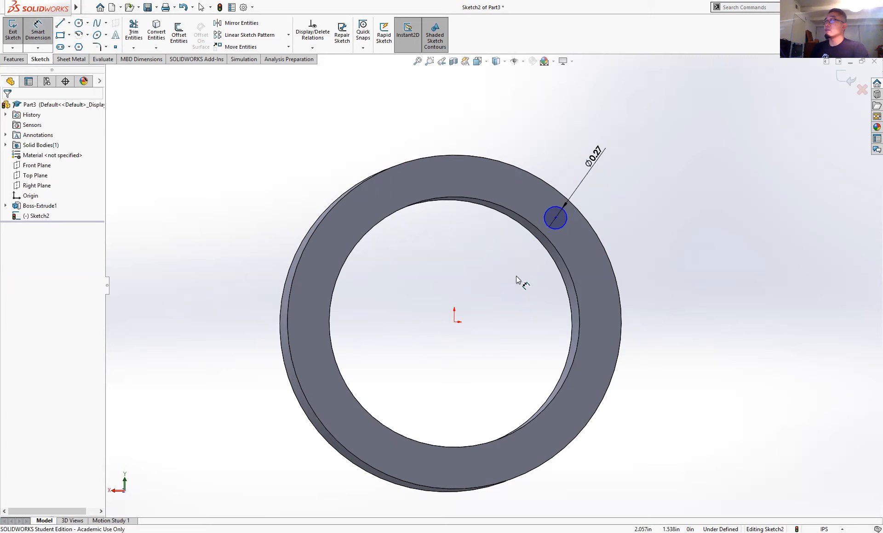
left_click(557, 219)
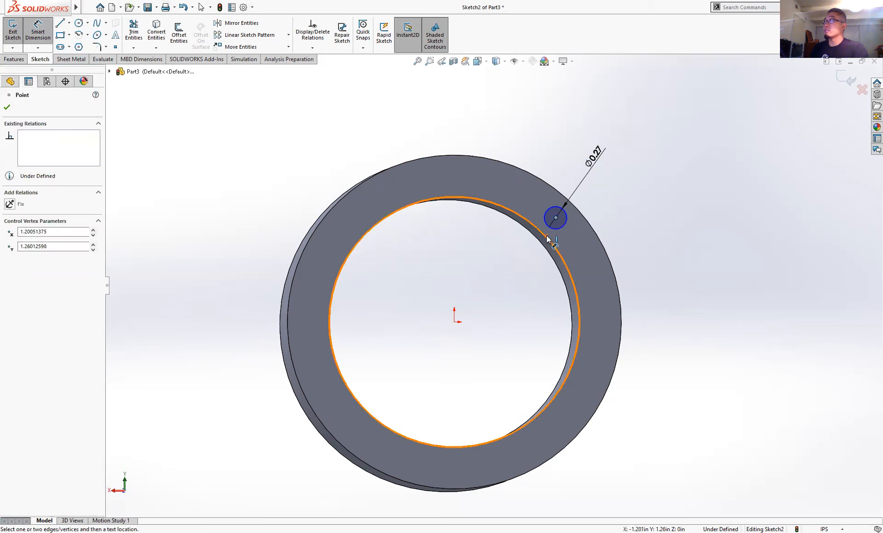
left_click(573, 227)
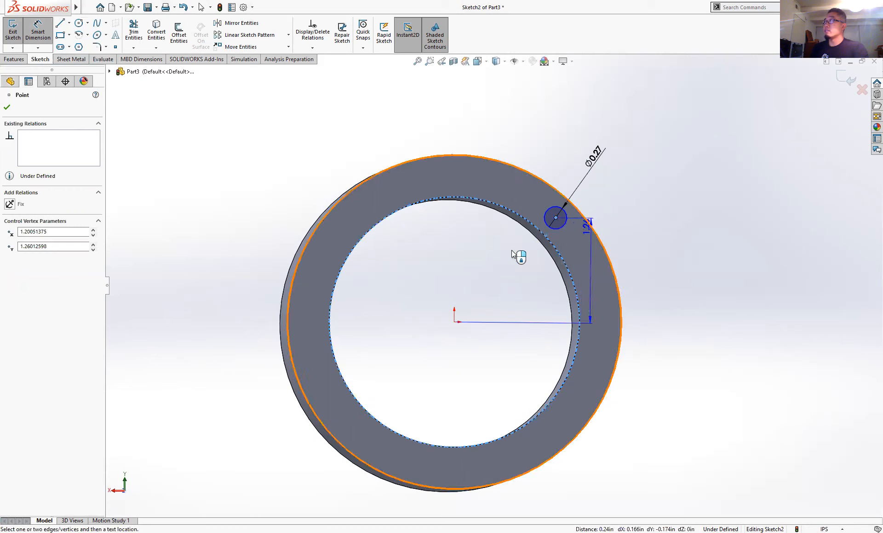
left_click(496, 266)
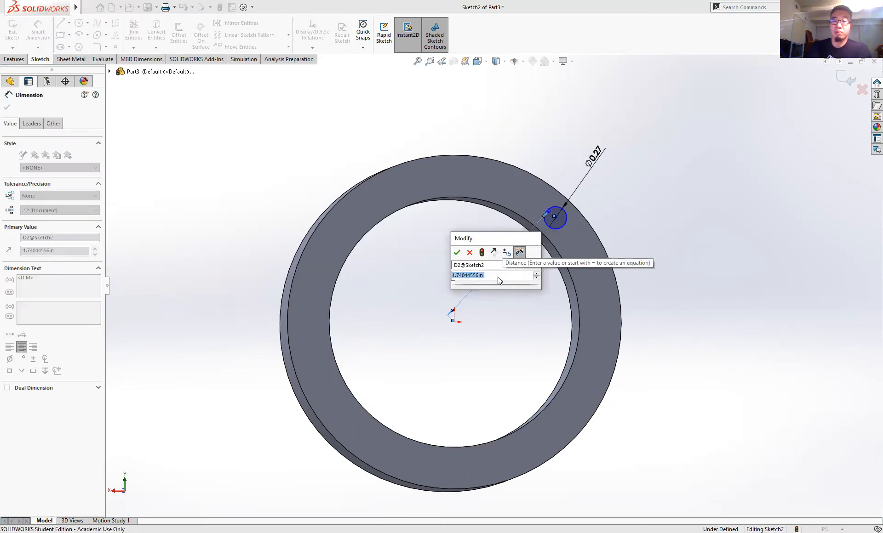
type("1.75")
key("Return")
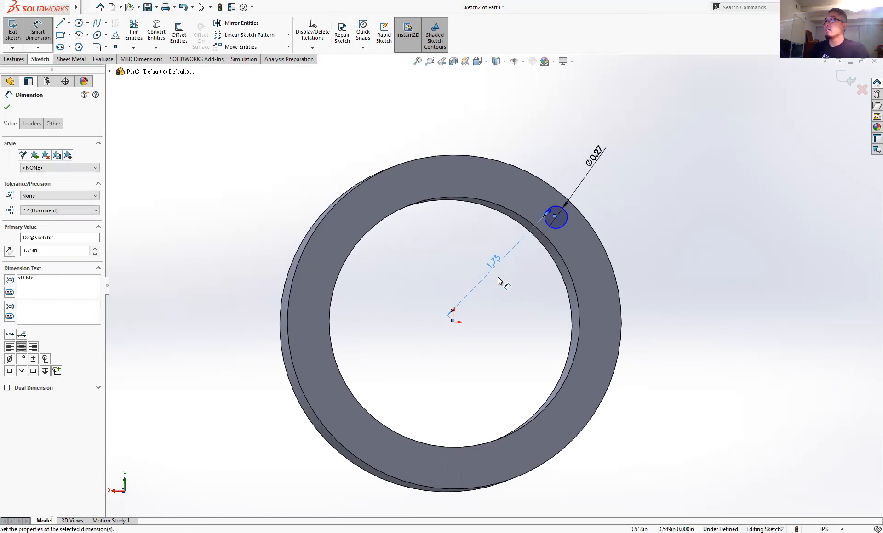
key("Escape")
key("Escape")
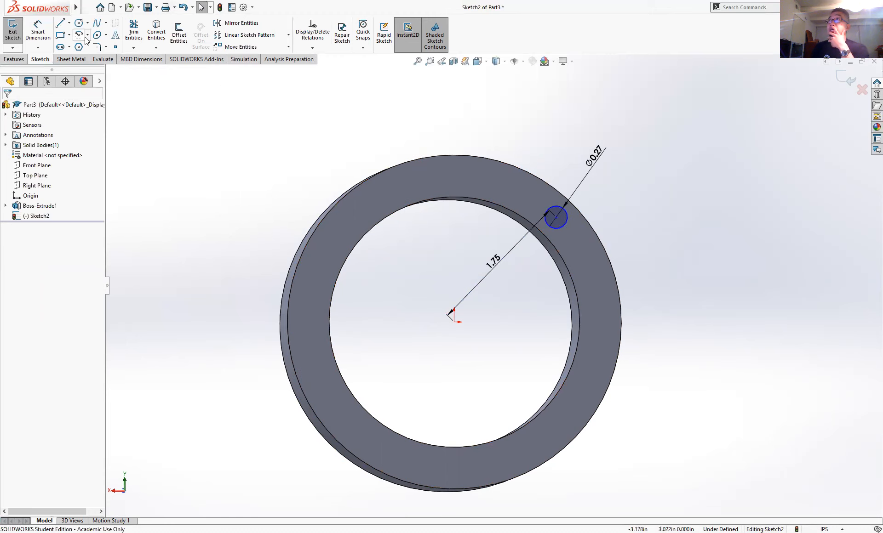
Draw a horizontal construction centerline of infinite length through the origin.
left_click(69, 23)
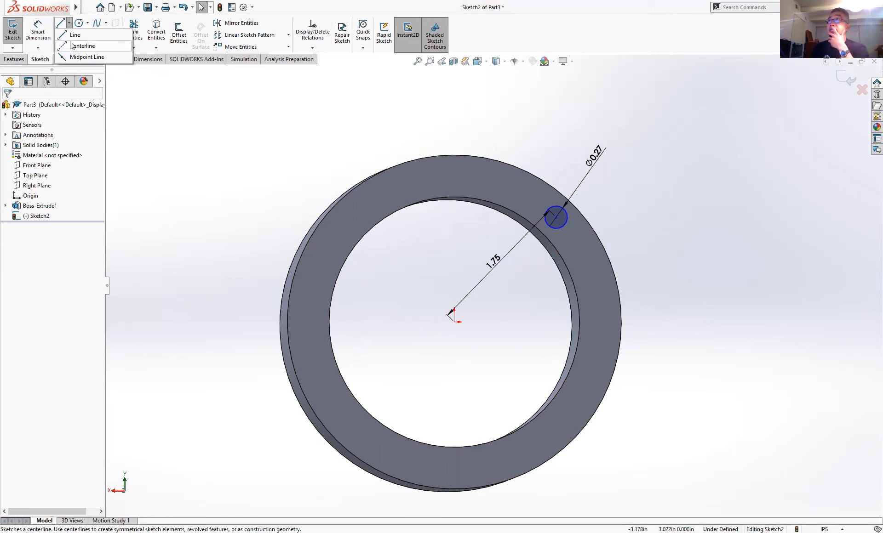
left_click(73, 46)
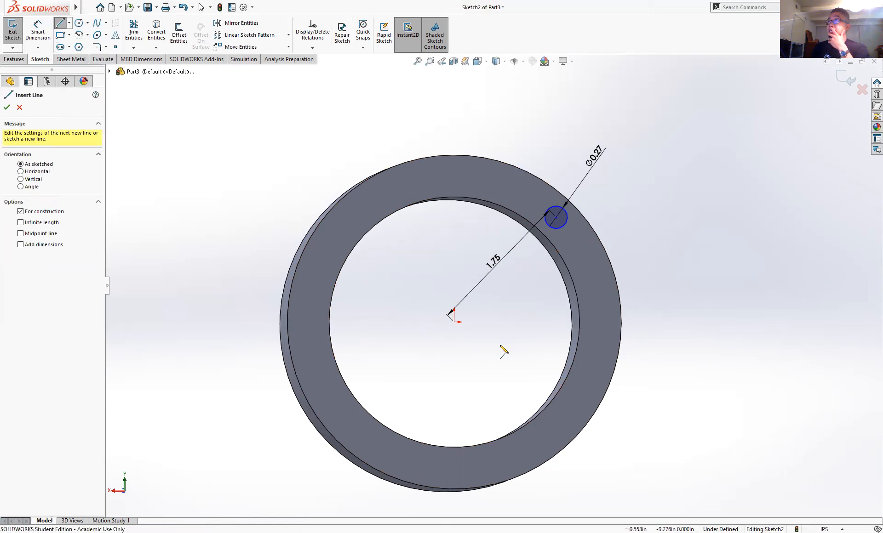
left_click(20, 222)
left_click(454, 322)
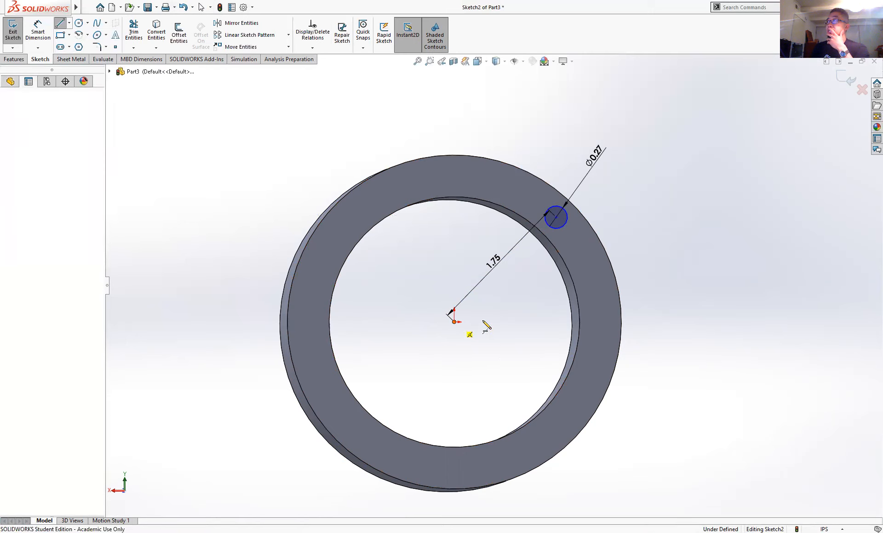
left_click(509, 327)
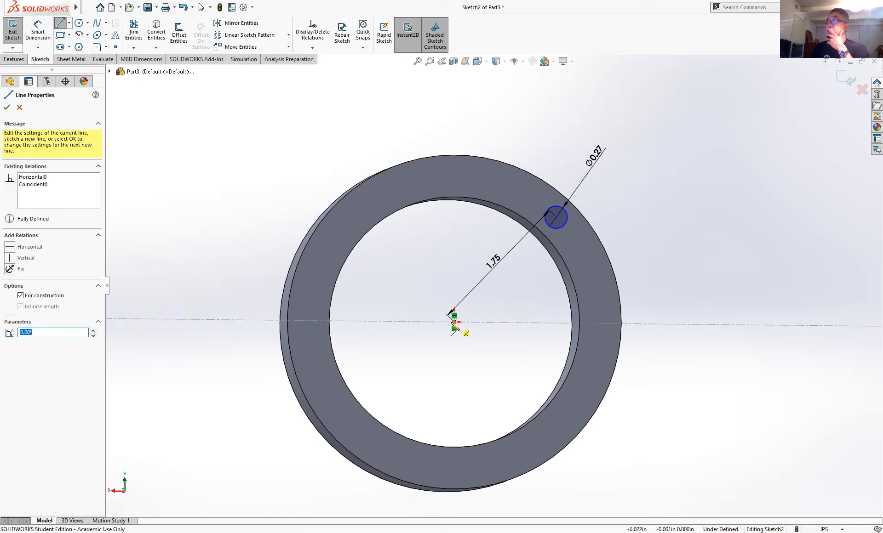
Draw a second infinite construction centerline through the origin, sloping about 32° from horizontal, passing just beneath the small circle.
left_click(455, 324)
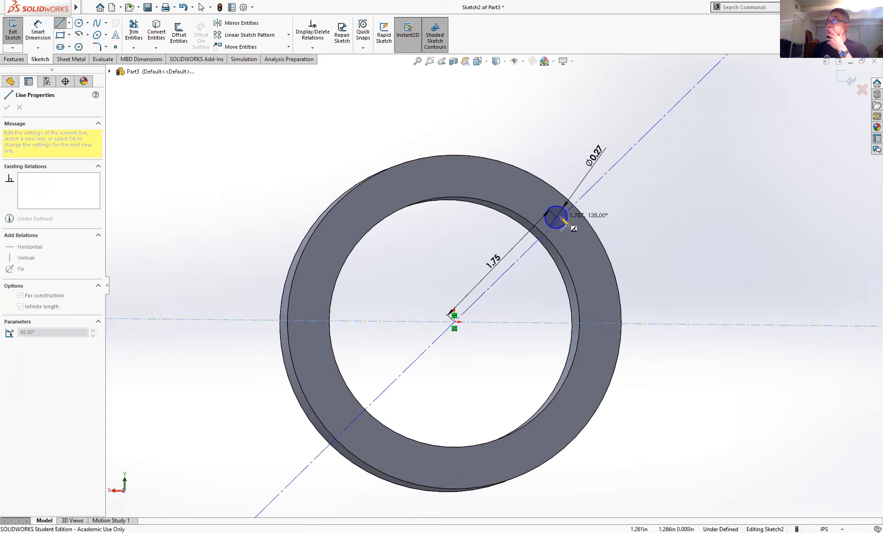
left_click(602, 237)
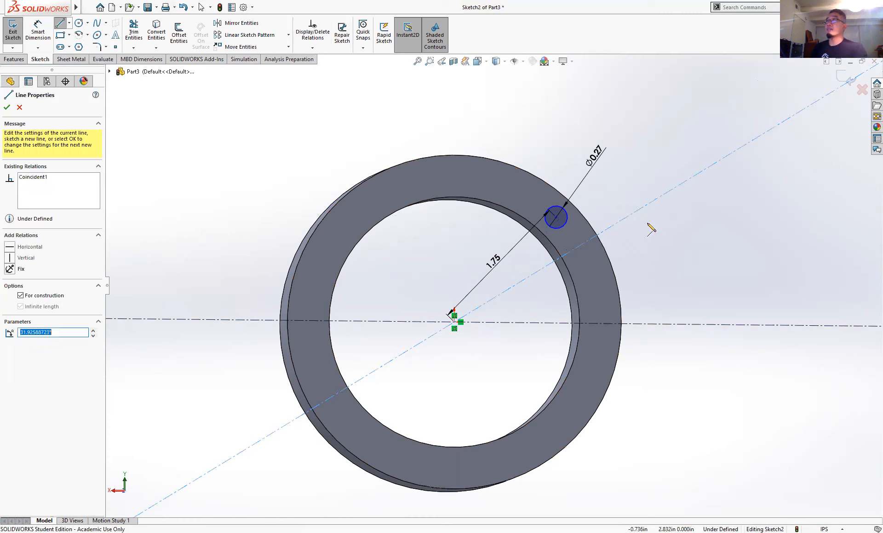
left_click(19, 108)
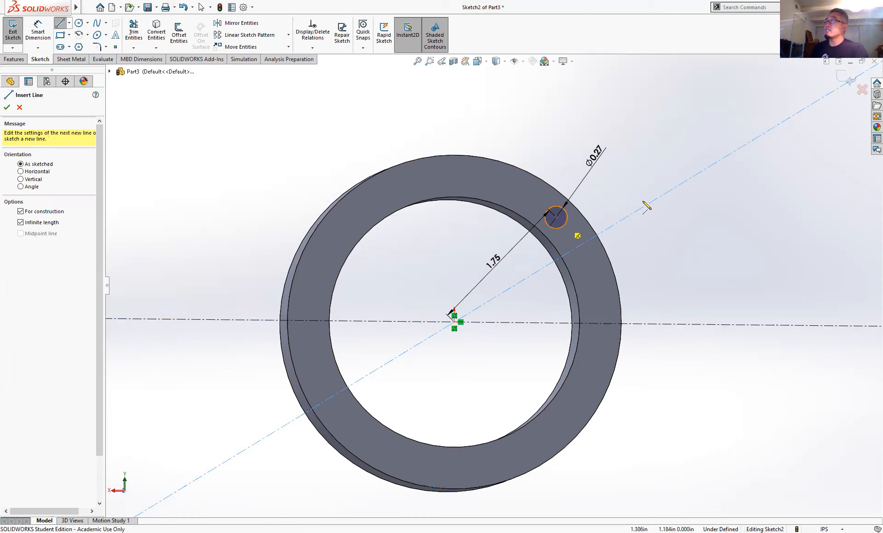
key("Escape")
key("Escape")
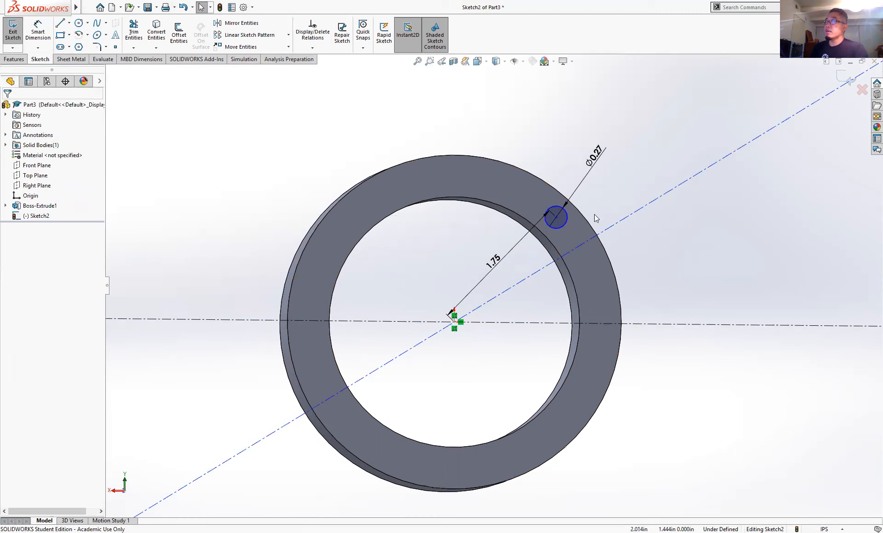
Make the small circle's center coincident with the sloped centerline and swing that line slightly steeper.
left_click(557, 218)
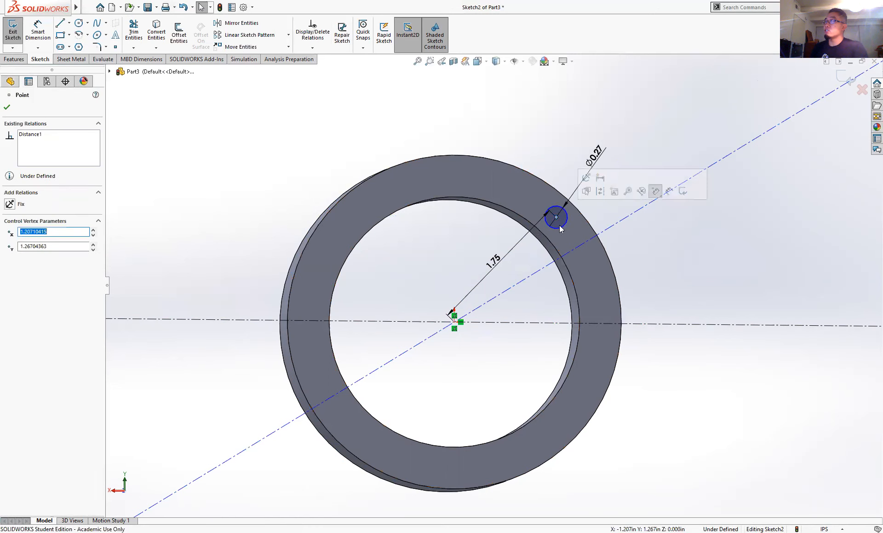
left_click(622, 225, "ctrl")
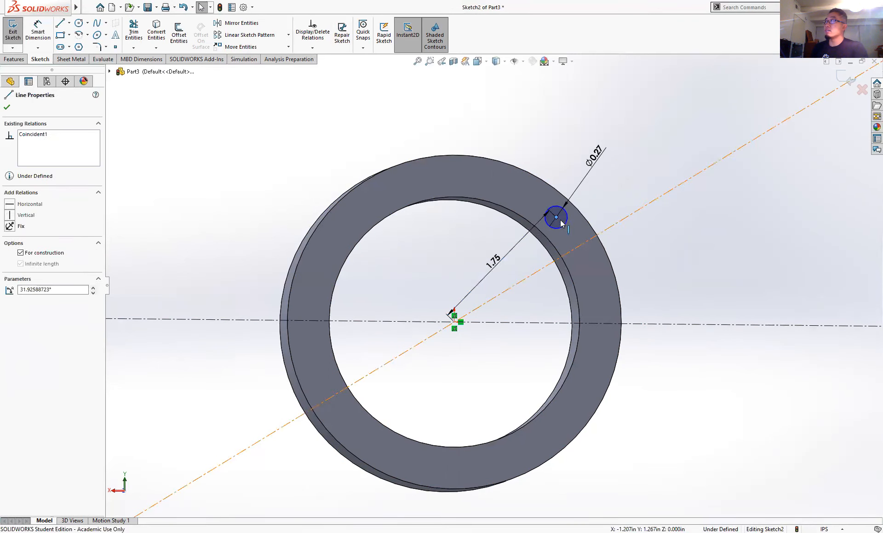
left_click(10, 256)
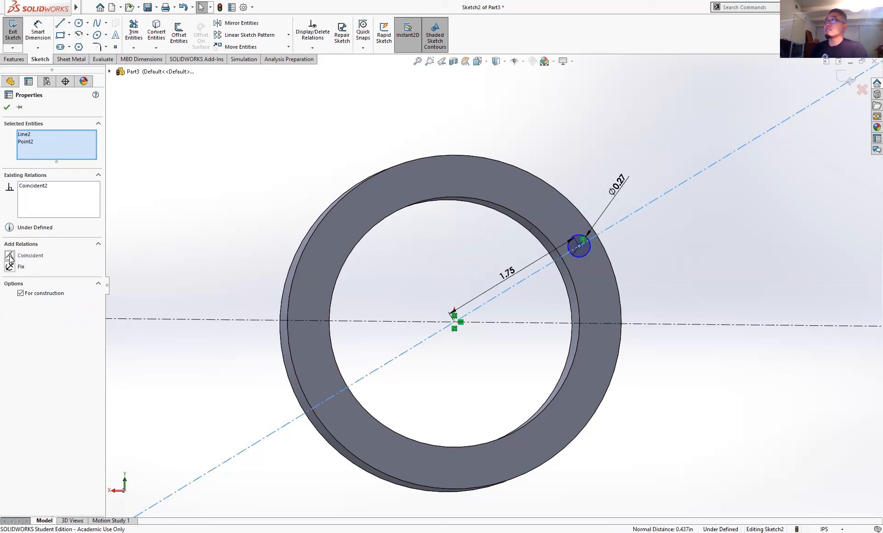
left_click(695, 245)
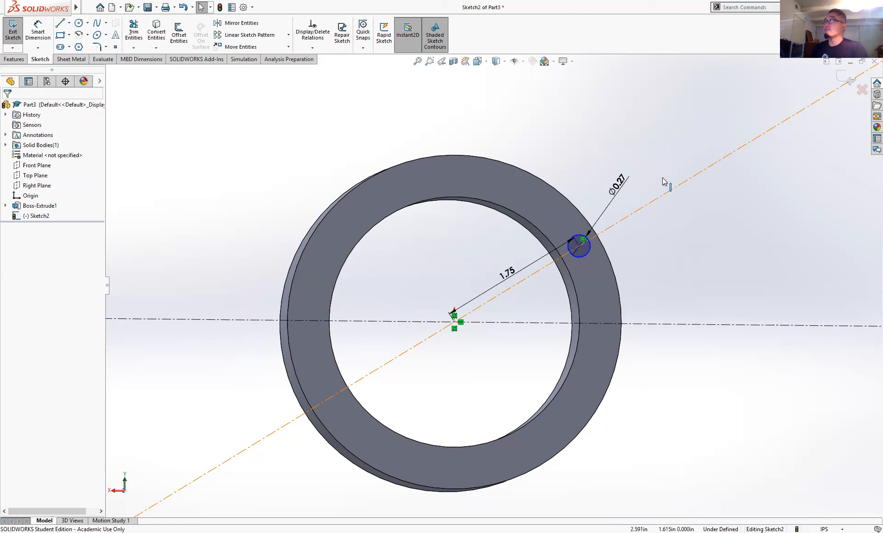
left_click_drag(618, 144, 626, 198)
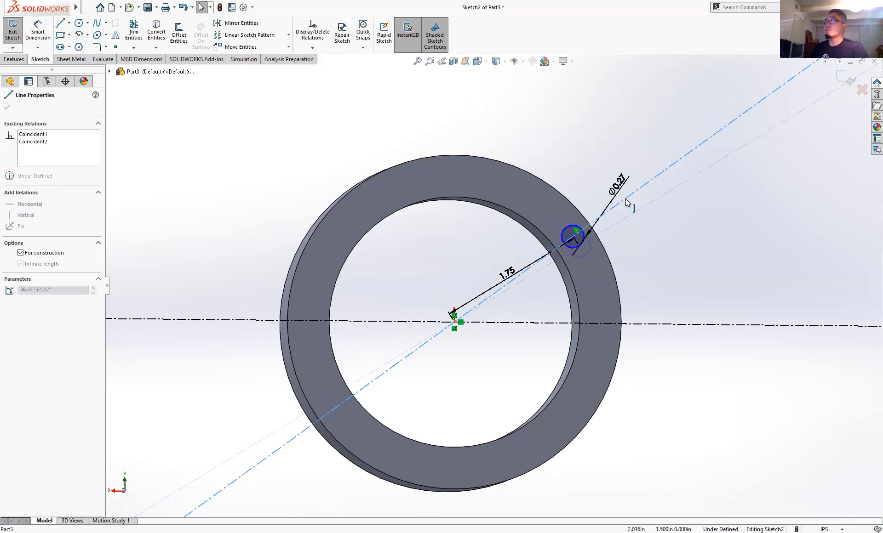
Dimension the angle between the sloped and horizontal centerlines as 45°.
left_click(37, 32)
left_click(527, 272)
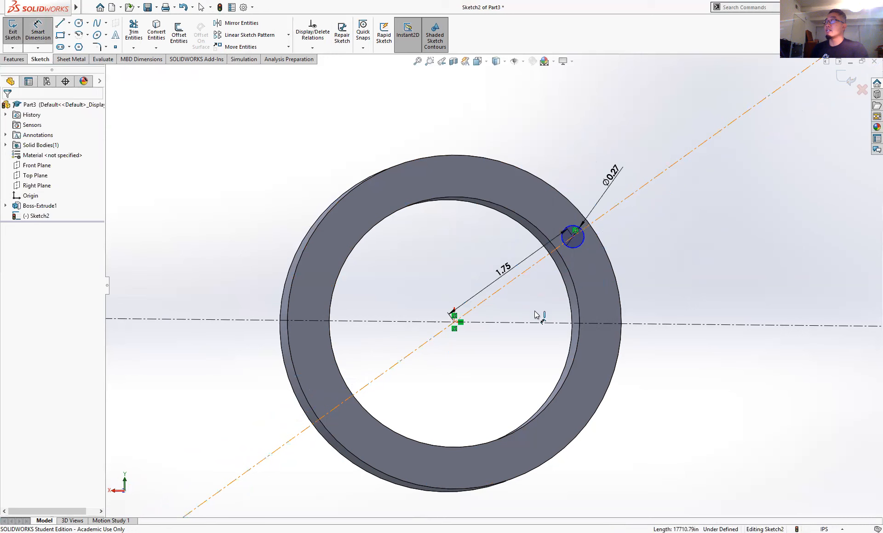
left_click(535, 323)
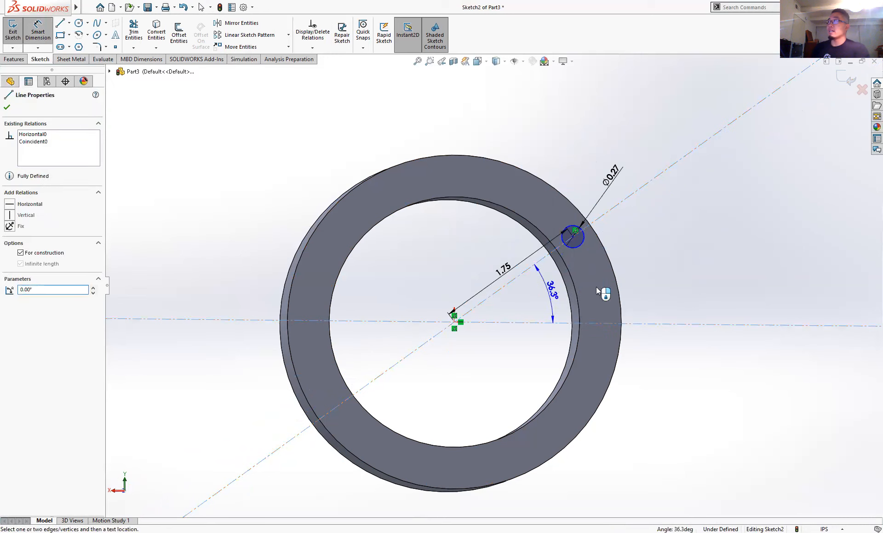
left_click(617, 288)
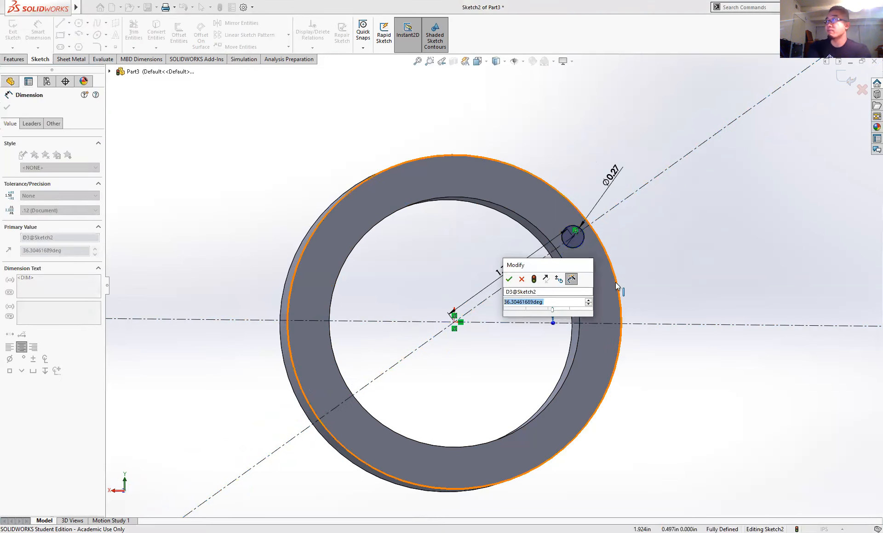
type("45")
key("Return")
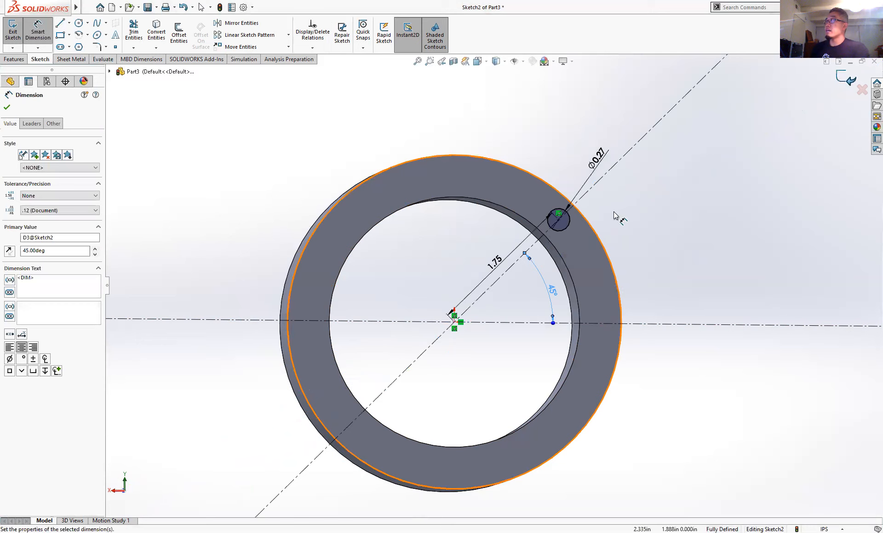
Finish the sketch and cut the small circle through the ring with the Through All end condition.
left_click(844, 75)
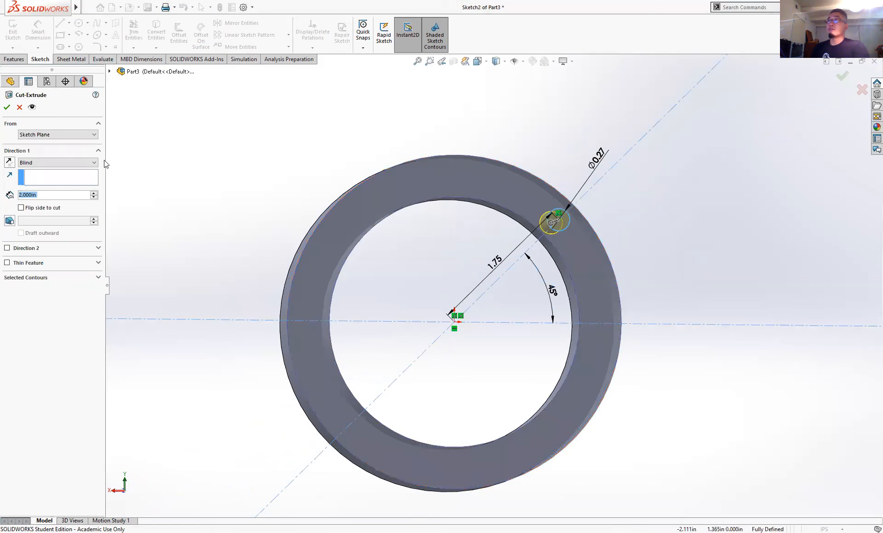
left_click(50, 163)
left_click(41, 173)
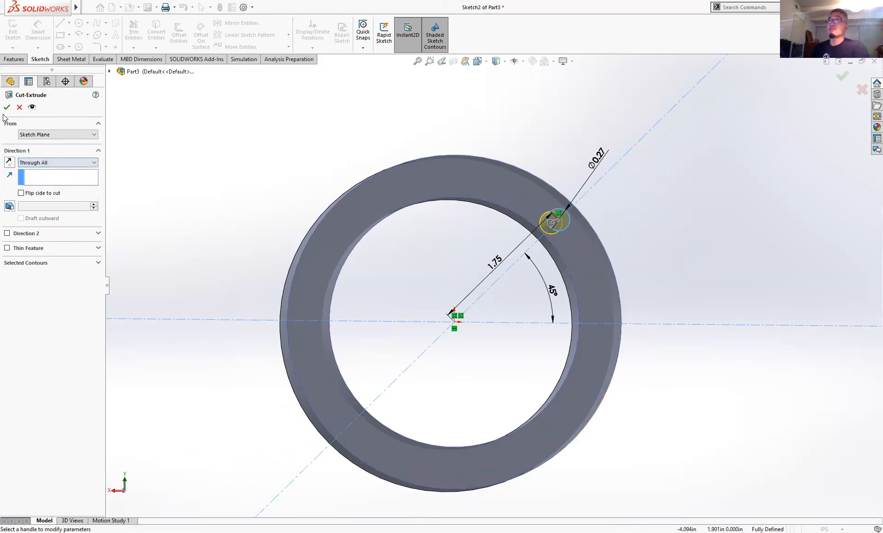
left_click(6, 107)
middle_click_drag(449, 268, 425, 280)
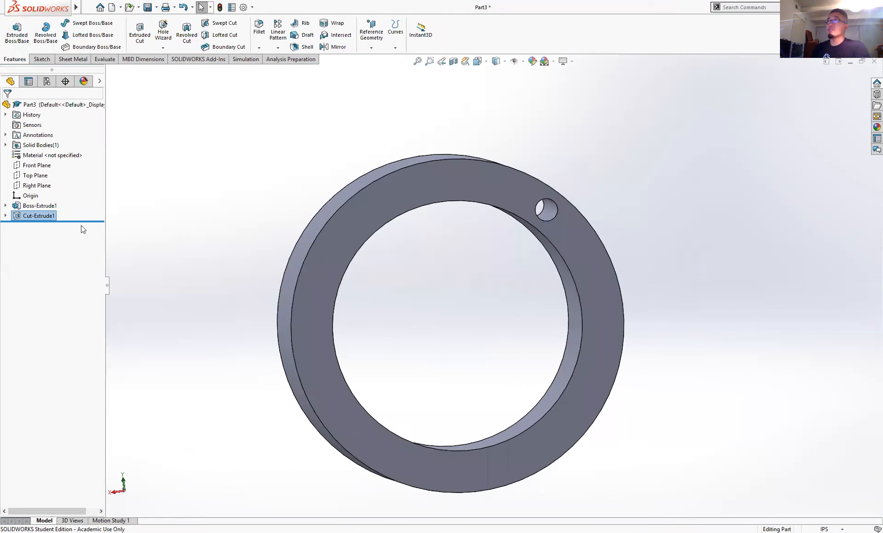
middle_click_drag(532, 286, 517, 292)
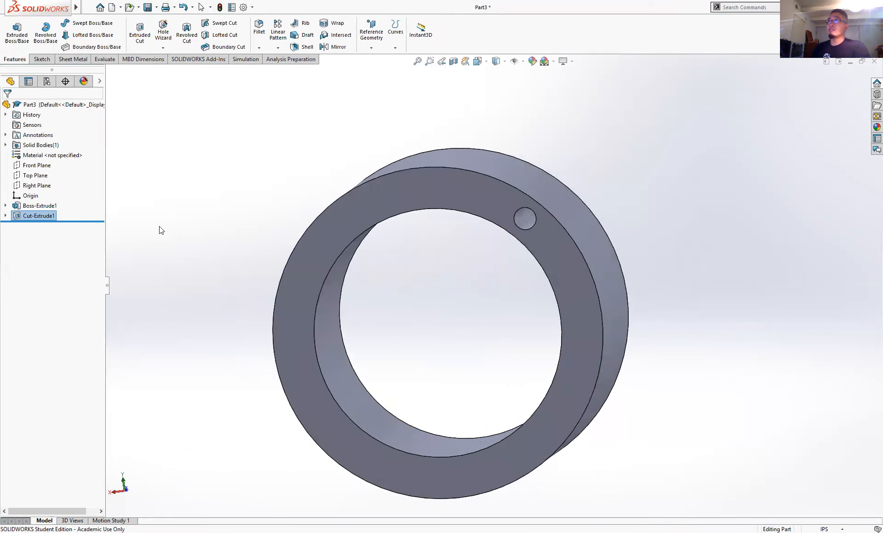
Circular-pattern the hole cut around the ring's outer cylindrical face as 4 equally spaced instances over 360 degrees.
left_click(278, 48)
left_click(288, 70)
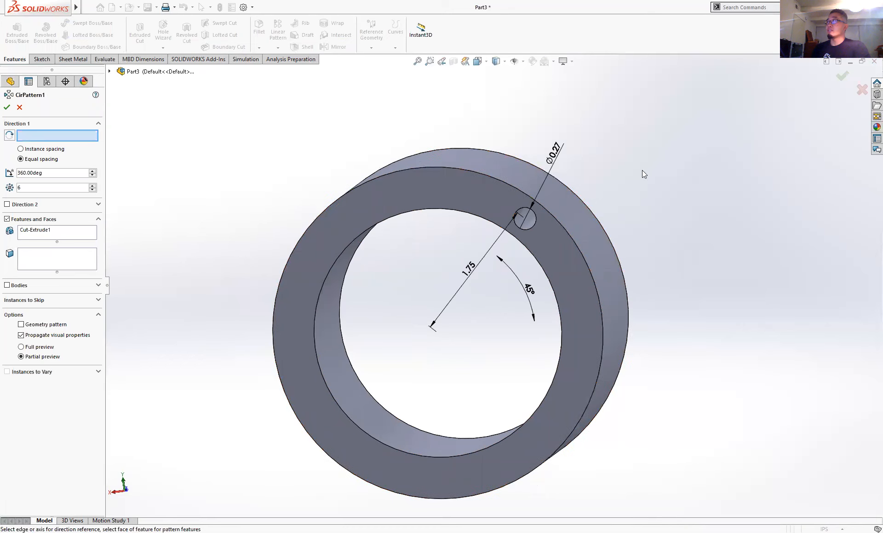
left_click(582, 232)
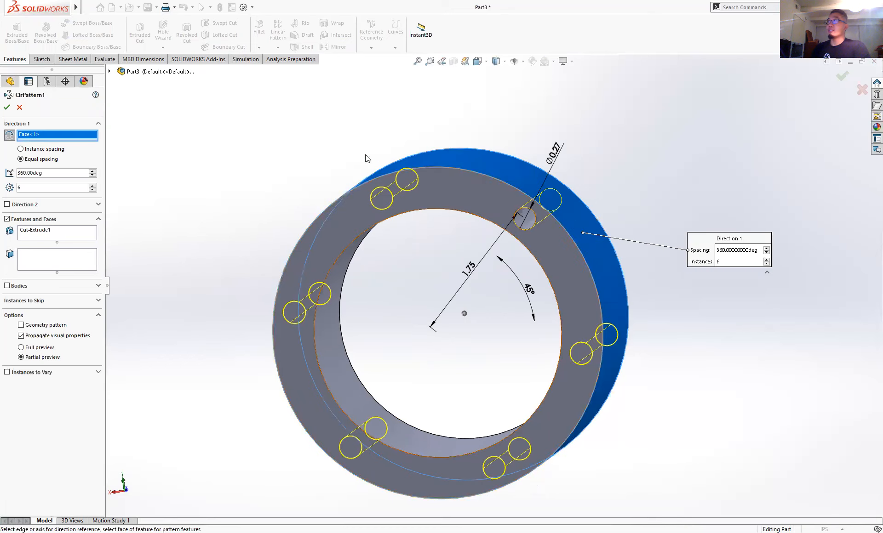
left_click(59, 231)
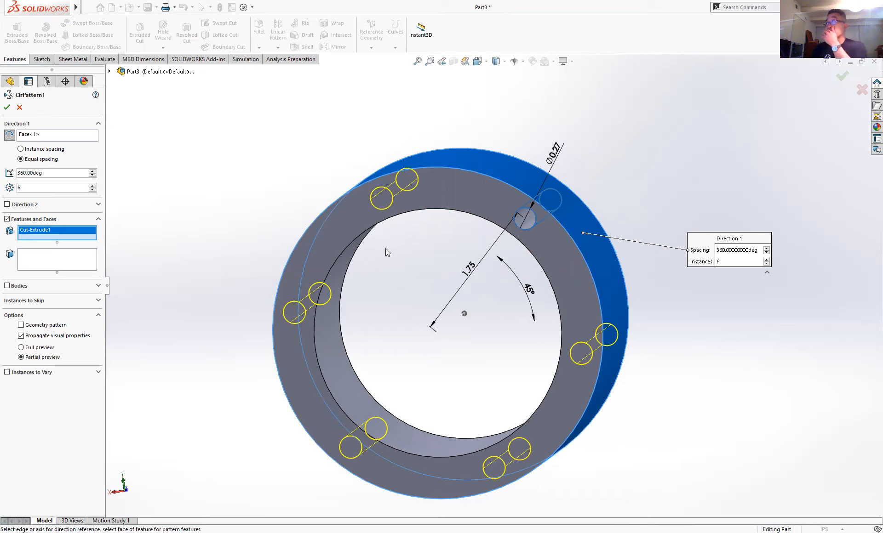
left_click_drag(37, 188, 9, 190)
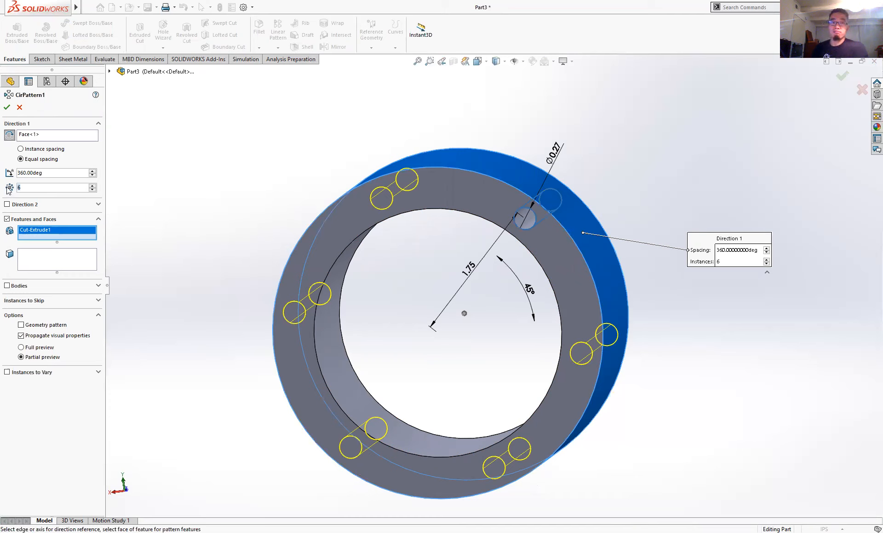
type("4")
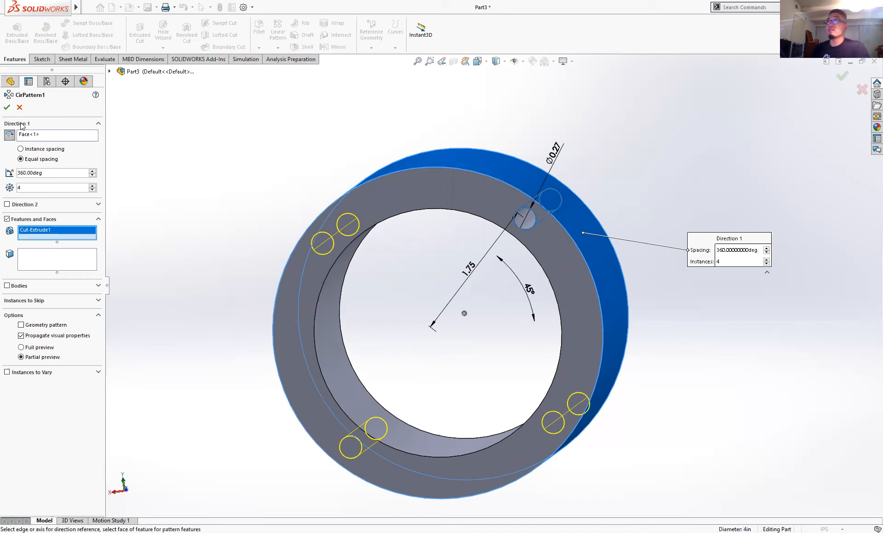
left_click(7, 108)
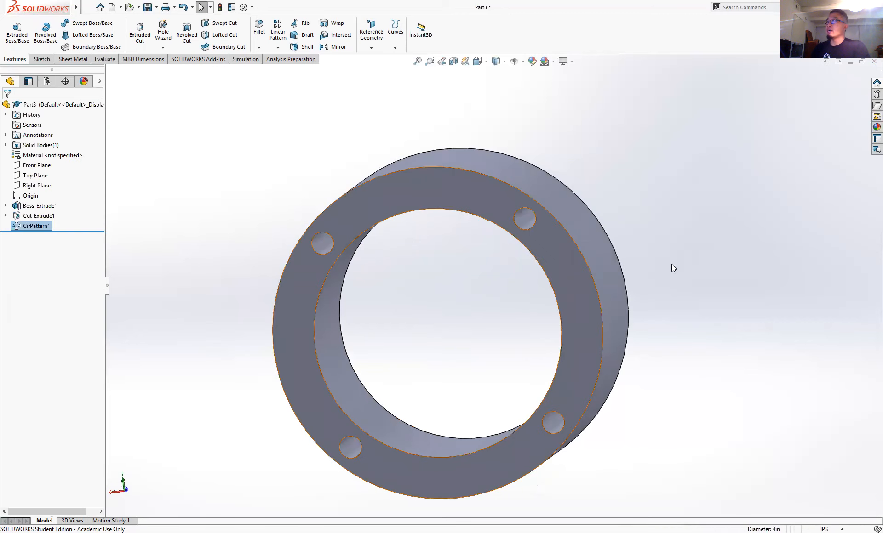
Start a sketch on the ring's drilled face and draw a corner rectangle about 3.38 by 0.88 in across the bore.
middle_click_drag(541, 276, 585, 224)
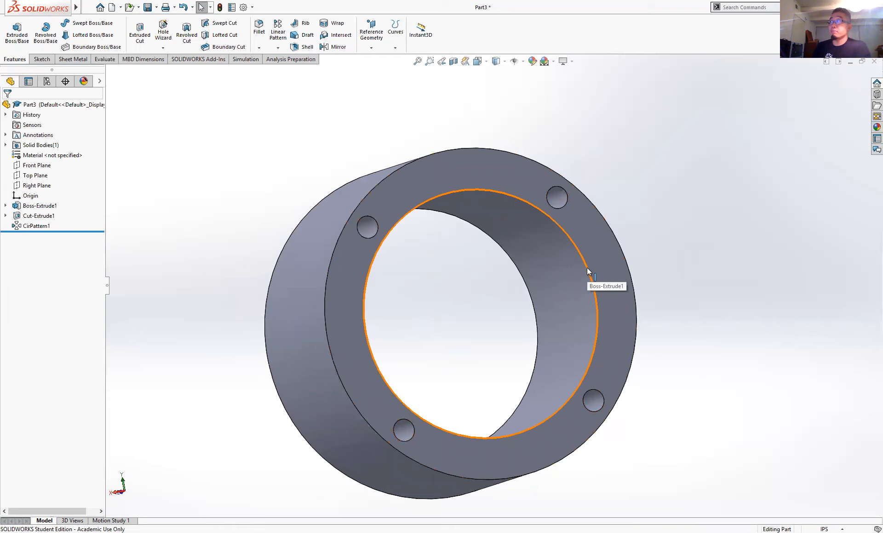
middle_click_drag(535, 267, 513, 291)
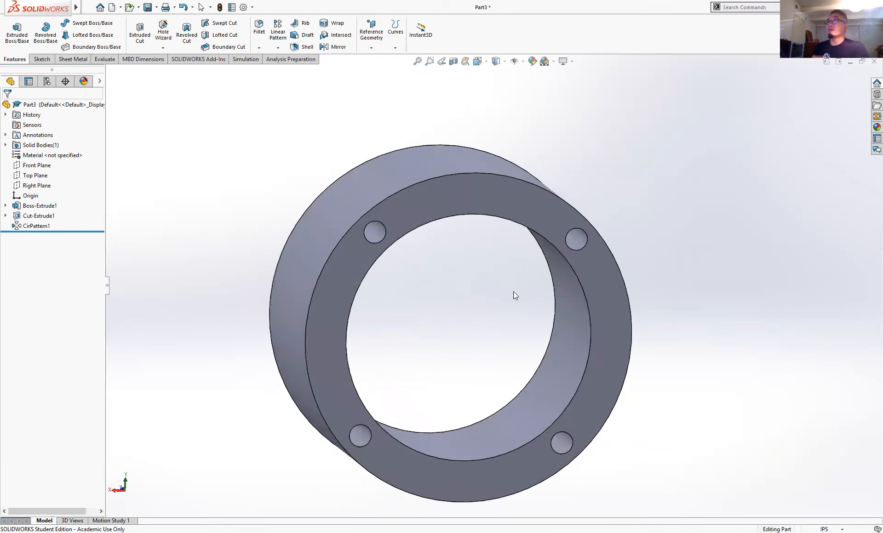
left_click(436, 198)
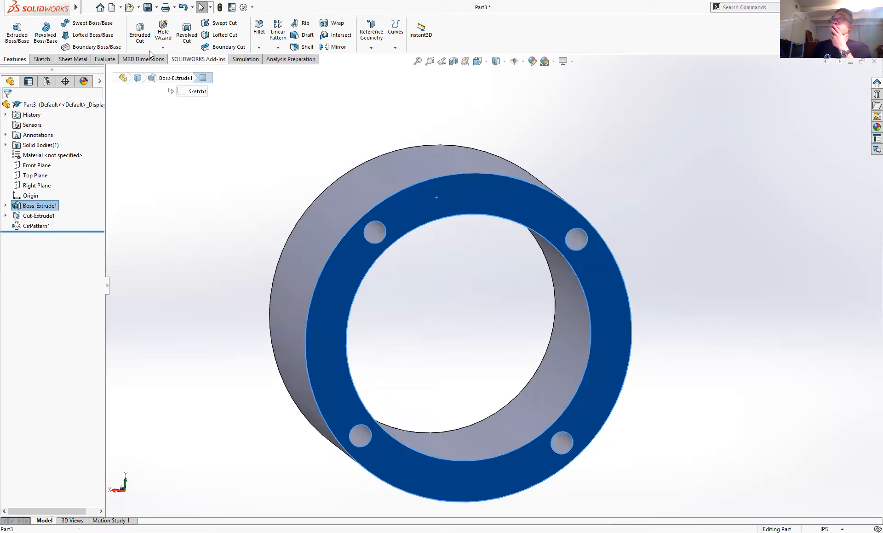
left_click(18, 38)
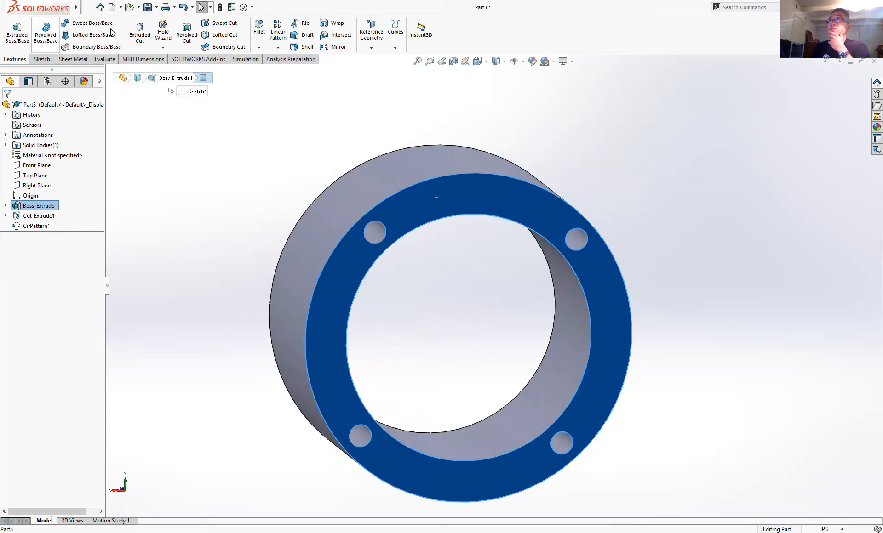
mouse_move(635, 332)
middle_mouse_down()
mouse_move(632, 316)
mouse_move(665, 296)
mouse_move(616, 325)
middle_mouse_up()
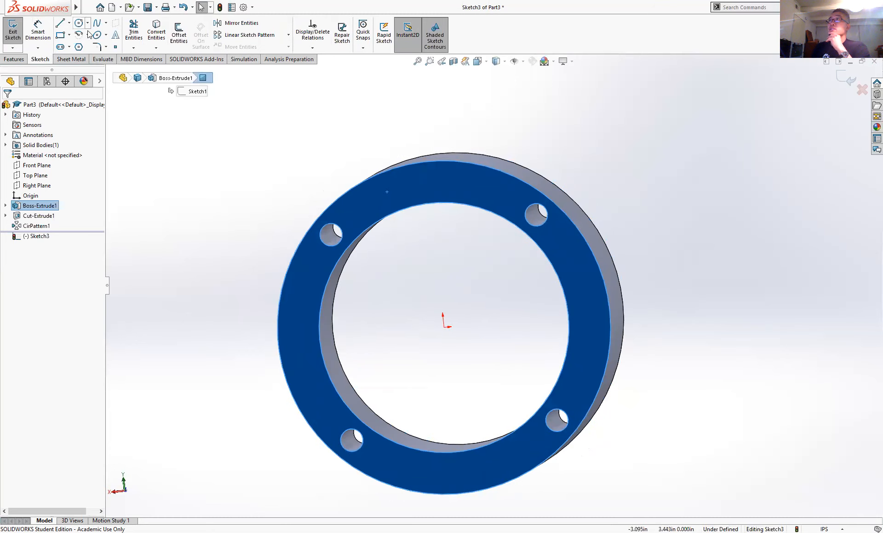
left_click(302, 304)
left_click(355, 334)
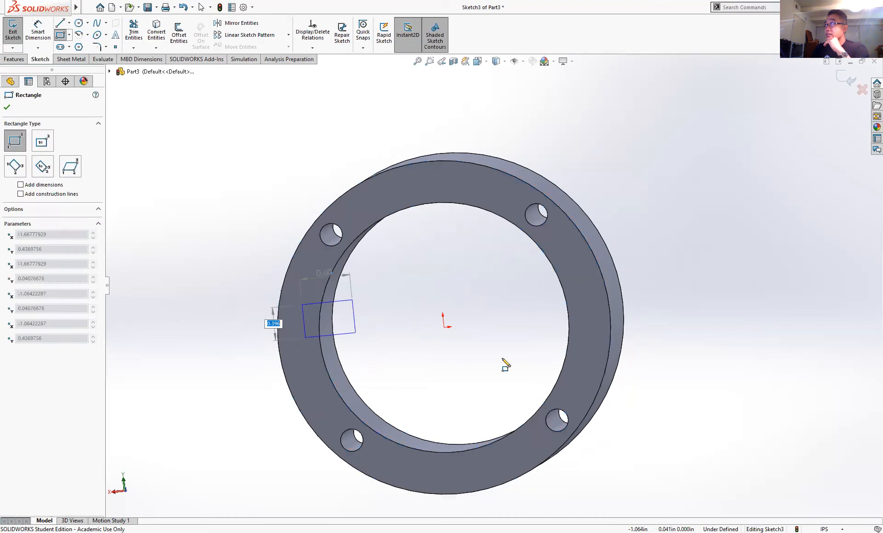
left_click(590, 351)
Draw infinite-length horizontal and vertical construction centerlines through the origin.
middle_click_drag(442, 416, 471, 343)
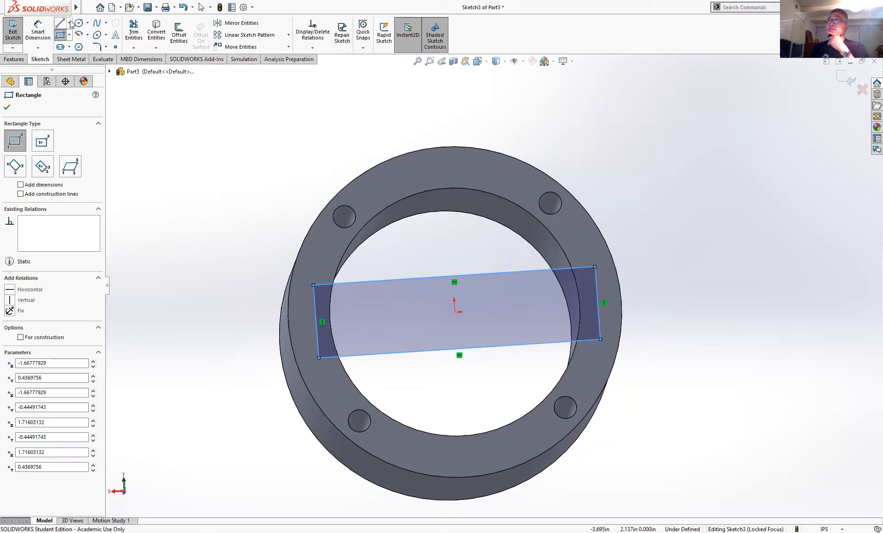
left_click(70, 23)
left_click(75, 44)
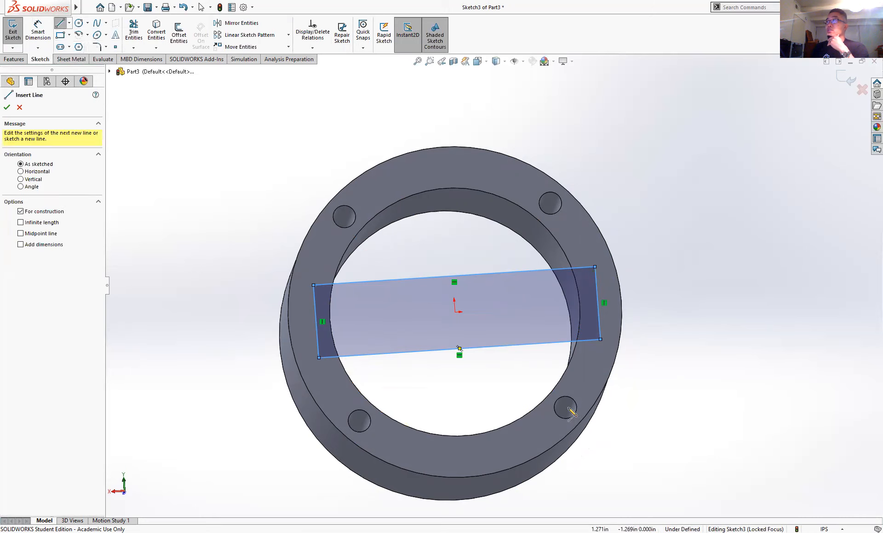
left_click(20, 223)
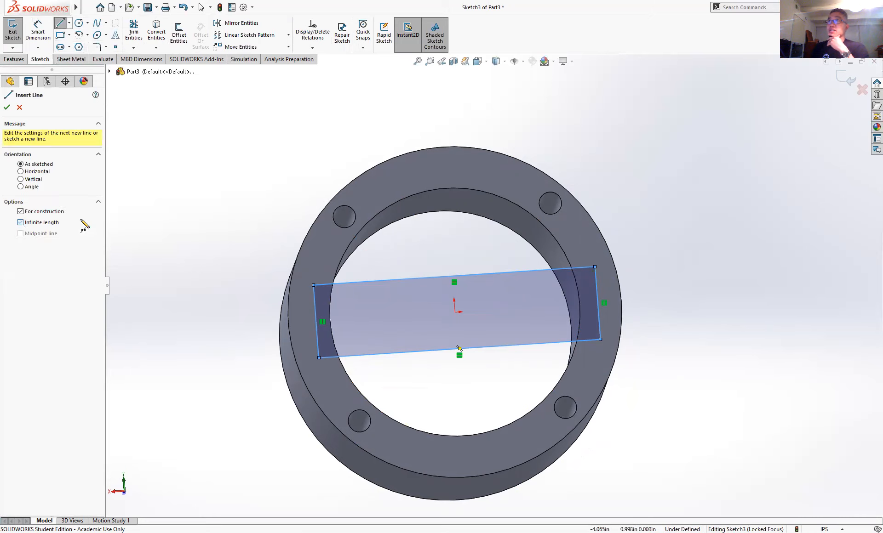
left_click(455, 312)
left_click(505, 309)
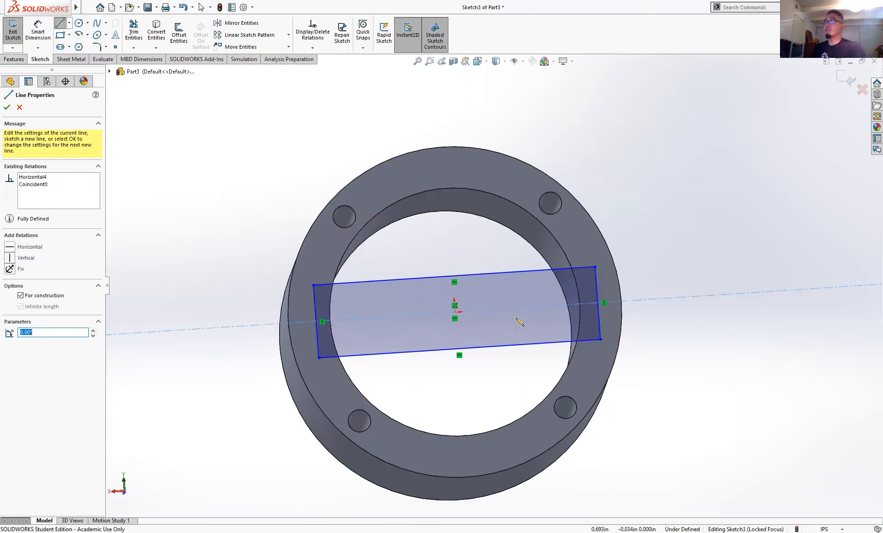
left_click(455, 312)
left_click(450, 238)
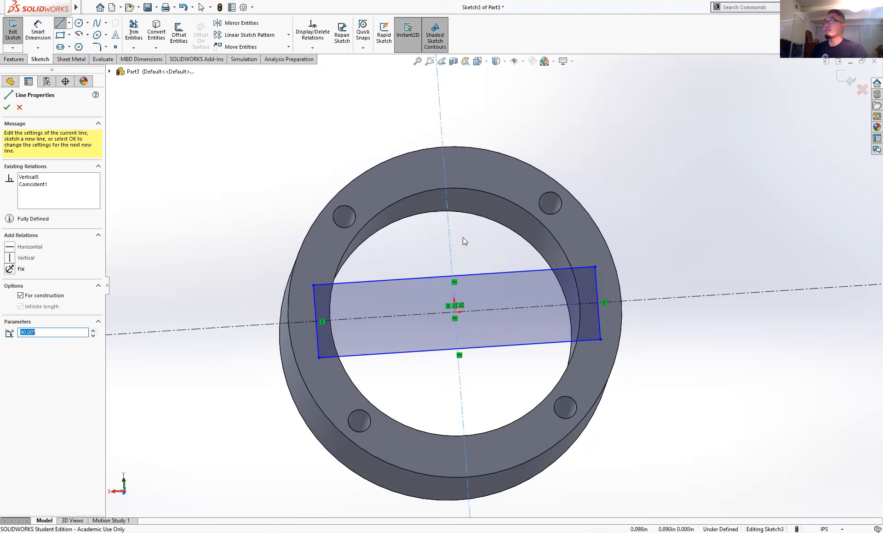
key("Escape")
Make the midpoint of the rectangle's upper edge coincident with the vertical centerline.
middle_click_drag(467, 251, 466, 270)
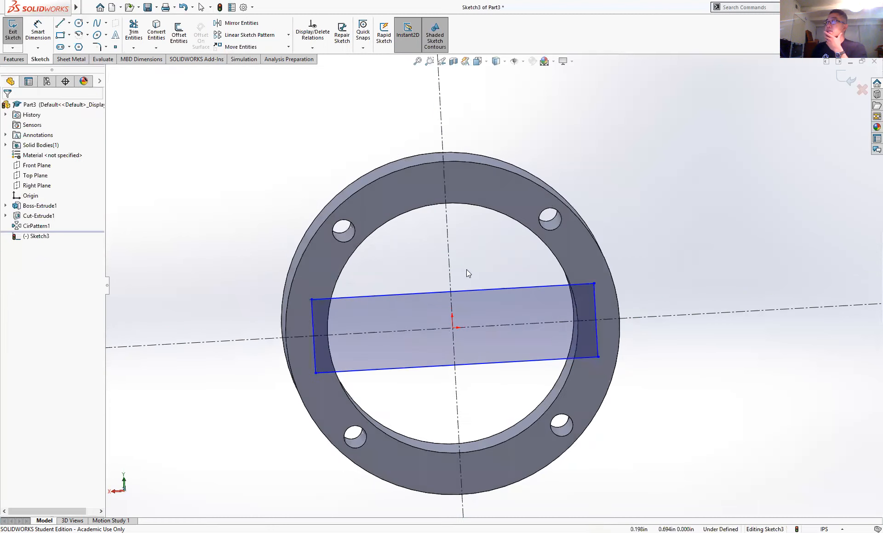
left_click(491, 289)
right_click(490, 288)
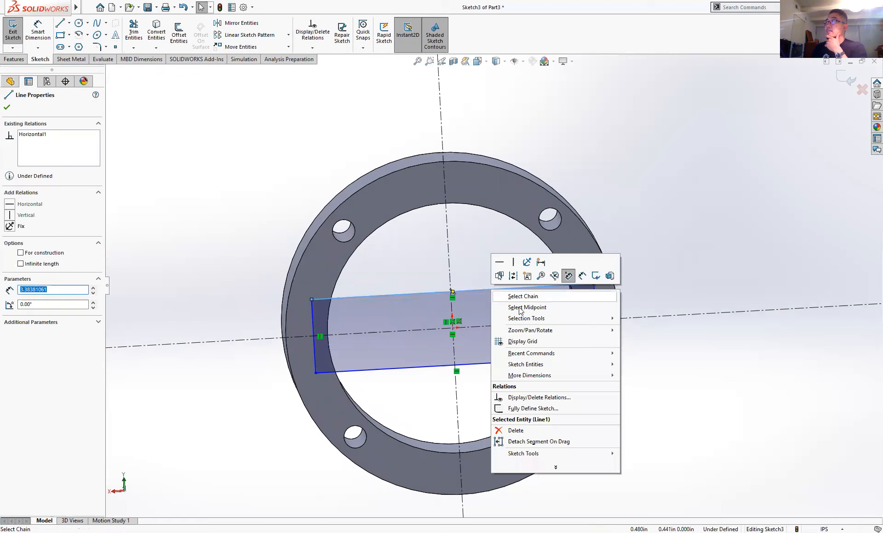
left_click(511, 297)
key("Escape")
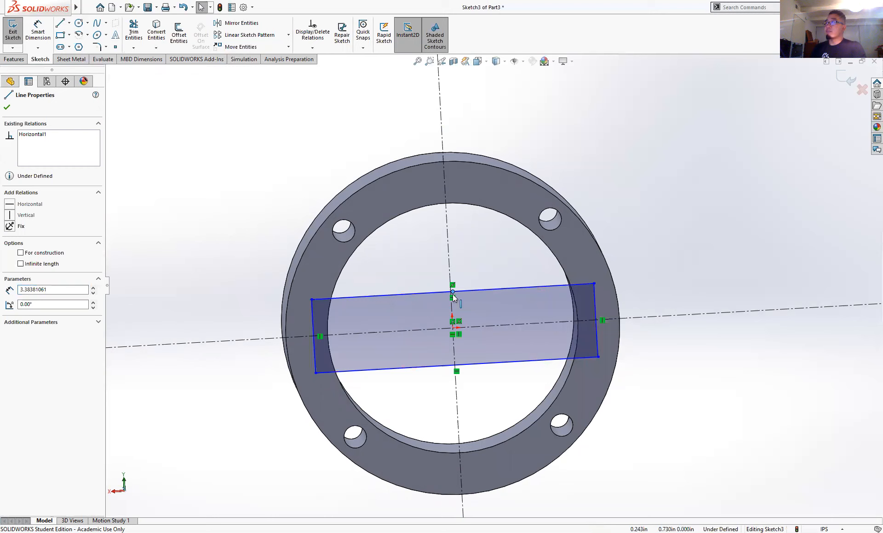
left_click(452, 290)
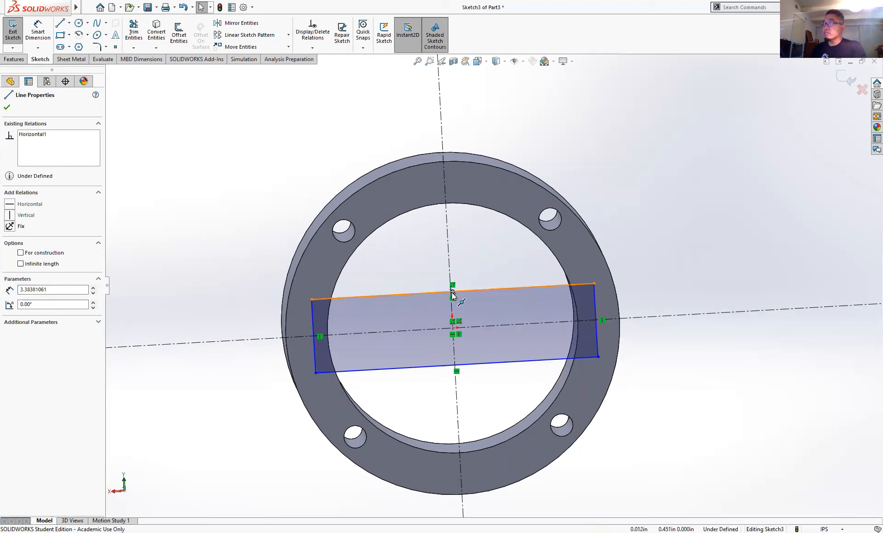
scroll(452, 295, "up", 3)
scroll(477, 280, "down", 8)
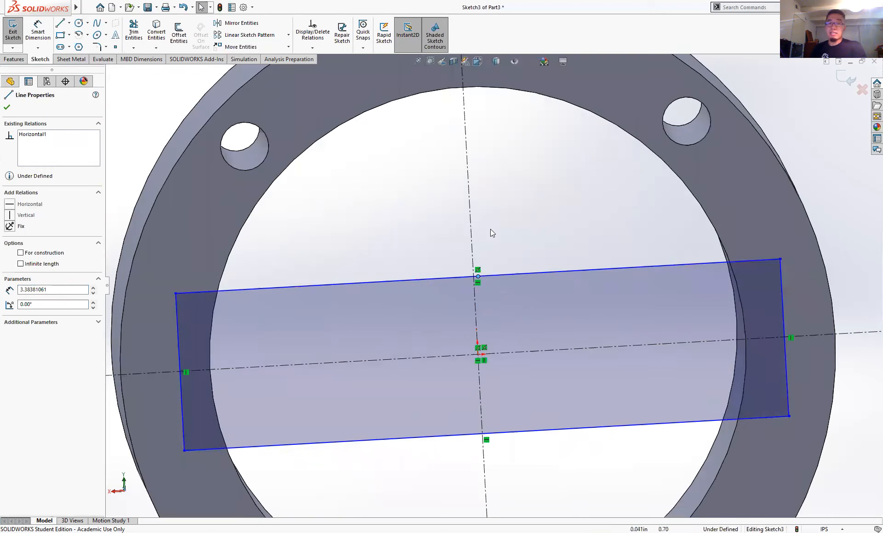
left_click(470, 222)
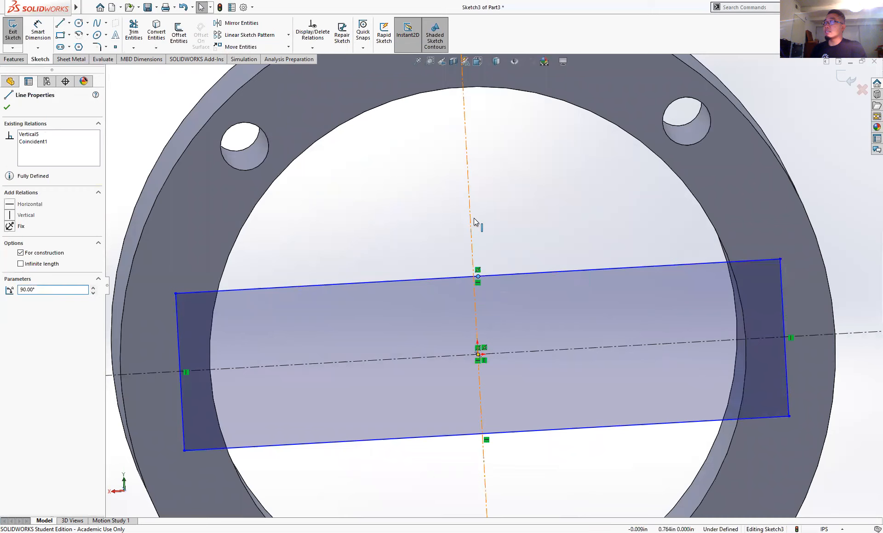
left_click(468, 224, "ctrl")
left_click(10, 256)
left_click(436, 221)
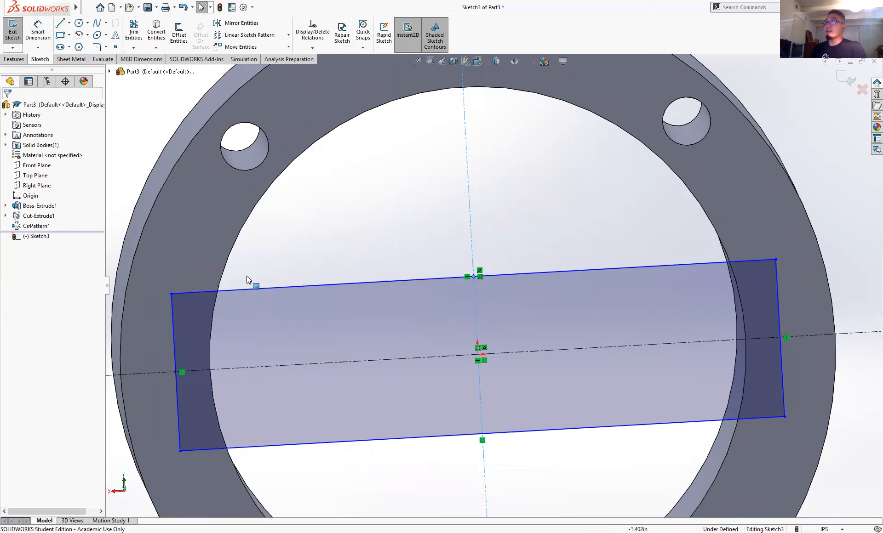
Shift the rectangle's left edge inward and make its midpoint coincident with the horizontal centerline.
mouse_move(170, 311)
left_mouse_down()
mouse_move(325, 310)
mouse_move(172, 322)
left_mouse_up()
left_click_drag(233, 321, 225, 320)
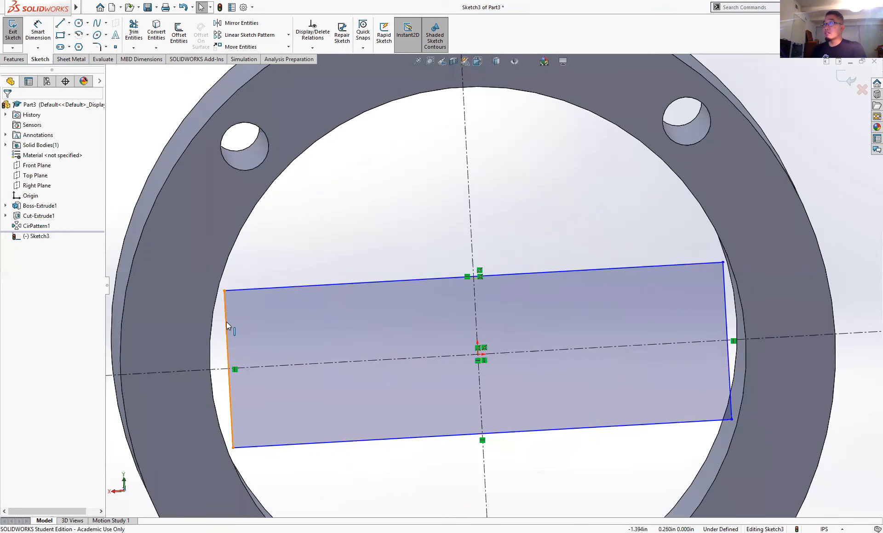
right_click(226, 322)
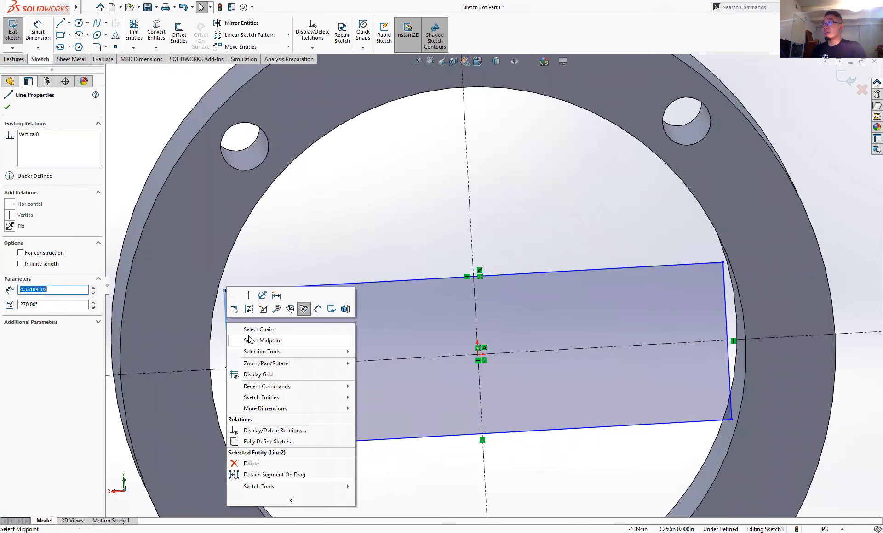
left_click(248, 340)
left_click(266, 364)
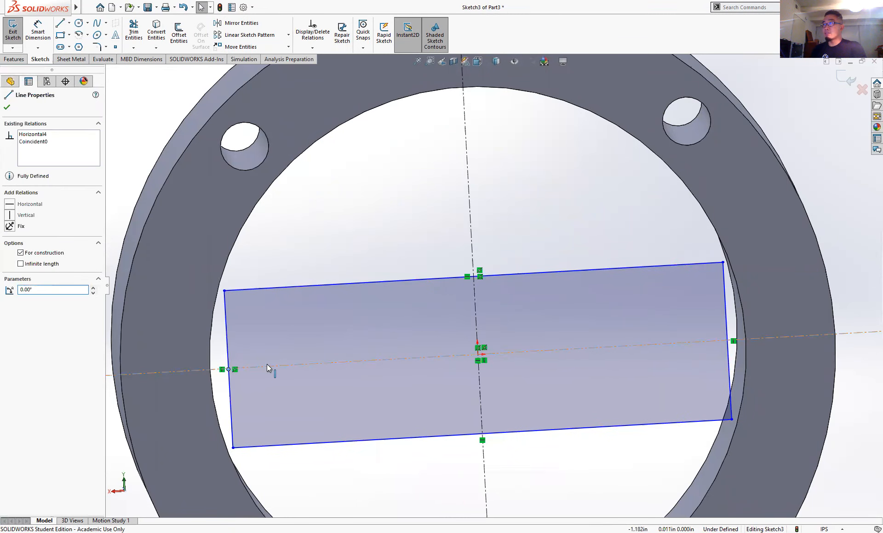
left_click(301, 364, "ctrl")
left_click(9, 256)
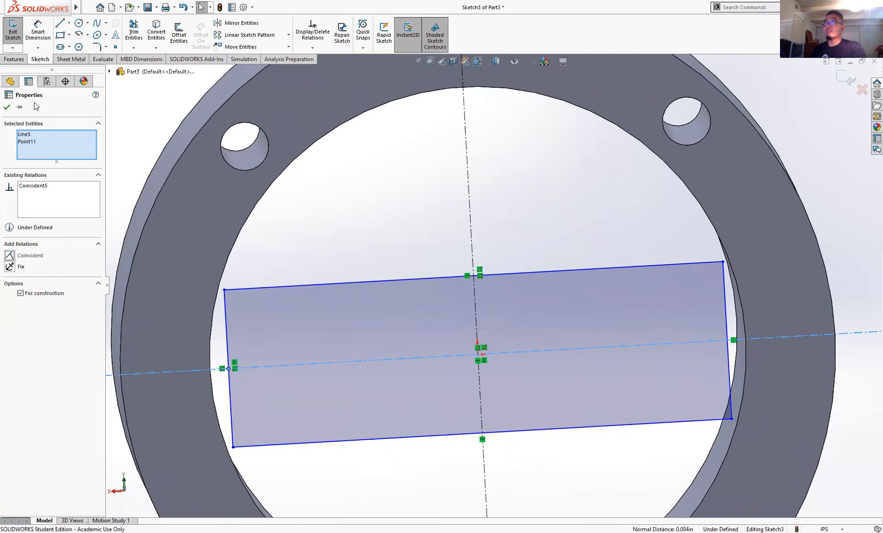
left_click(7, 109)
Stretch the rectangle back over the ring's face by its lower-right corner and dimension its width to 3.4 in.
left_click_drag(731, 419, 784, 419)
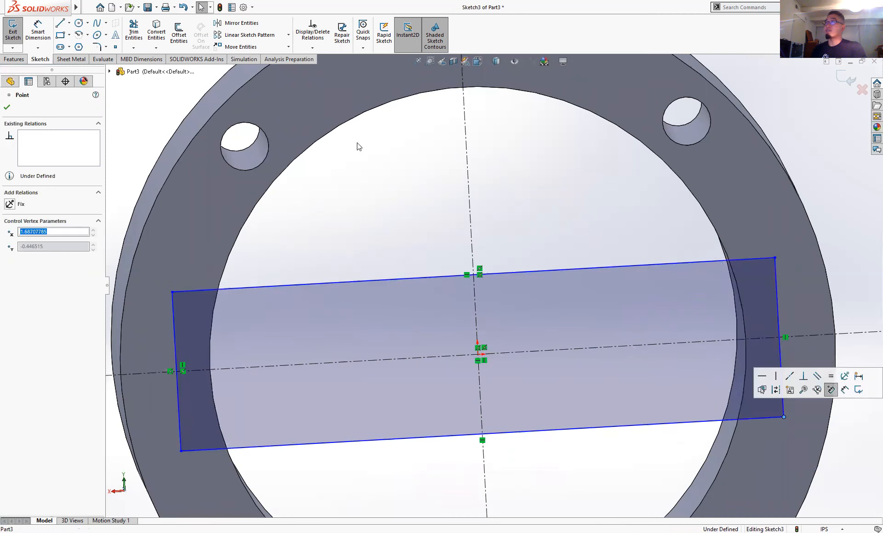
key("f")
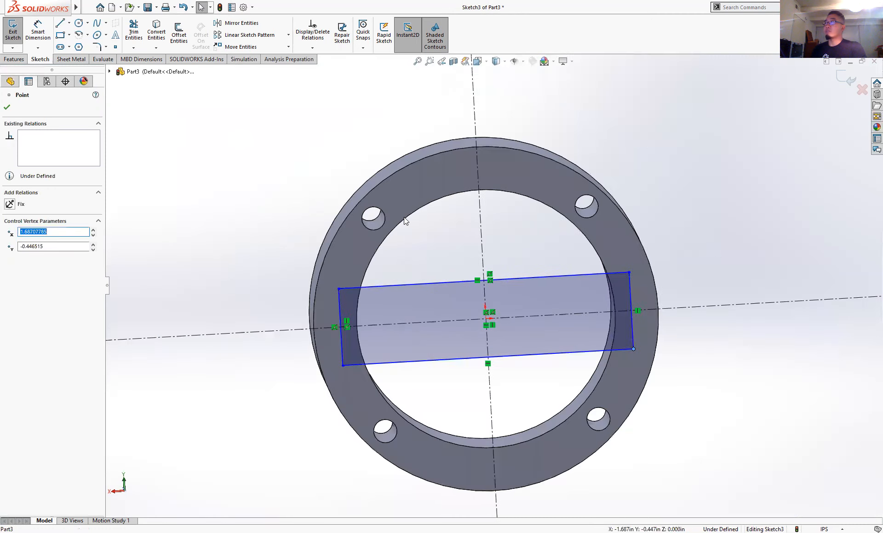
left_click(39, 29)
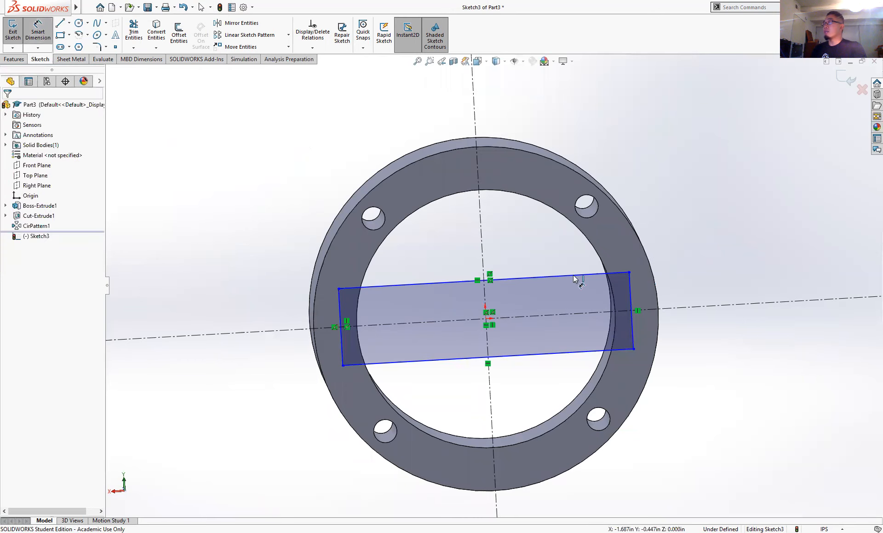
left_click(535, 279)
left_click(530, 251)
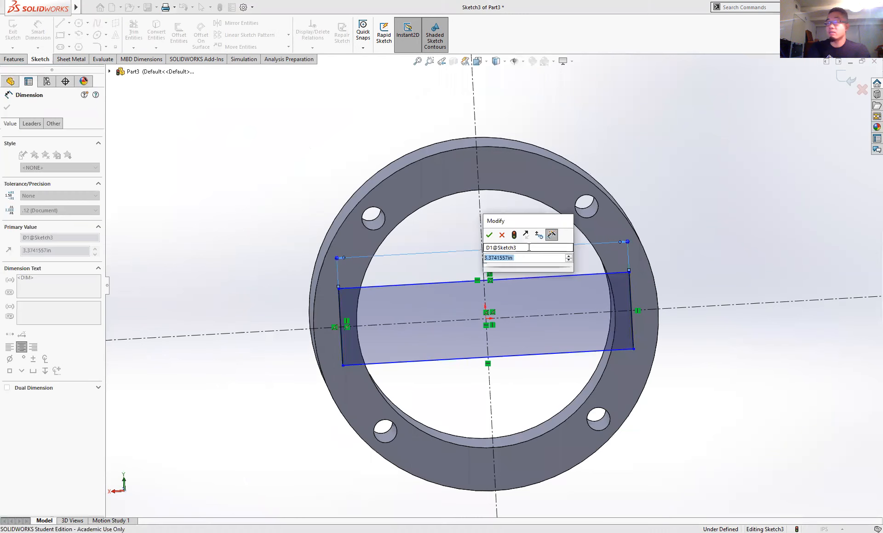
type("3")
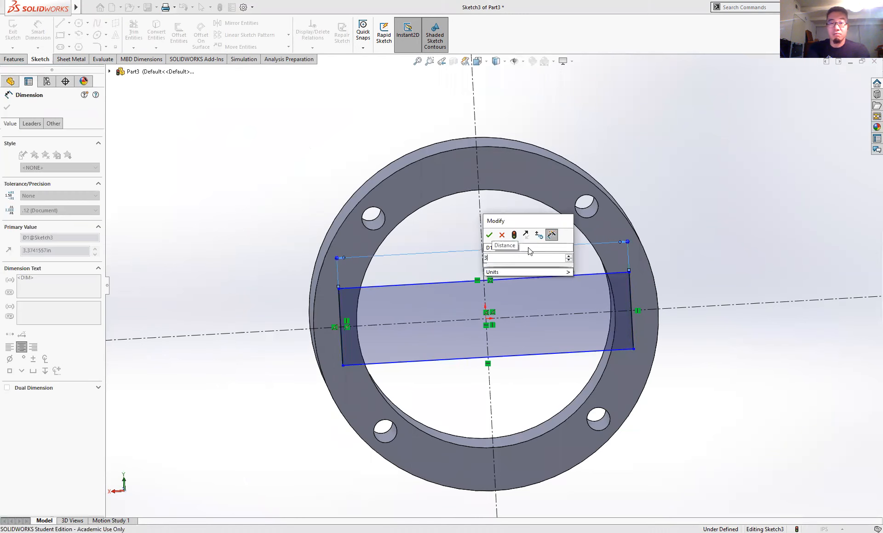
type(".4")
key("Return")
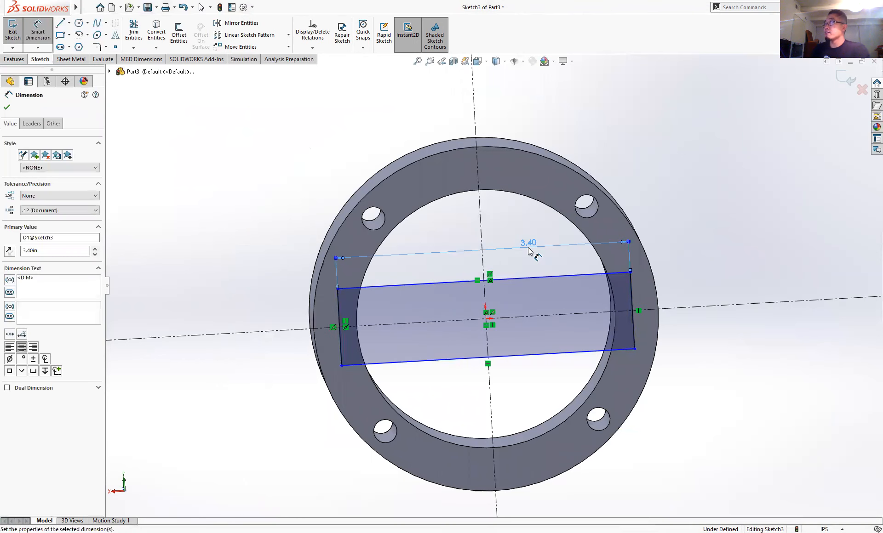
Dimension the rectangle's height on the ring face to 0.75 in.
left_click(695, 289)
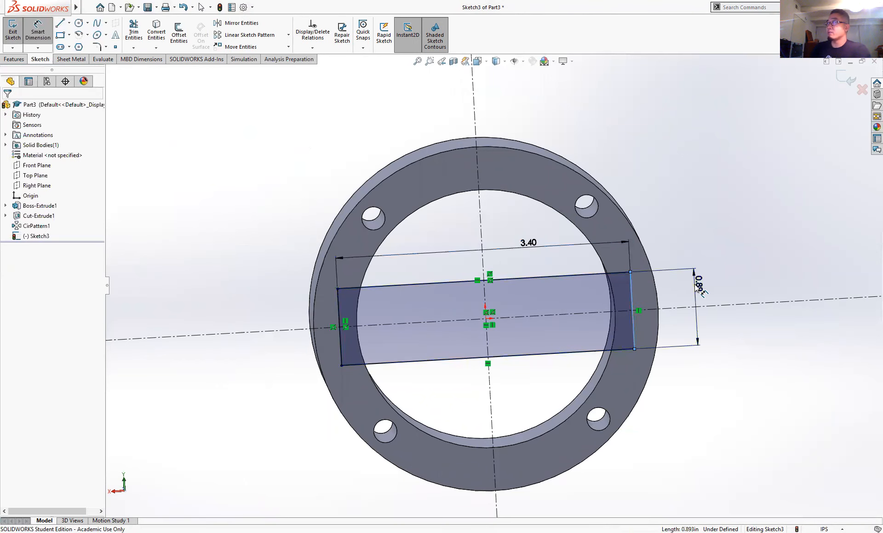
left_click(696, 286)
type(".75")
key("Return")
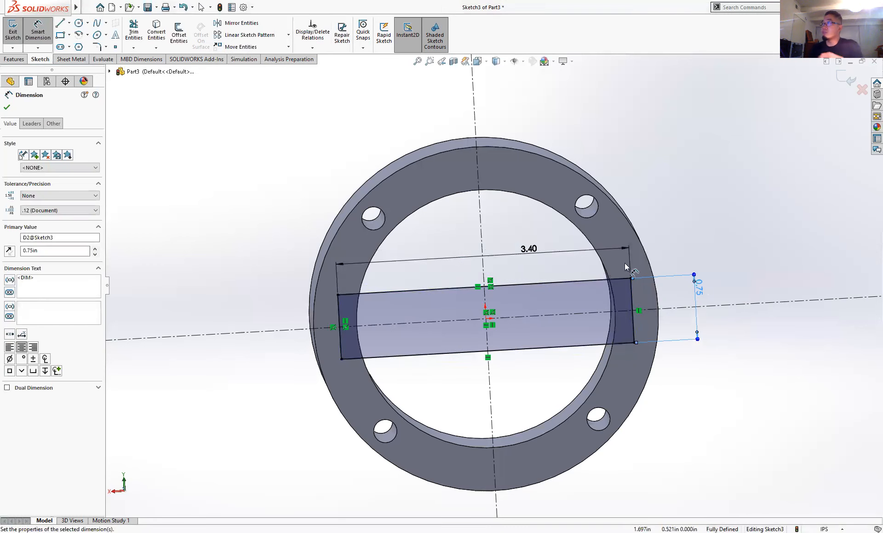
Cut the 3.4 by 0.75 in rectangle through the ring with an Extruded Cut set to Through All.
mouse_move(565, 324)
middle_mouse_down()
mouse_move(584, 340)
mouse_move(562, 323)
mouse_move(536, 341)
middle_mouse_up()
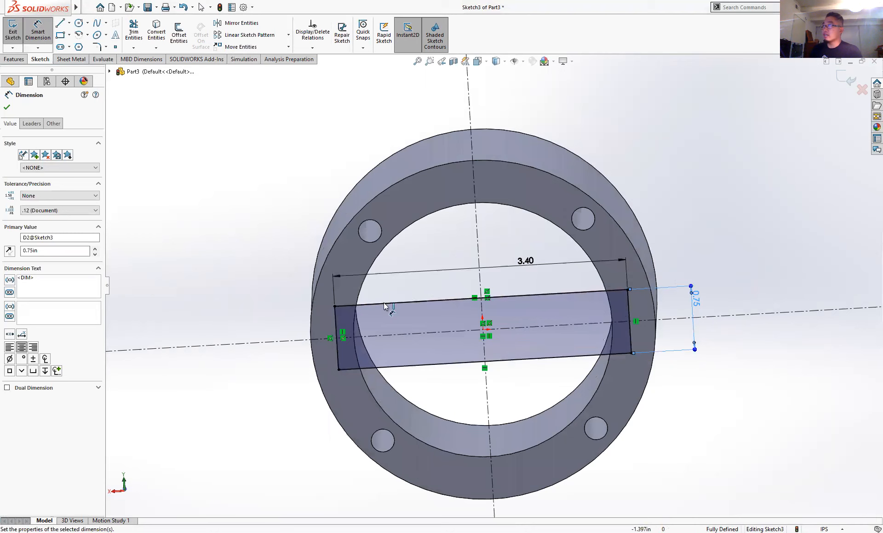
key("c")
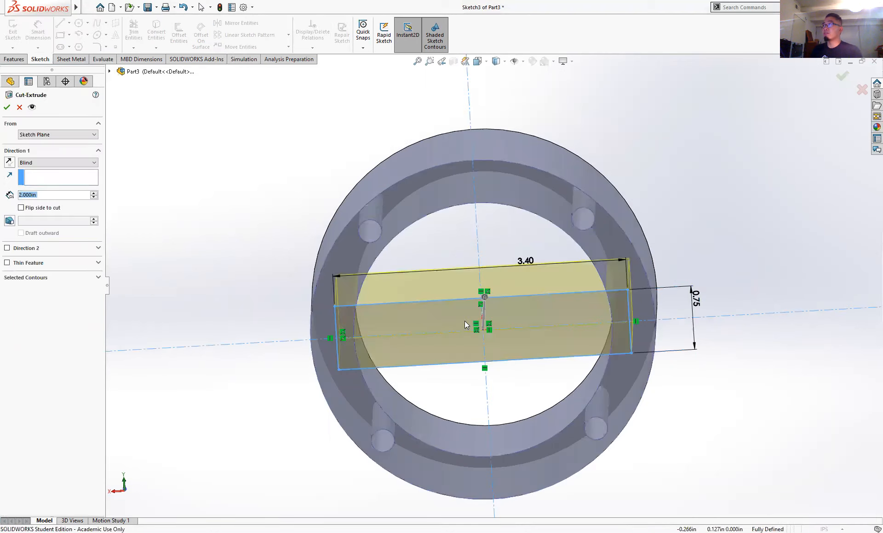
left_click(43, 164)
left_click(42, 178)
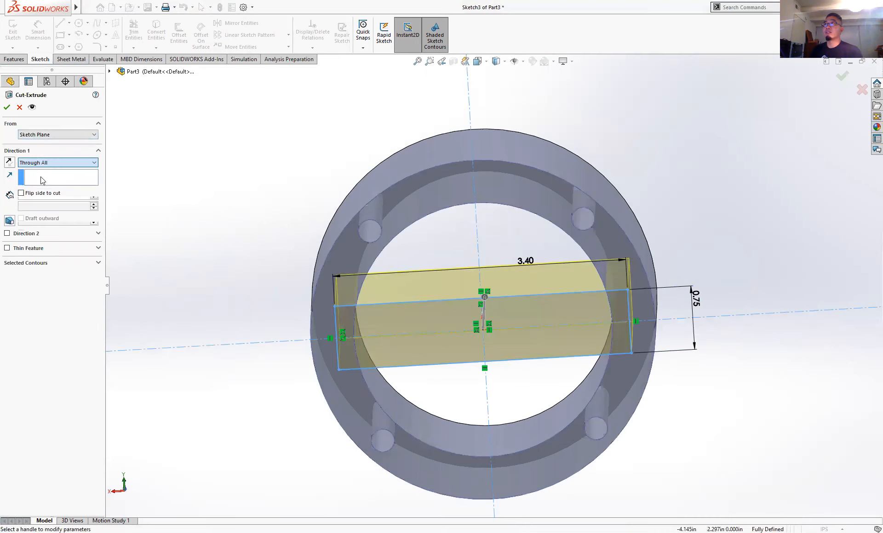
key("Return")
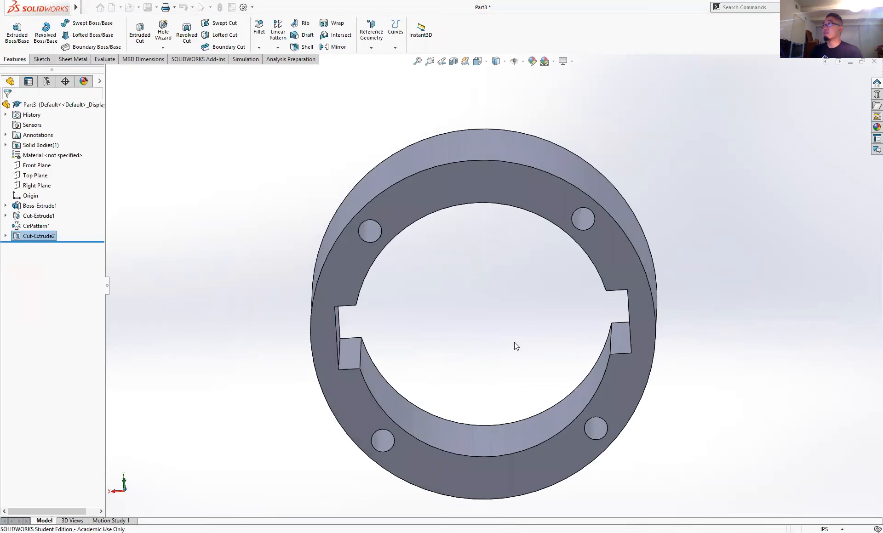
mouse_move(518, 345)
middle_mouse_down()
mouse_move(620, 313)
mouse_move(764, 301)
mouse_move(499, 336)
mouse_move(512, 336)
middle_mouse_up()
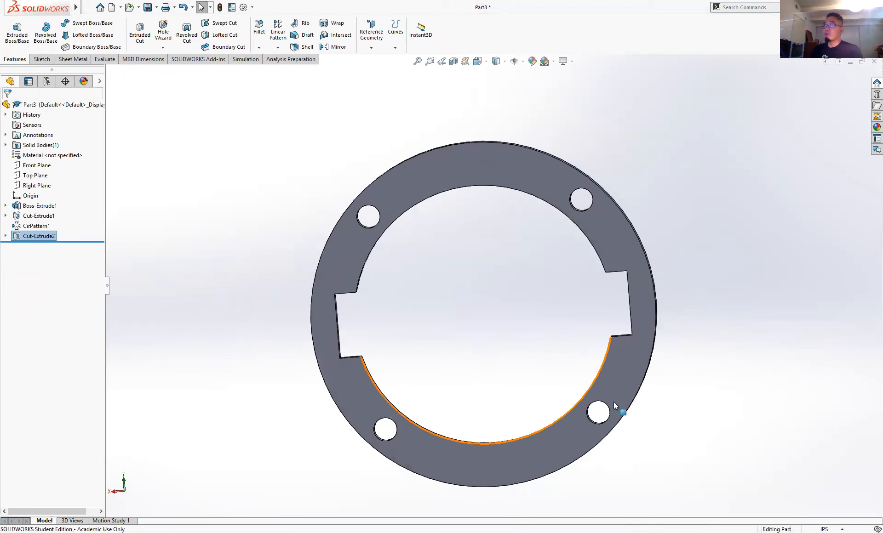
middle_click_drag(563, 403, 619, 392)
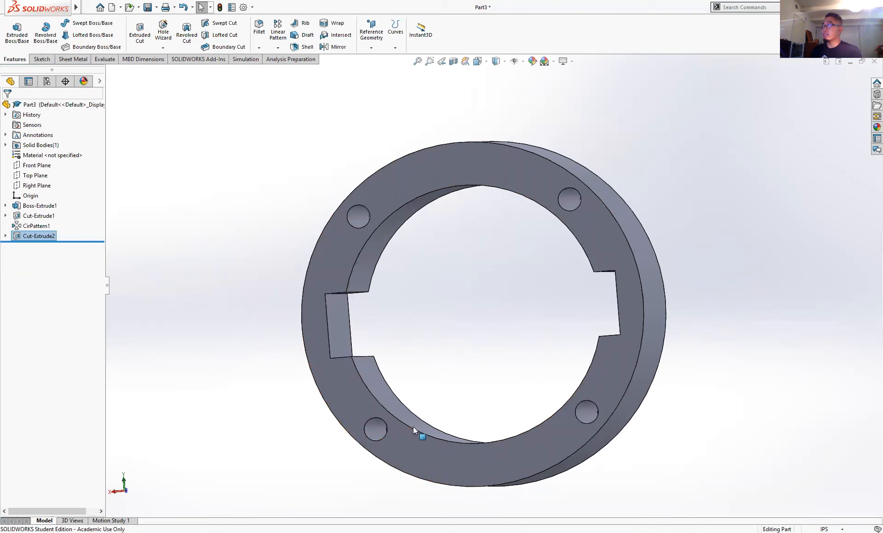
middle_click_drag(480, 255, 490, 376)
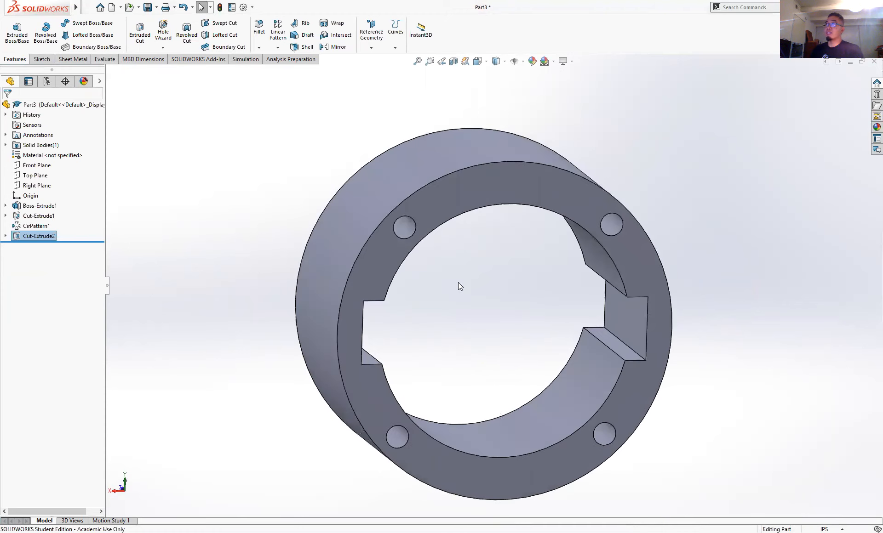
Save the notched ring part as Stator in the Motor folder.
mouse_move(23, 4)
left_click(94, 8)
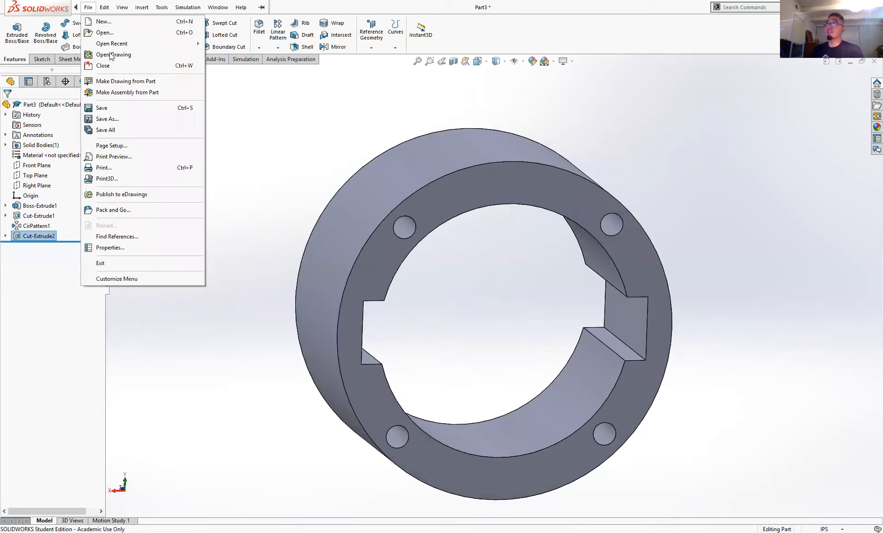
left_click(103, 108)
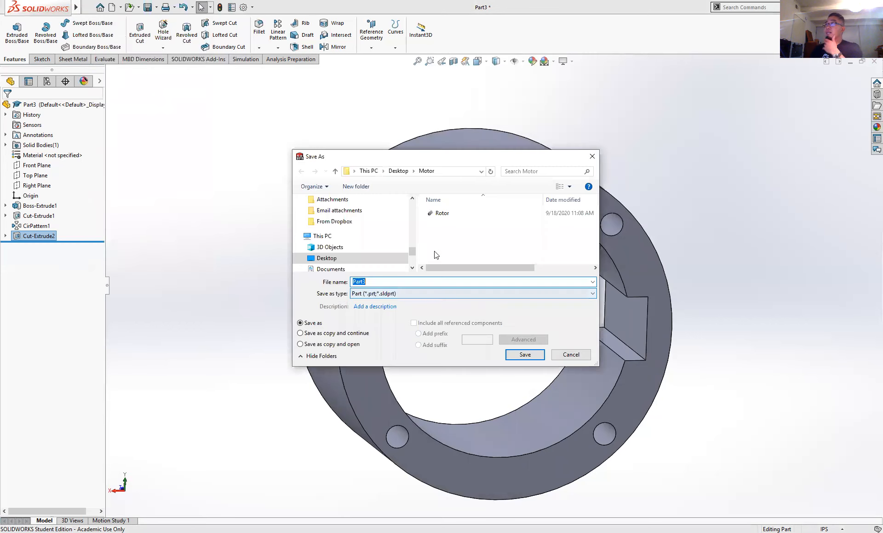
type("Sta")
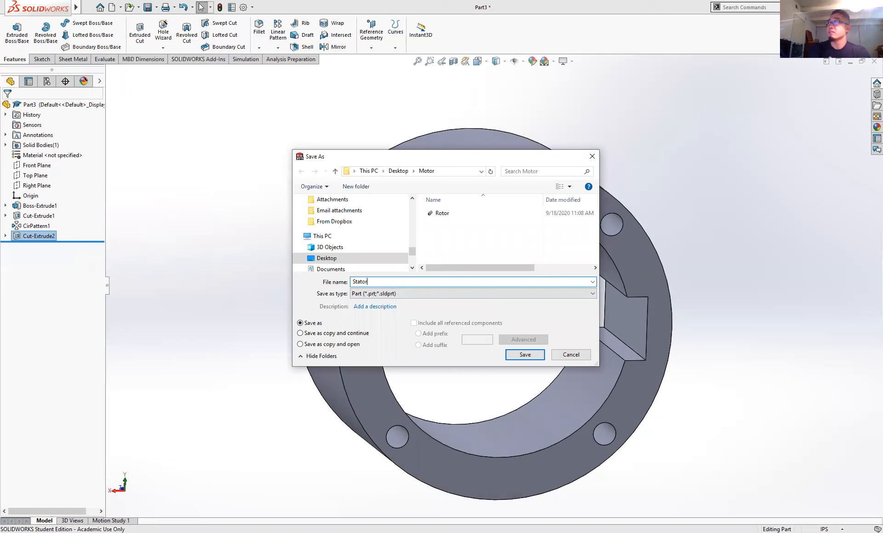
type("tor")
key("Return")
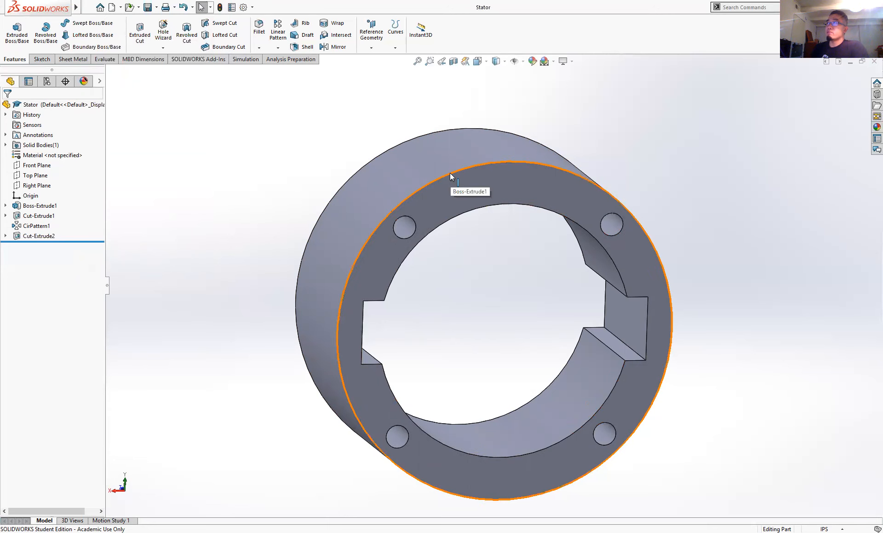
Measure the diameter of the stator's outer circular edge.
left_click(102, 59)
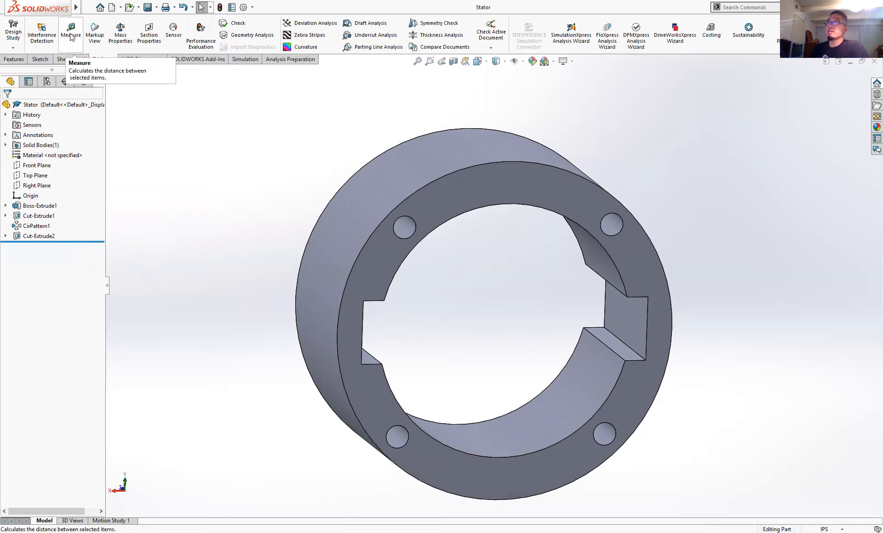
left_click(441, 180)
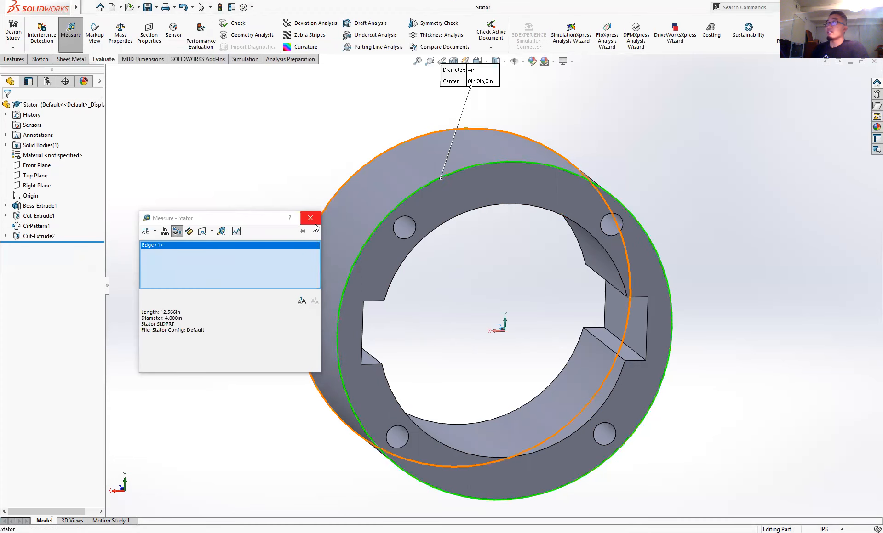
left_click(310, 218)
Create a new part document.
mouse_move(51, 7)
left_click(88, 7)
left_click(97, 23)
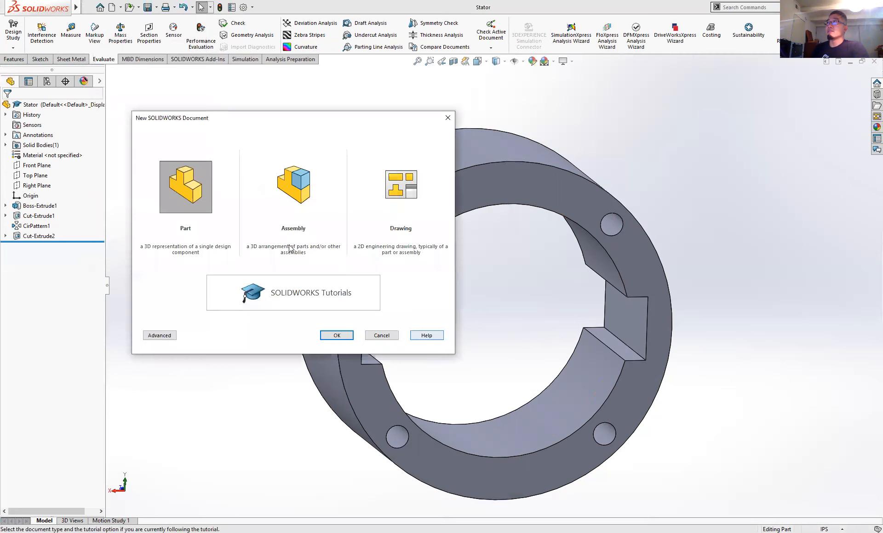
left_click(344, 338)
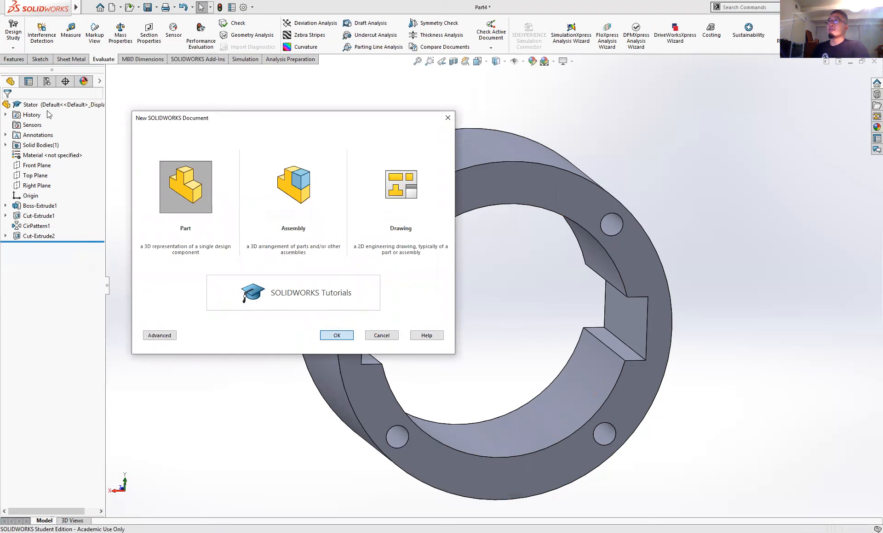
Sketch a circle centred on the origin on the Front Plane and dimension its diameter to 4 in.
left_click(36, 155)
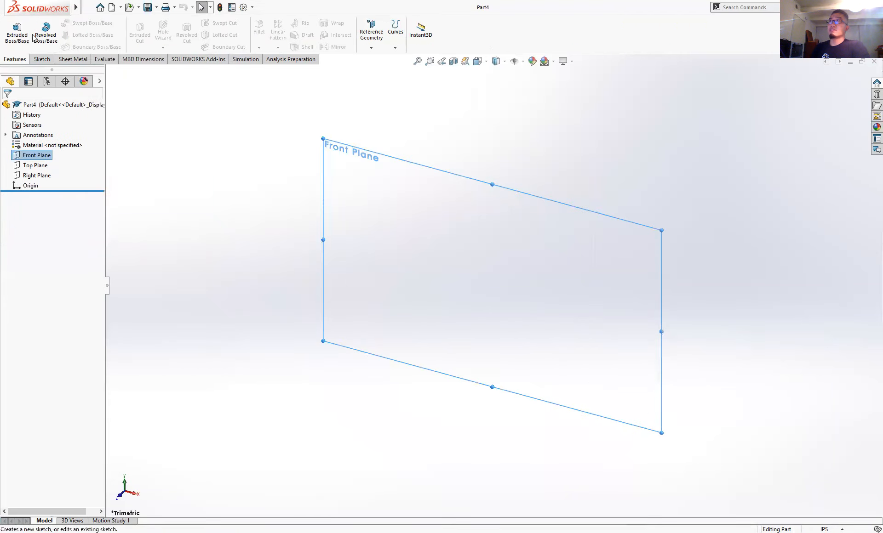
left_click(27, 33)
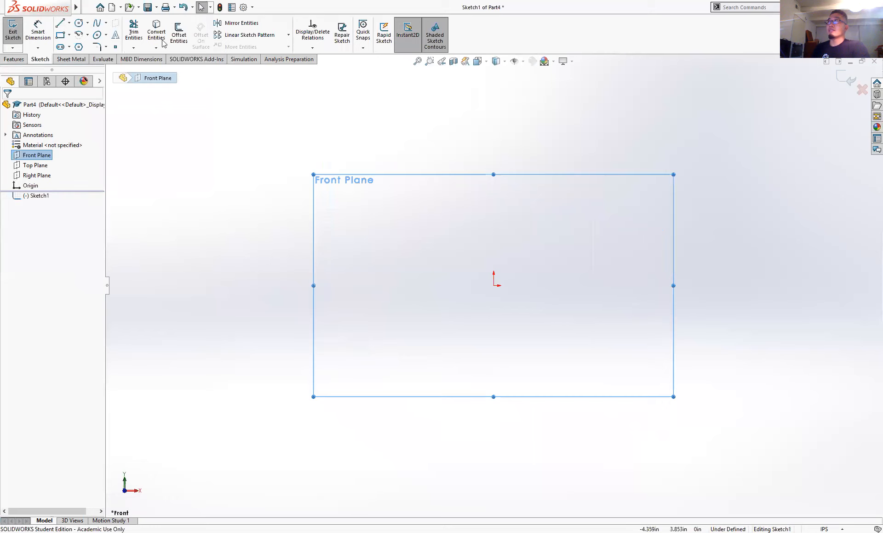
left_click(79, 22)
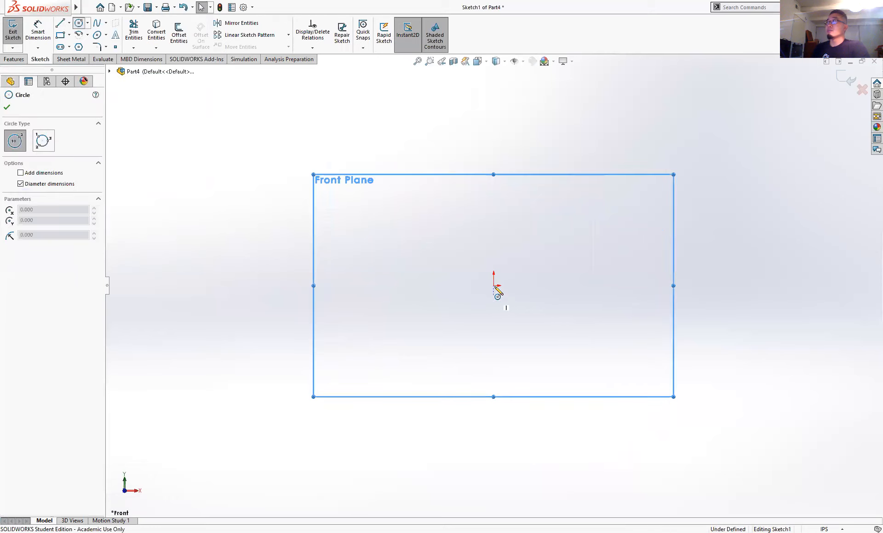
left_click(494, 286)
left_click(618, 223)
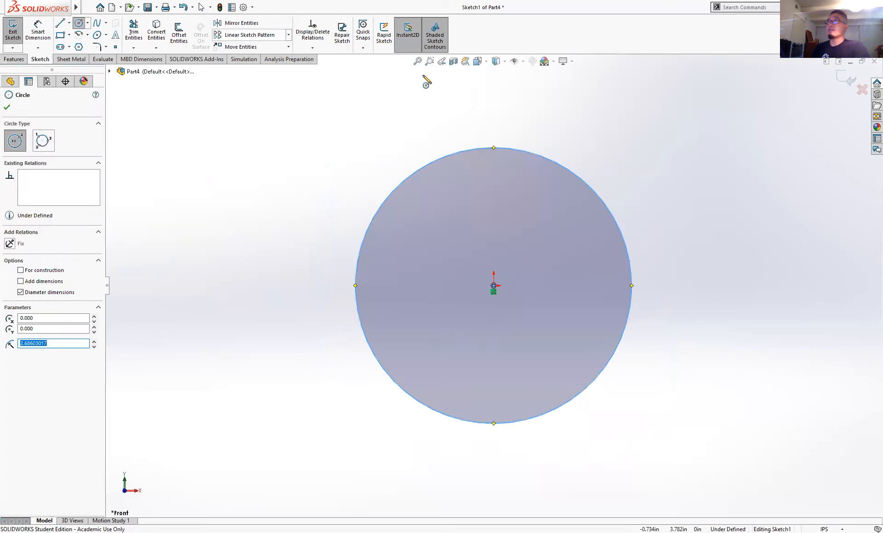
left_click(36, 33)
left_click(445, 153)
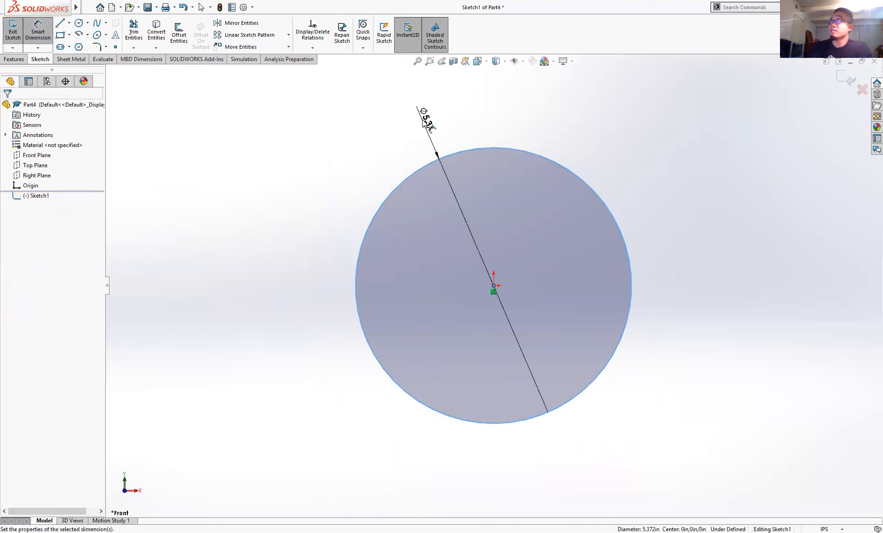
left_click(423, 116)
type("4")
key("Return")
Add a concentric inner circle at the origin and dimension its diameter to 1 in.
left_click(79, 23)
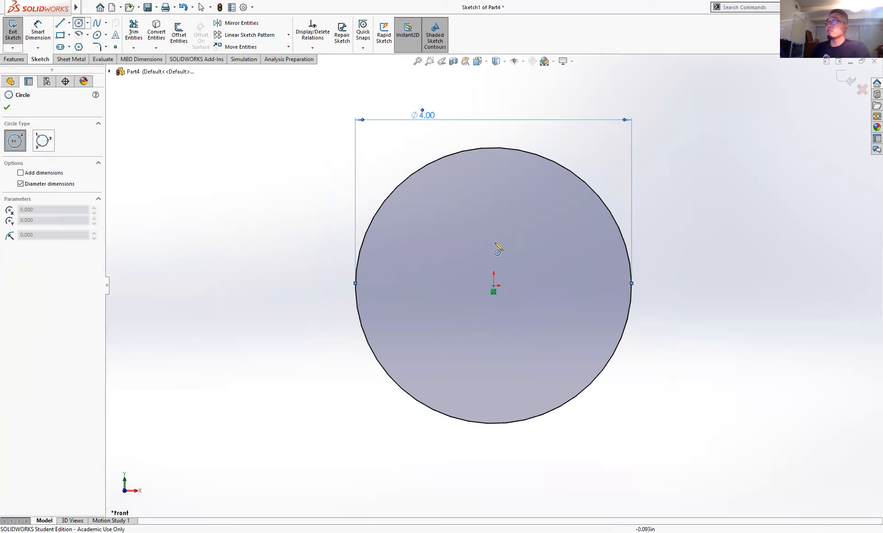
left_click(494, 285)
left_click(525, 285)
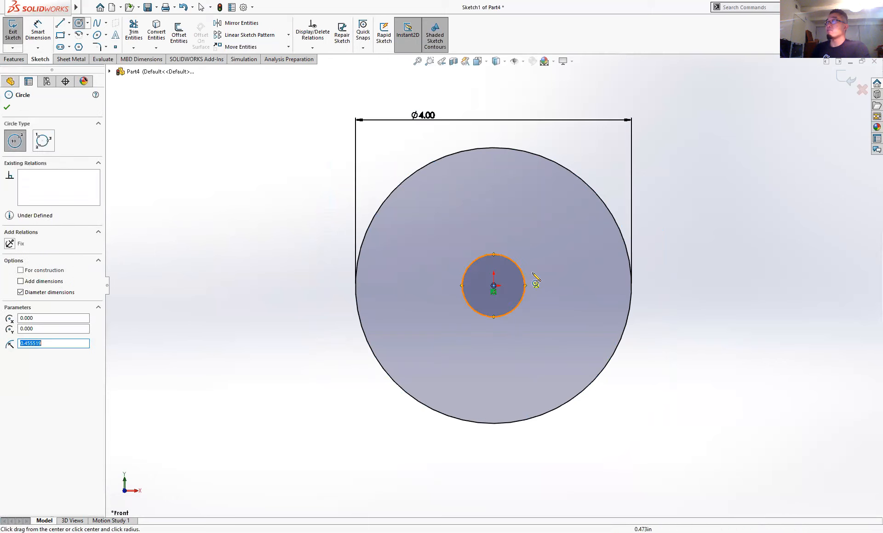
left_click(29, 40)
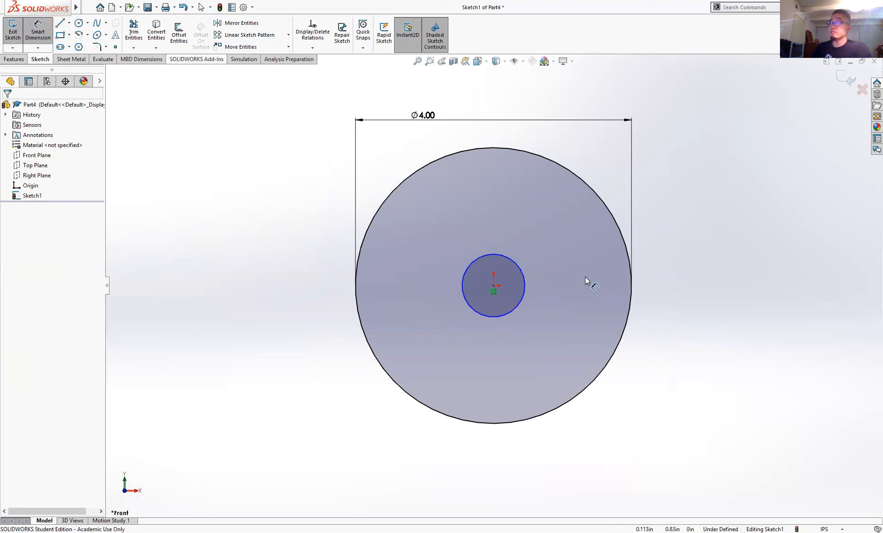
left_click(517, 260)
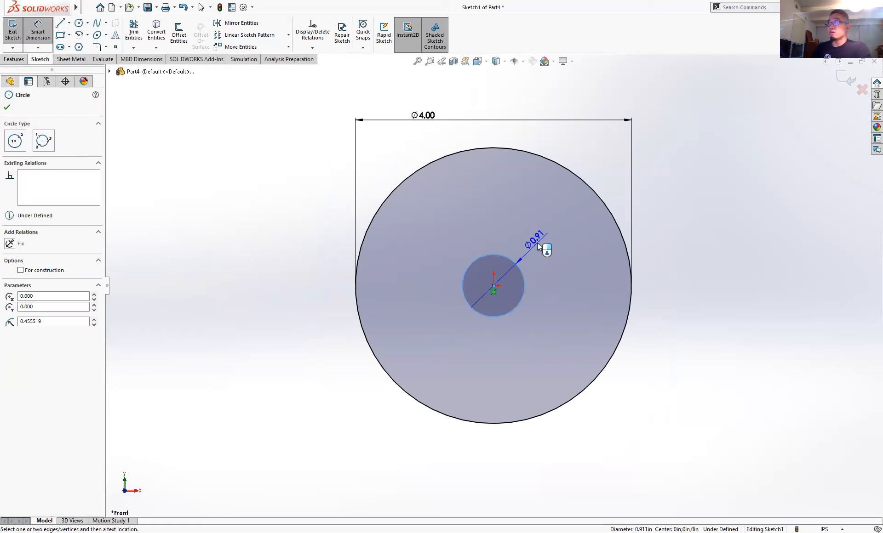
left_click(538, 247)
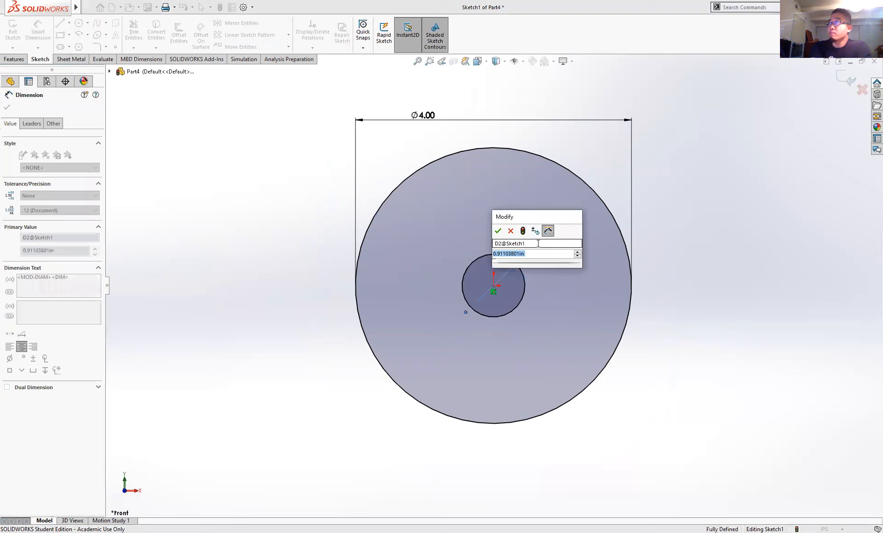
type("1")
key("Return")
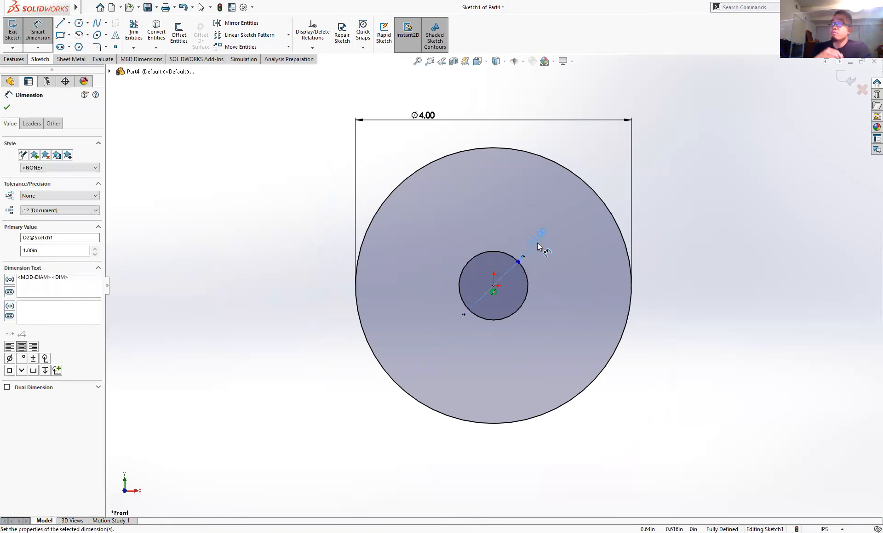
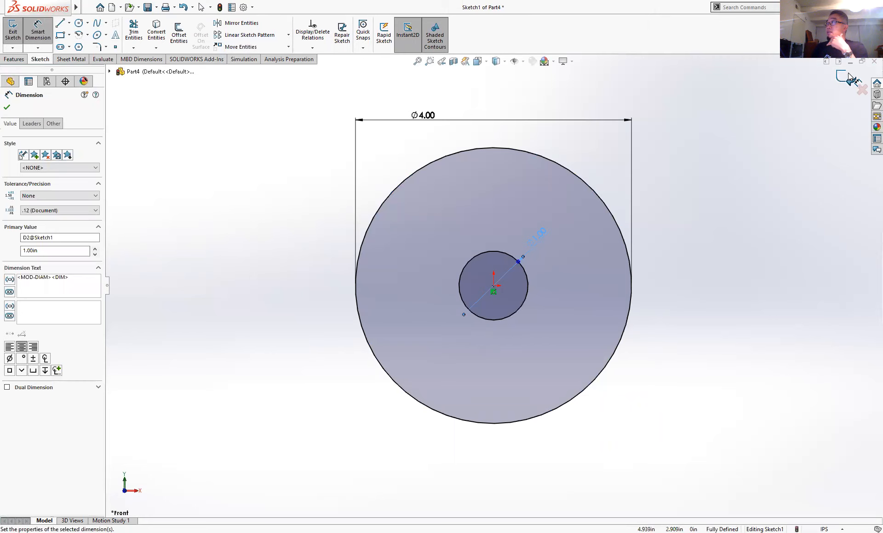
Extrude the two-circle profile as a Blind boss 0.25 in deep.
right_click_drag(666, 135, 498, 484)
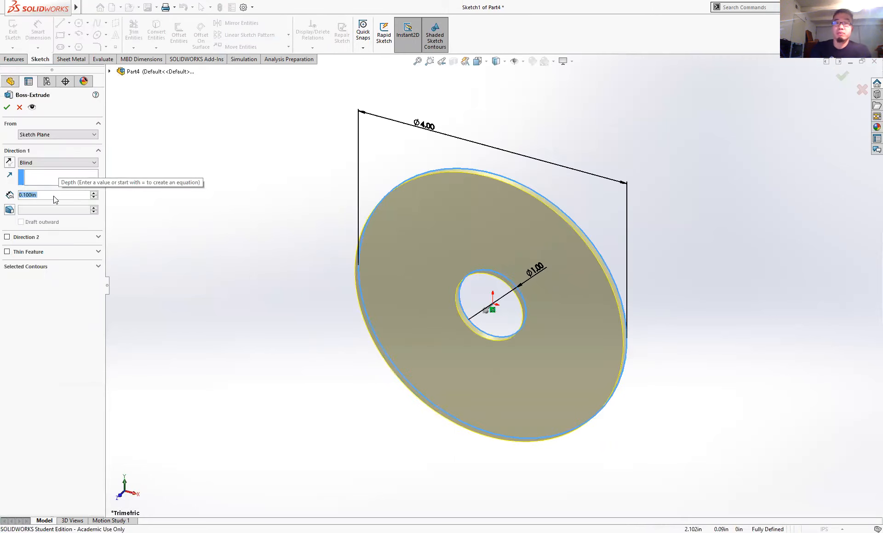
type("0.25")
key("Return")
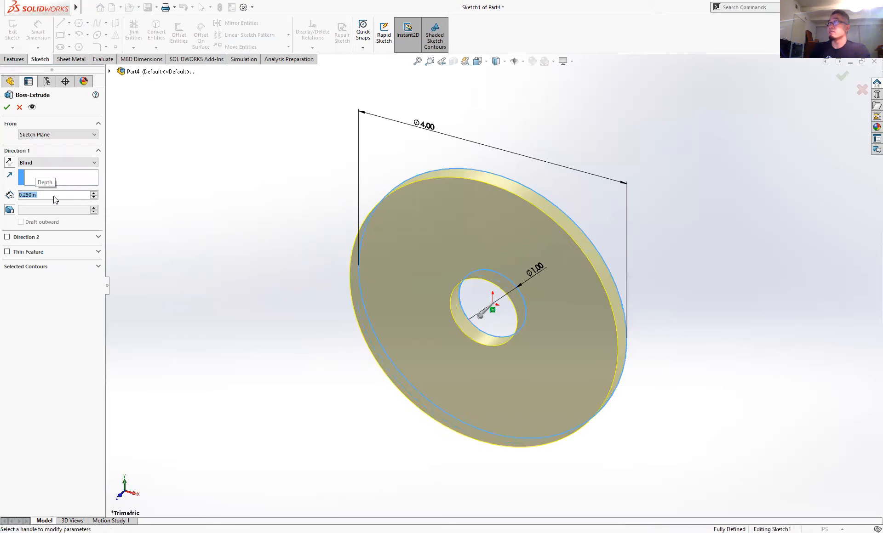
left_click(7, 107)
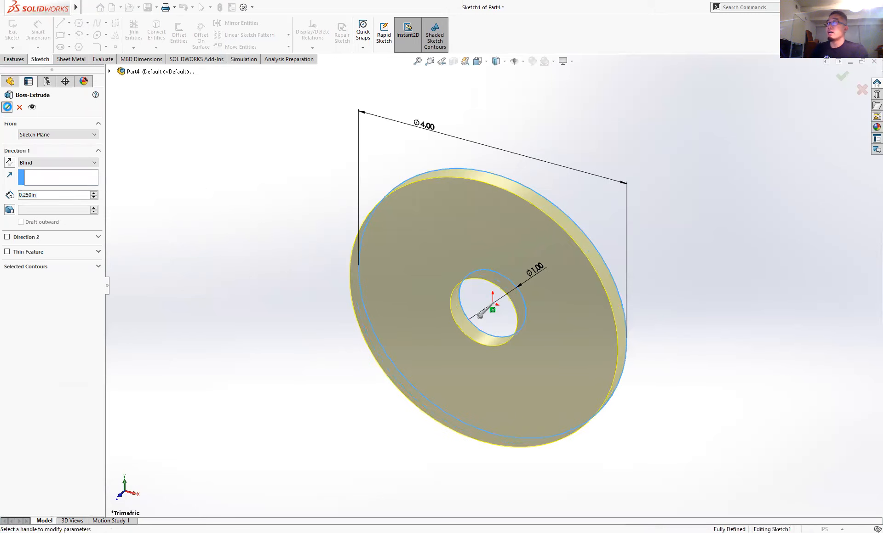
Sketch two horizontal rectangles on the disc's face, above and below the centre hole, the lower one about 1.69 by 0.15 in.
middle_click_drag(659, 277, 671, 196)
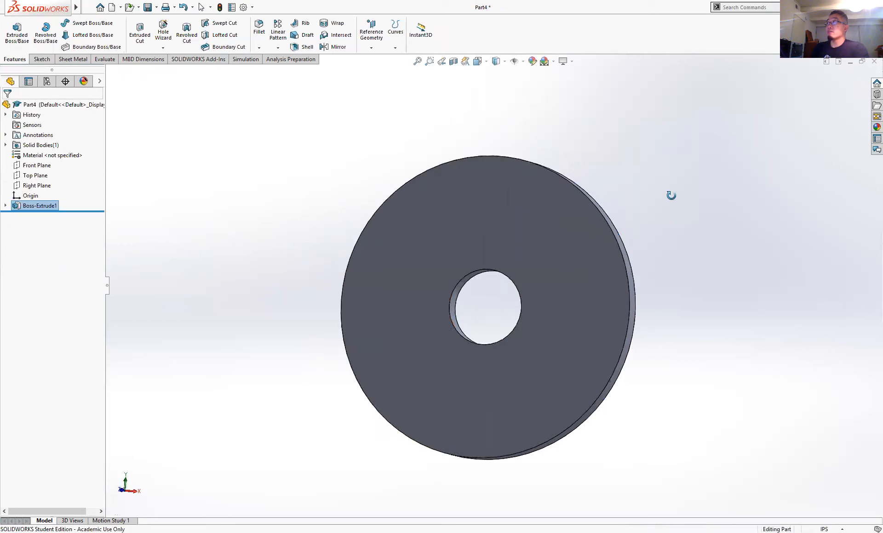
left_click(587, 261)
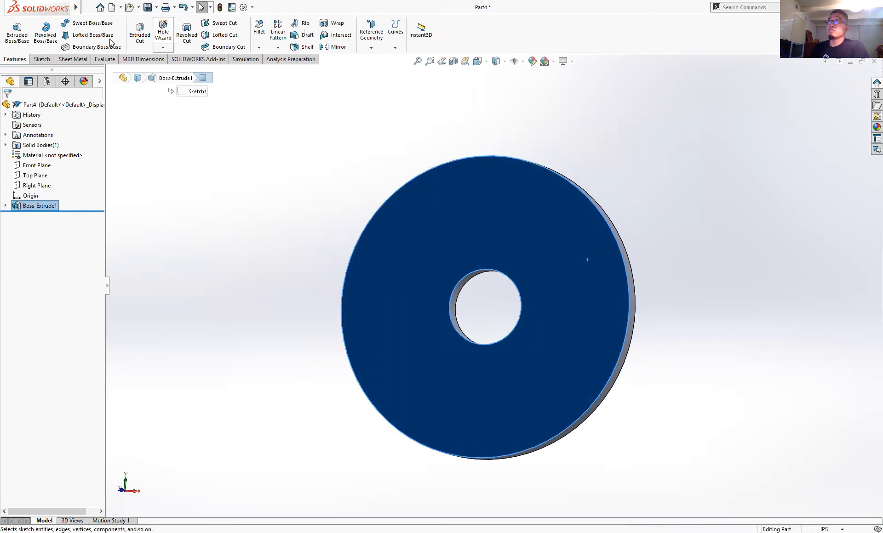
left_click(17, 33)
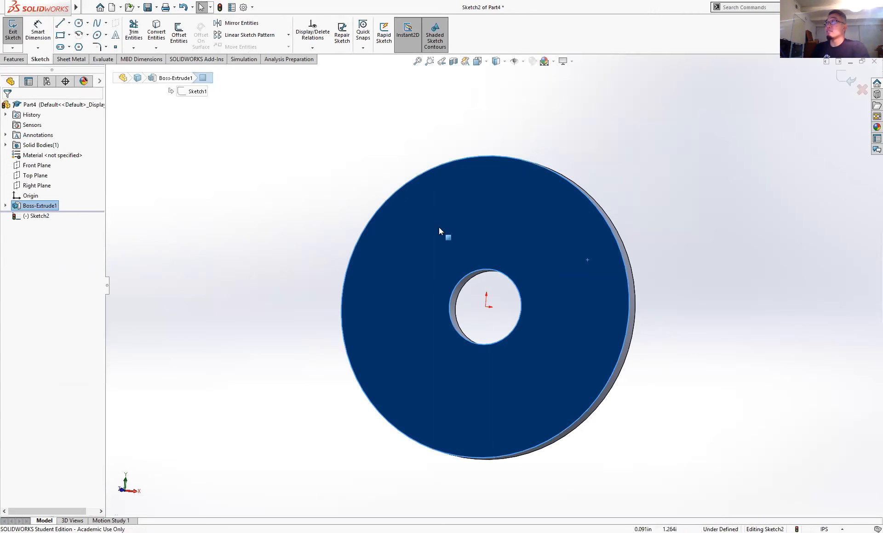
left_click(59, 36)
left_click(427, 237)
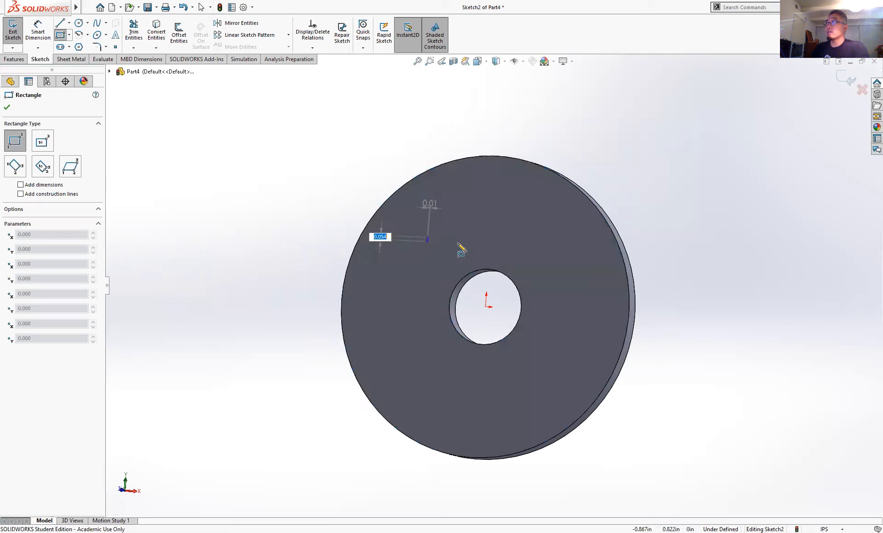
left_click(558, 255)
left_click(425, 358)
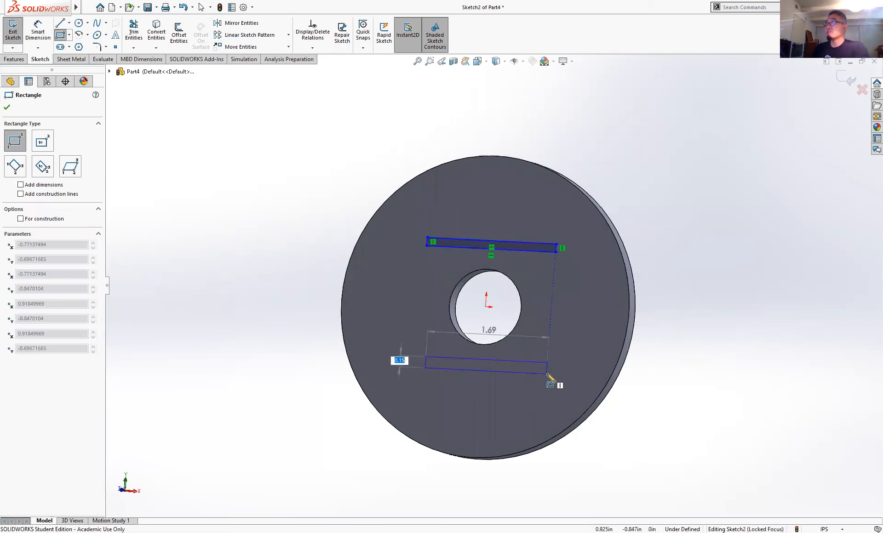
left_click(546, 374)
Extrude both rectangles as a Blind boss 0.25 in outward from the disc face, merged with the disc.
mouse_move(580, 317)
middle_mouse_down()
mouse_move(550, 327)
mouse_move(529, 275)
middle_mouse_up()
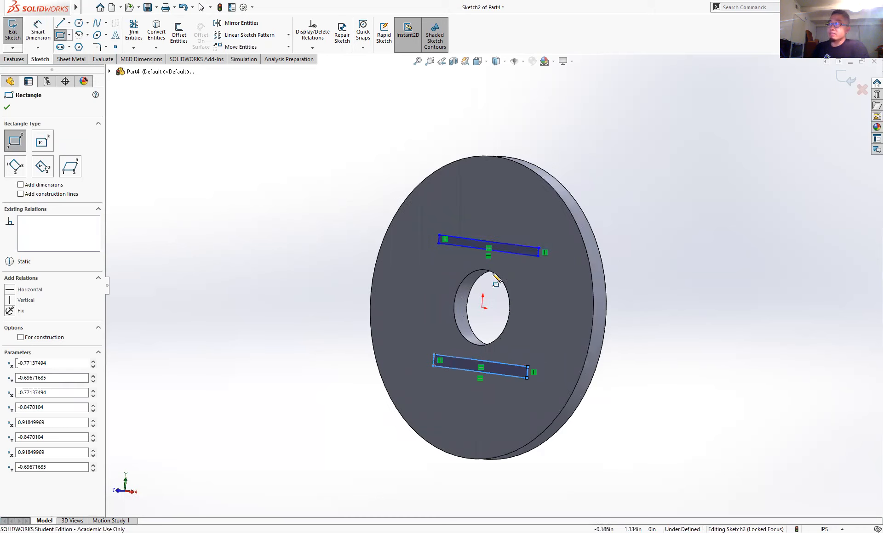
left_click(850, 81)
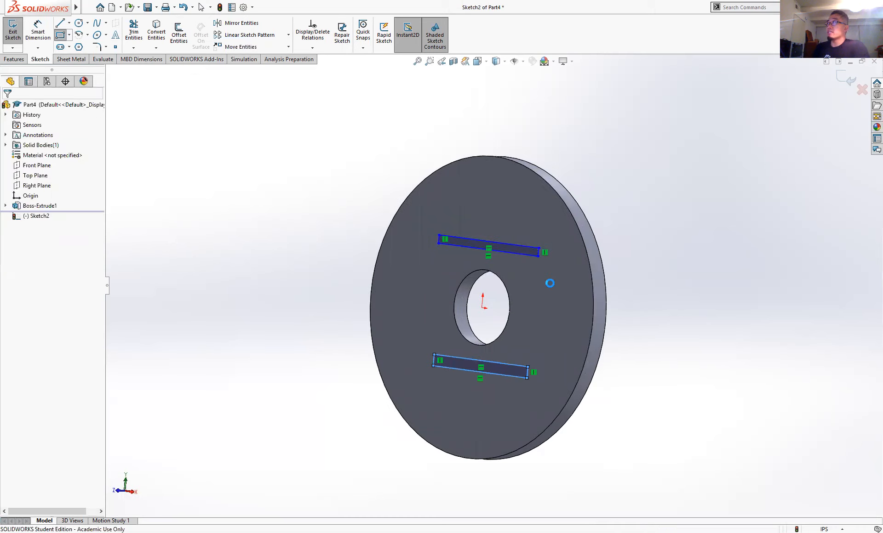
key("e")
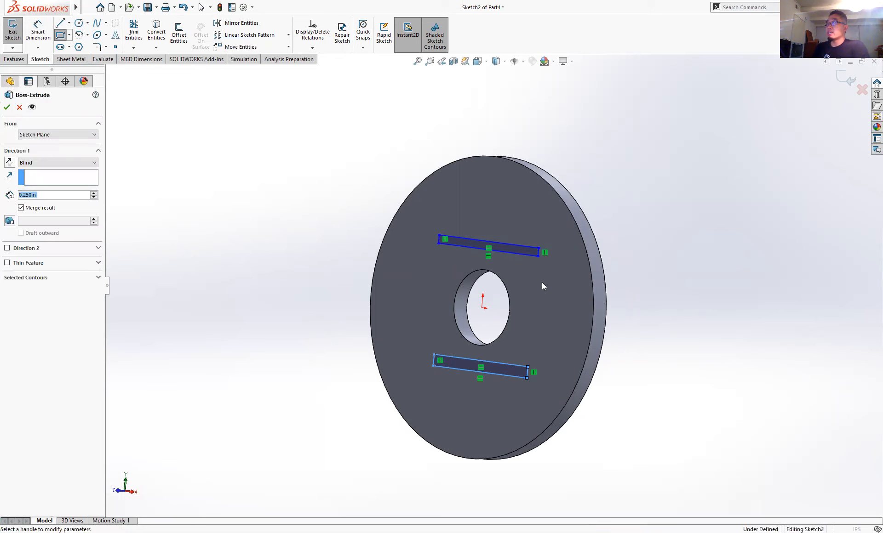
middle_click_drag(556, 296, 496, 289)
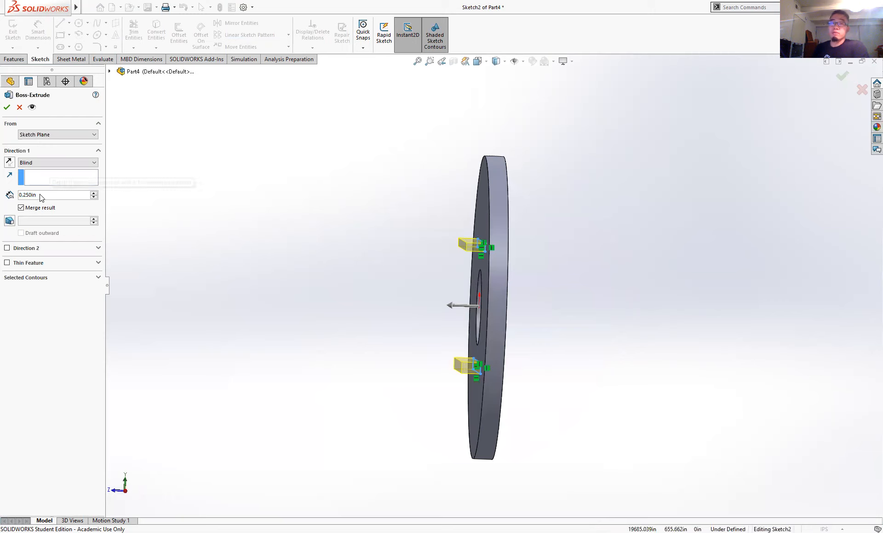
left_click(7, 107)
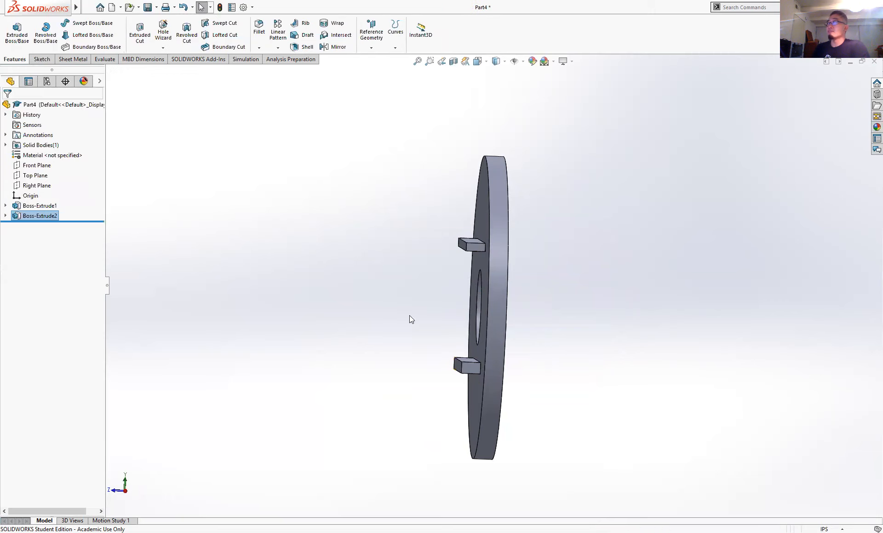
Chamfer the outer base edges of both bars where they meet the disc, with a 0.39370079 in distance at 45 degrees.
middle_click_drag(366, 340, 453, 366)
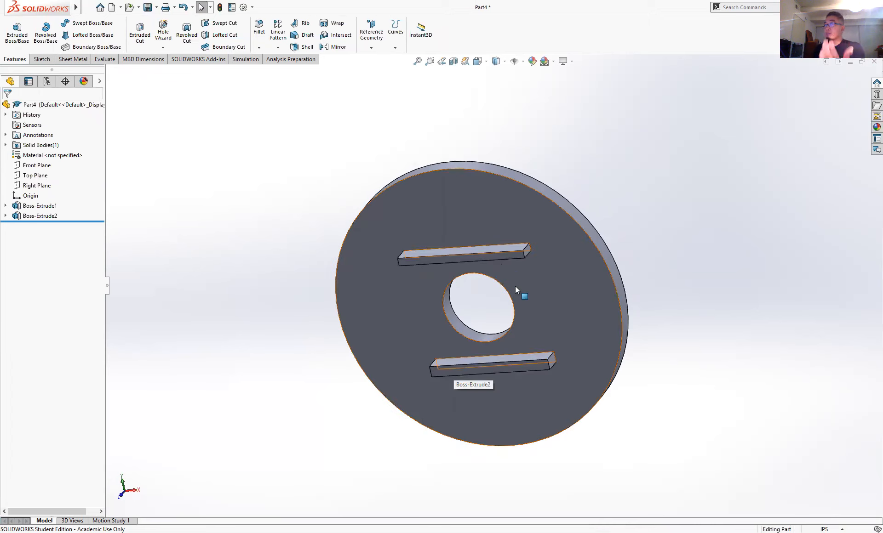
middle_click_drag(526, 280, 535, 335)
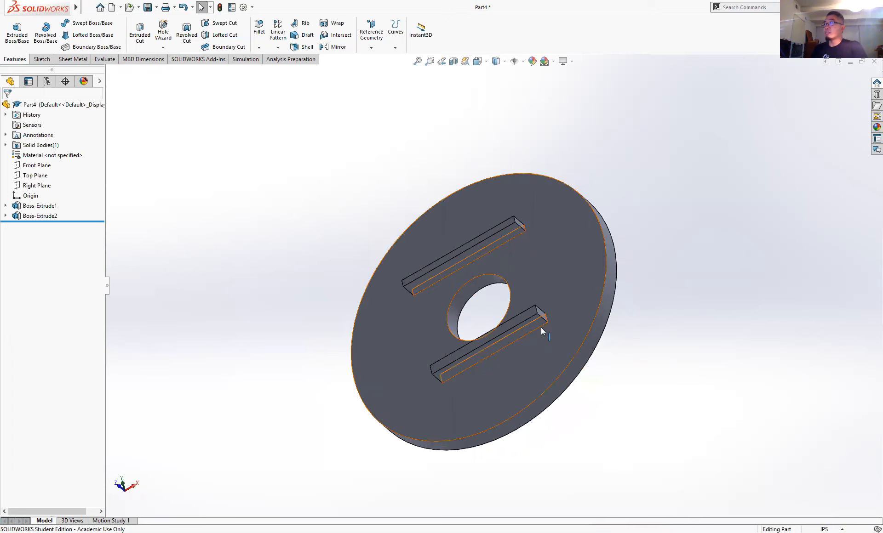
left_click(260, 48)
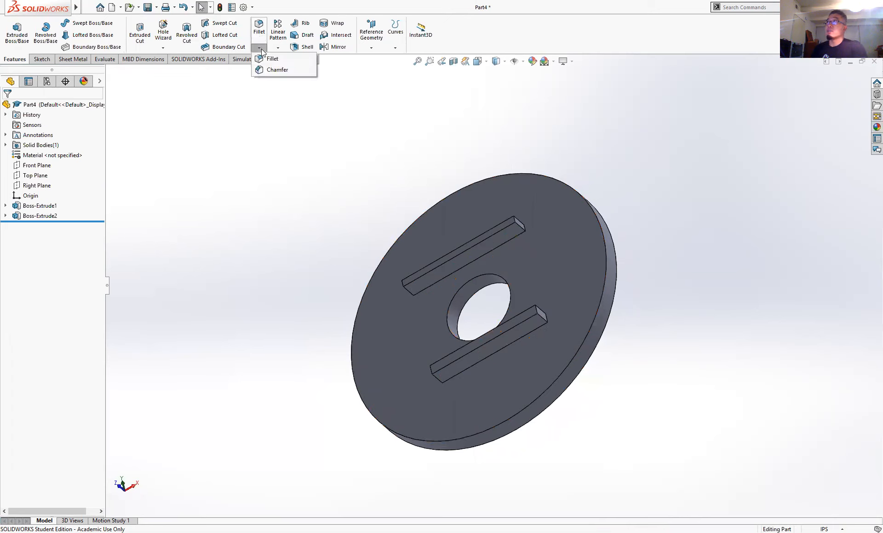
left_click(537, 330)
middle_click_drag(571, 231, 514, 286)
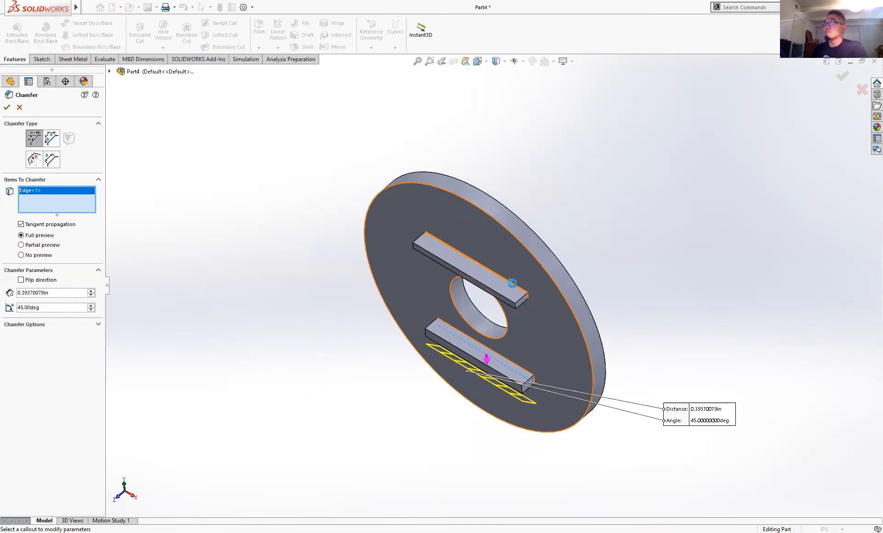
left_click(512, 283)
left_click(6, 105)
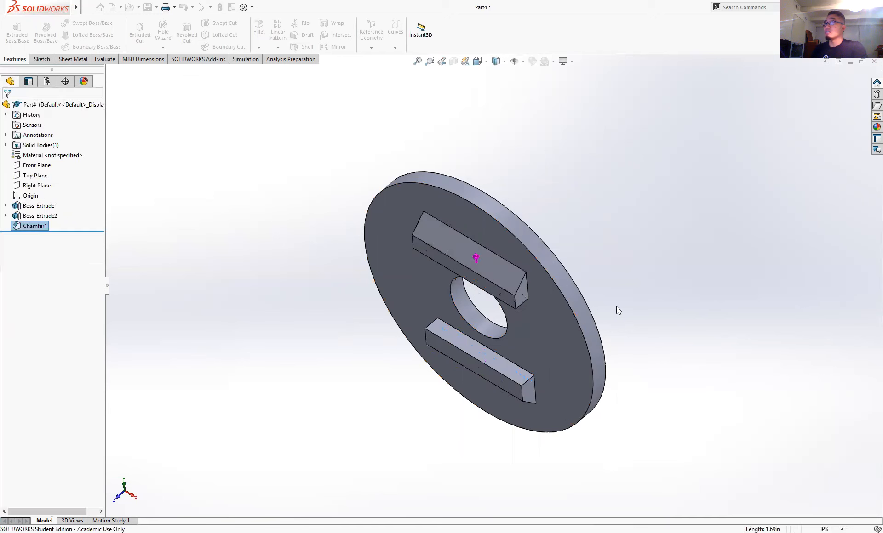
middle_click_drag(654, 110, 652, 447)
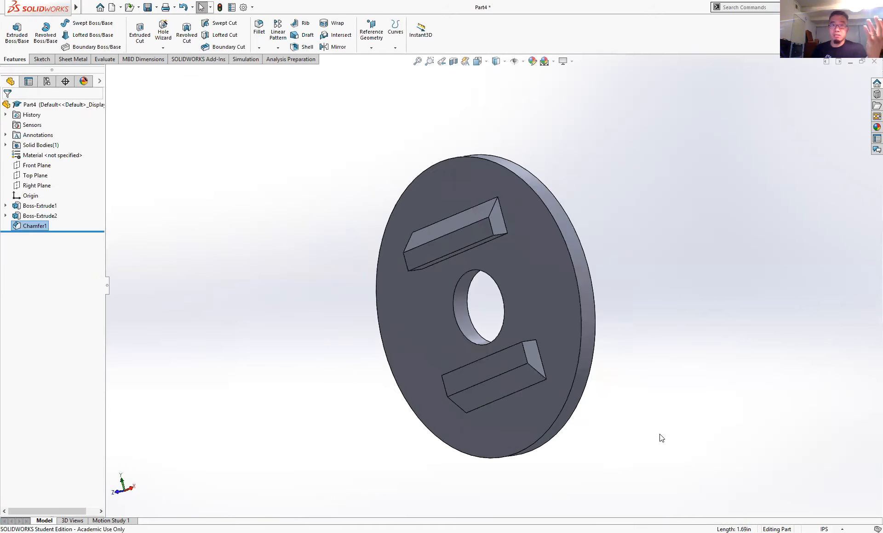
middle_click_drag(606, 315, 505, 325)
left_click(657, 246)
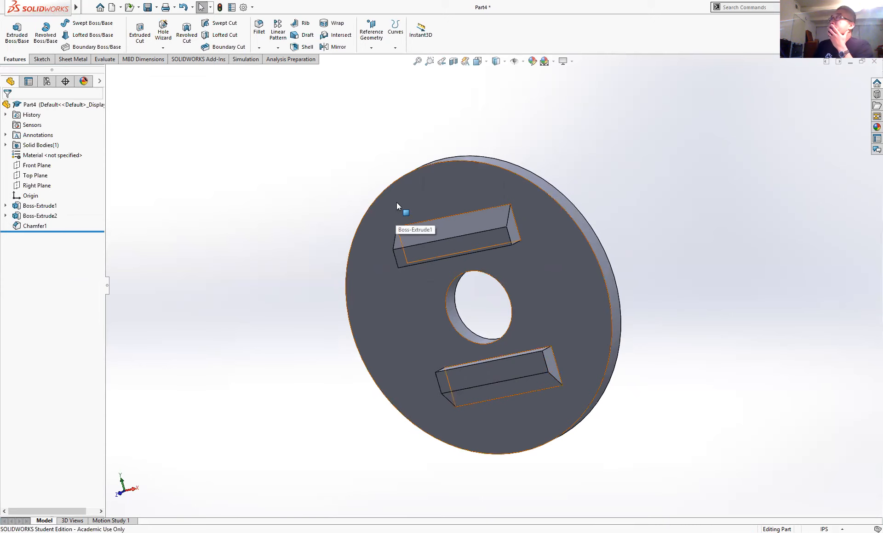
middle_click_drag(535, 213, 557, 297)
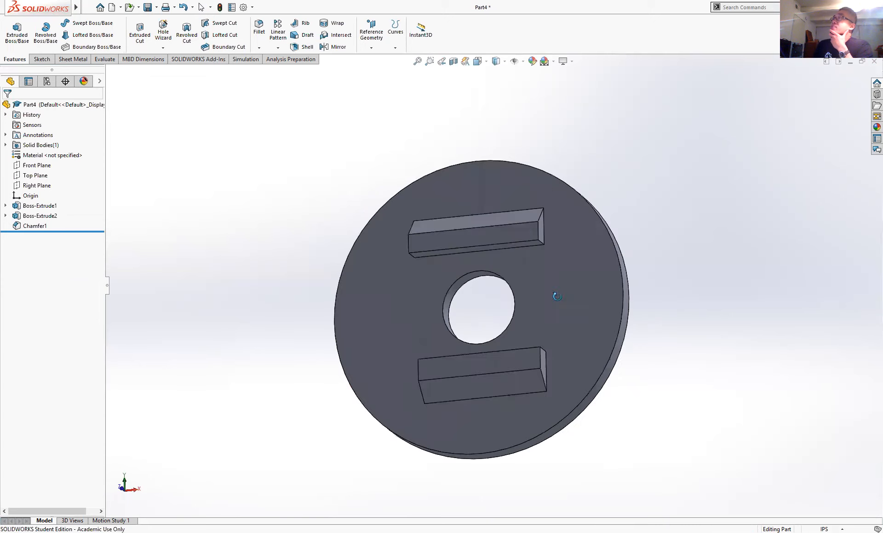
Save the part in the Motor folder under the file name end cap.
mouse_move(41, 7)
left_click(88, 7)
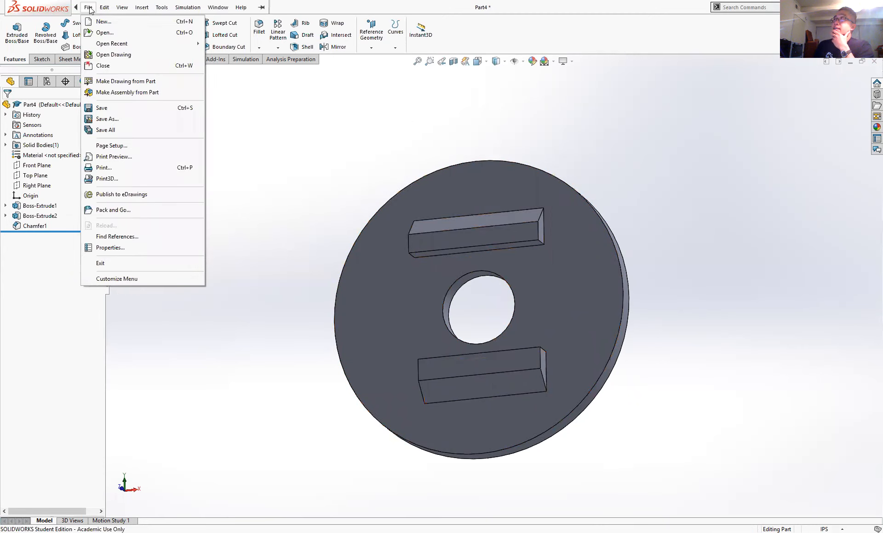
left_click(103, 108)
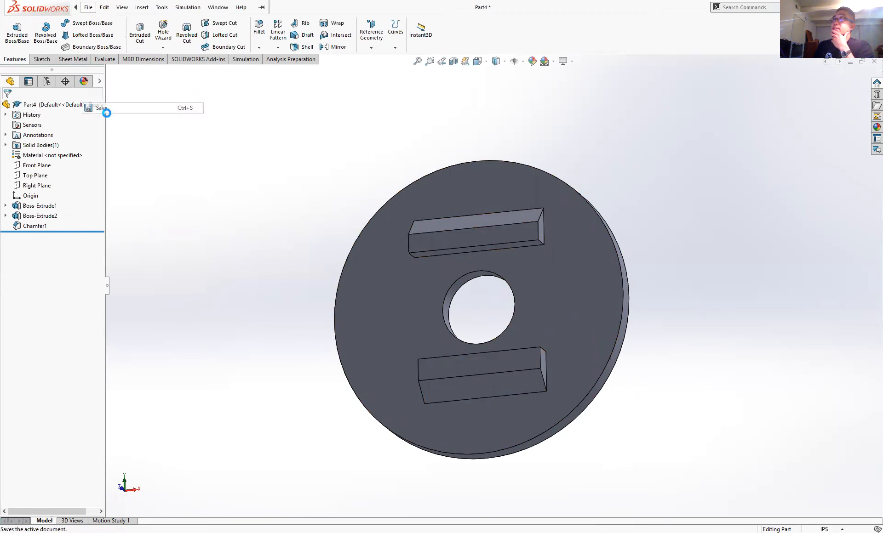
type("end cap")
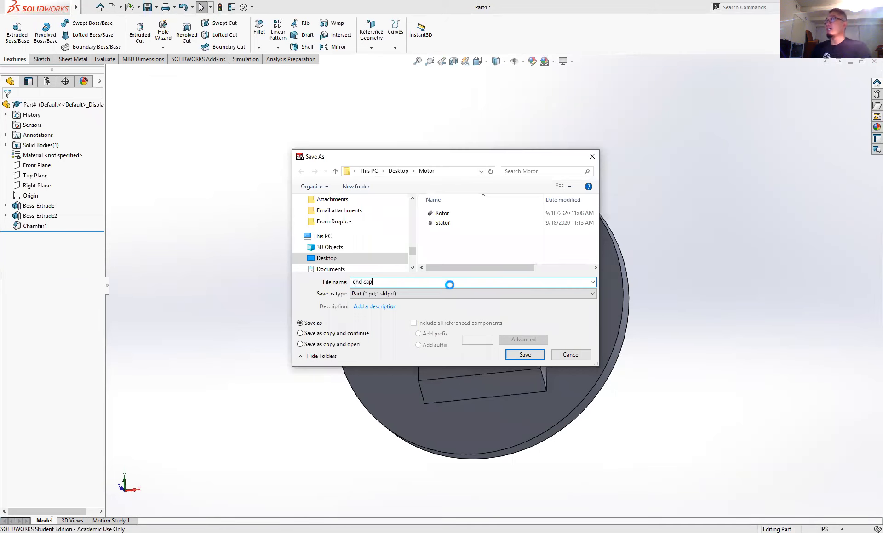
key("Return")
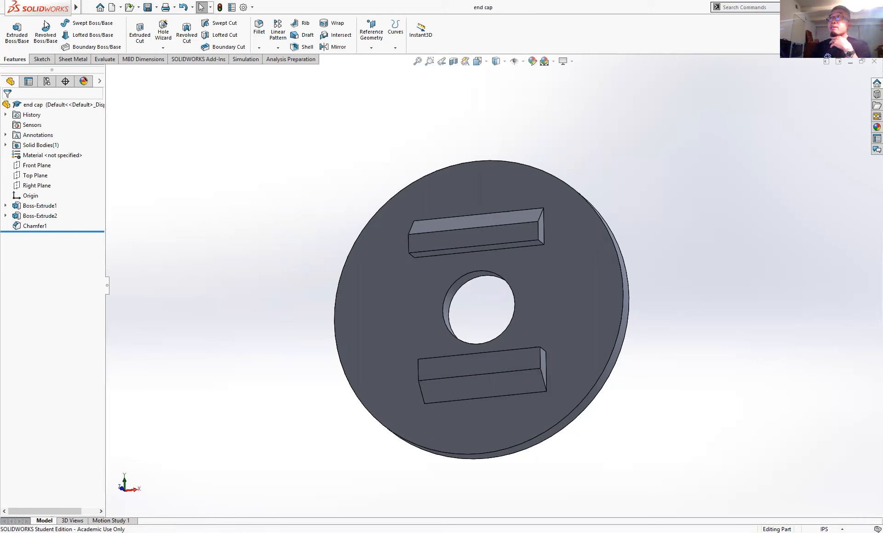
Create a new assembly document and place the Stator part in it as the first component.
mouse_move(52, 13)
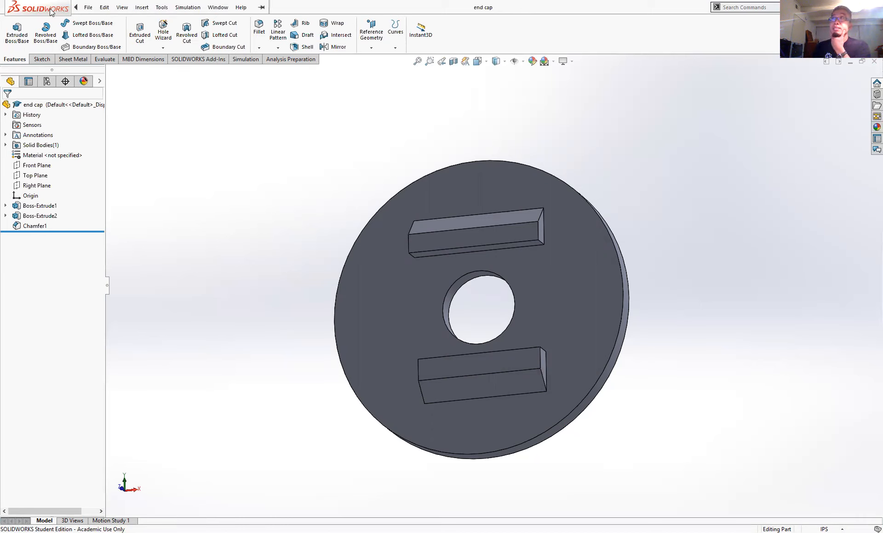
left_click(88, 7)
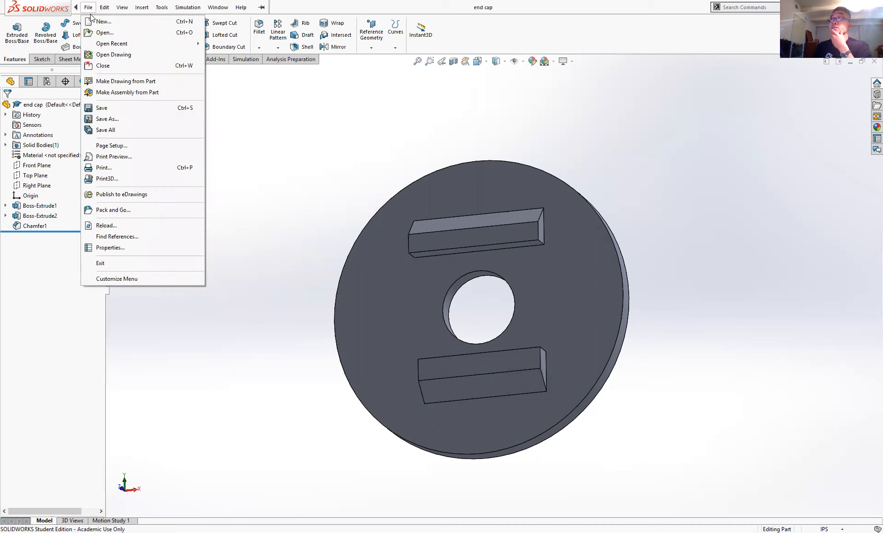
left_click(97, 24)
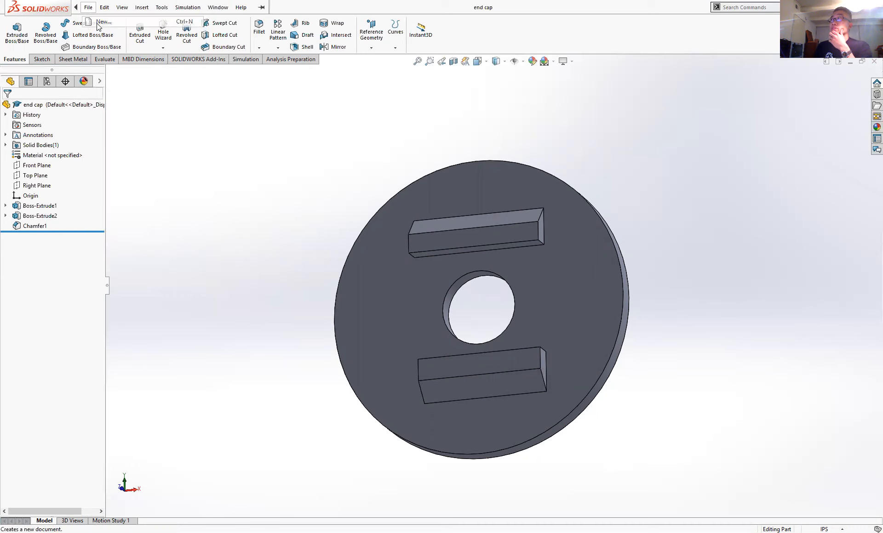
double_click(304, 197)
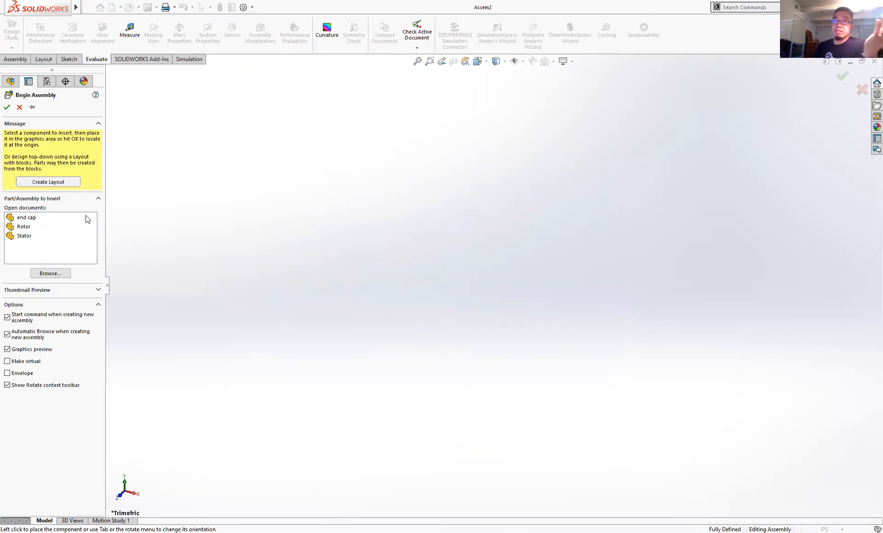
left_click(25, 236)
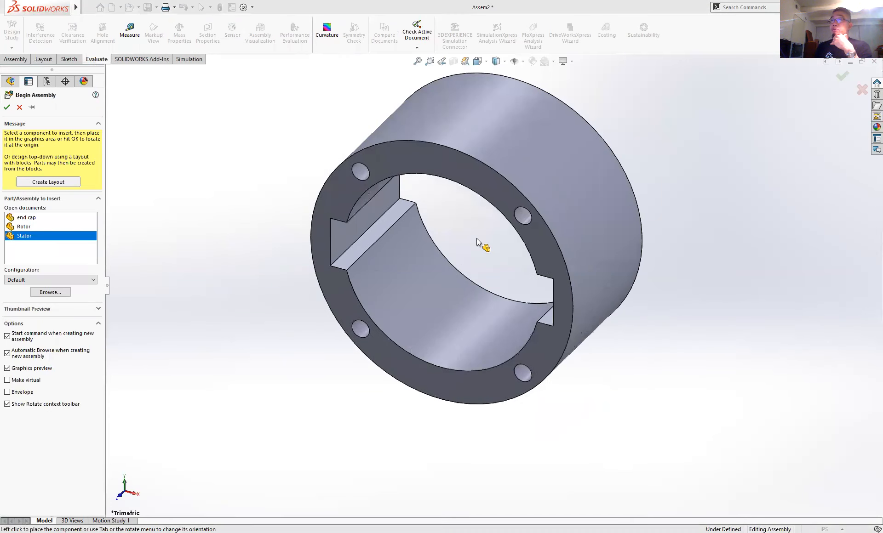
left_click(499, 261)
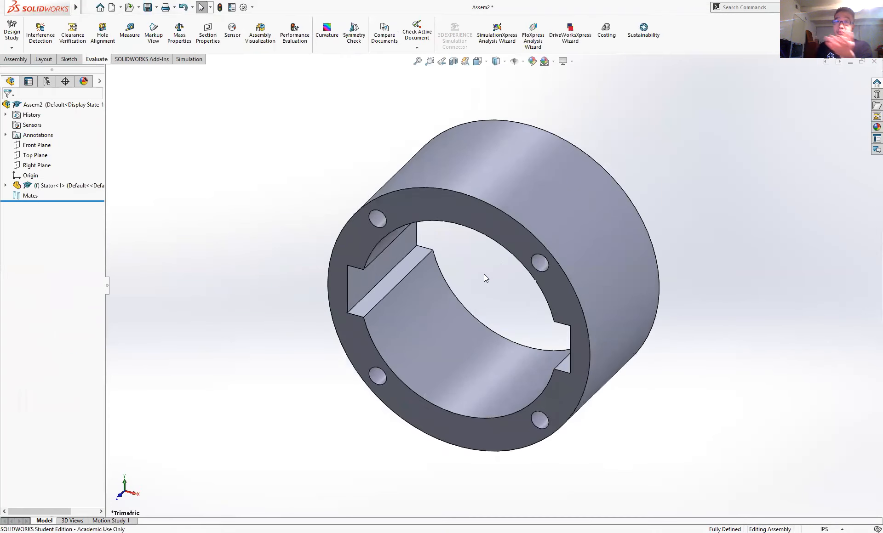
Set the fixed Stator component to Float and try moving it freely in the assembly.
middle_click_drag(482, 273, 584, 282)
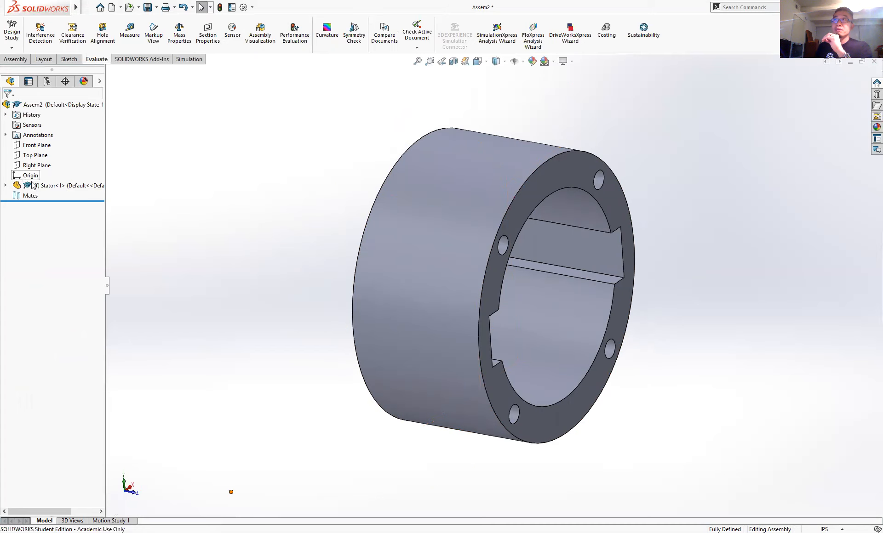
left_click(52, 186)
right_click(52, 186)
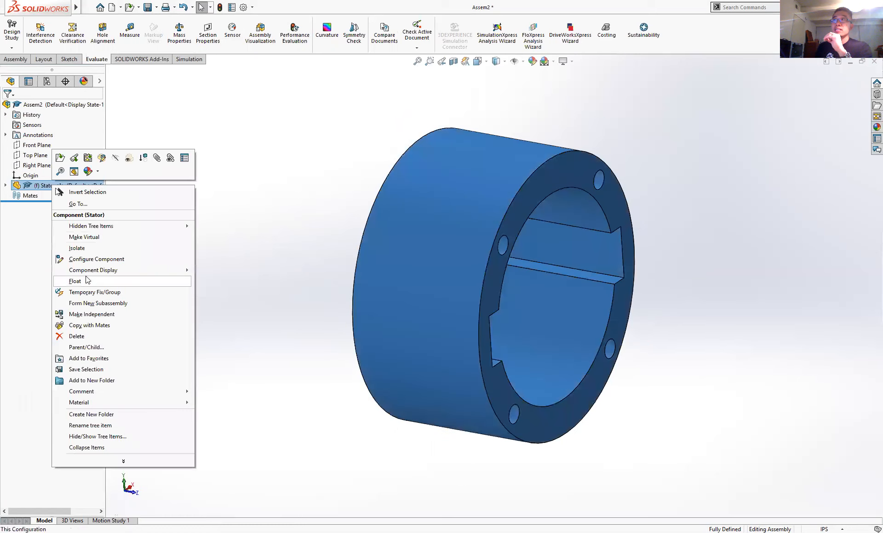
left_click(75, 282)
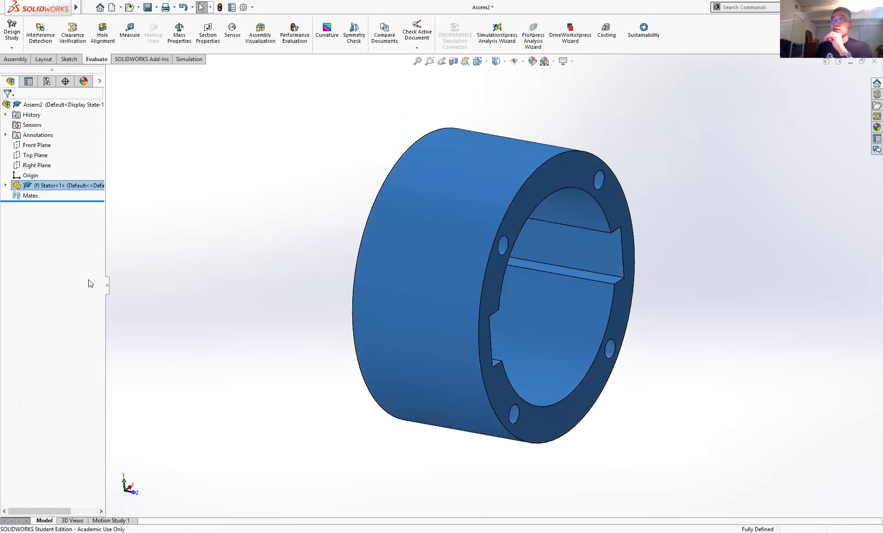
left_click_drag(577, 204, 468, 222)
key("ctrl+z")
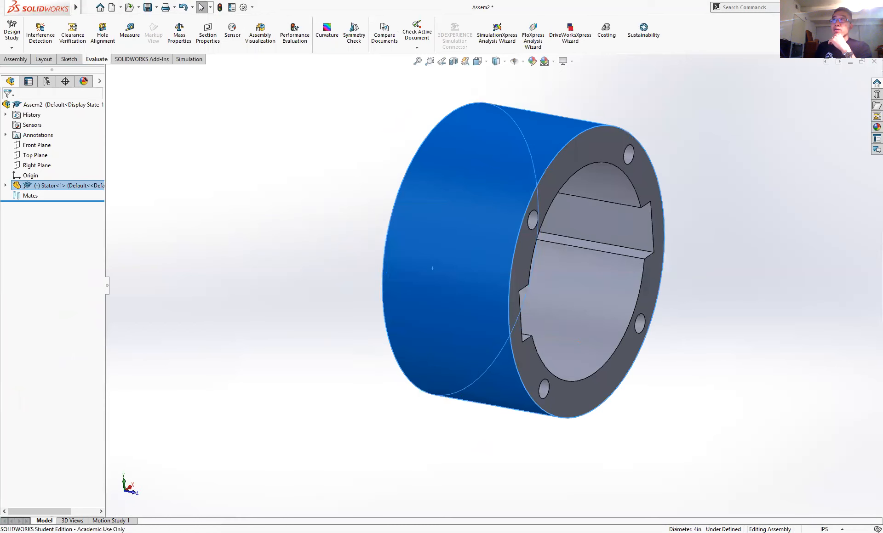
Mate the Stator's Front Plane coincident with the assembly's Front Plane.
left_click(5, 185)
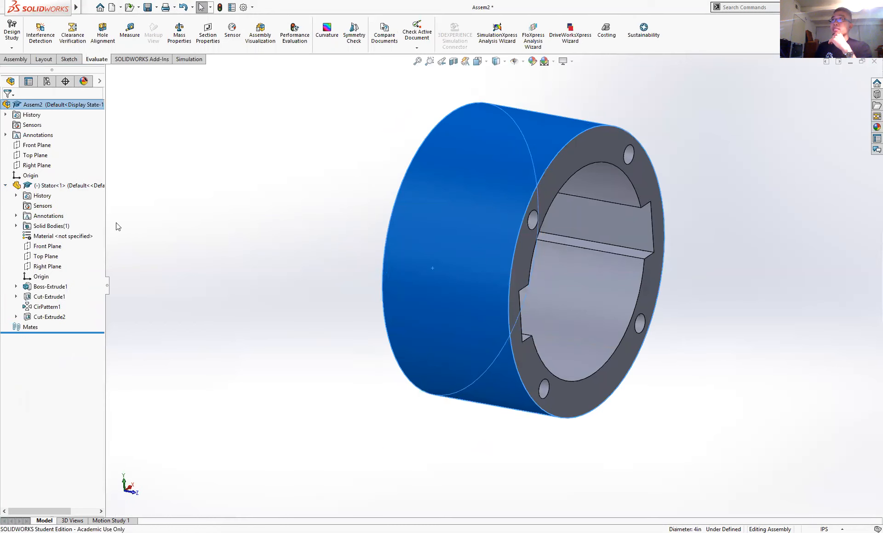
left_click(53, 247)
left_click(36, 144, "ctrl")
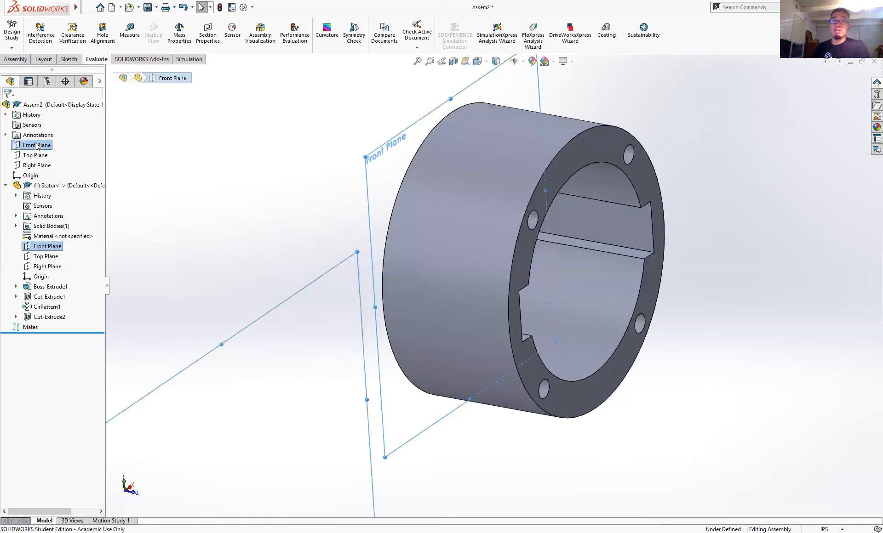
left_click(14, 60)
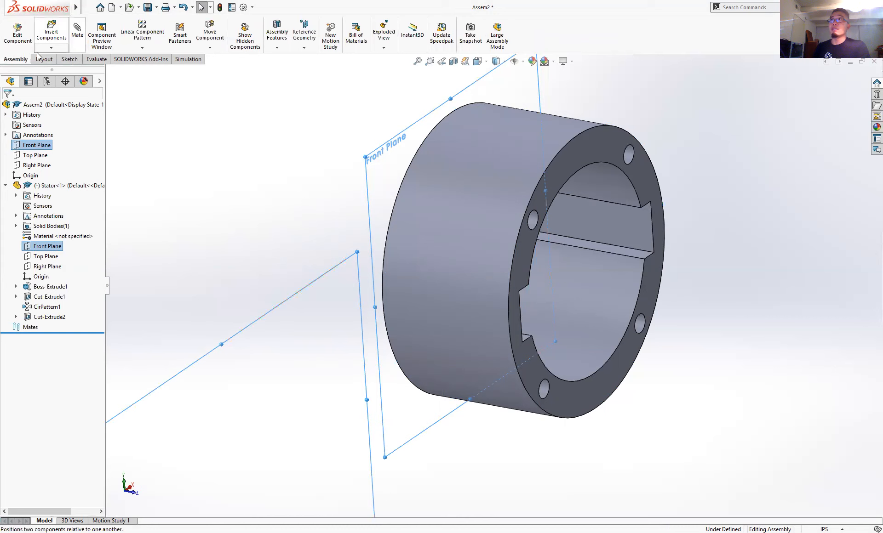
left_click(77, 31)
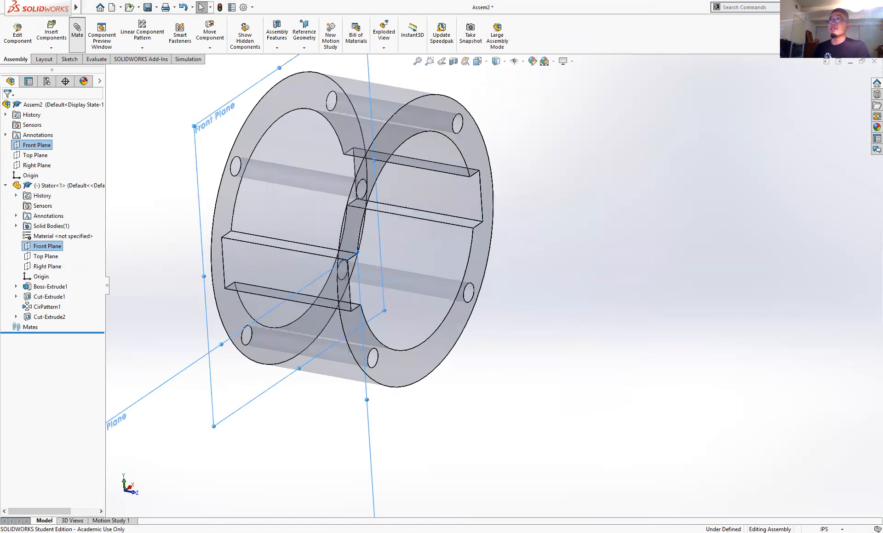
left_click(7, 107)
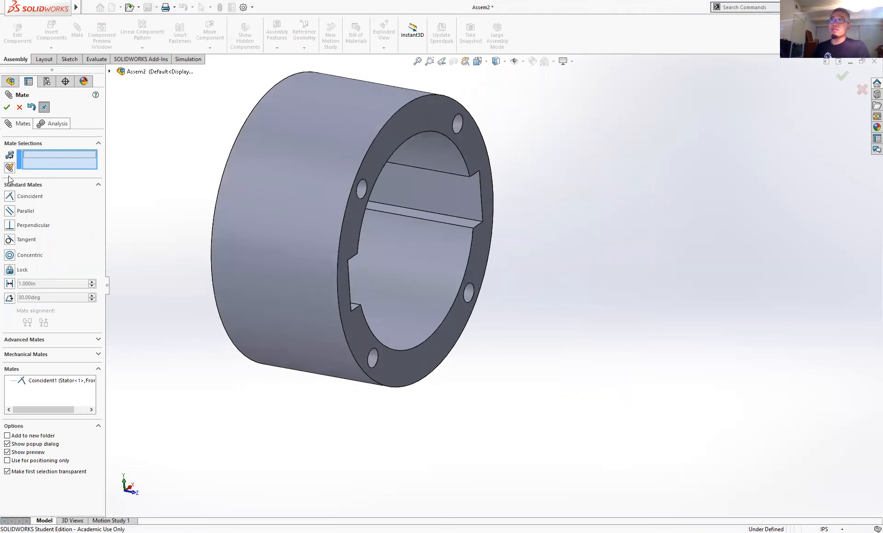
Mate the assembly's Top Plane coincident with the Stator's Top Plane.
left_click(110, 72)
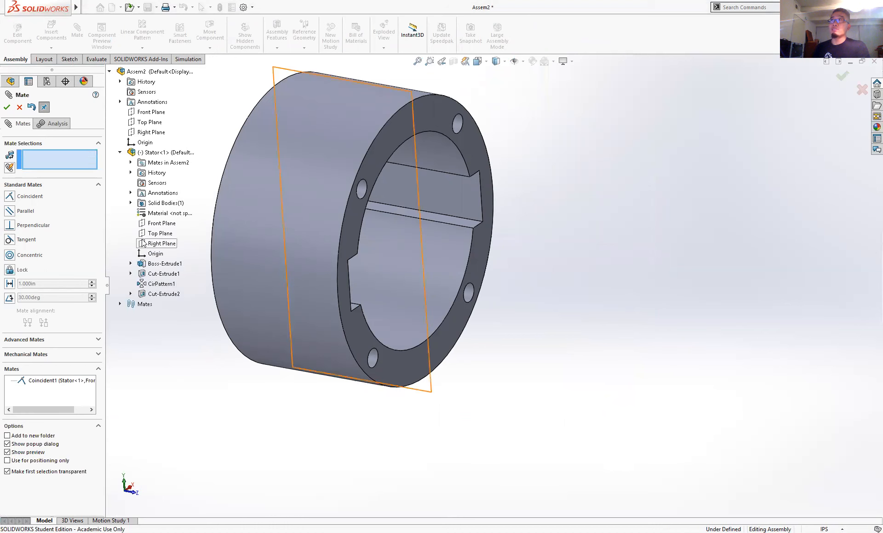
left_click(149, 122)
left_click(160, 233)
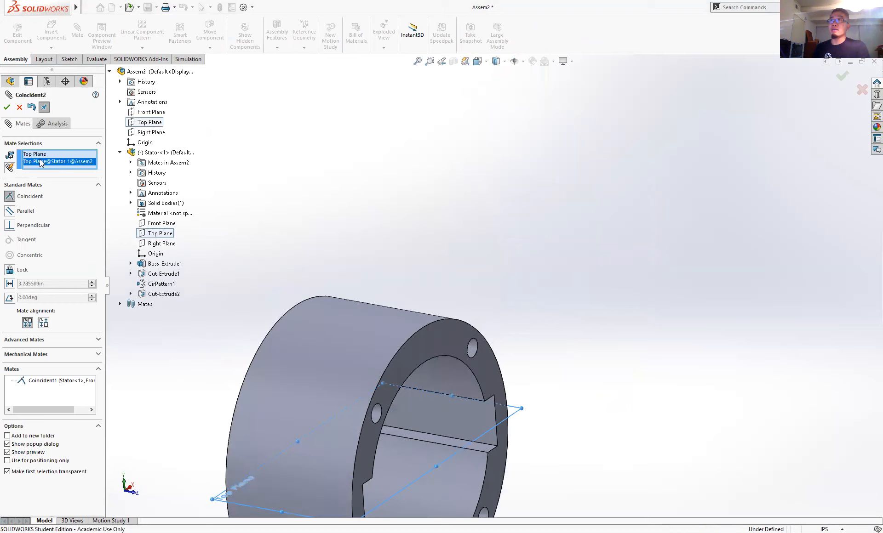
left_click(7, 107)
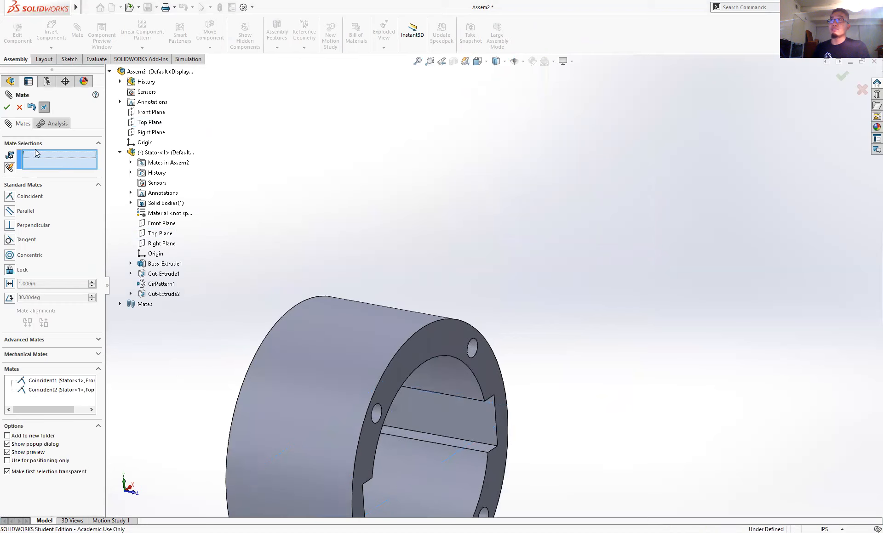
Mate the assembly's Right Plane coincident with the Stator's Right Plane and finish mating.
left_click(142, 132)
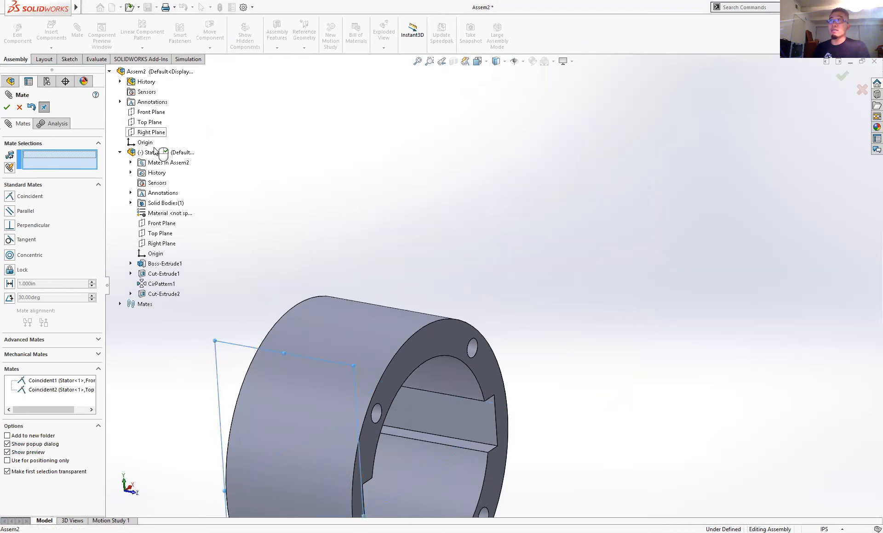
left_click(161, 243)
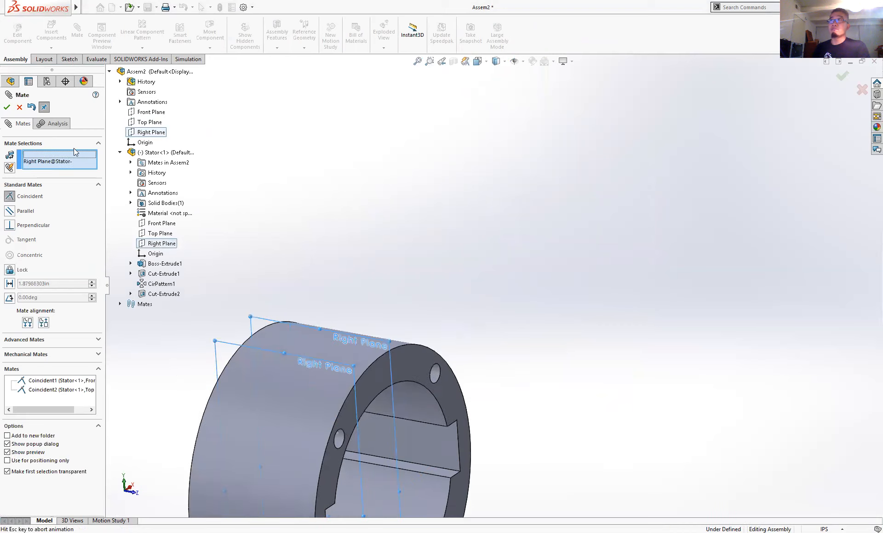
key("Return")
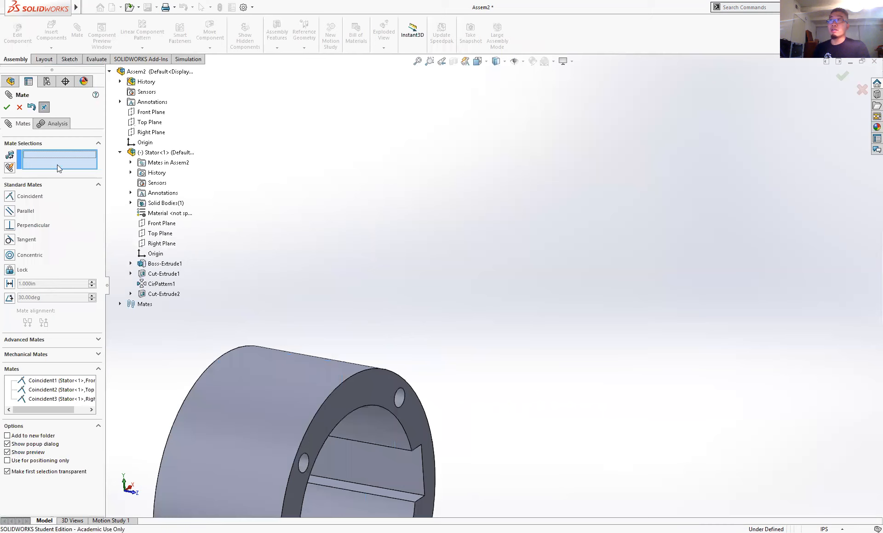
left_click(6, 107)
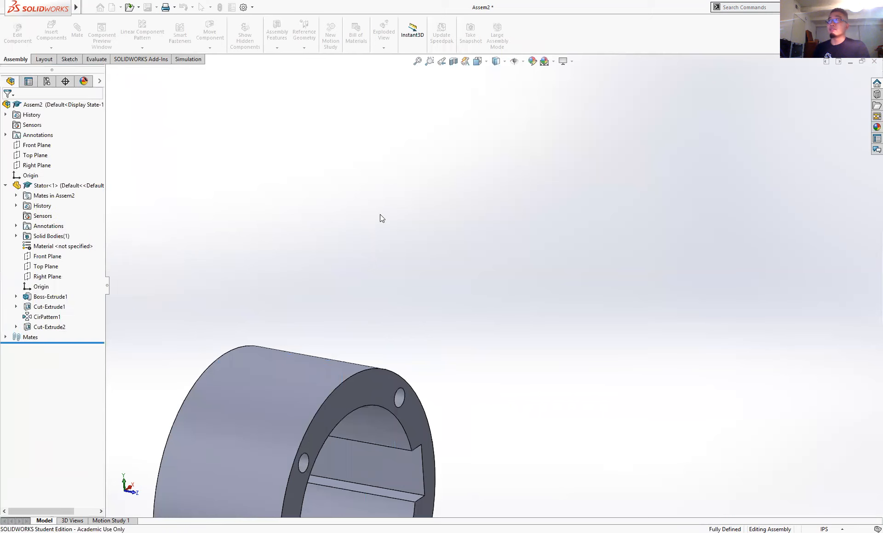
Try moving the mated Stator to check whether it still has any freedom in the assembly.
scroll(356, 342, "up", 5)
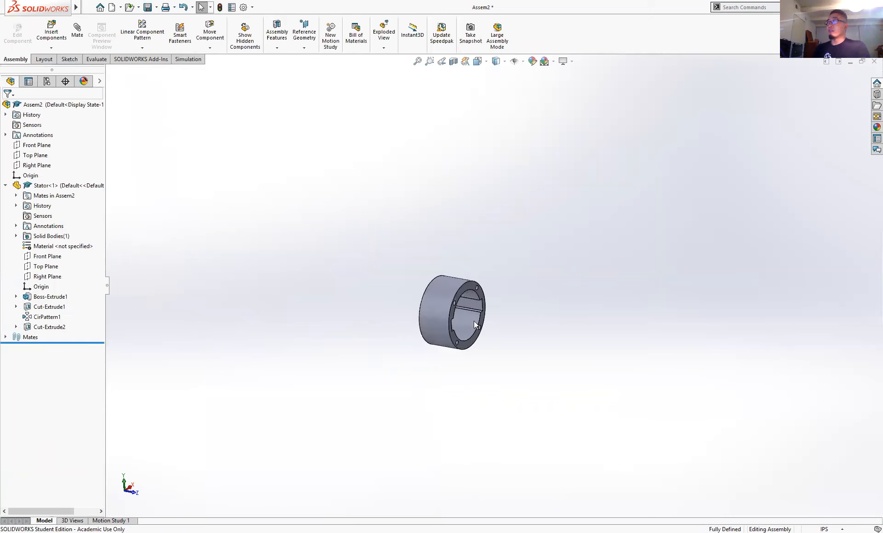
scroll(474, 321, "down", 5)
middle_click_drag(501, 319, 416, 258)
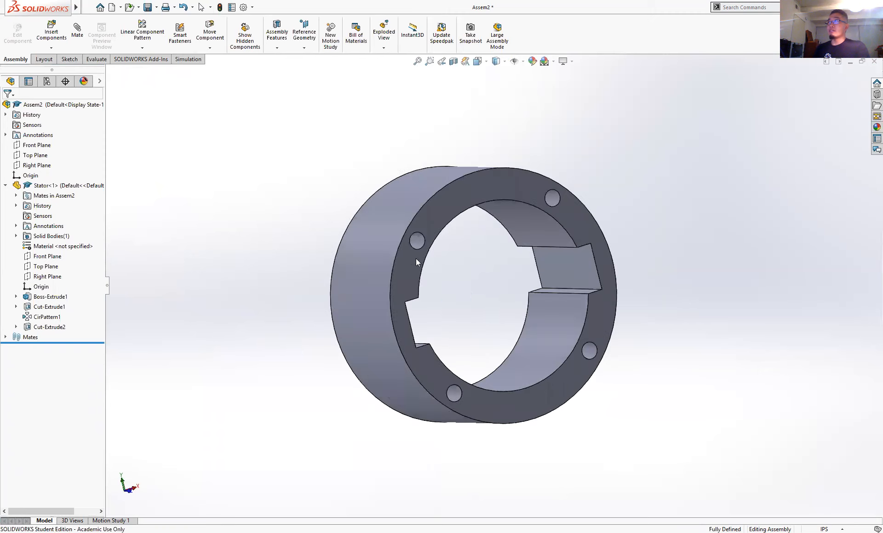
left_click_drag(383, 234, 311, 228)
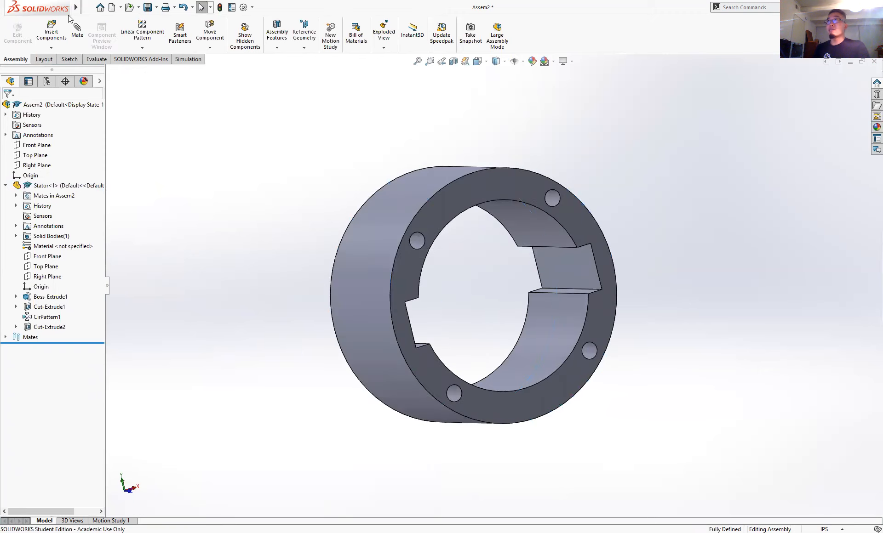
left_click(311, 228)
Insert the Rotor part into the assembly and place it inside the Stator's opening.
left_click(87, 8)
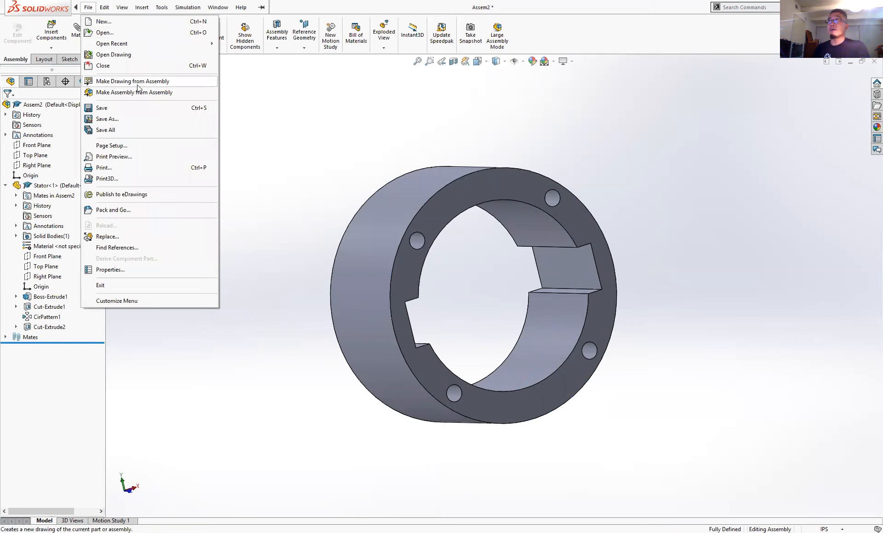
left_click(228, 100)
left_click(51, 36)
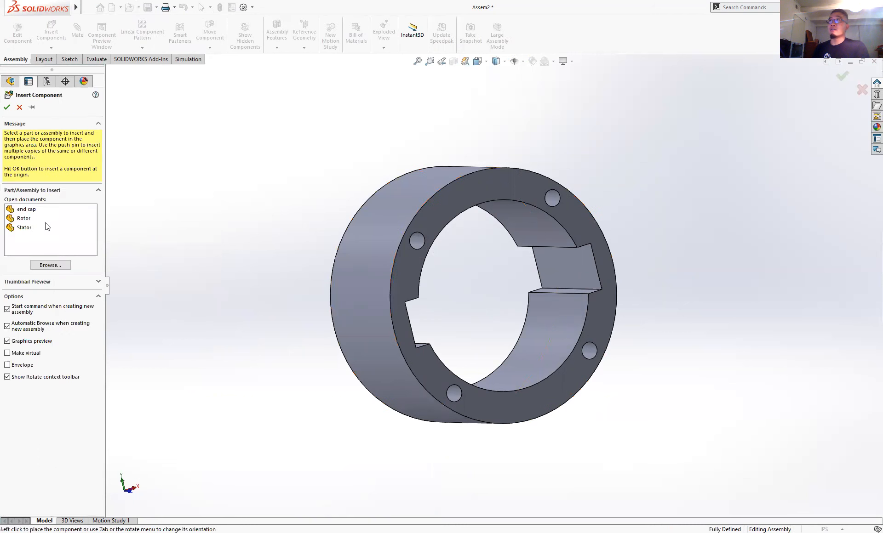
left_click(19, 219)
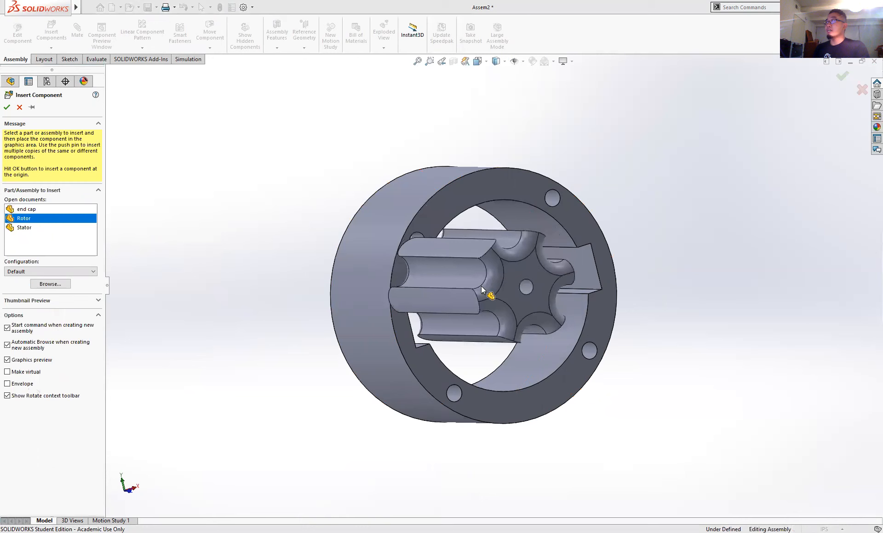
left_click(482, 289)
Add a concentric mate between the Rotor's centre hole and the Stator's outer cylindrical face.
middle_click_drag(594, 324, 738, 232)
scroll(438, 317, "down", 1)
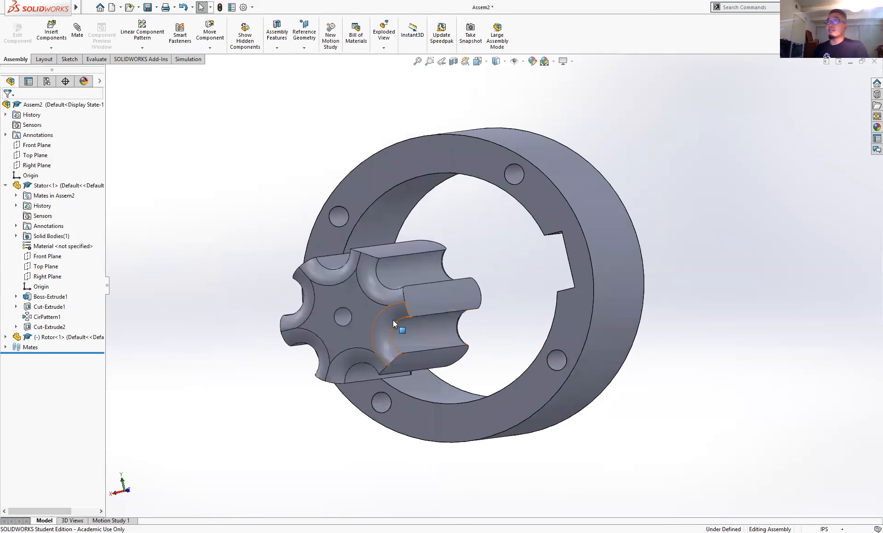
left_click(343, 316)
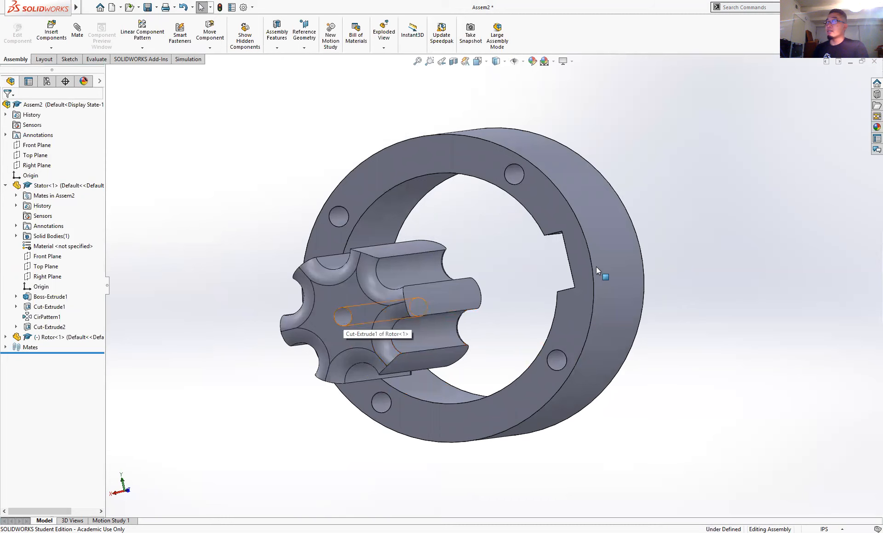
left_click(620, 268, "ctrl")
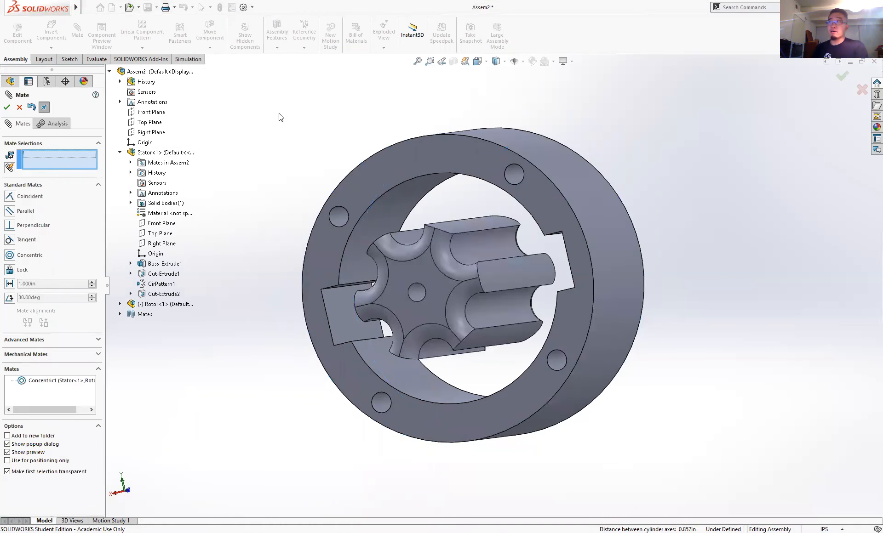
Mate the Rotor's flat end face coincident with the Stator's slotted ring face and finish mating.
middle_click_drag(434, 211, 473, 246)
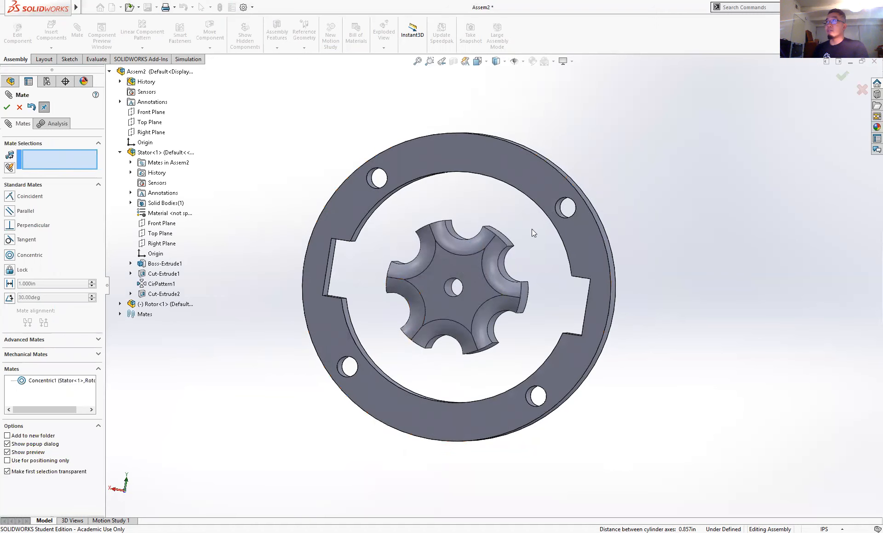
middle_click_drag(507, 234, 440, 240)
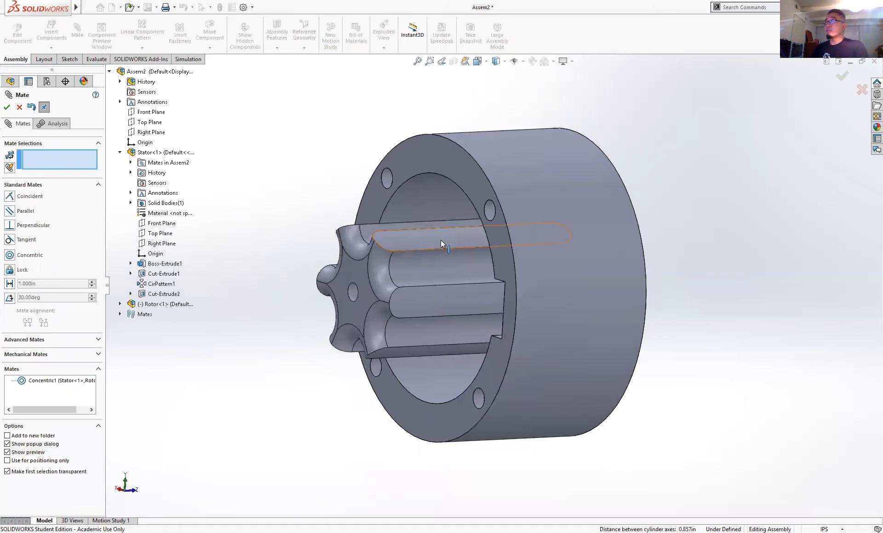
left_click(359, 277)
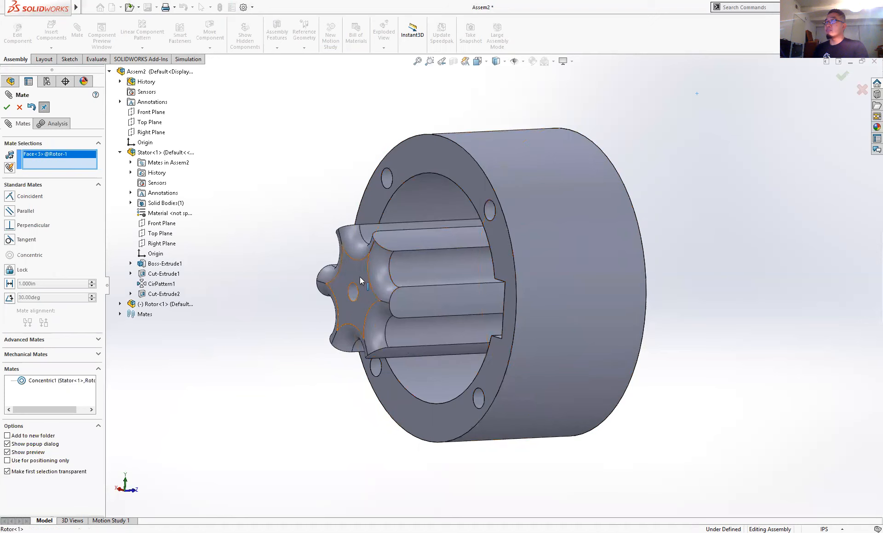
left_click(464, 170)
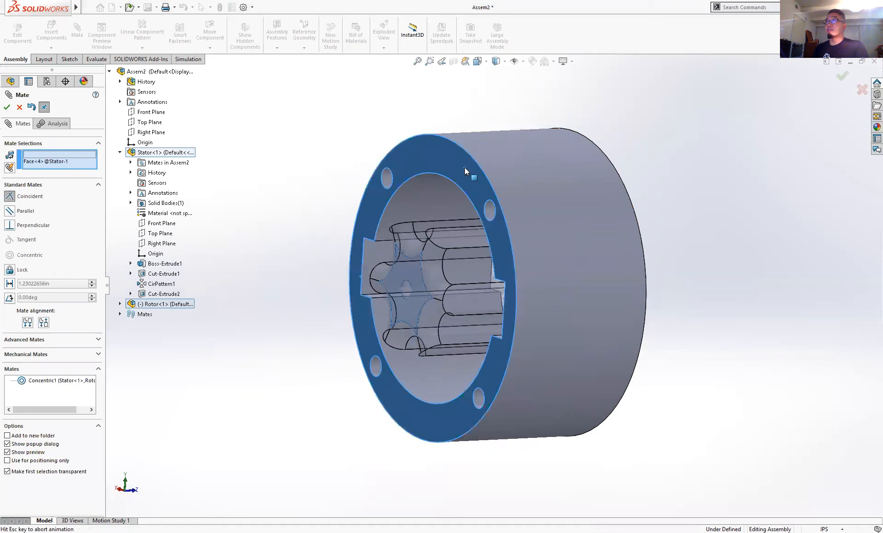
left_click(6, 110)
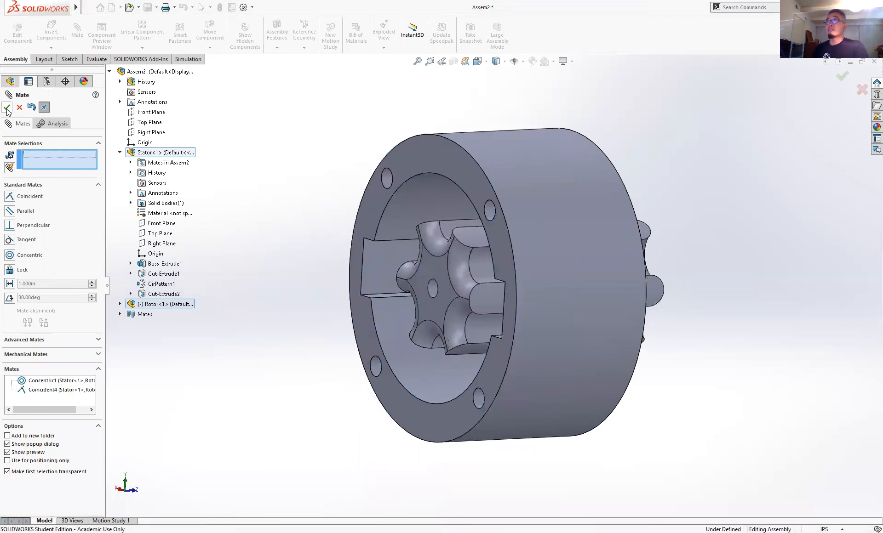
left_click(7, 109)
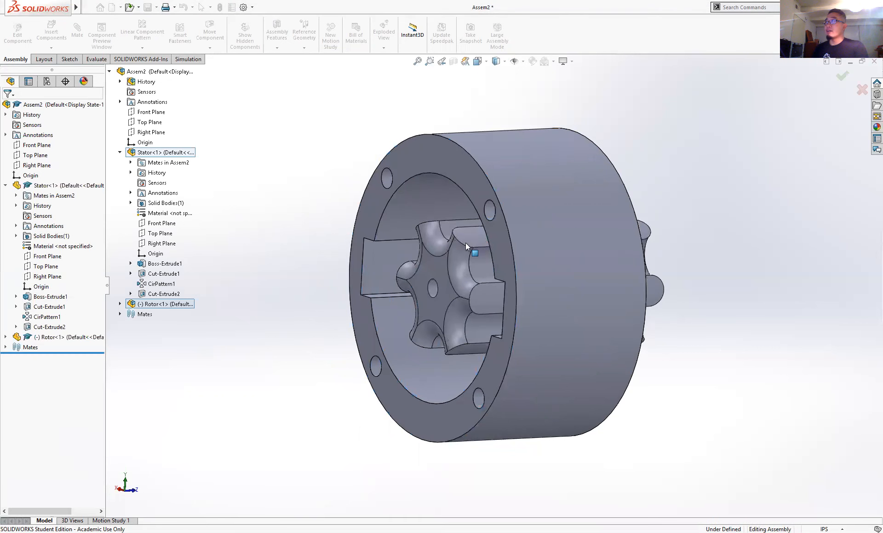
Try moving the Rotor inside the Stator and examine the two mated end faces.
left_click_drag(479, 258, 451, 236)
key("Escape")
mouse_move(561, 255)
middle_mouse_down()
mouse_move(561, 263)
mouse_move(532, 258)
mouse_move(549, 255)
middle_mouse_up()
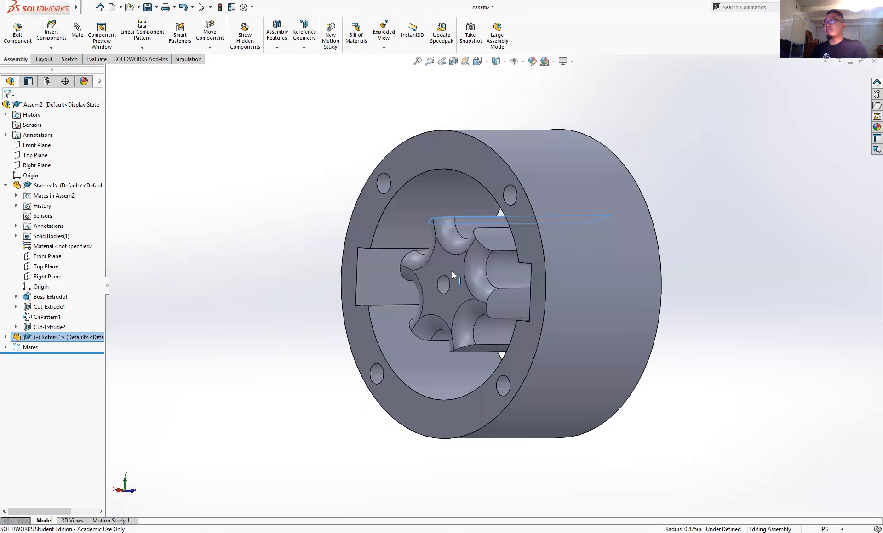
left_click(449, 263)
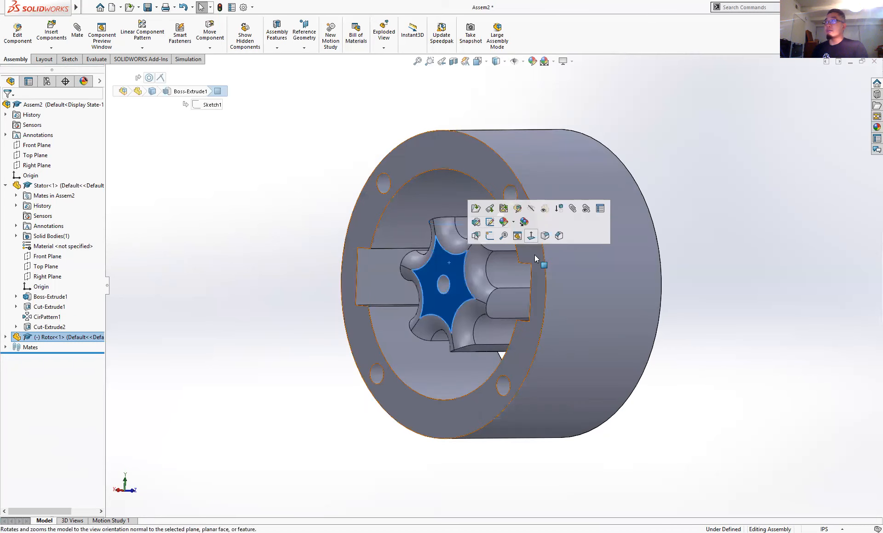
left_click(535, 255)
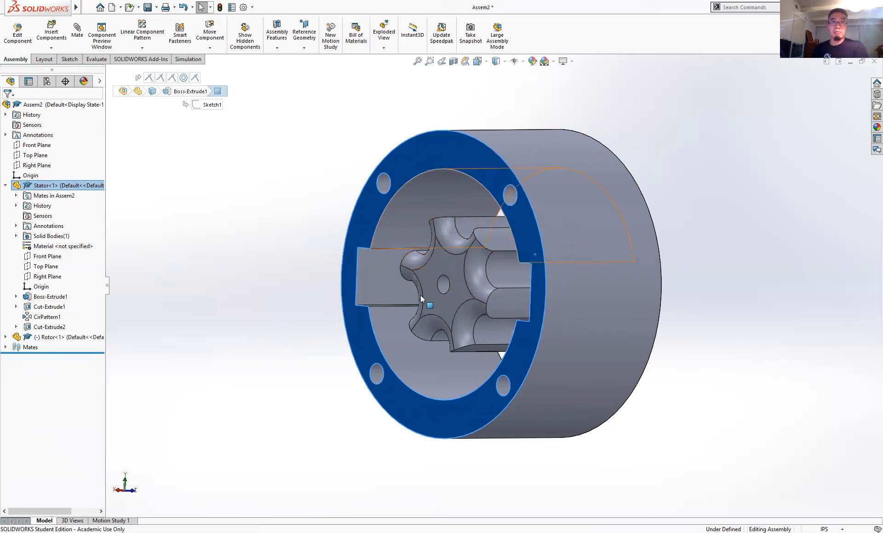
middle_click_drag(510, 286, 489, 297)
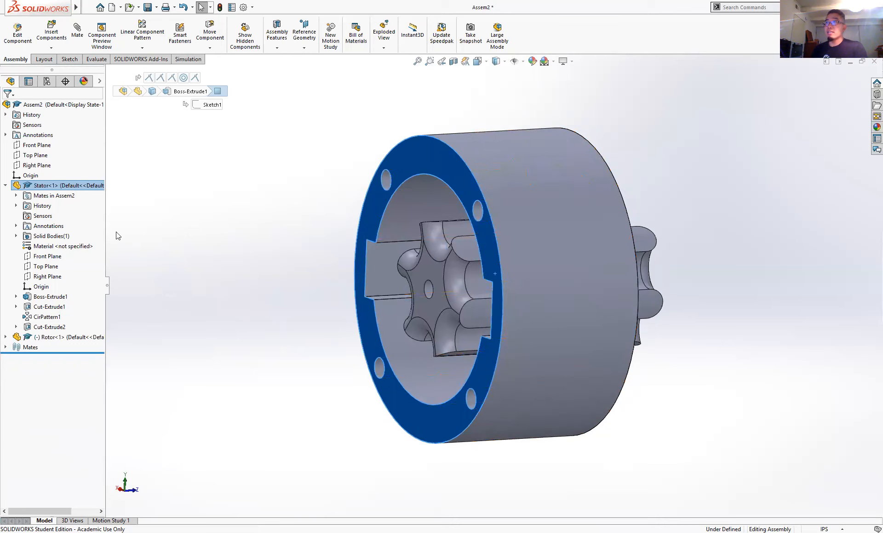
Review the assembly's mates and the mates listed under the Rotor and Stator components.
left_click(6, 348)
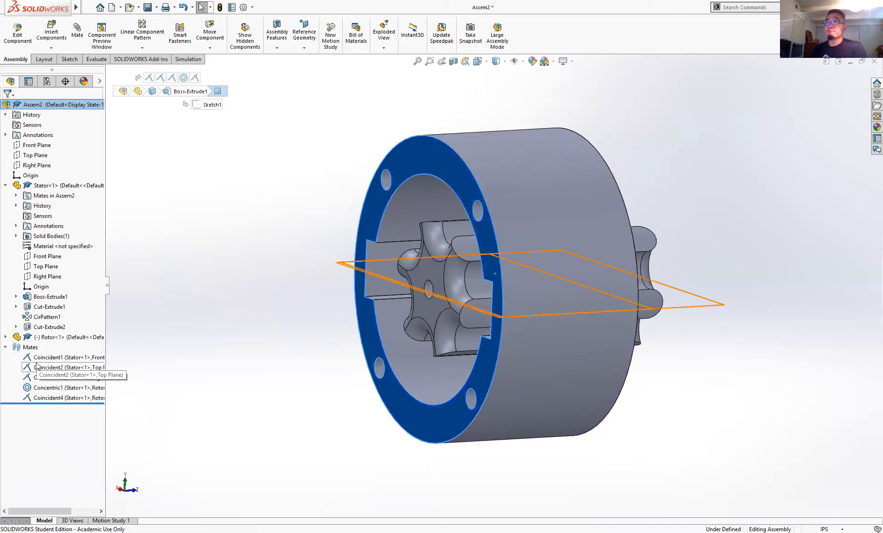
left_click(6, 337)
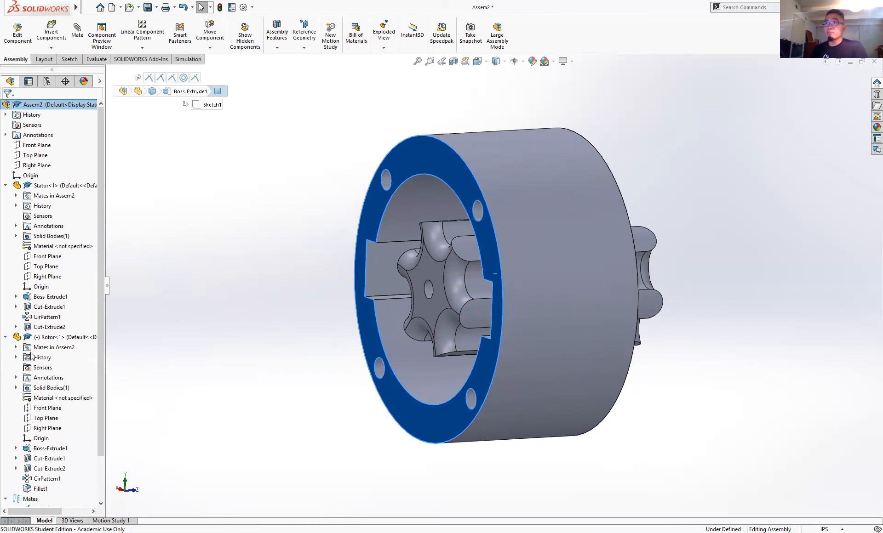
left_click(16, 347)
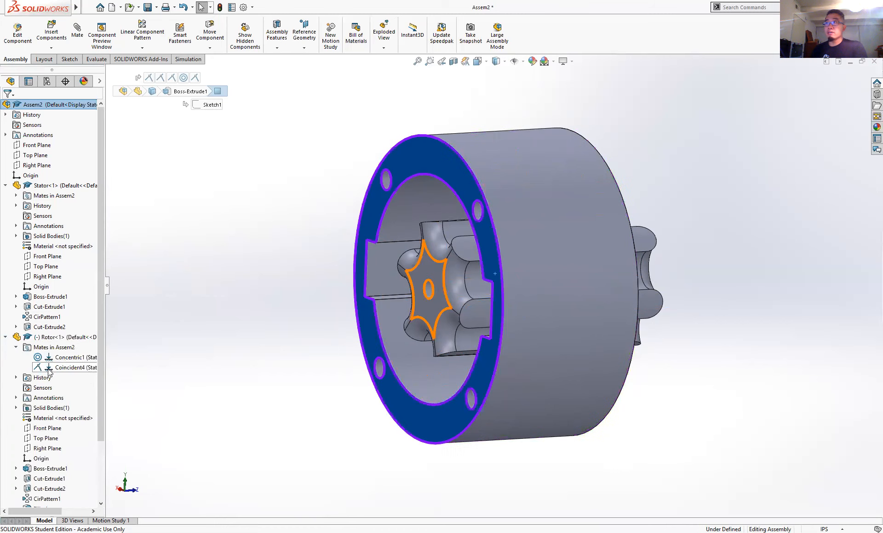
left_click(16, 195)
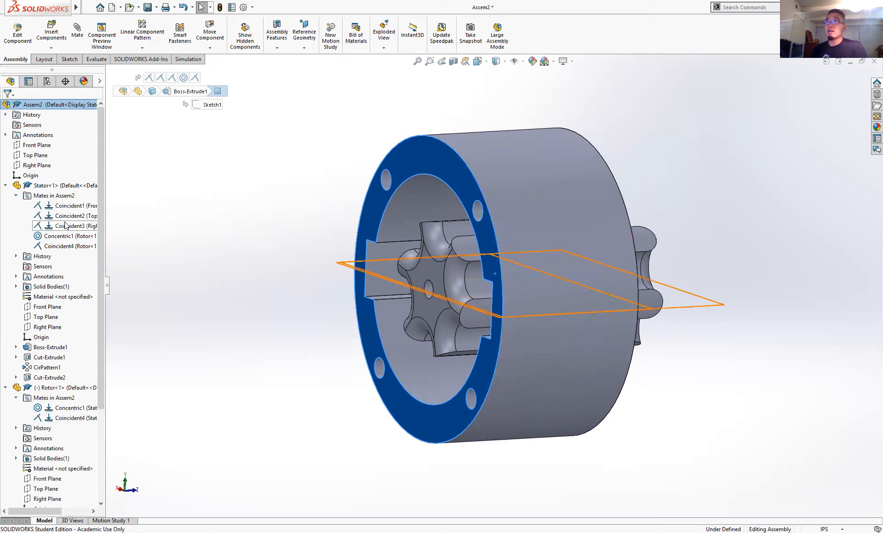
Change the coincident mate between the Rotor and Stator end faces to a distance mate of 0.75 in.
left_click(16, 196)
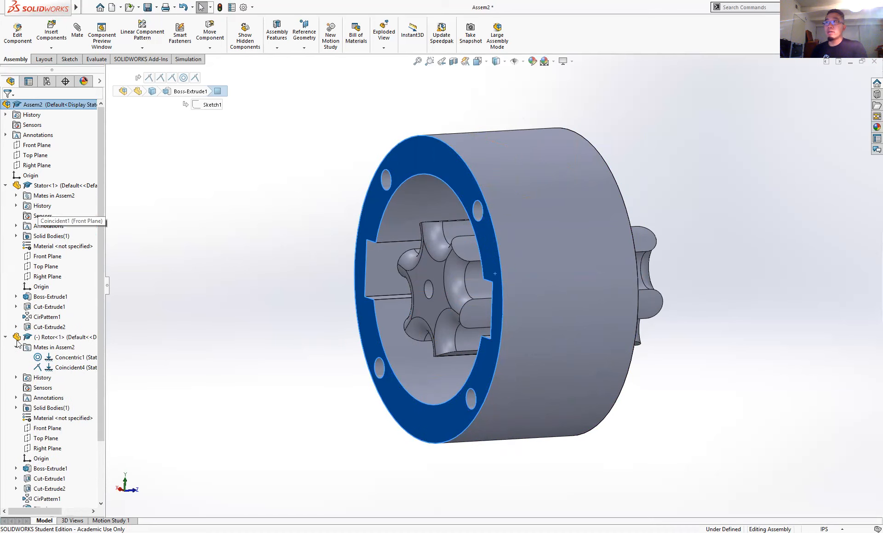
left_click(17, 348)
left_click(5, 337)
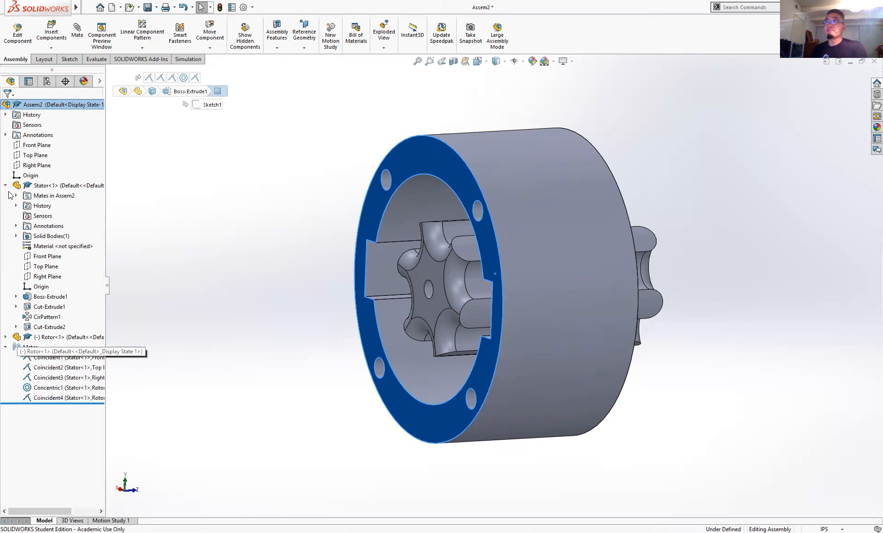
left_click(6, 186)
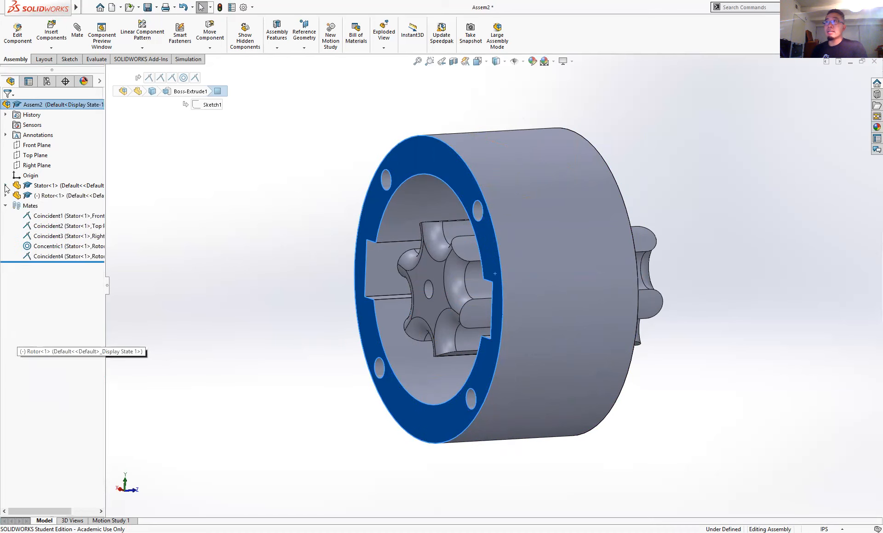
right_click(59, 258)
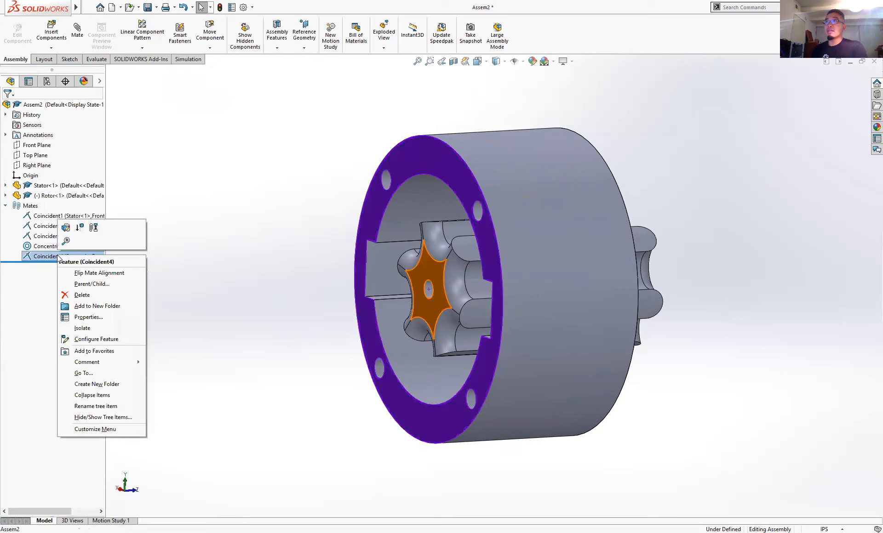
left_click(64, 230)
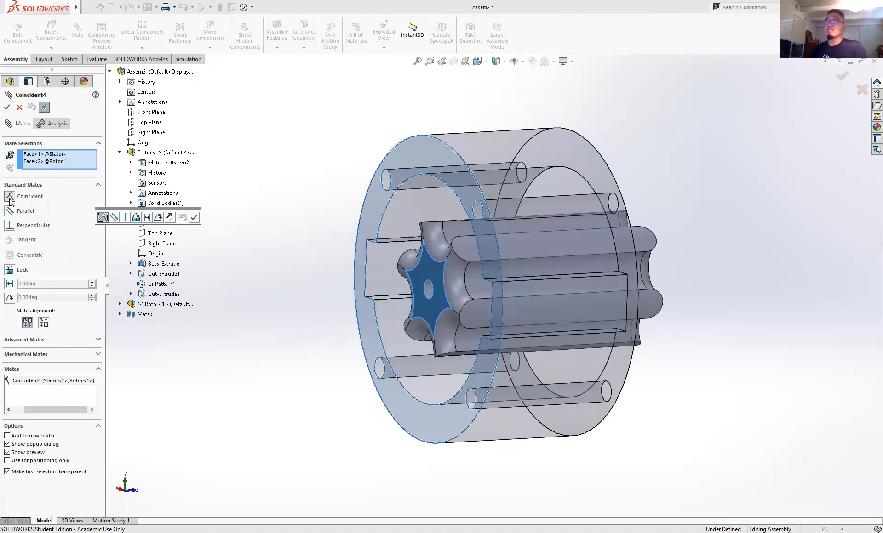
left_click(9, 284)
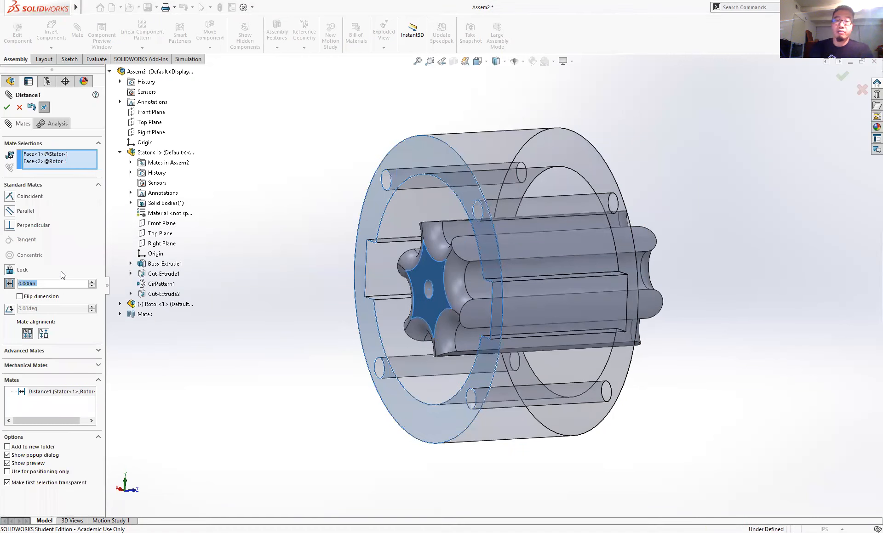
type(".75")
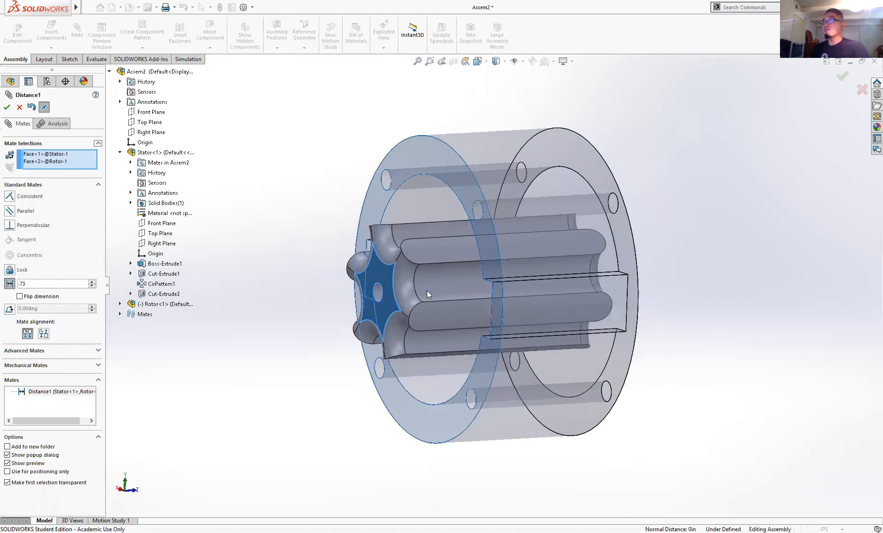
Flip the distance mate so the Rotor's end face sits inside the Stator, and finish mating.
key("ctrl+3")
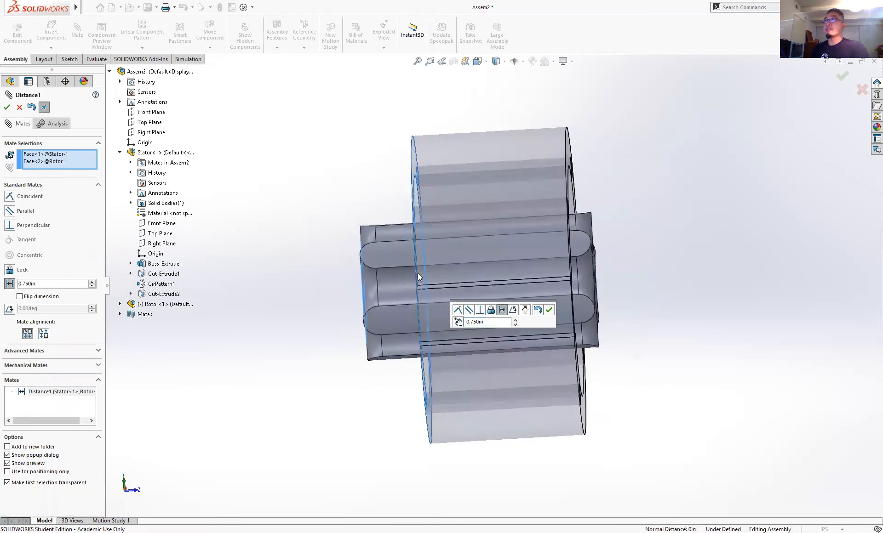
left_click(20, 296)
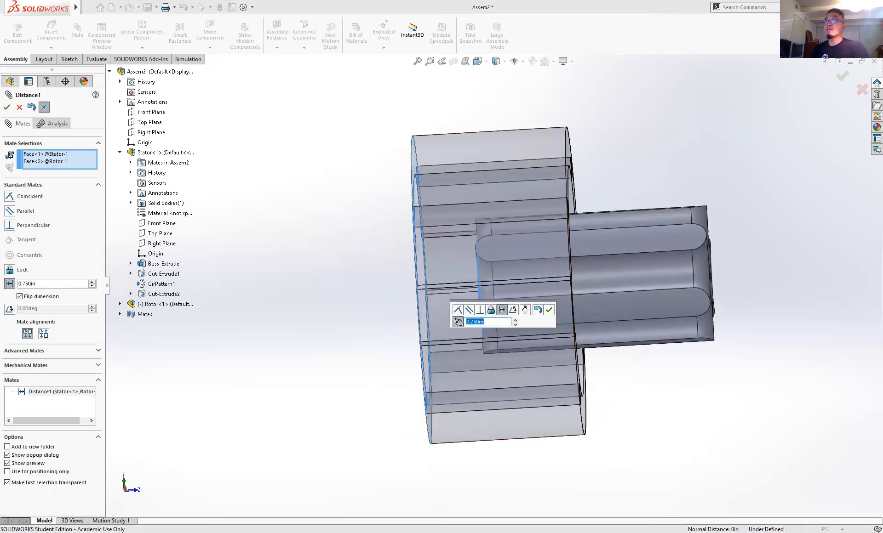
left_click(6, 107)
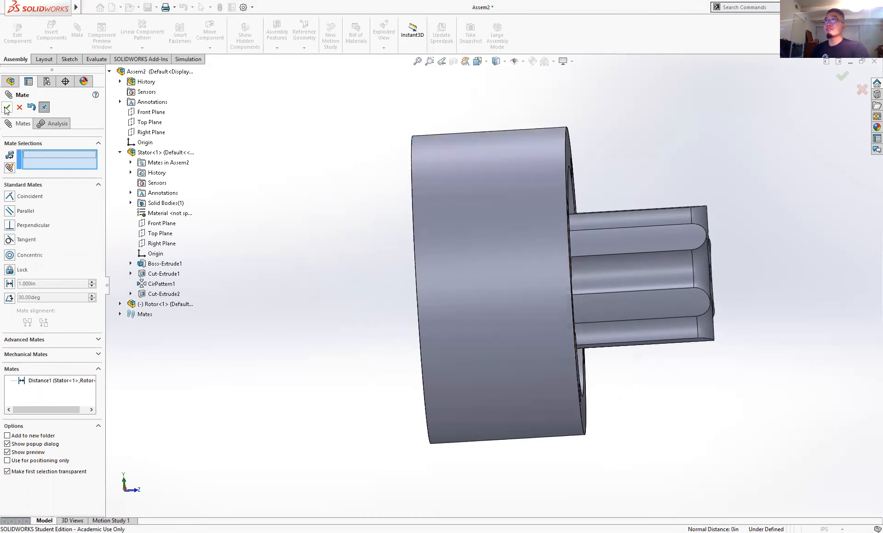
key("Escape")
mouse_move(379, 247)
middle_mouse_down()
mouse_move(478, 233)
mouse_move(347, 263)
mouse_move(341, 223)
mouse_move(291, 247)
mouse_move(325, 272)
mouse_move(371, 257)
middle_mouse_up()
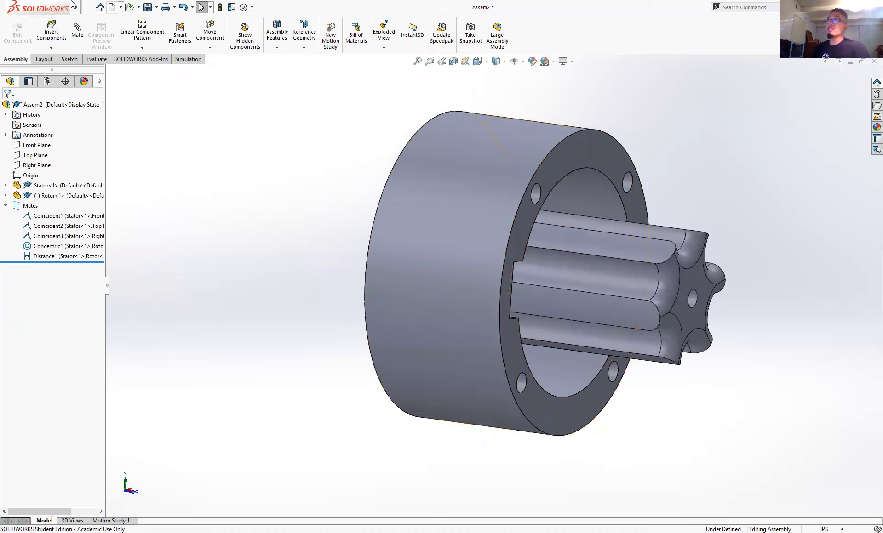
mouse_move(57, 6)
left_click(218, 8)
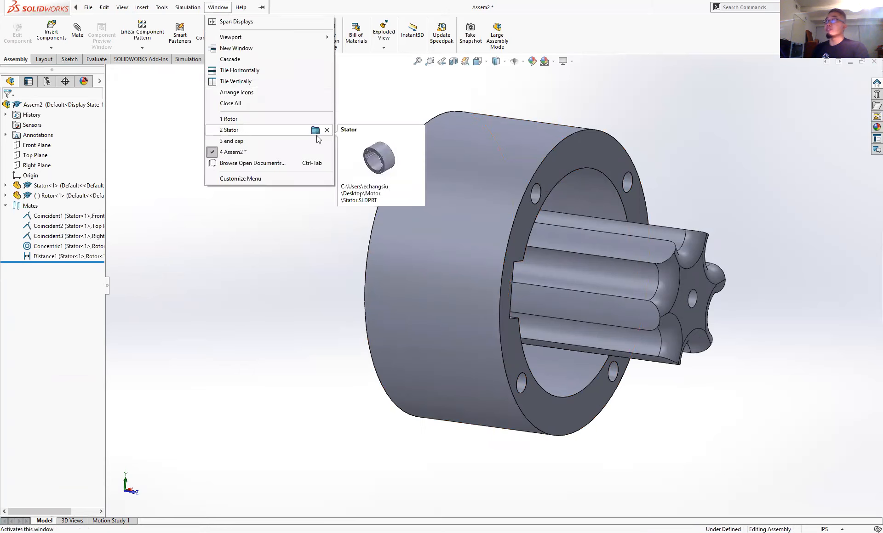
left_click(289, 289)
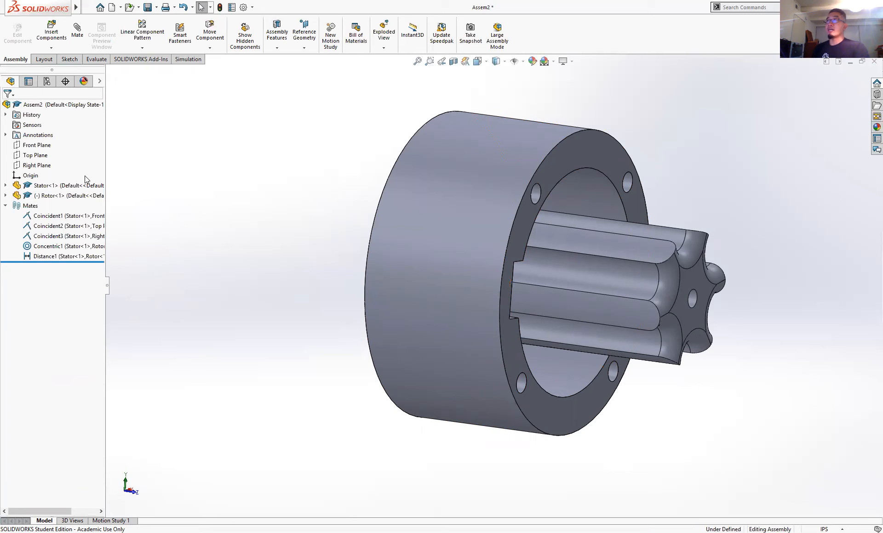
Edit the Stator within the assembly, saving the assembly as Assem2 in the Motor folder.
right_click(46, 183)
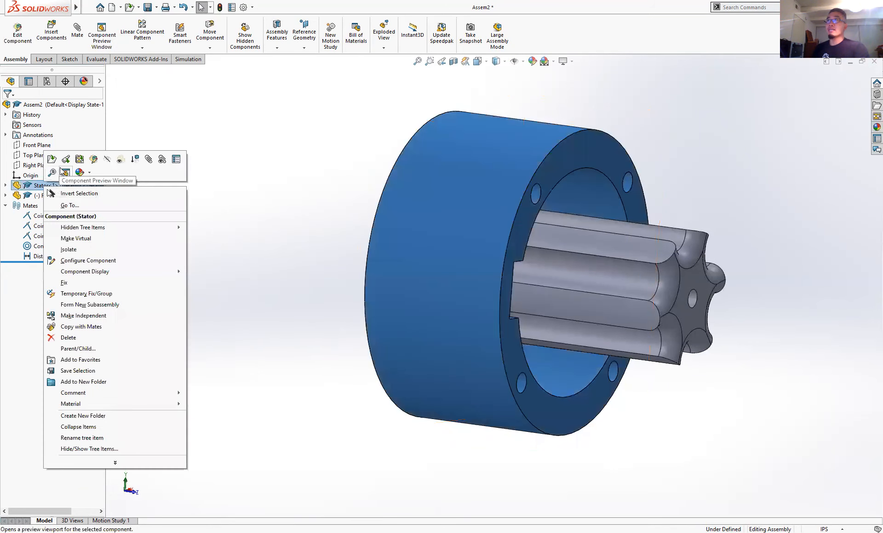
left_click(94, 160)
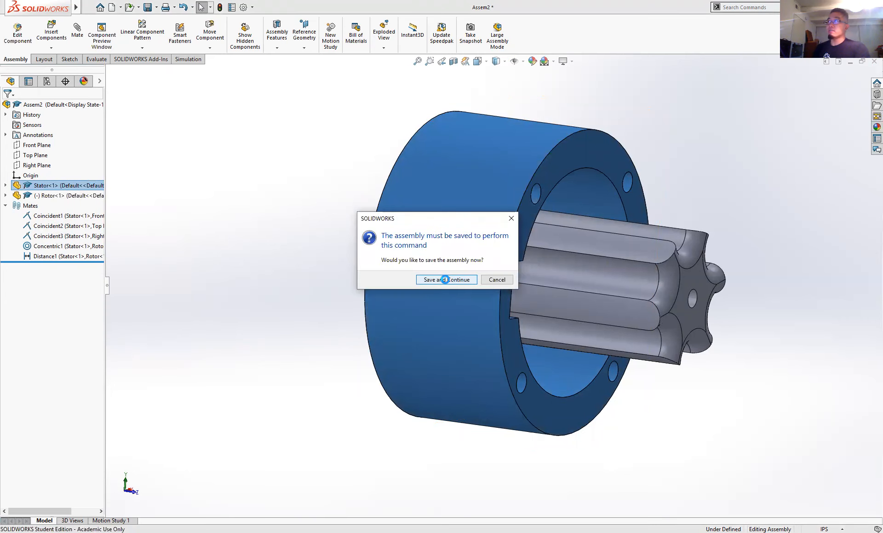
left_click(445, 279)
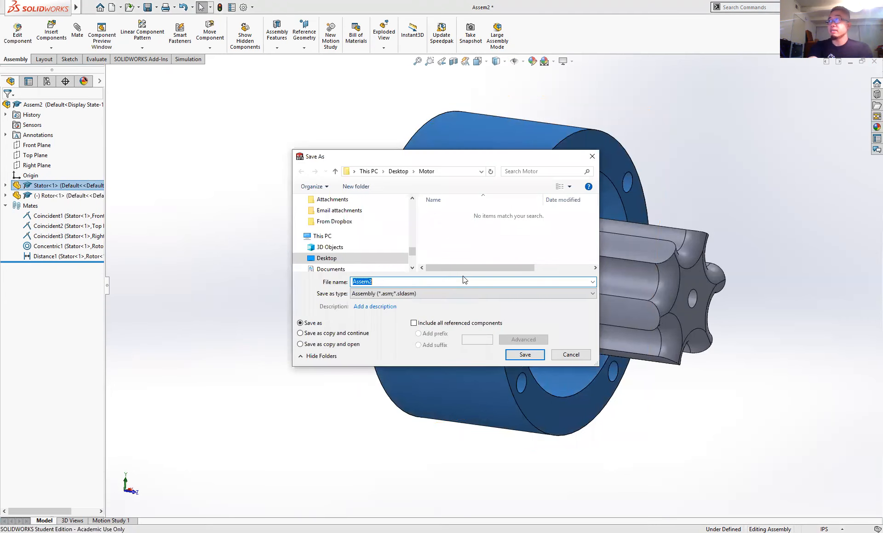
key("Return")
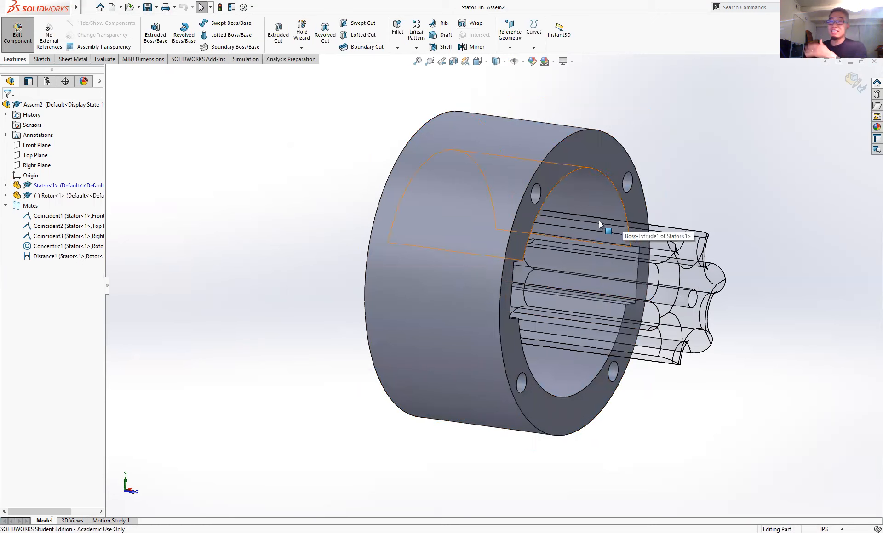
Set the blind extrusion depth of the Stator's Boss-Extrude1 to 4.5 in.
left_click(5, 185)
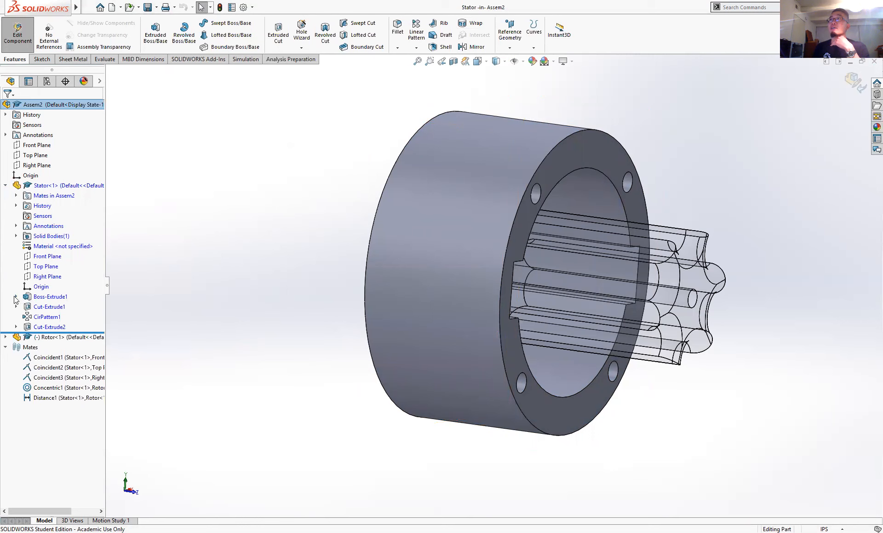
right_click(29, 297)
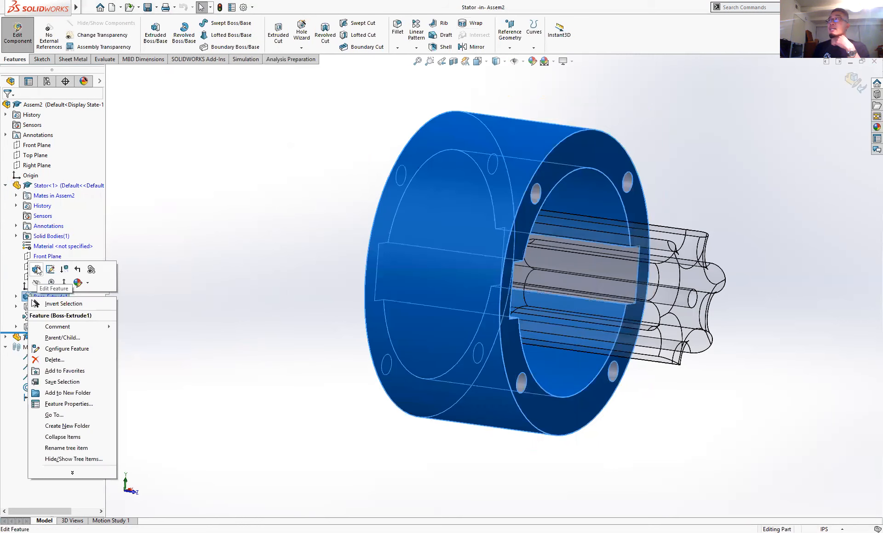
left_click(37, 270)
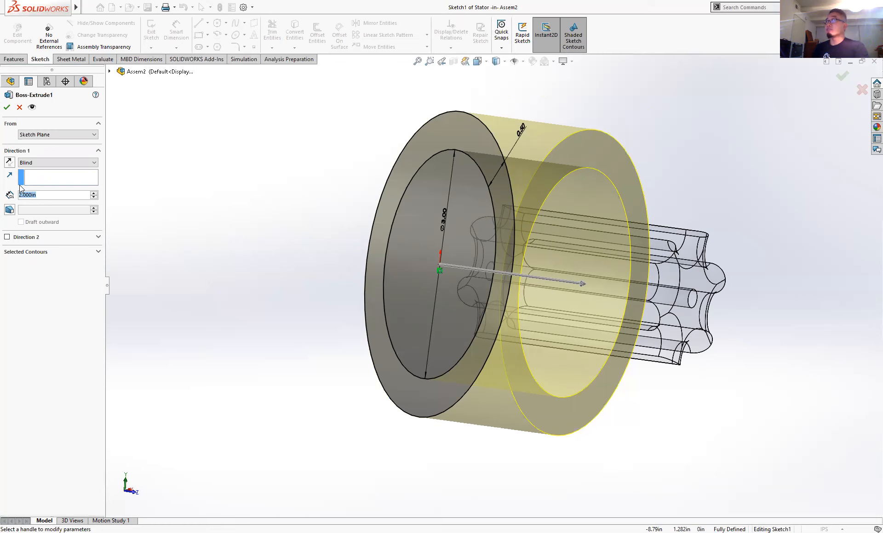
type("4.5")
key("Return")
key("Return")
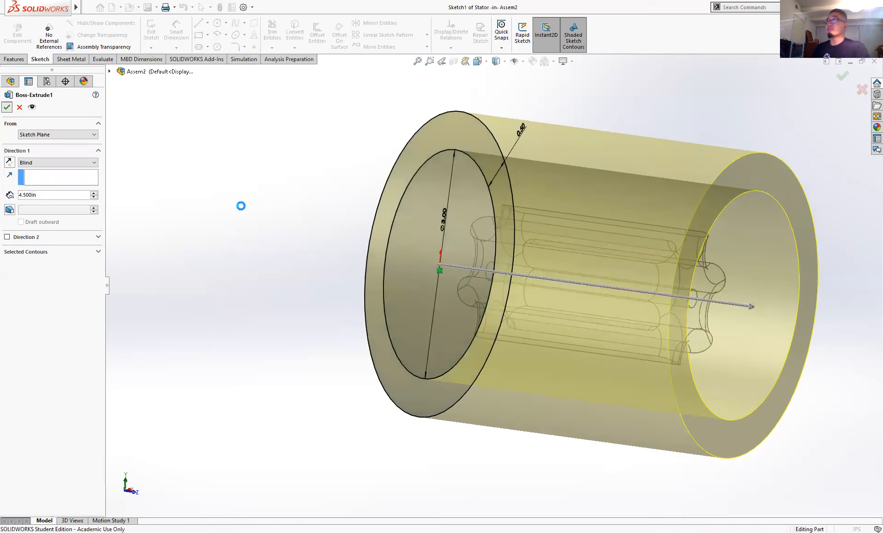
mouse_move(256, 217)
middle_mouse_down()
mouse_move(288, 226)
mouse_move(453, 221)
mouse_move(261, 246)
mouse_move(404, 191)
middle_mouse_up()
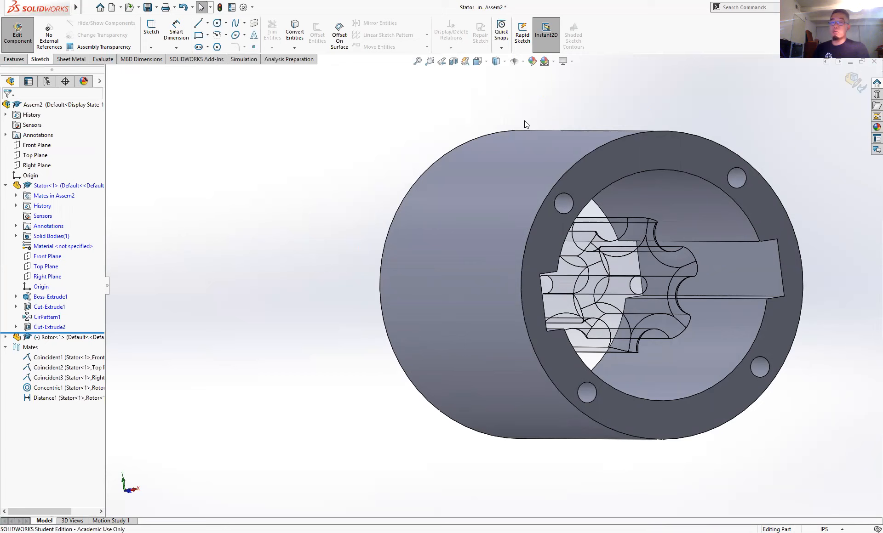
Switch to the separate Stator part window and examine the lengthened body.
mouse_move(32, 8)
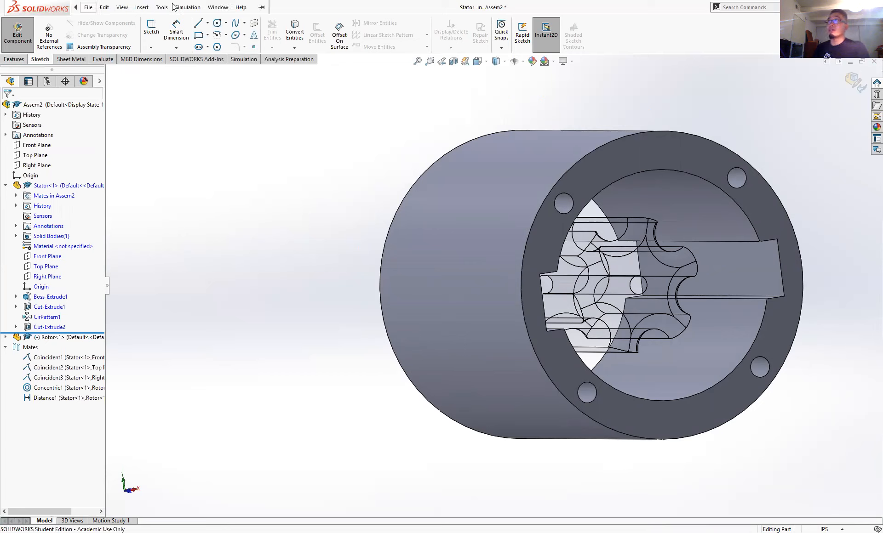
left_click(217, 7)
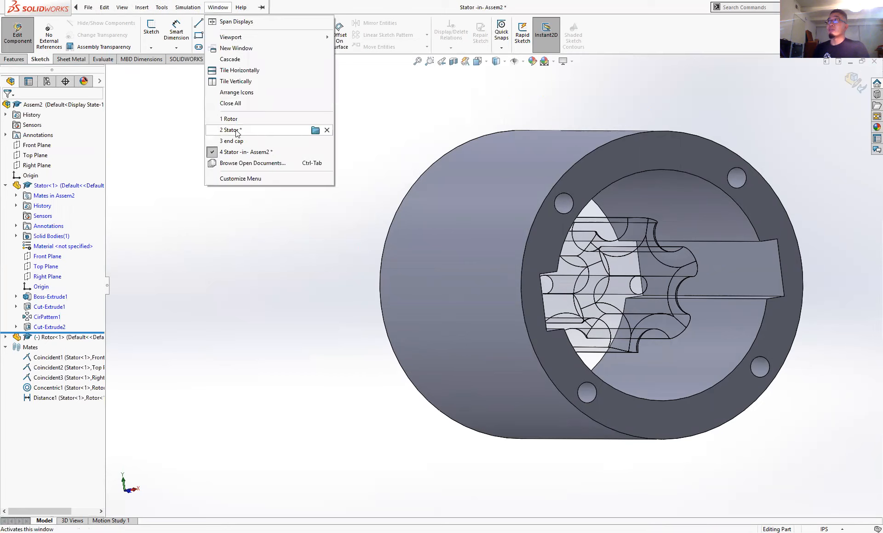
left_click(237, 131)
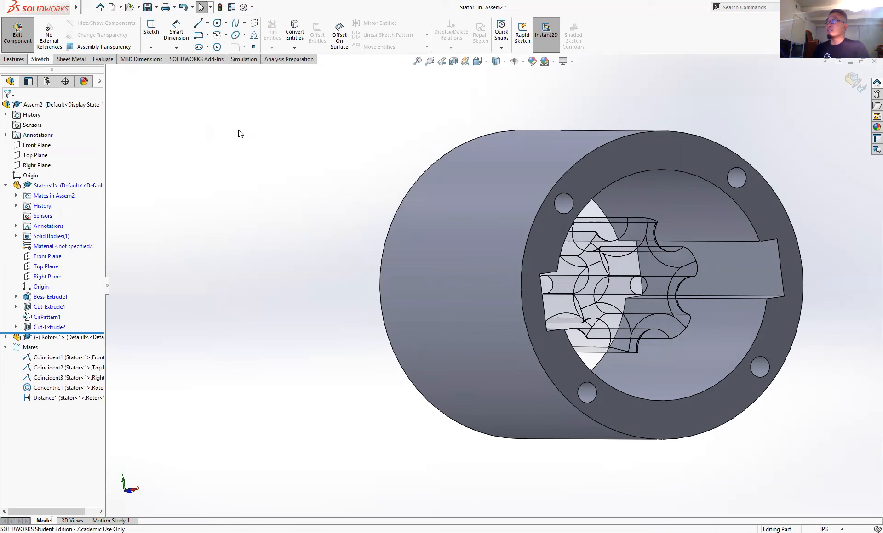
middle_click_drag(549, 220, 193, 138)
mouse_move(40, 8)
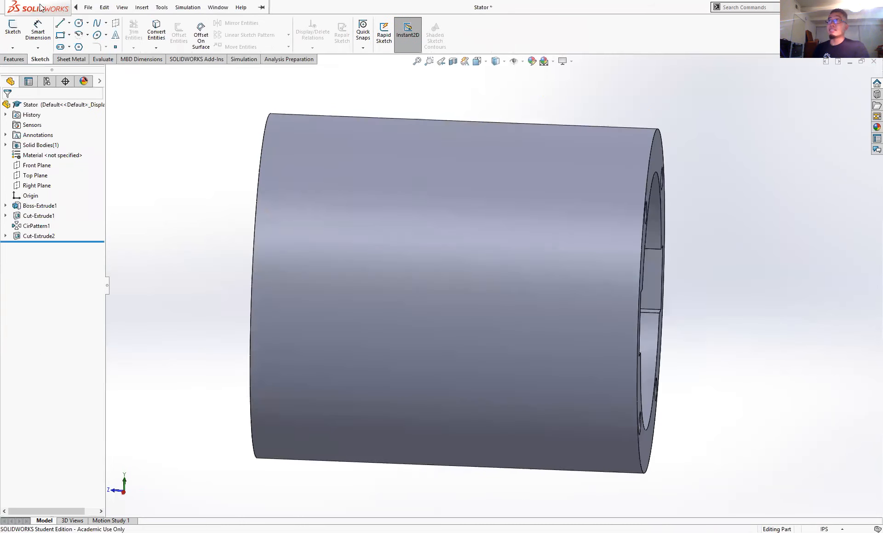
Return to the Assem2 window and finish editing the Stator in place.
left_click(217, 9)
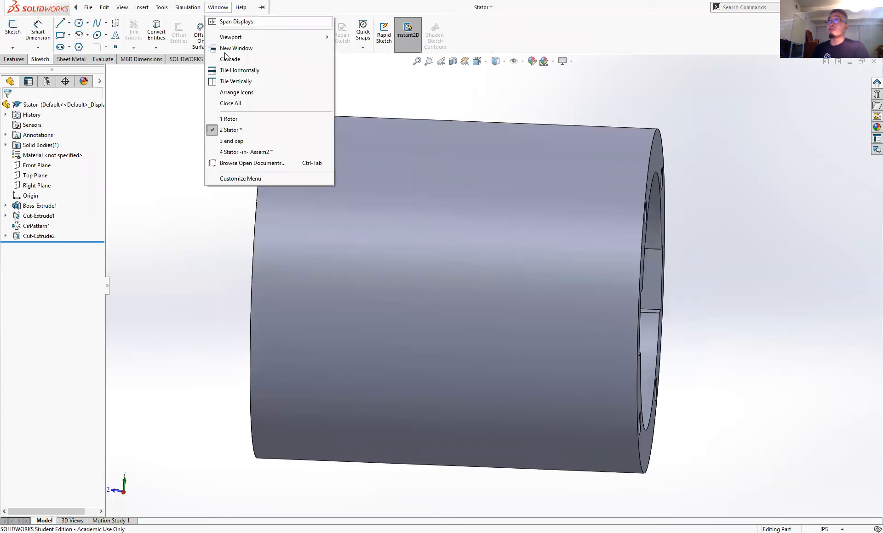
left_click(239, 153)
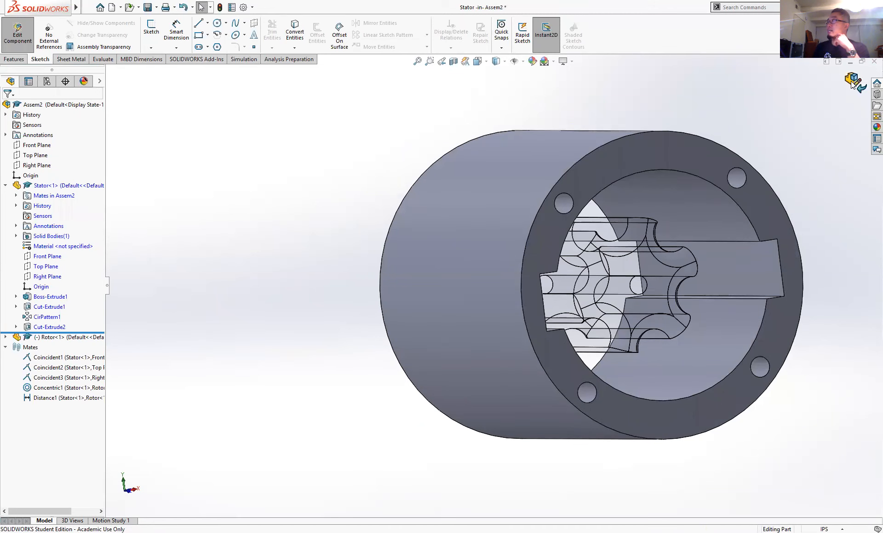
left_click(851, 84)
middle_click_drag(674, 329, 638, 329)
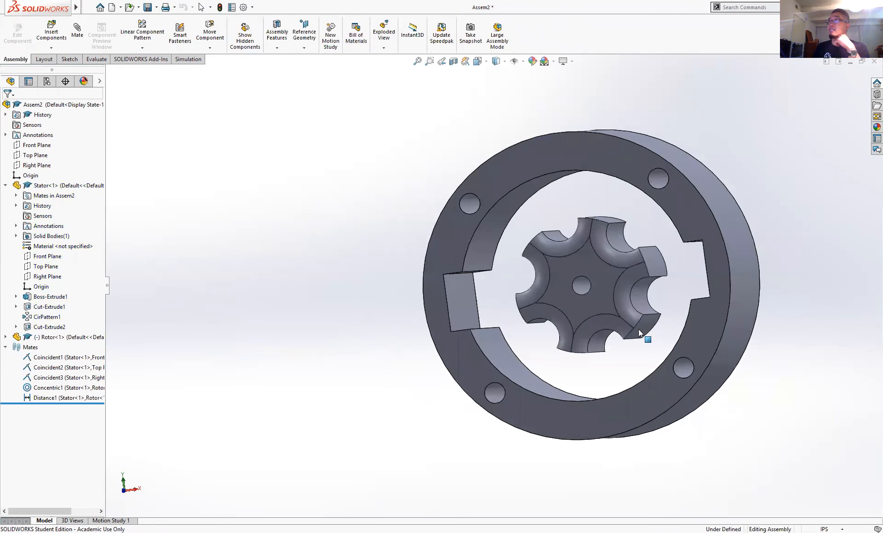
Measure the distance between a Rotor lobe's outer face and the Stator's inner cylindrical face.
left_click(96, 59)
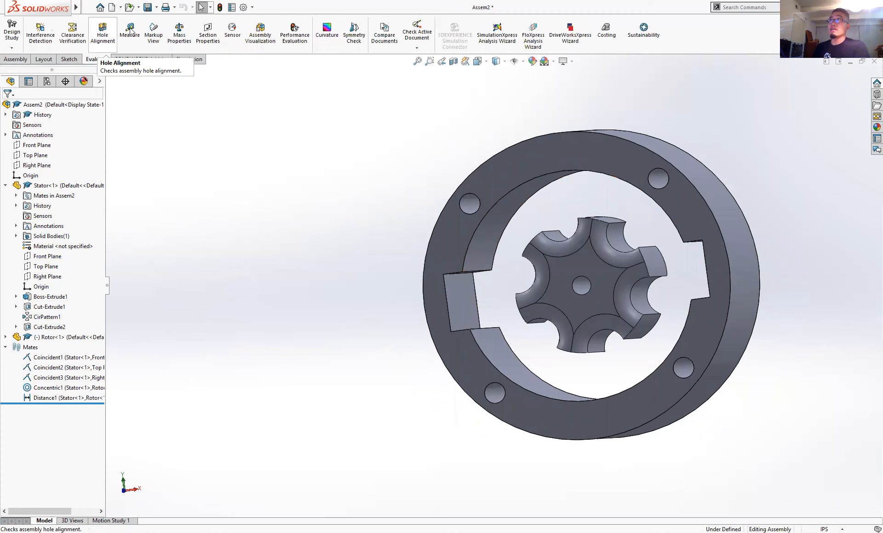
left_click(533, 250)
middle_click_drag(528, 248, 499, 201)
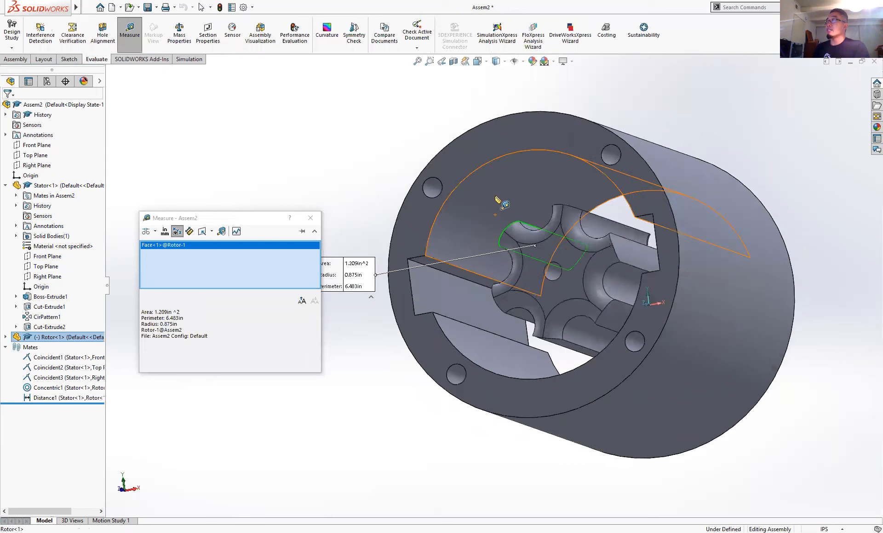
left_click(497, 199)
middle_click_drag(534, 281, 512, 270)
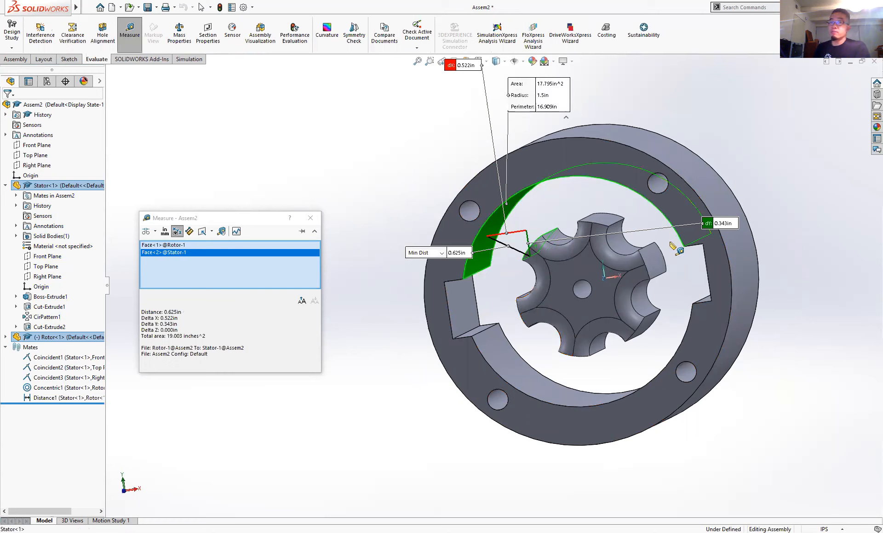
left_click(310, 218)
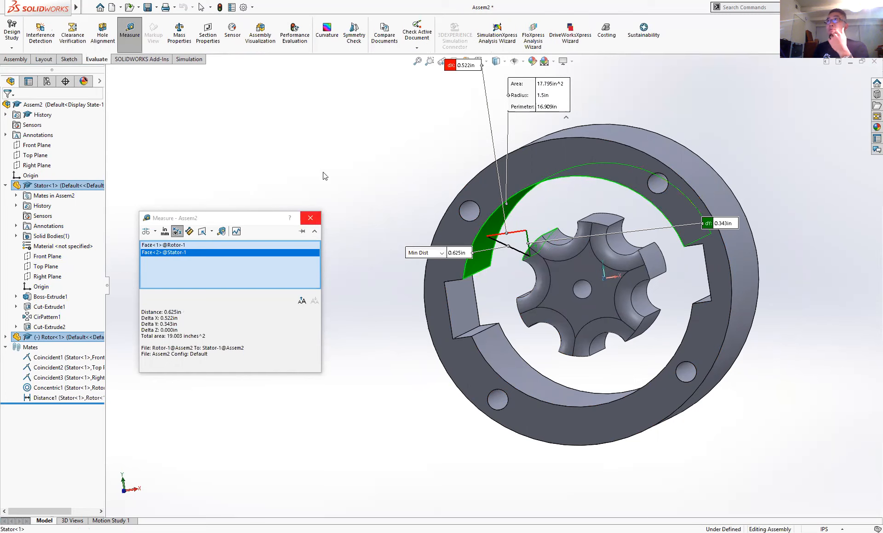
Insert the end cap component into the assembly and place it in front of the Stator's open end, clear of the body.
mouse_move(58, 6)
left_click(87, 7)
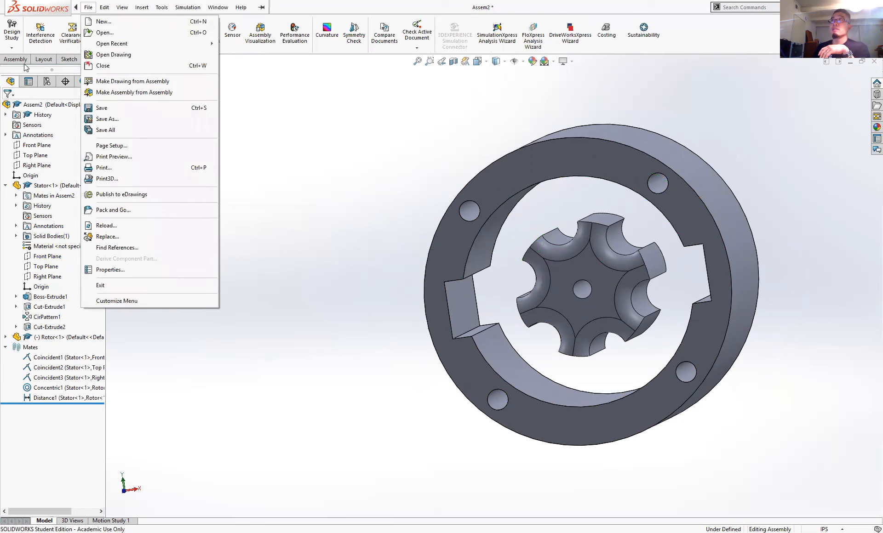
left_click(142, 8)
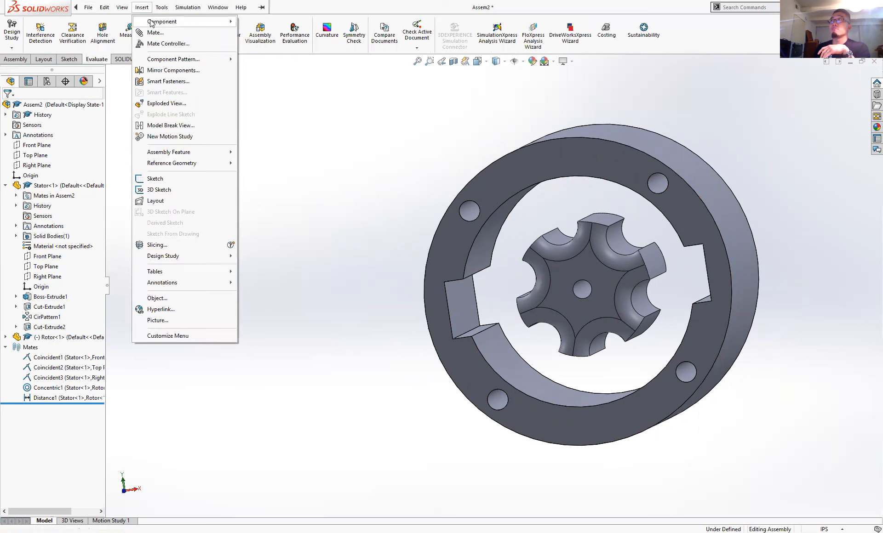
mouse_move(151, 23)
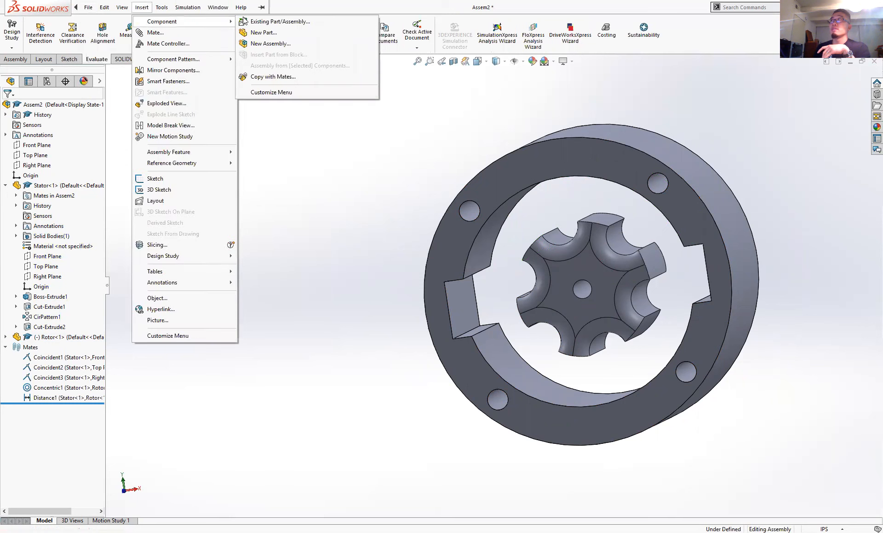
left_click(267, 23)
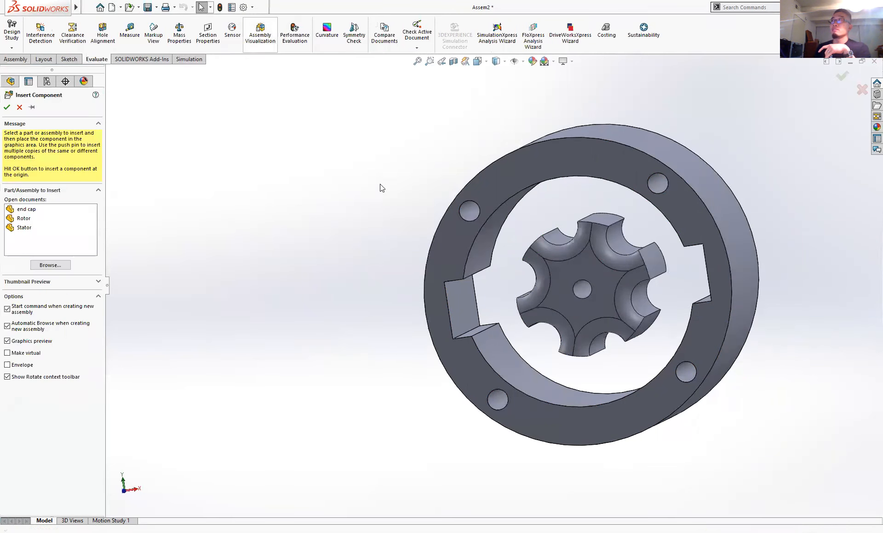
left_click(38, 209)
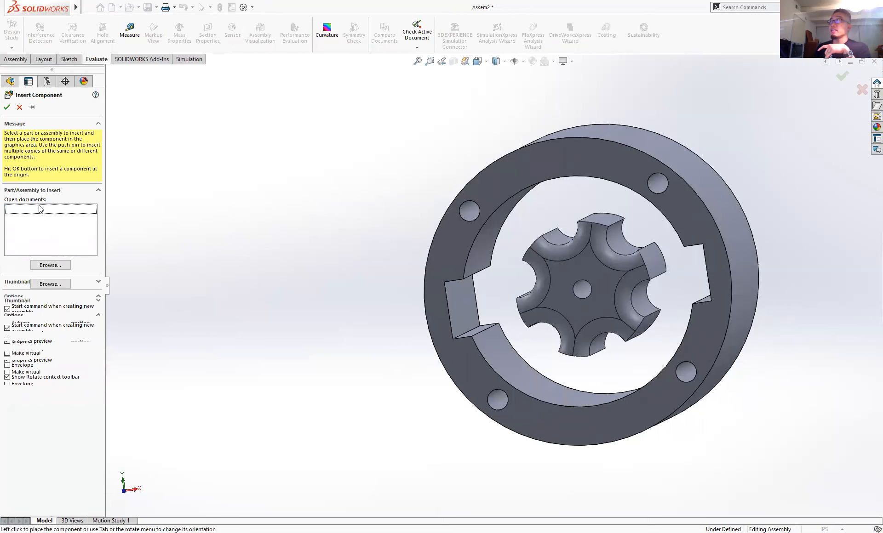
left_click(366, 221)
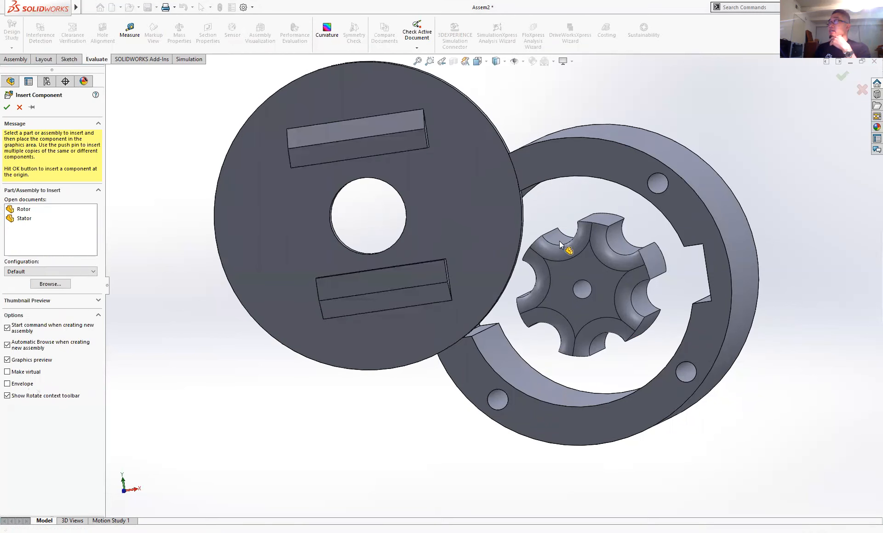
middle_click_drag(585, 245, 529, 257)
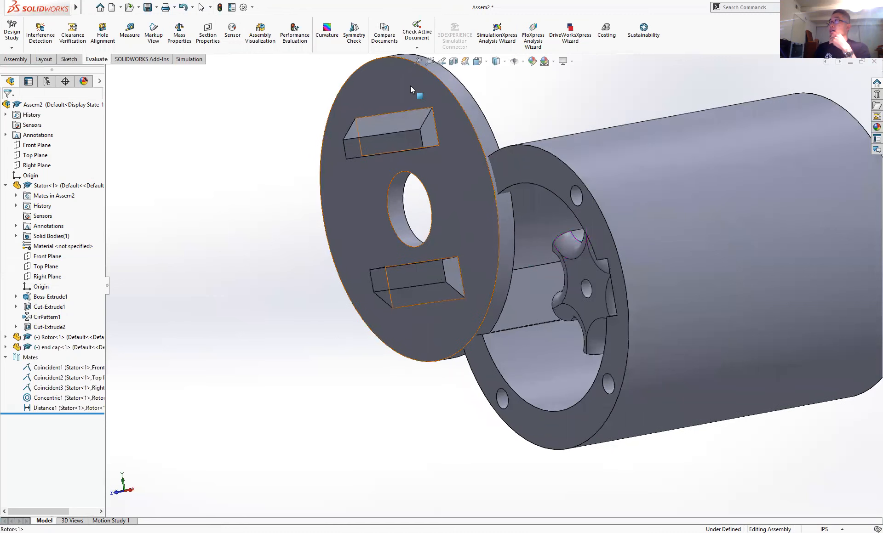
left_click_drag(388, 87, 340, 209)
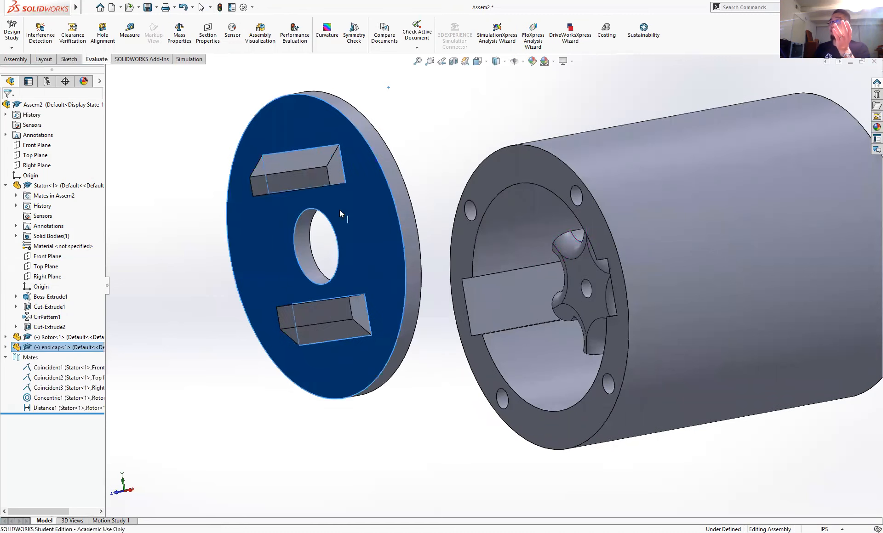
Add a coincident mate between the Stator's annular end face and the end cap's flat face carrying the two blocks.
left_click(511, 173)
left_click(311, 123, "ctrl")
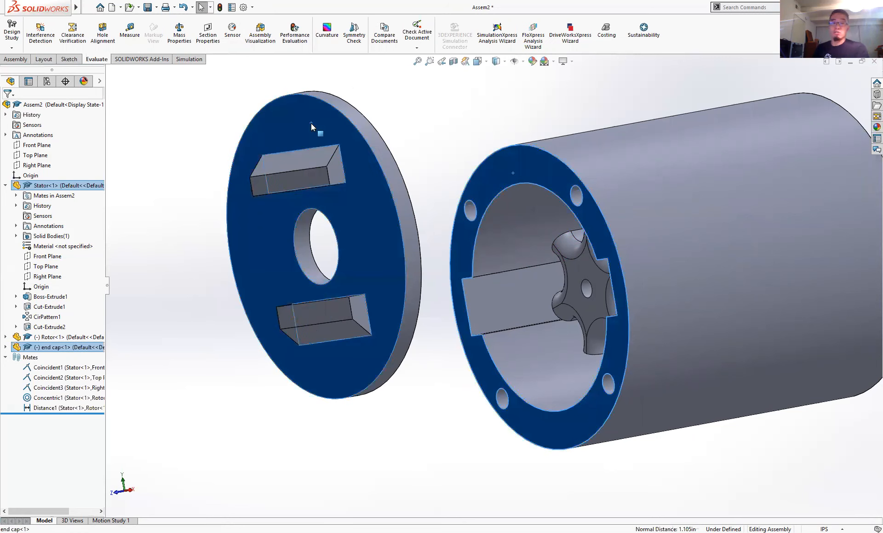
left_click(18, 60)
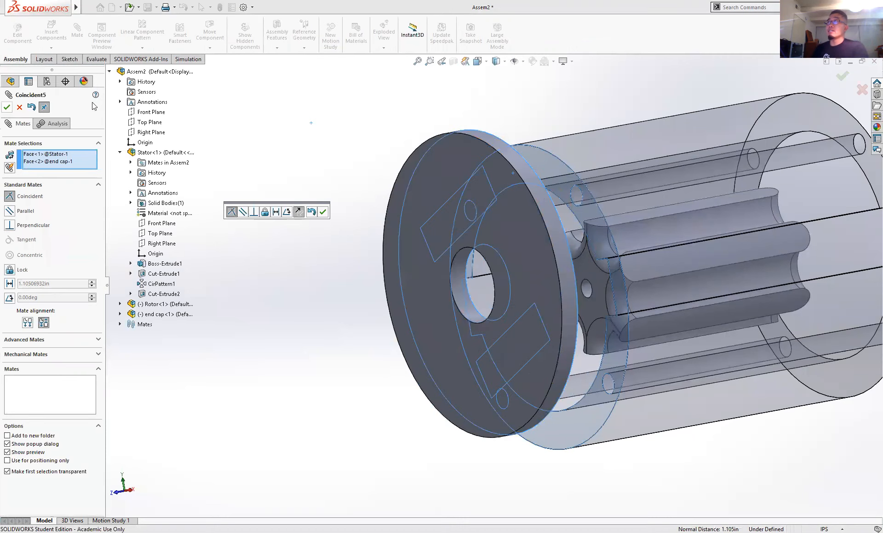
left_click(7, 107)
Add a concentric mate between the end cap's rim and the Stator's outer cylindrical face, and finish mating.
middle_click_drag(629, 251, 625, 262)
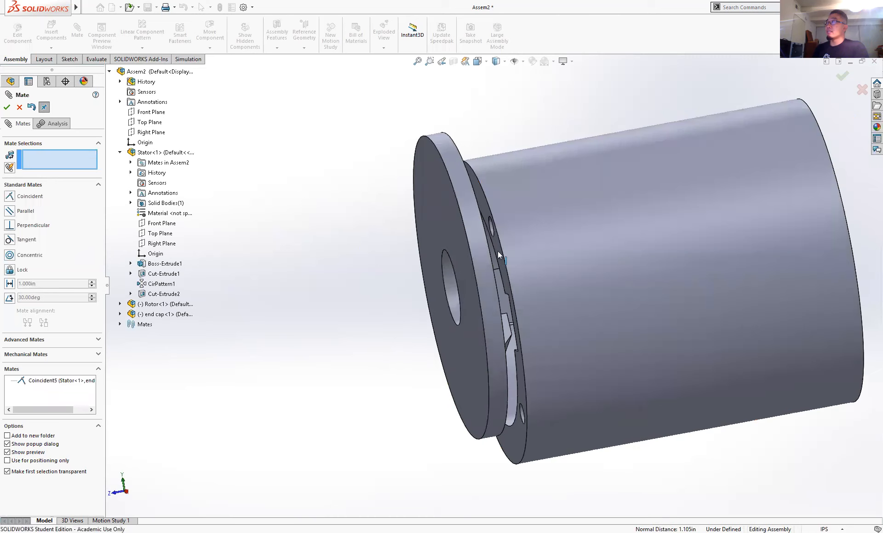
left_click(481, 254)
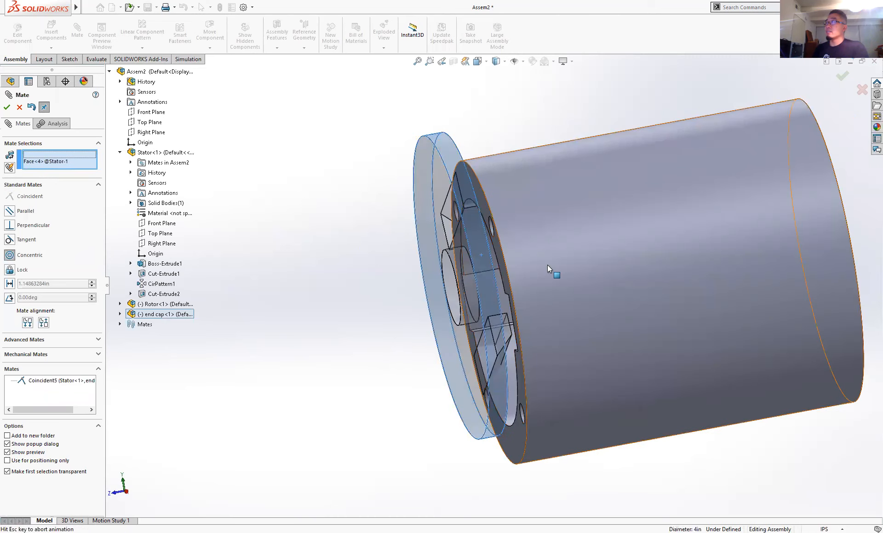
left_click(547, 265)
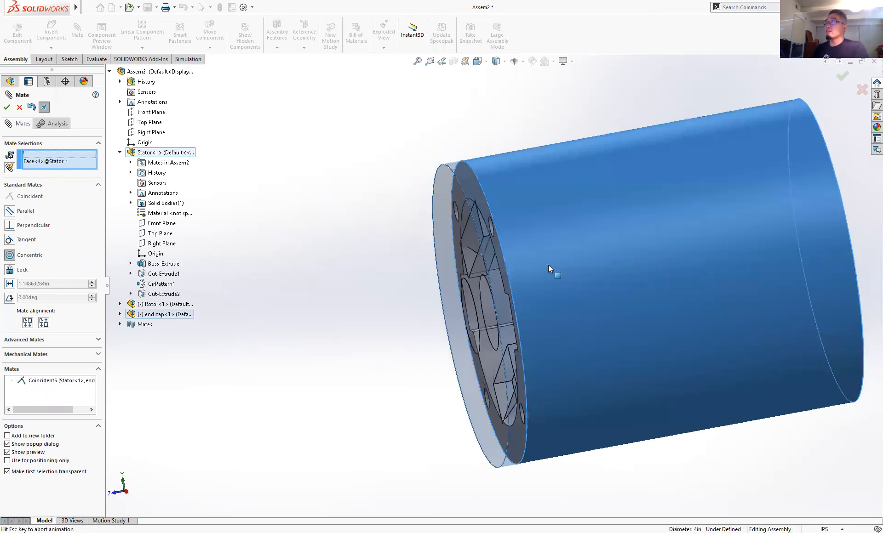
left_click(7, 108)
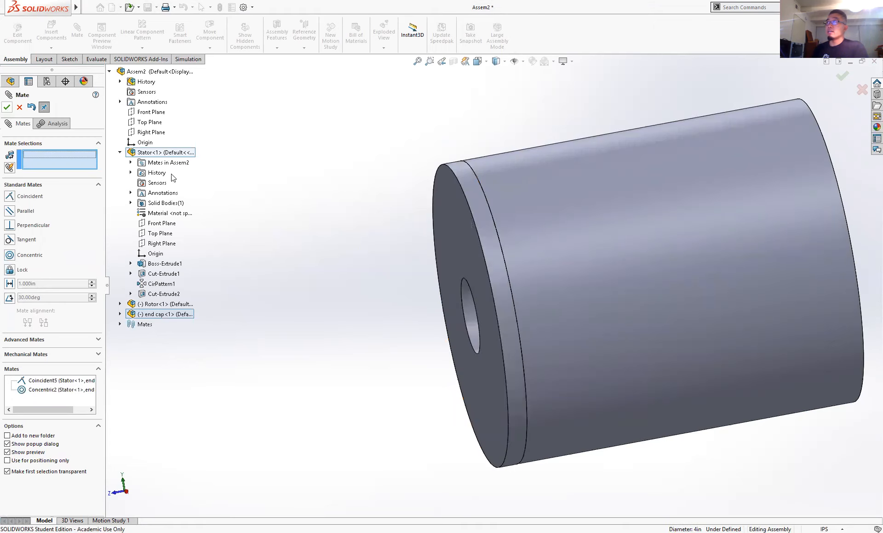
middle_click_drag(315, 244, 317, 193)
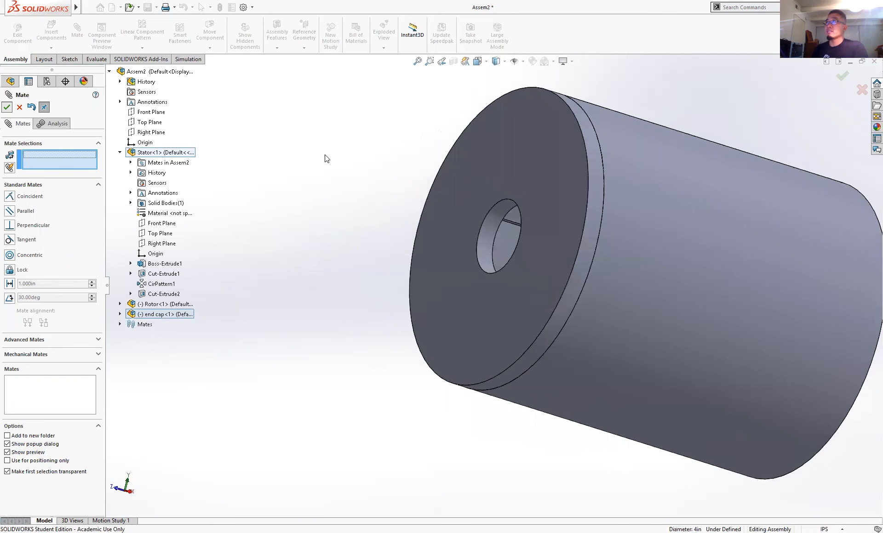
left_click(7, 108)
Make the Stator component transparent so the inside of the motor can be seen.
left_click(563, 242)
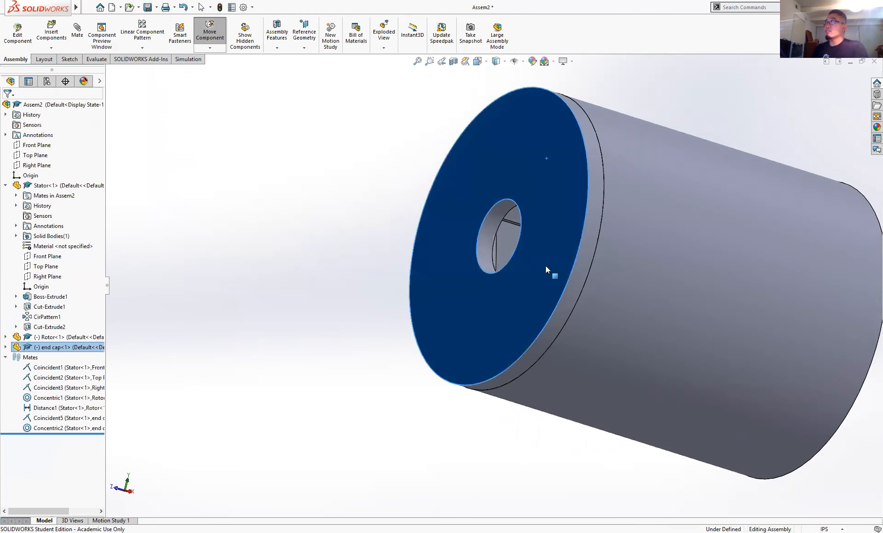
middle_click_drag(684, 300, 580, 224)
left_click(581, 224)
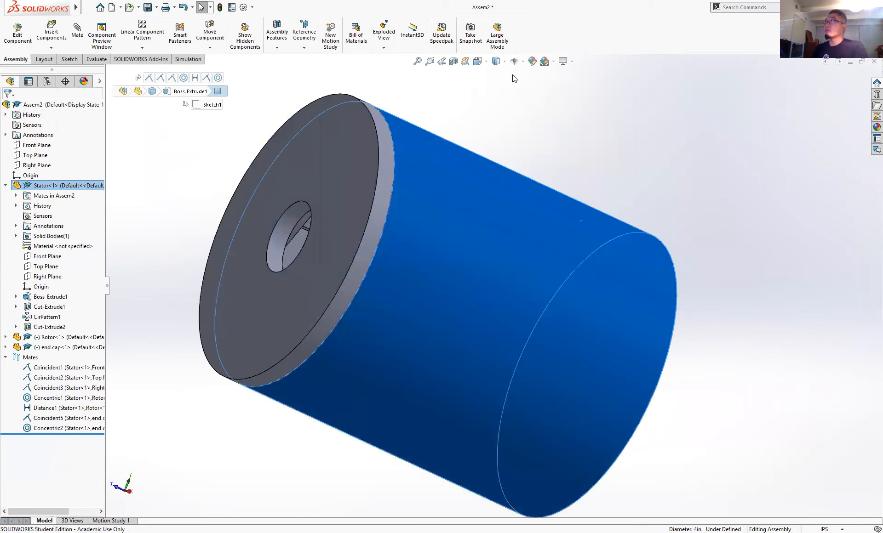
left_click(504, 61)
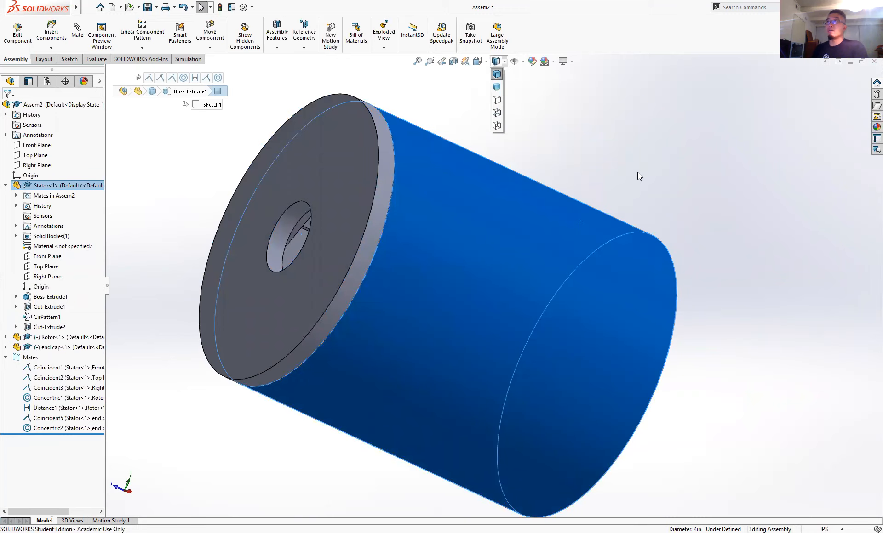
right_click(66, 185)
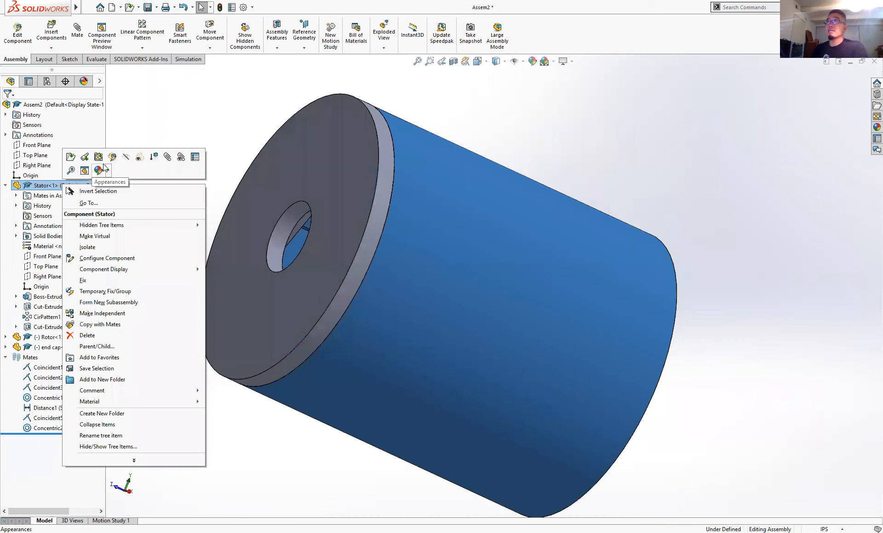
left_click(141, 161)
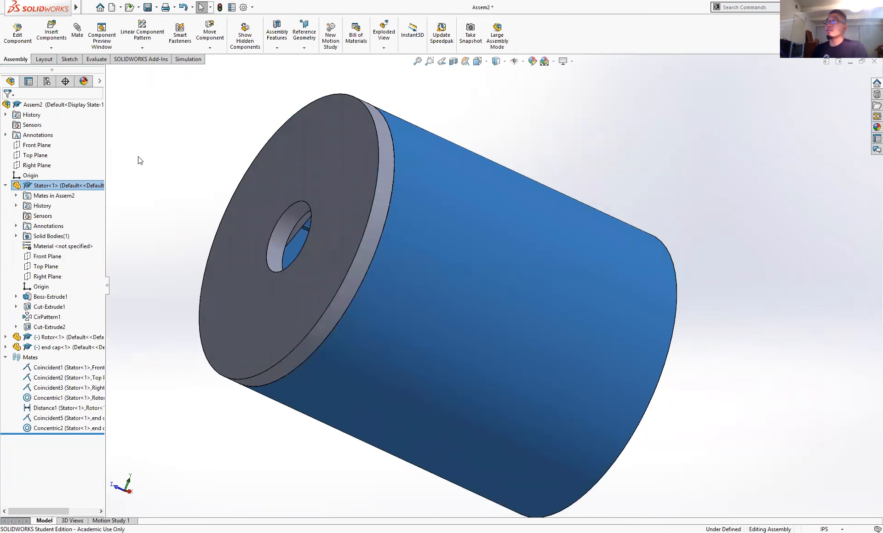
Rotate the end cap about its axis until its two inner blocks lie roughly parallel to the assembly's Top Plane.
middle_click_drag(658, 211, 411, 141)
left_click(297, 235)
left_click_drag(297, 234, 418, 277)
middle_click_drag(417, 277, 420, 226)
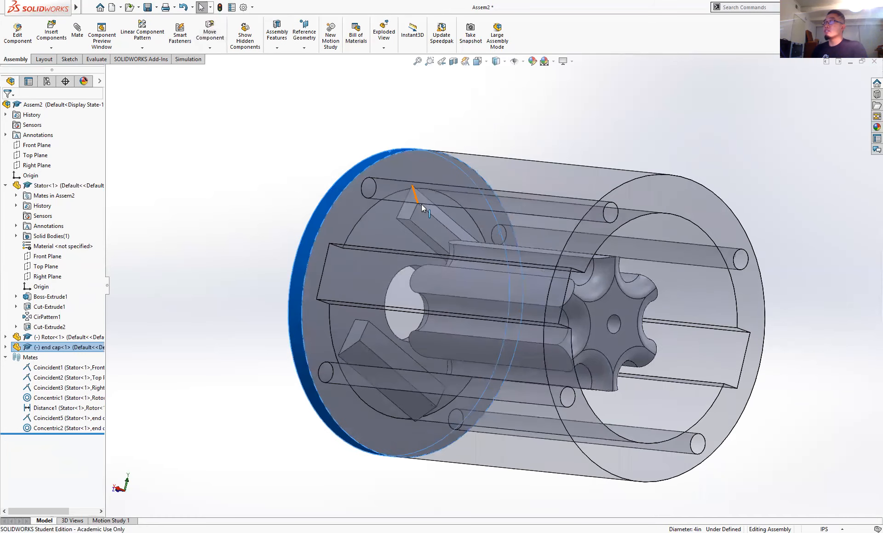
scroll(421, 204, "down", 8)
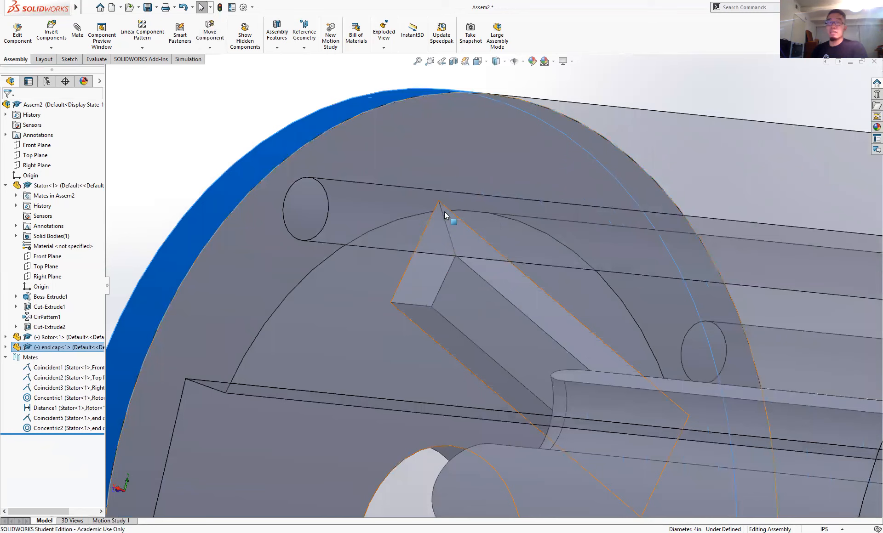
scroll(449, 229, "up", 6)
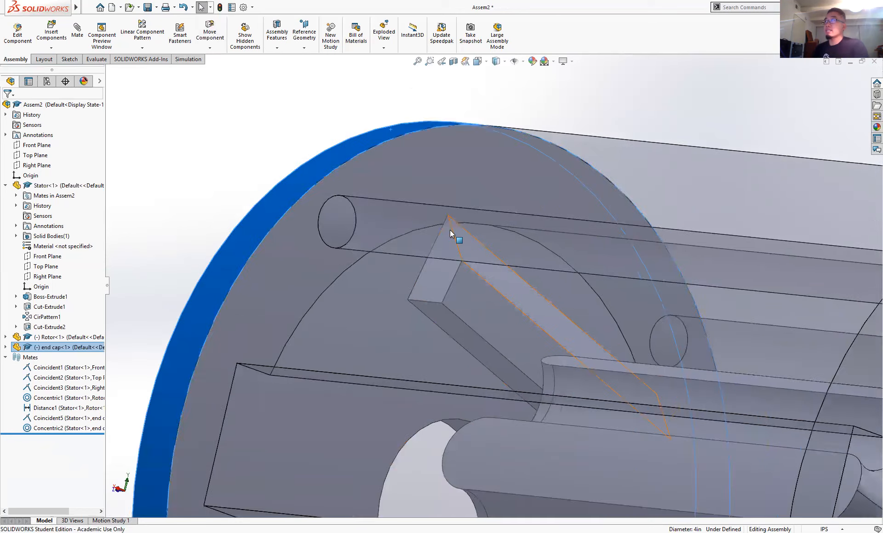
middle_click_drag(495, 377, 390, 294)
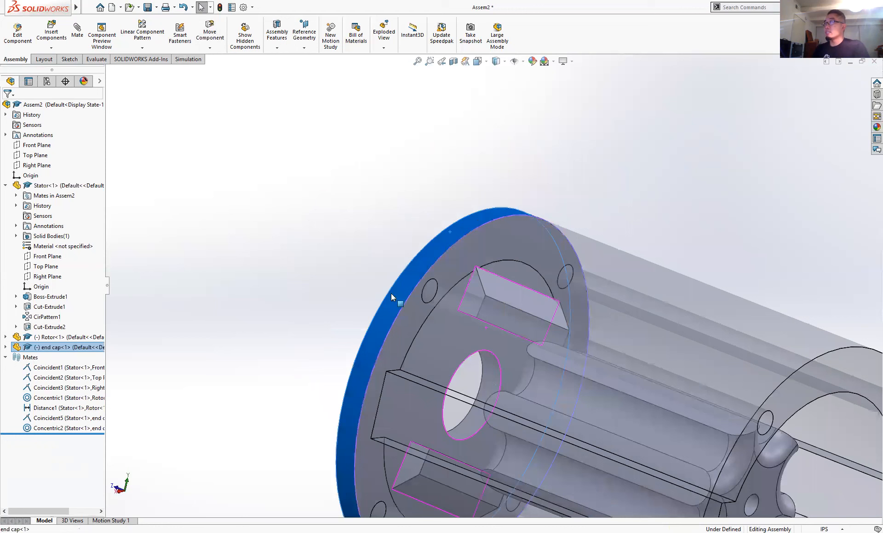
left_click_drag(350, 417, 361, 377)
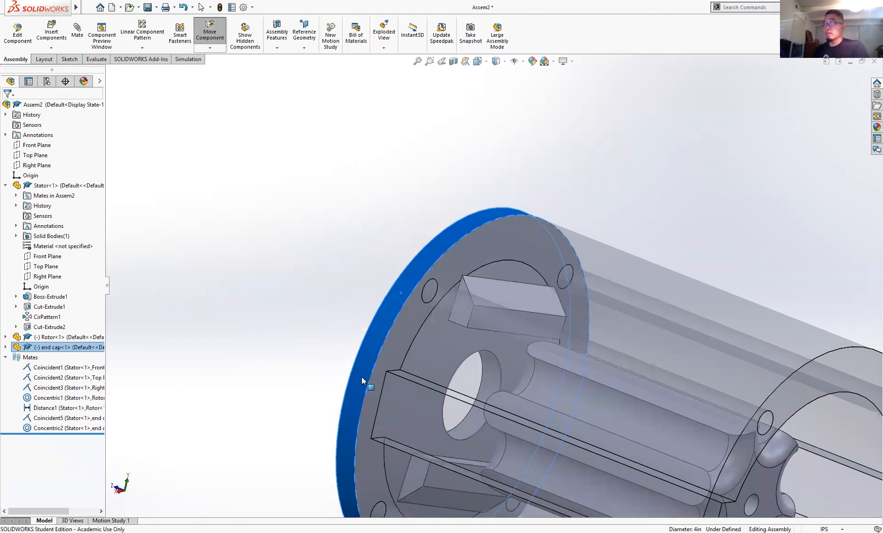
Add a coincident mate between the end cap's Top Plane and the assembly's Top Plane, and test whether the cap still rotates.
left_click(5, 347)
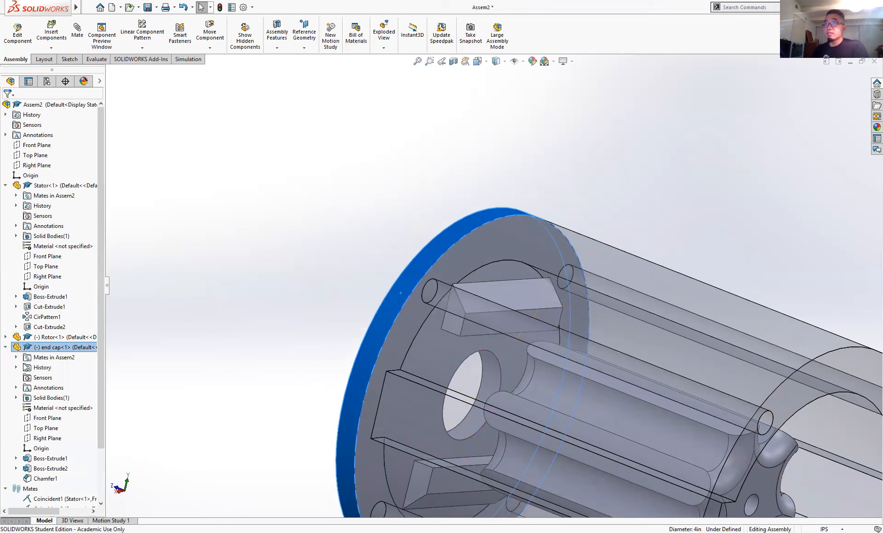
left_click(39, 429)
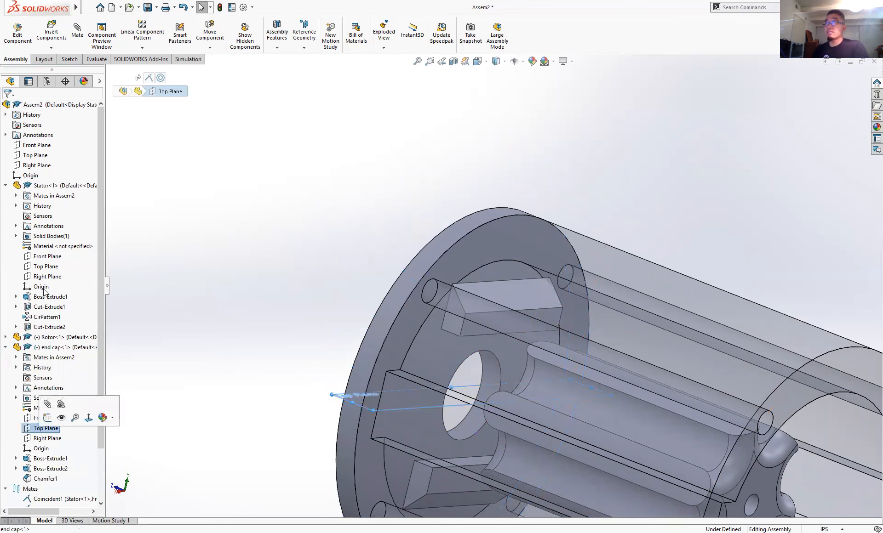
left_click(35, 156, "ctrl")
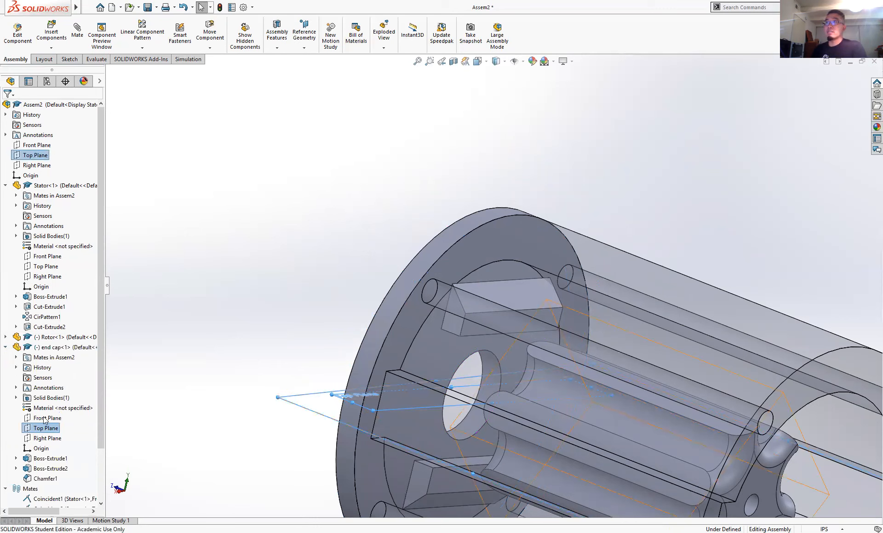
left_click(77, 31)
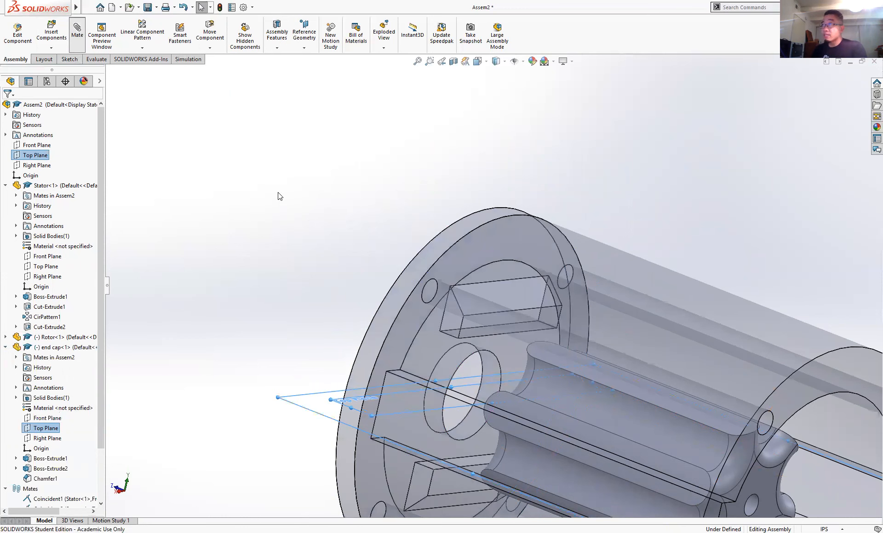
left_click(7, 110)
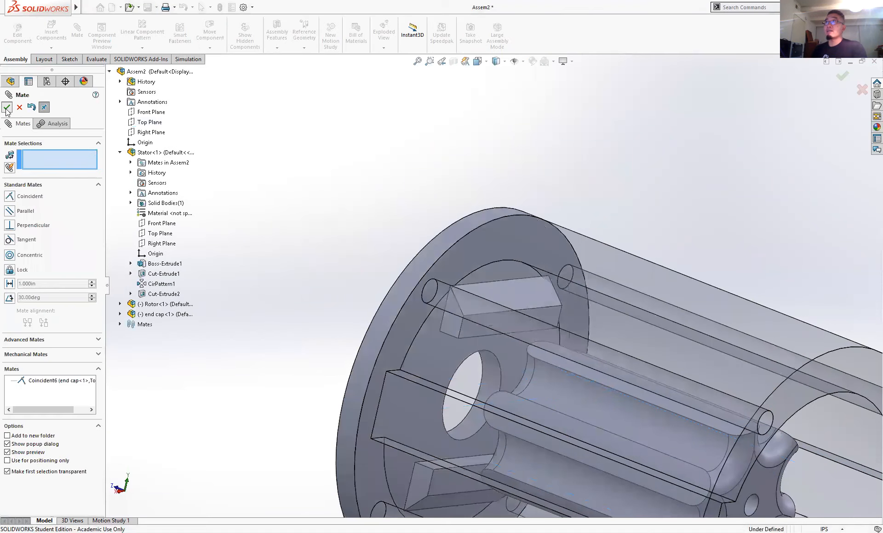
left_click(7, 108)
left_click_drag(410, 283, 396, 315)
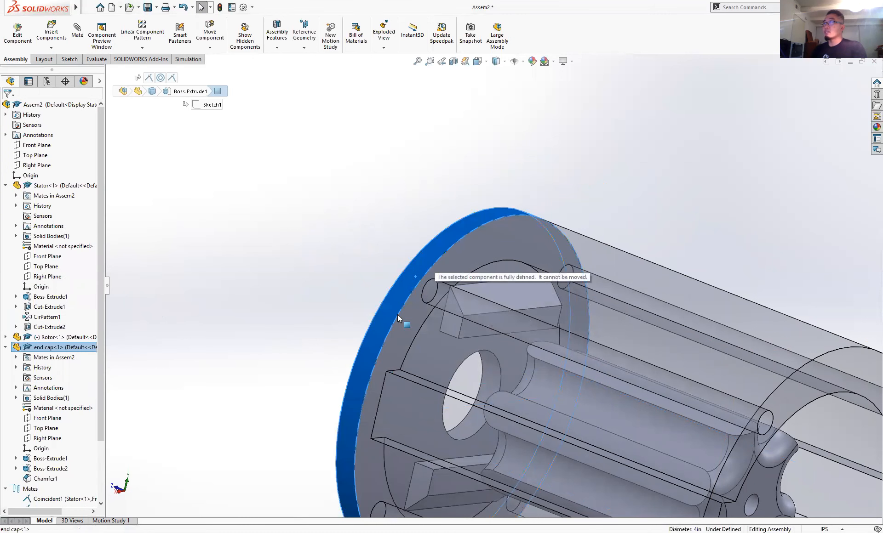
Select the end cap's outer face and start editing the end cap part in the context of the assembly.
key("f")
middle_click_drag(437, 312, 538, 321)
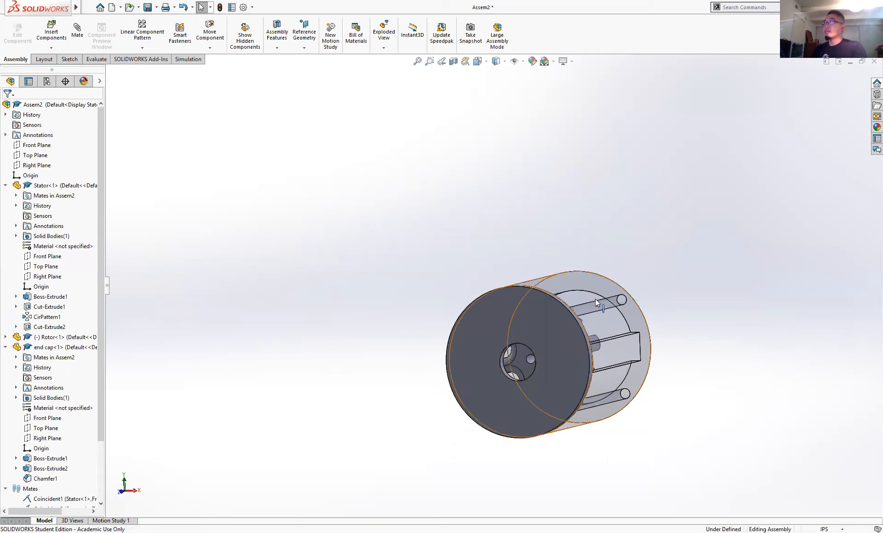
left_click(605, 286)
key("Escape")
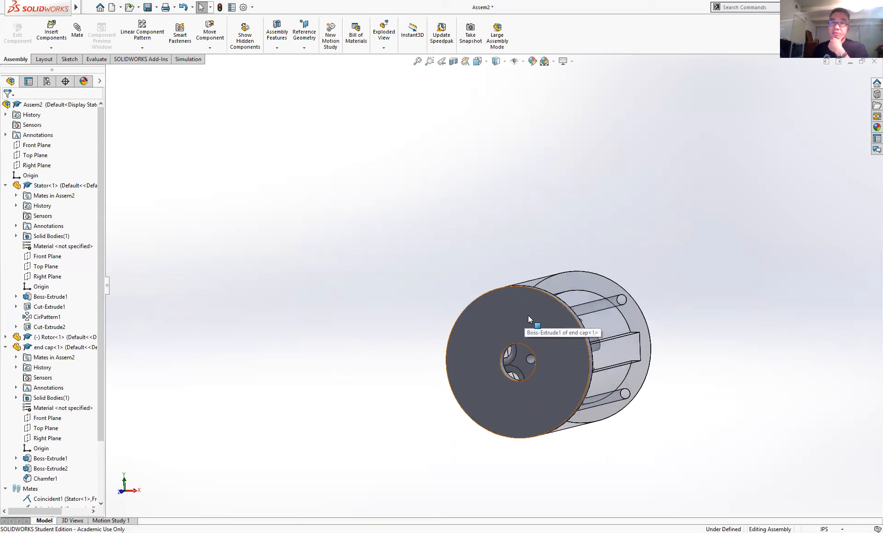
left_click(509, 318)
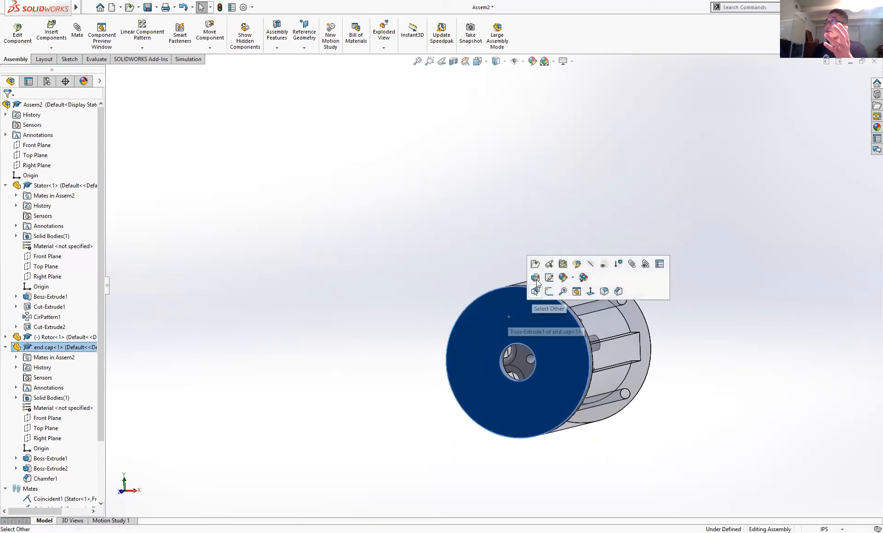
left_click(577, 264)
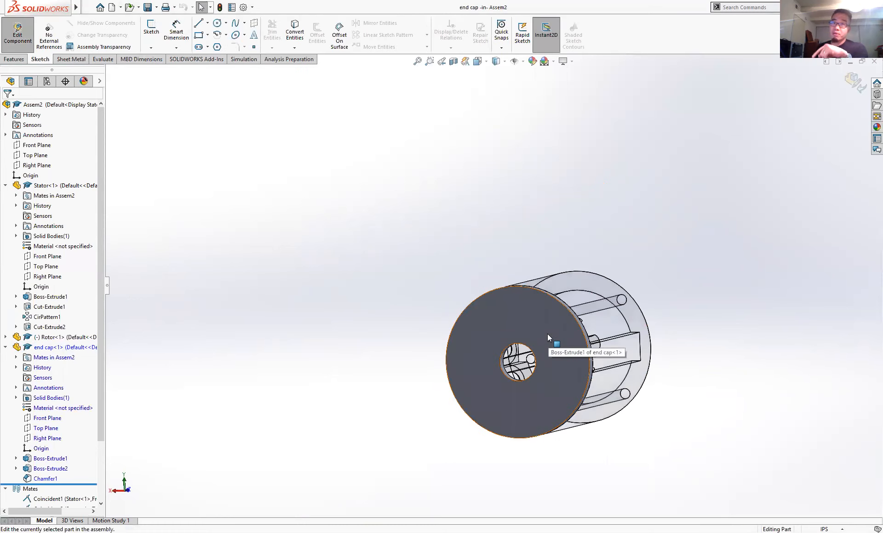
Start an Extruded Cut in the end cap with its sketch on the cap's flat outer face.
middle_click_drag(531, 306, 552, 302)
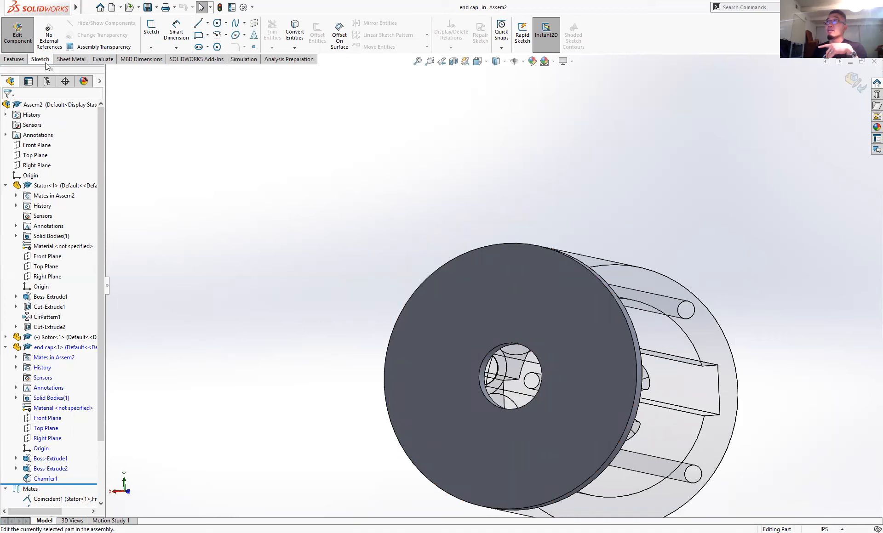
left_click(14, 60)
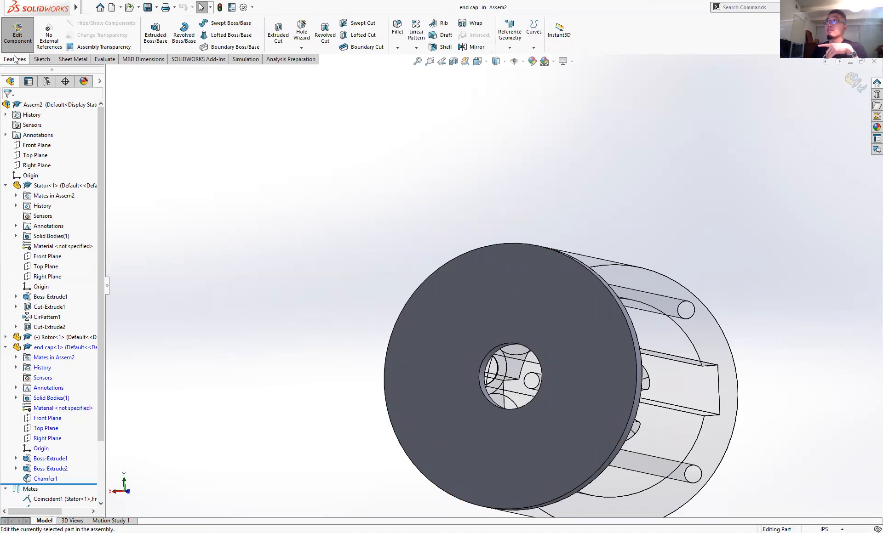
left_click(279, 29)
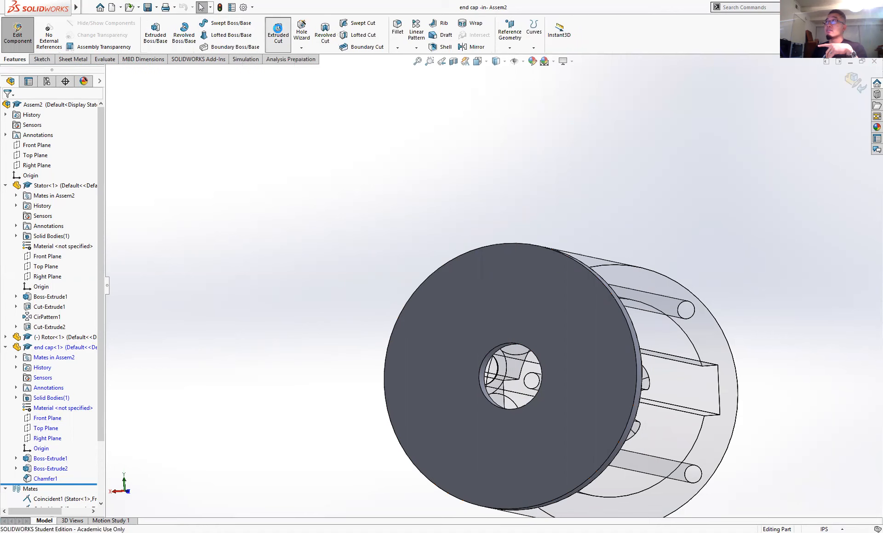
left_click(559, 295)
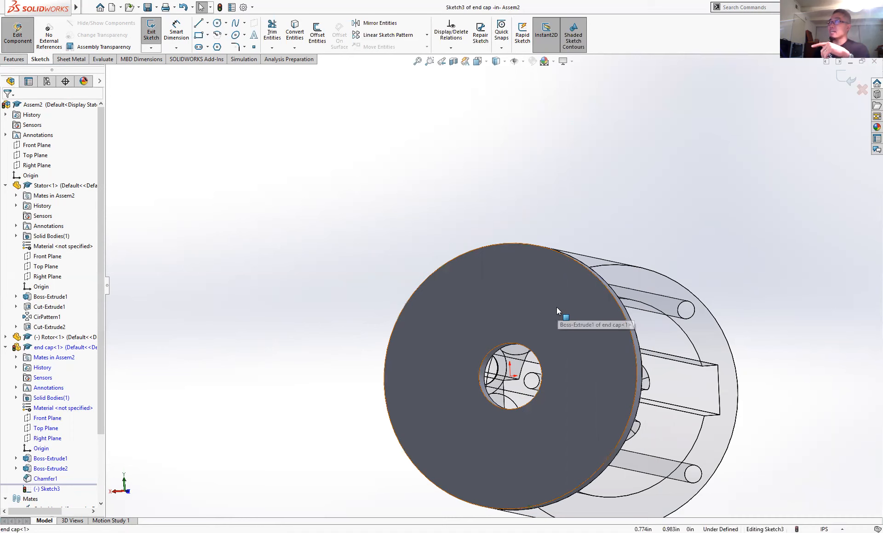
Project the circular edges of the Stator's four small through-holes into the end cap sketch with Convert Entities.
left_click(549, 292)
middle_click_drag(550, 306, 634, 297)
scroll(491, 330, "down", 2)
scroll(625, 286, "up", 3)
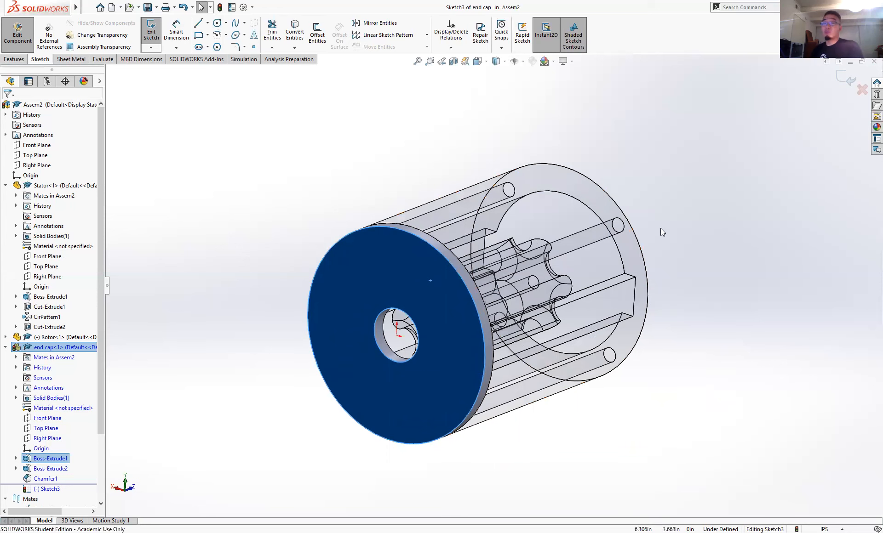
left_click(618, 224)
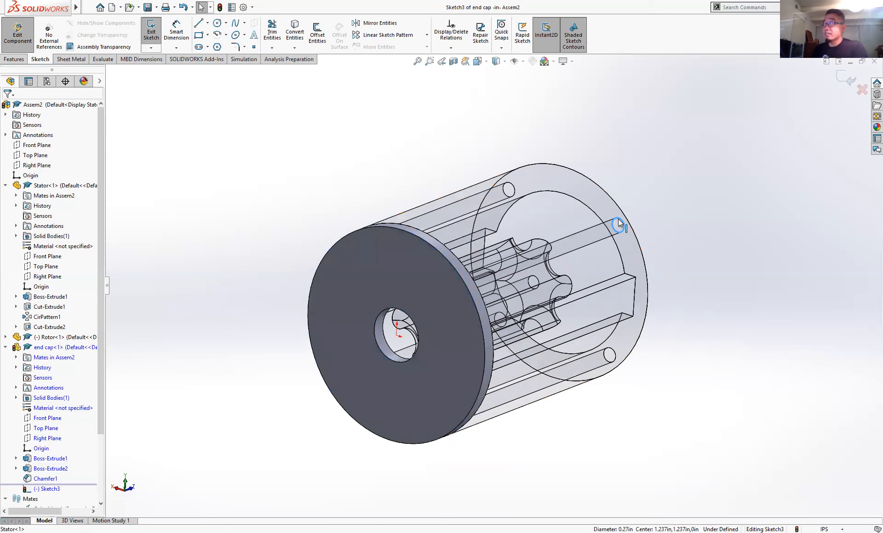
left_click(509, 190, "ctrl")
left_click(500, 318, "ctrl")
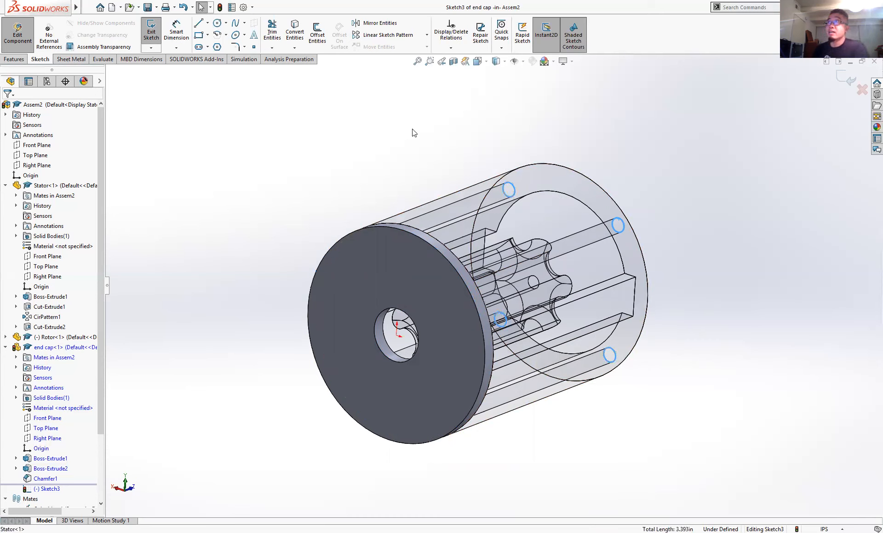
left_click(295, 32)
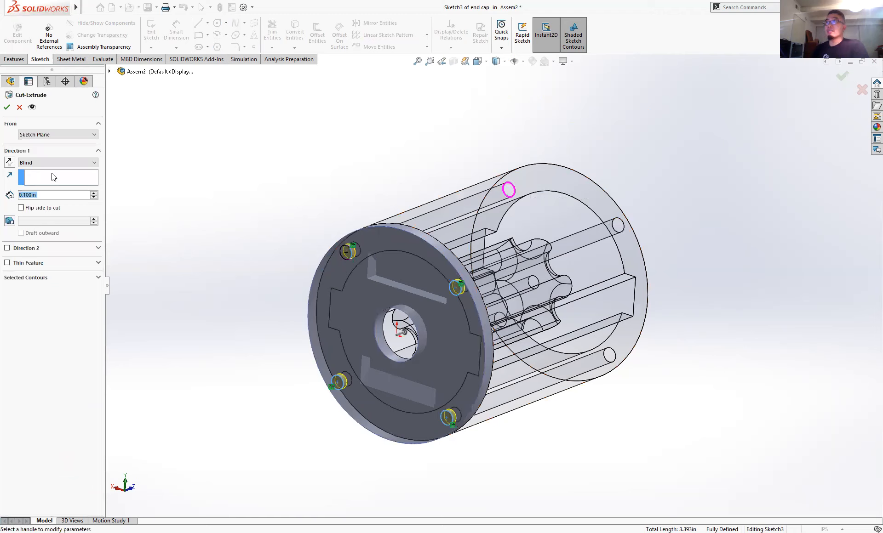
Cut the four projected circles Through All in the end cap and return to editing the assembly.
left_click(49, 164)
left_click(91, 177)
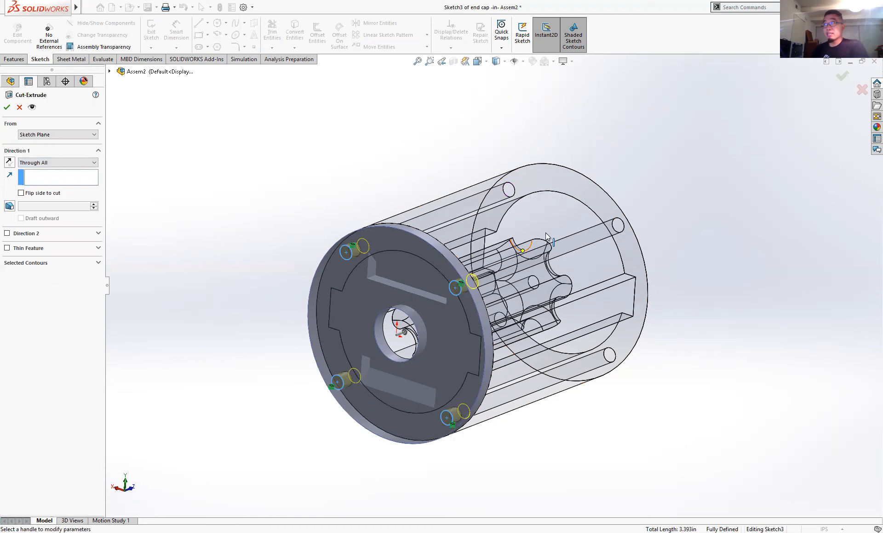
left_click(8, 107)
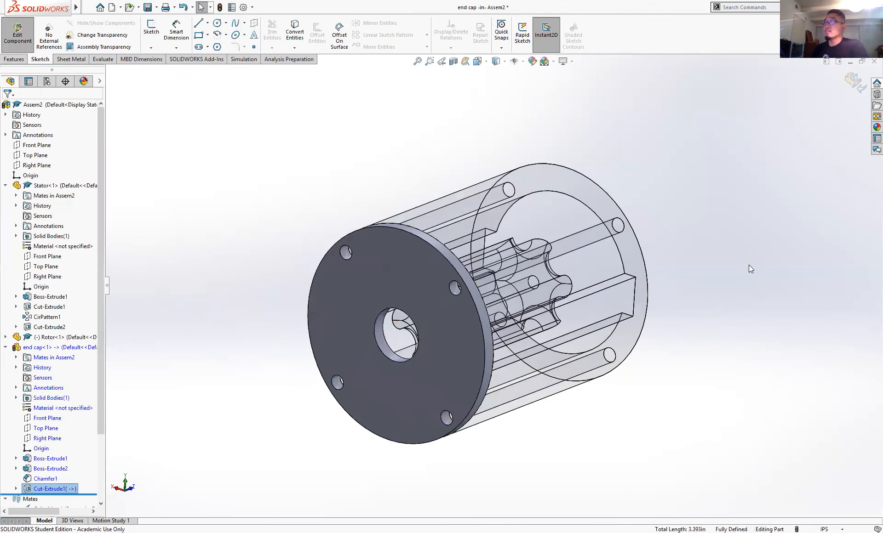
key("ctrl+8")
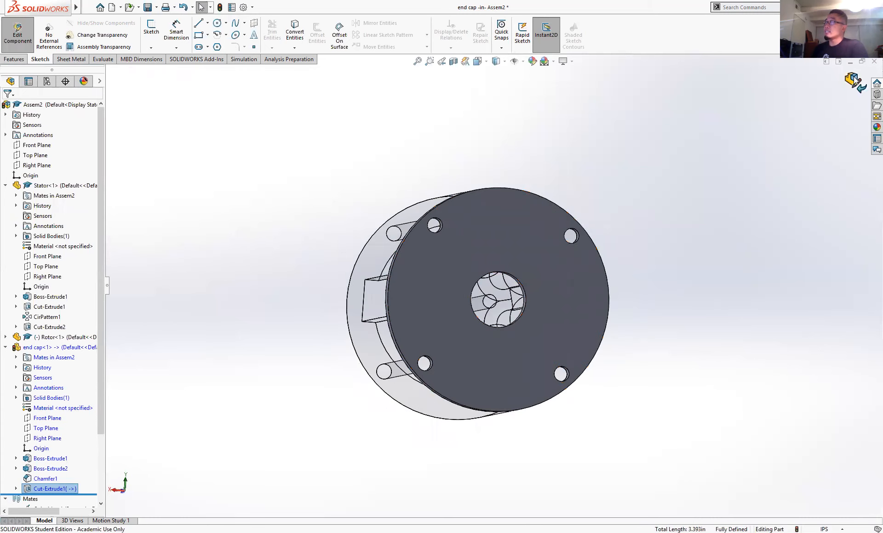
left_click(854, 82)
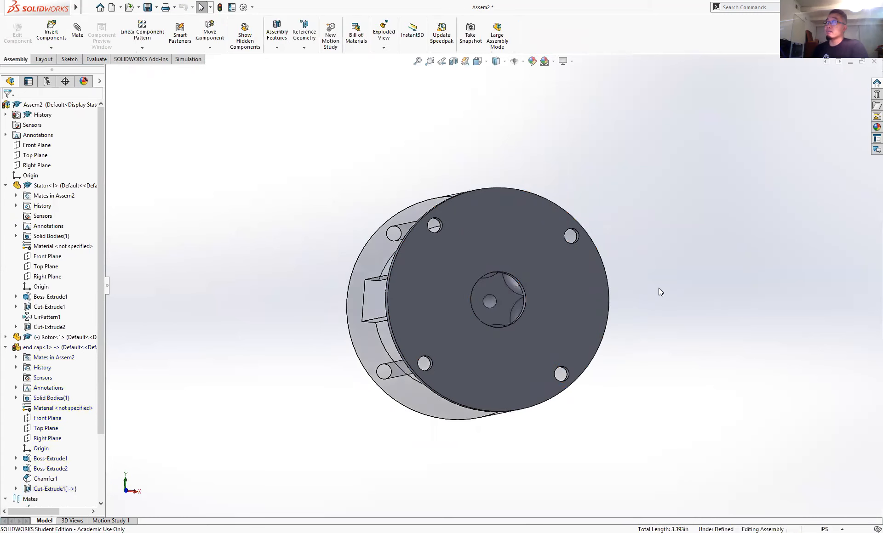
Check the new holes in the separate end cap part document, and return to Assem2.
mouse_move(54, 6)
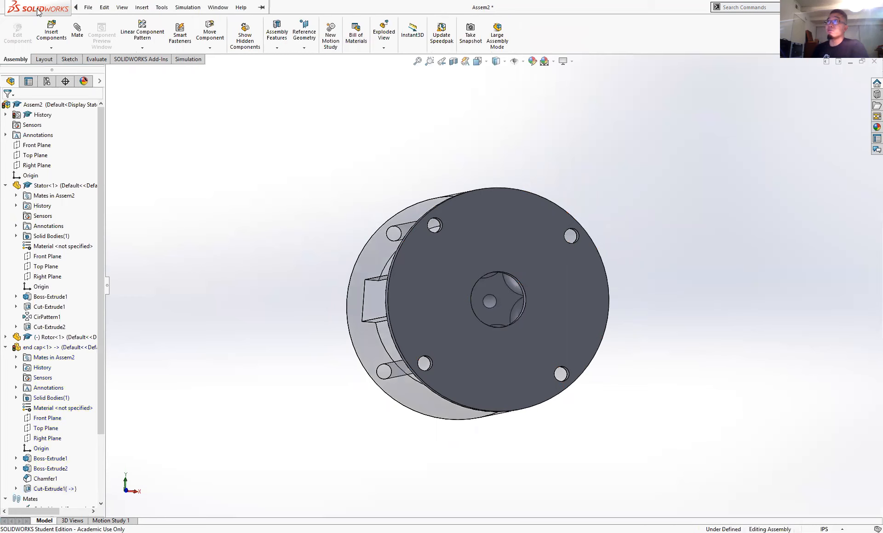
left_click(219, 7)
left_click(234, 140)
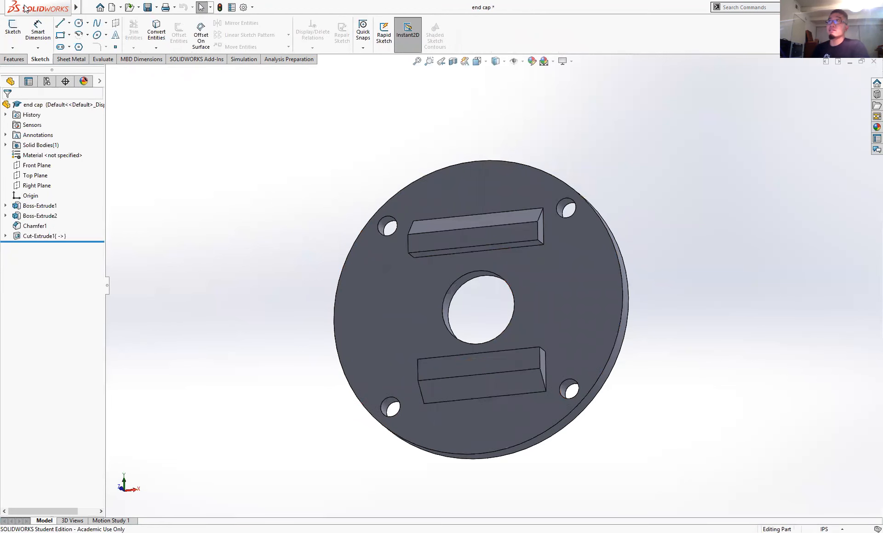
mouse_move(26, 8)
left_click(223, 7)
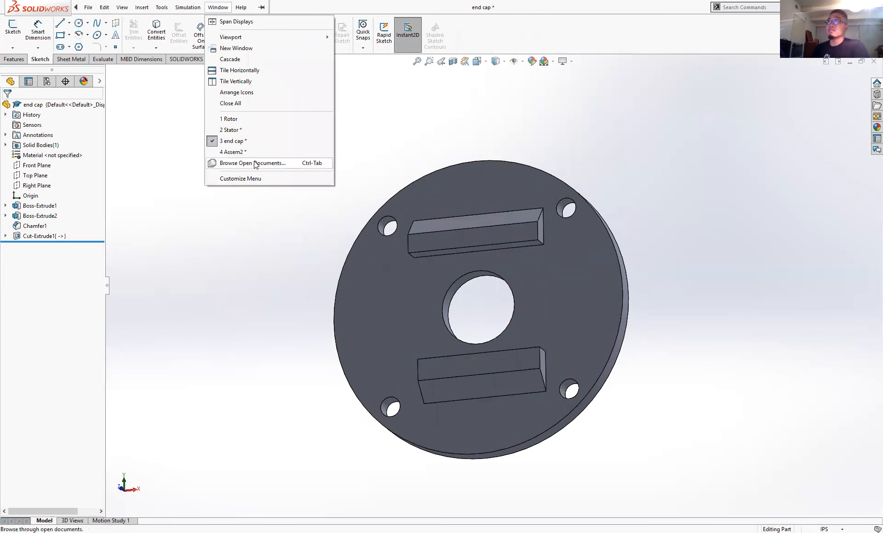
left_click(252, 154)
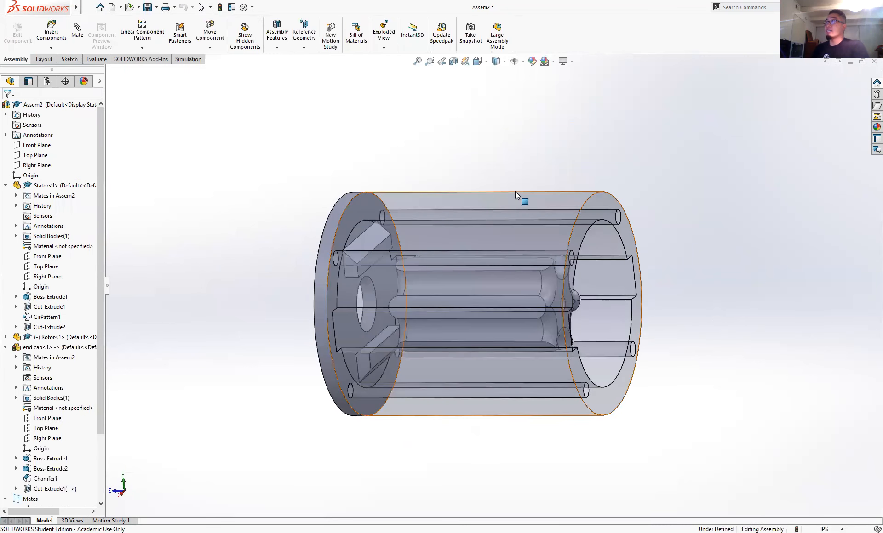
Try turning the Rotor inside the Stator and inspect the motor assembly from the side and the end cap end.
middle_click_drag(621, 251, 510, 281)
left_click(510, 281)
left_click_drag(510, 280, 423, 366)
middle_click_drag(423, 366, 529, 376)
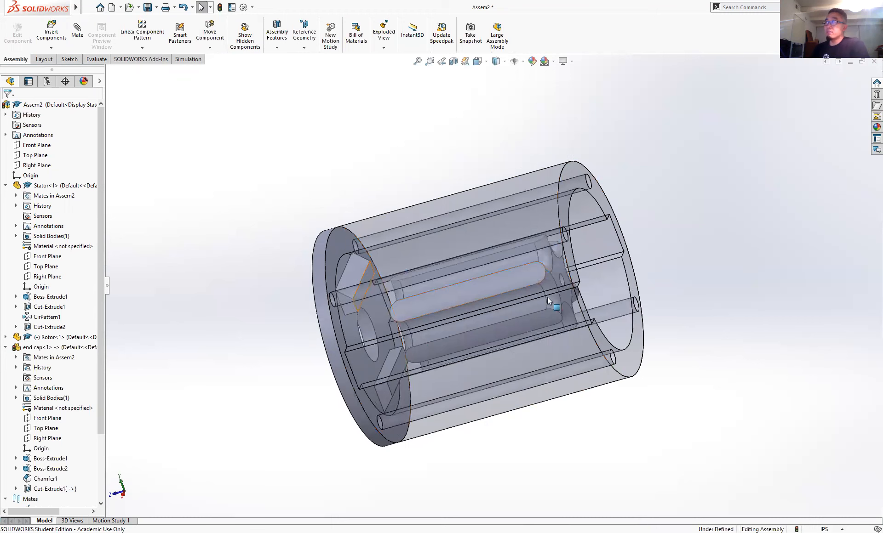
middle_click_drag(561, 300, 467, 363)
middle_click_drag(471, 327, 696, 285)
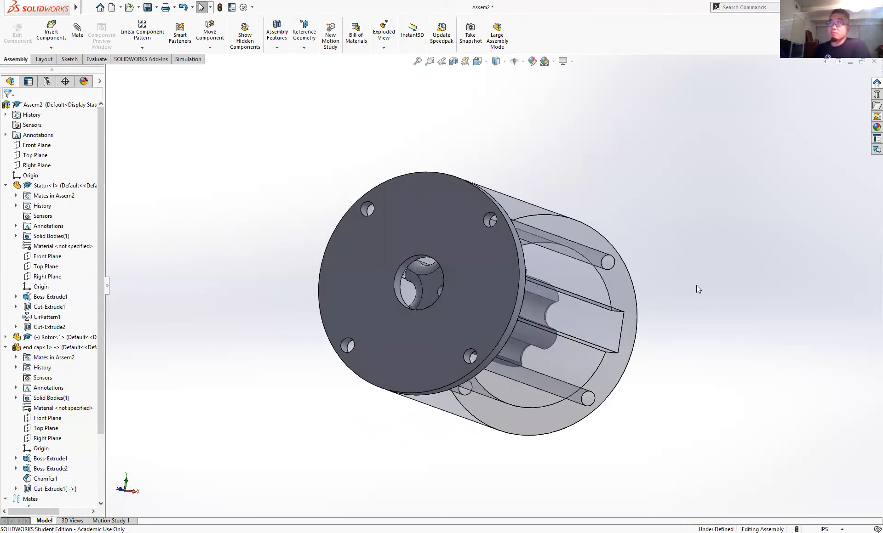
Open the end cap part in its own window from the assembly.
left_click(415, 215)
right_click(415, 216)
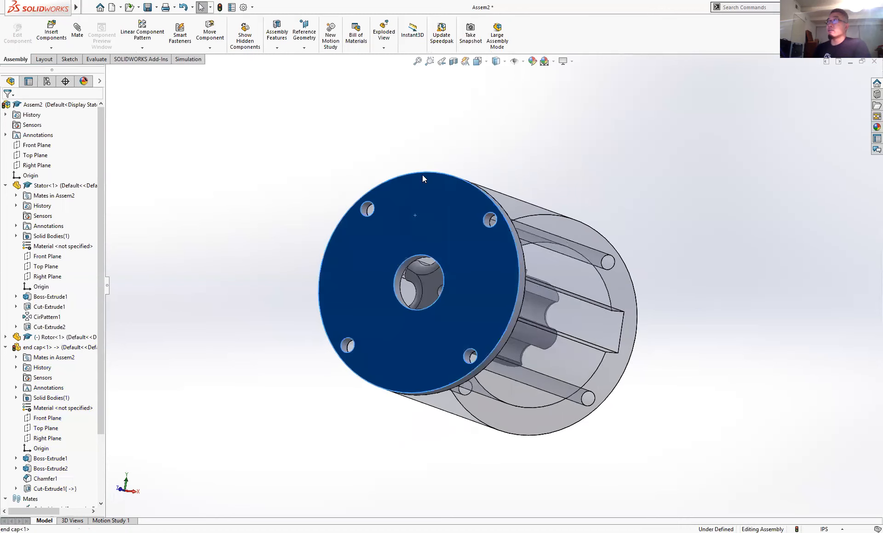
left_click(436, 179)
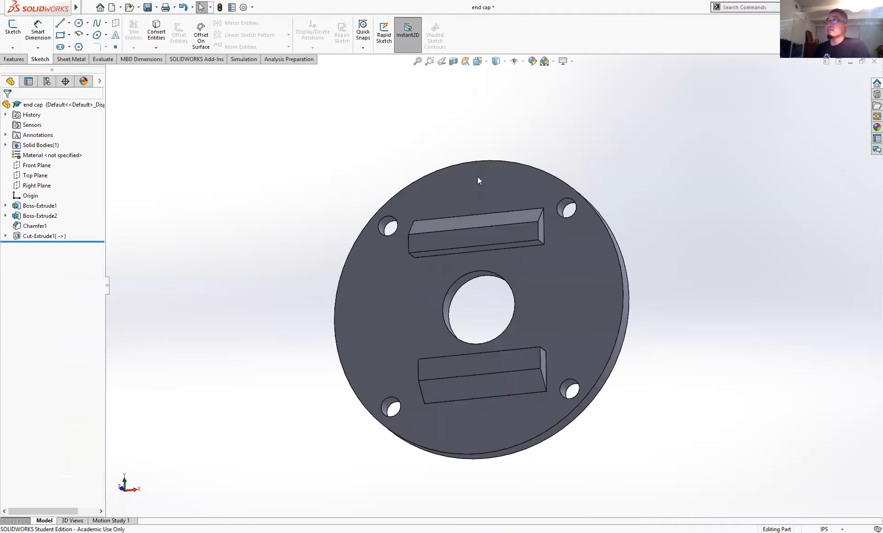
Export the end cap as "end cap" in STL format to the Motor folder, with binary output, Millimeters and Fine resolution.
left_click(86, 8)
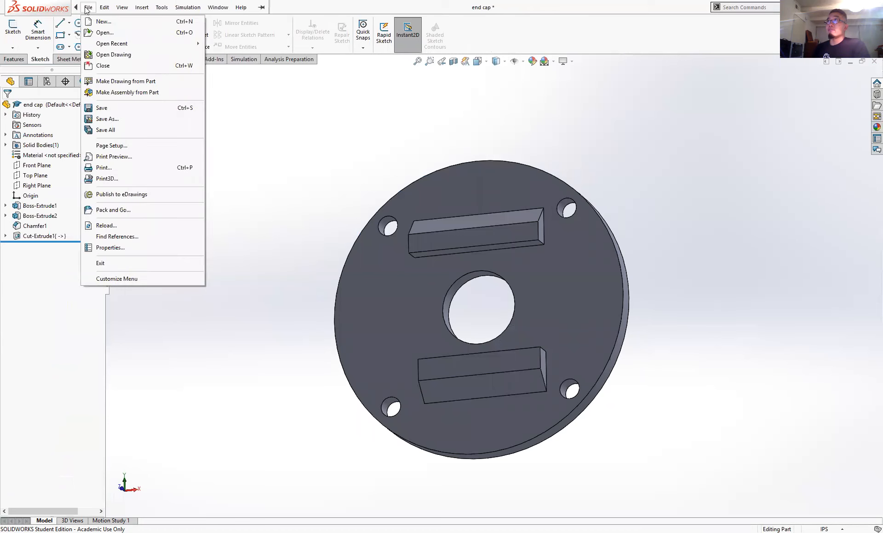
left_click(104, 119)
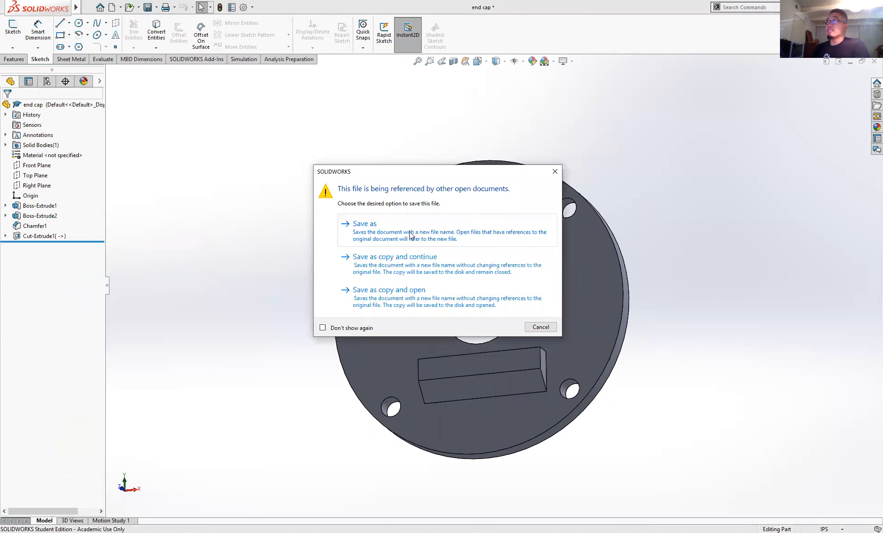
left_click(418, 246)
left_click(443, 294)
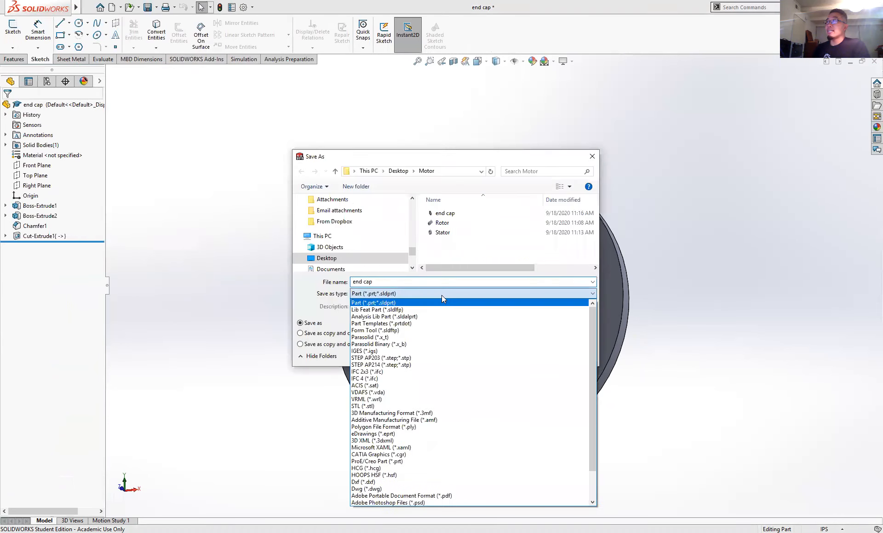
left_click(377, 406)
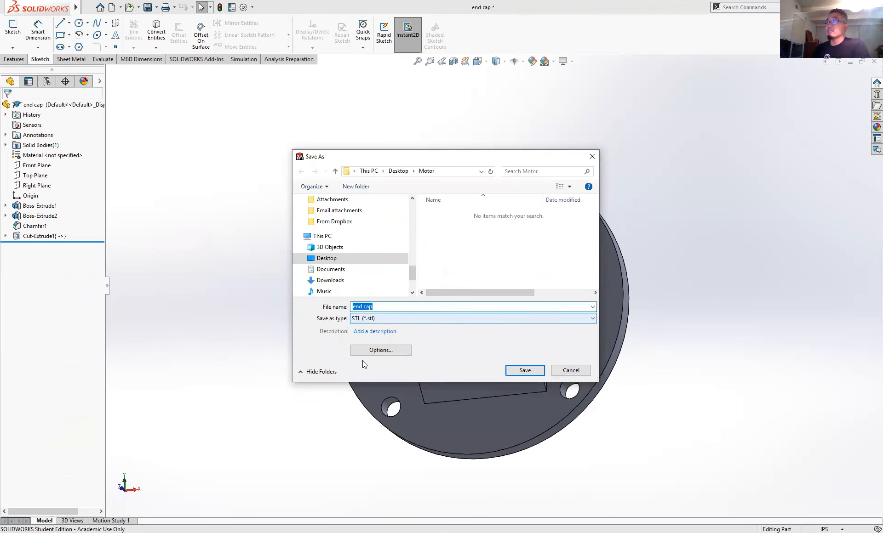
left_click(385, 349)
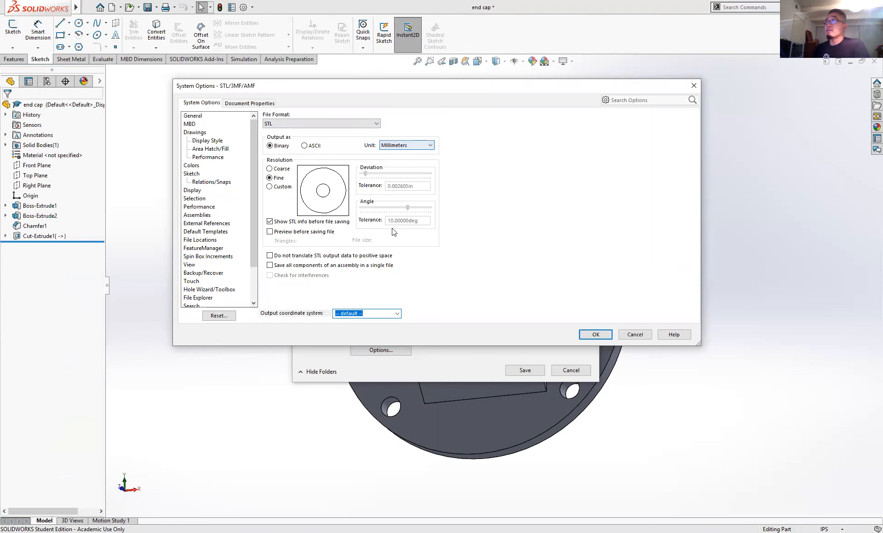
left_click(597, 334)
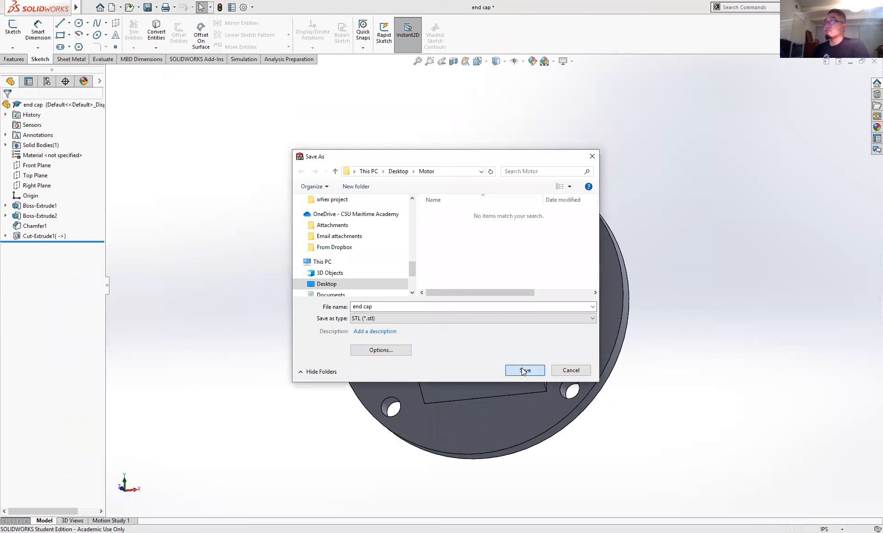
key("Return")
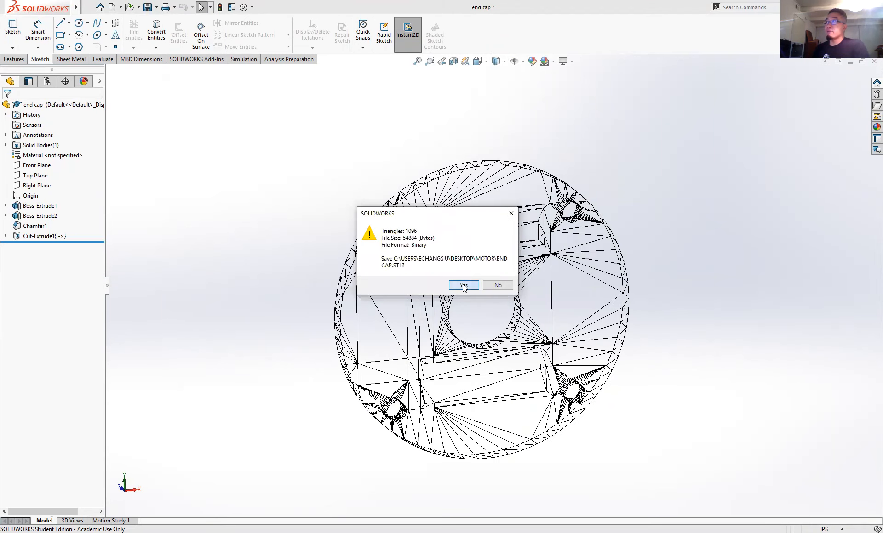
left_click(464, 286)
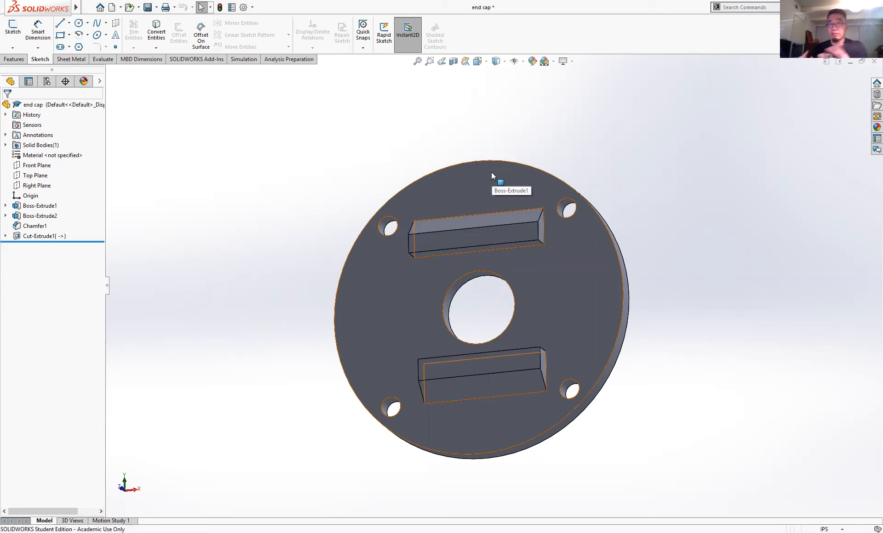
Switch back to the Assem2 assembly document.
mouse_move(52, 5)
left_click(88, 7)
left_click(217, 7)
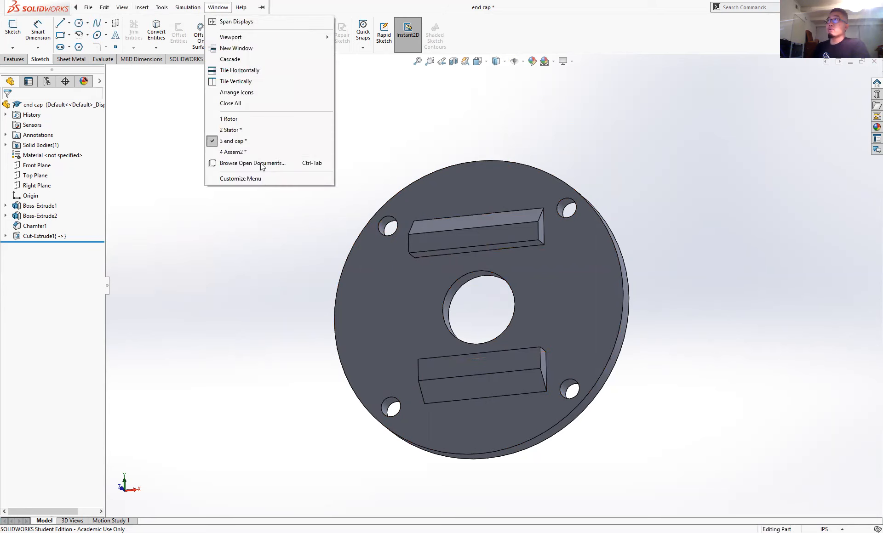
left_click(238, 152)
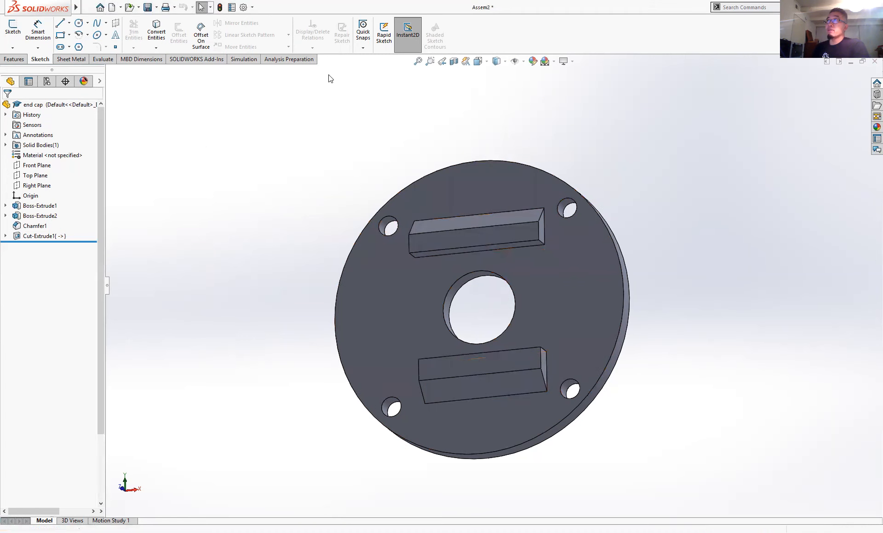
mouse_move(141, 12)
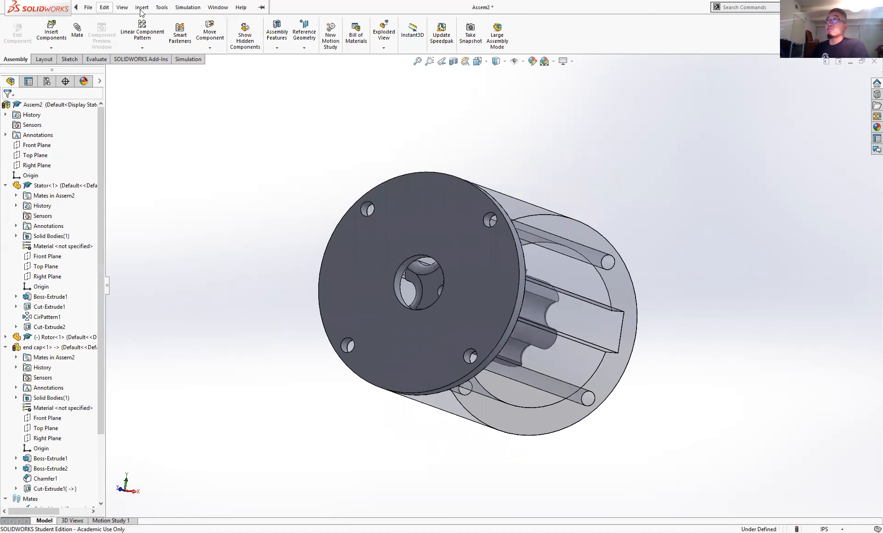
left_click(213, 8)
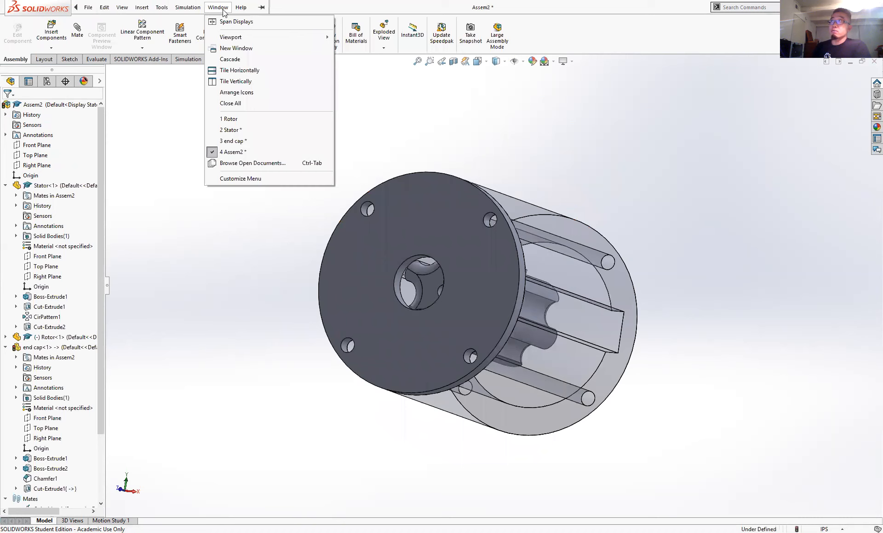
mouse_move(240, 7)
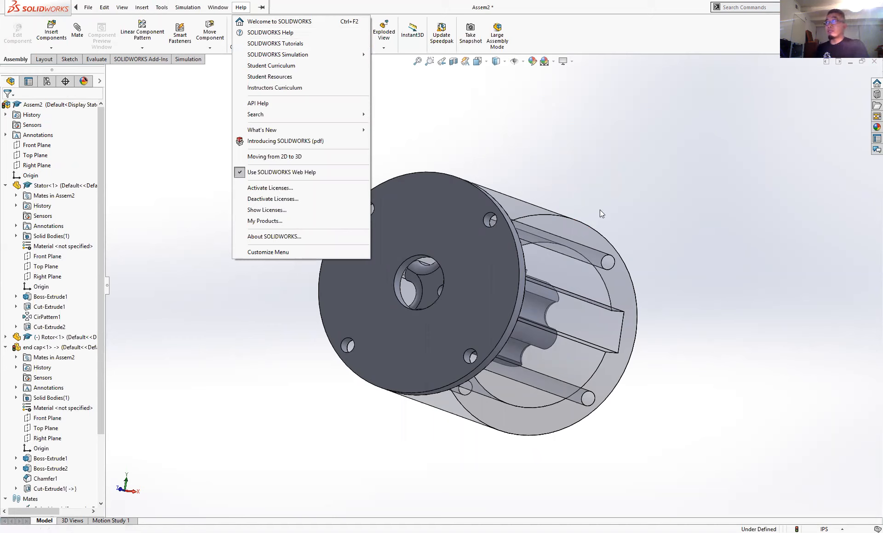
left_click(678, 214)
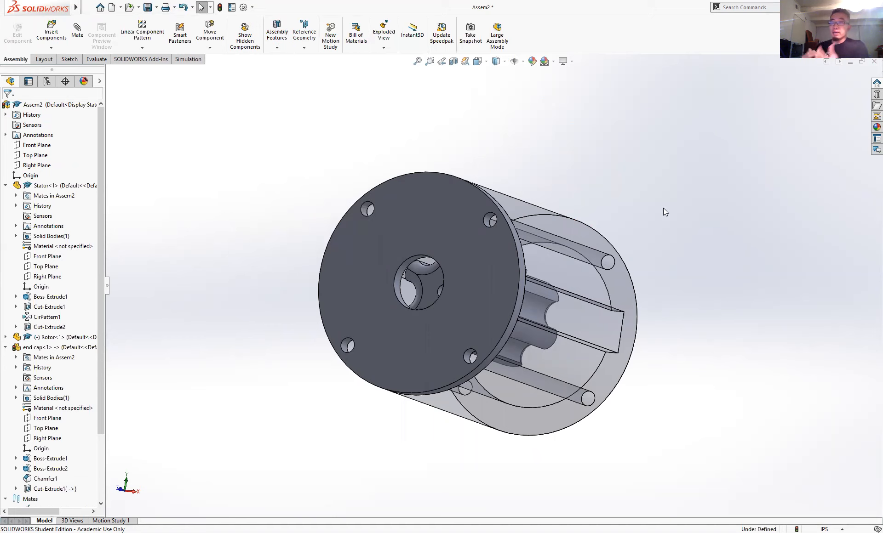
middle_click_drag(659, 301, 489, 315)
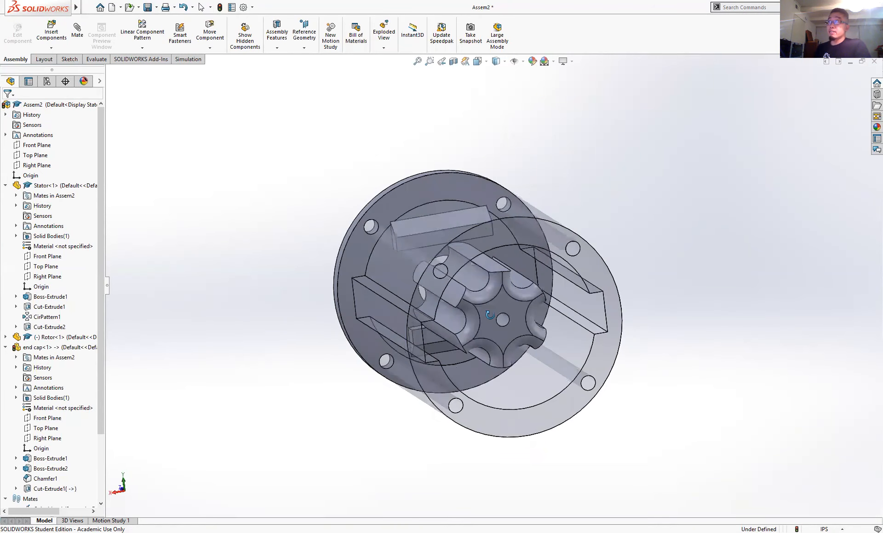